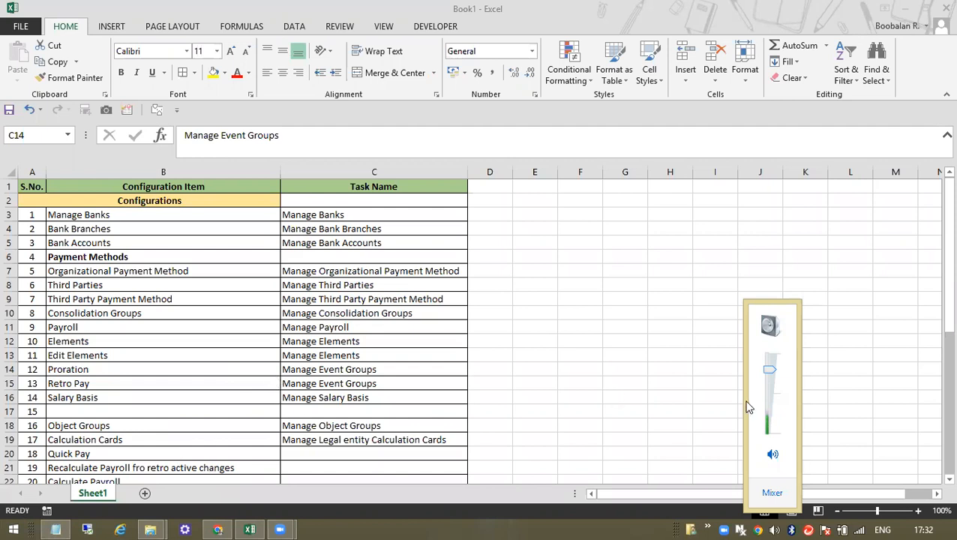
- Turn up the system volume and look over the bank tasks in the Excel tracker
drag(772, 368, 766, 353)
click(340, 323)
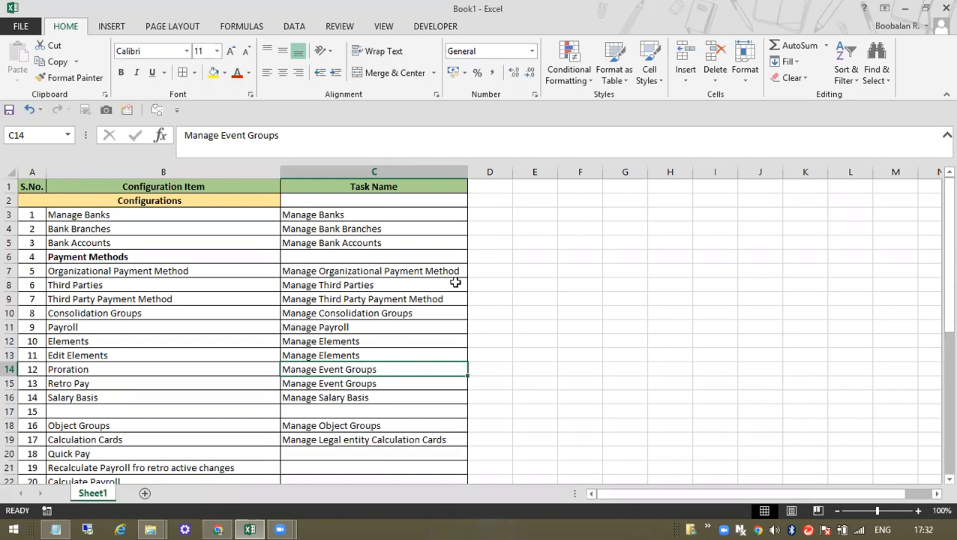
click(344, 213)
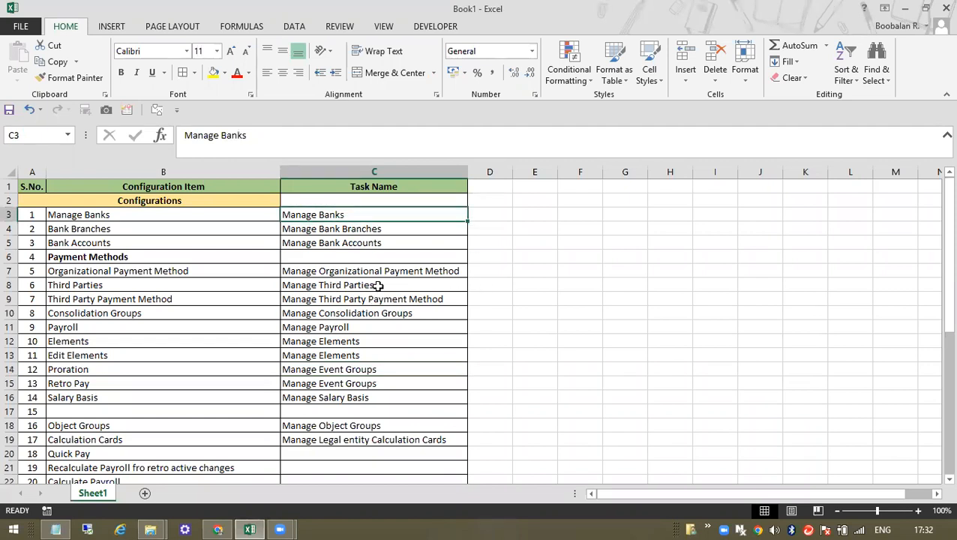
click(361, 230)
click(368, 243)
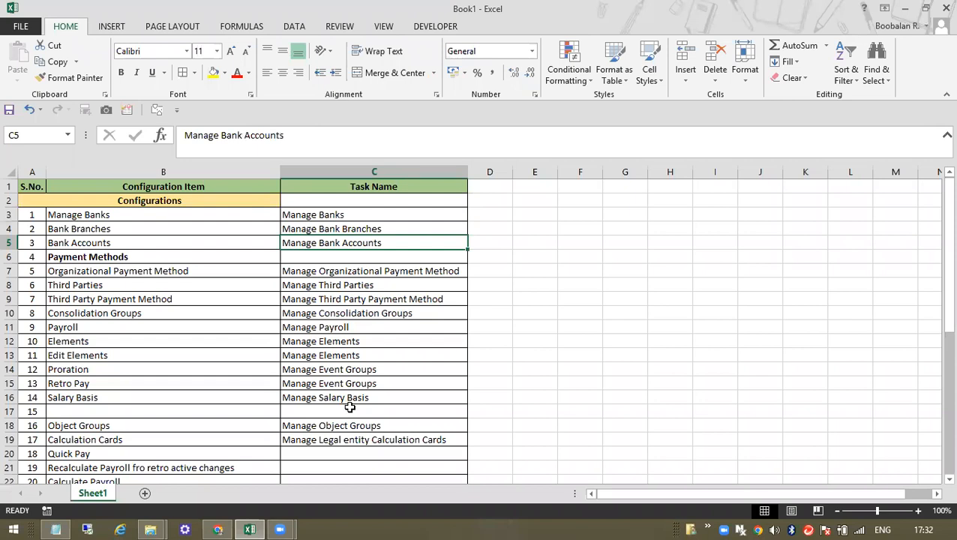
click(423, 374)
click(367, 223)
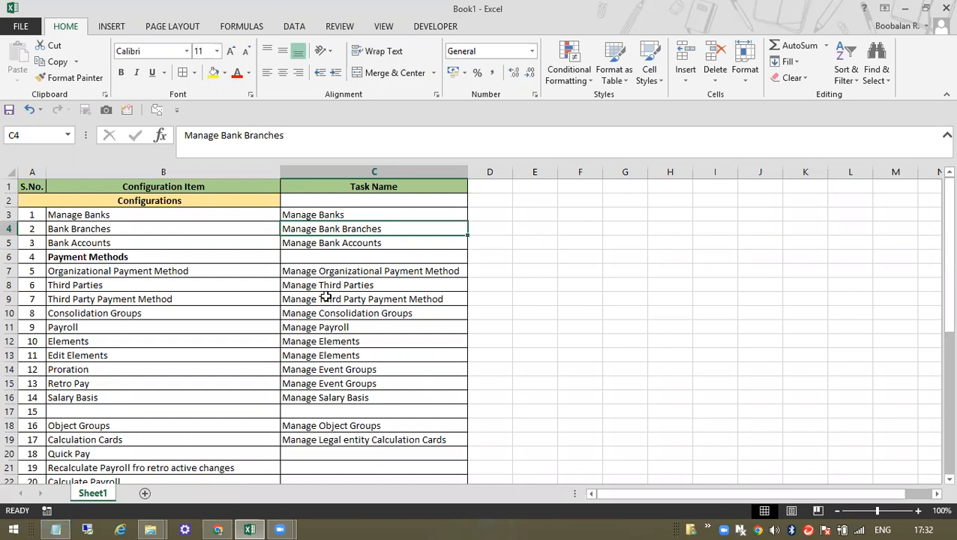
- Review the Manage Banks row in B3/C3 alongside Manage Bank Branches
click(352, 215)
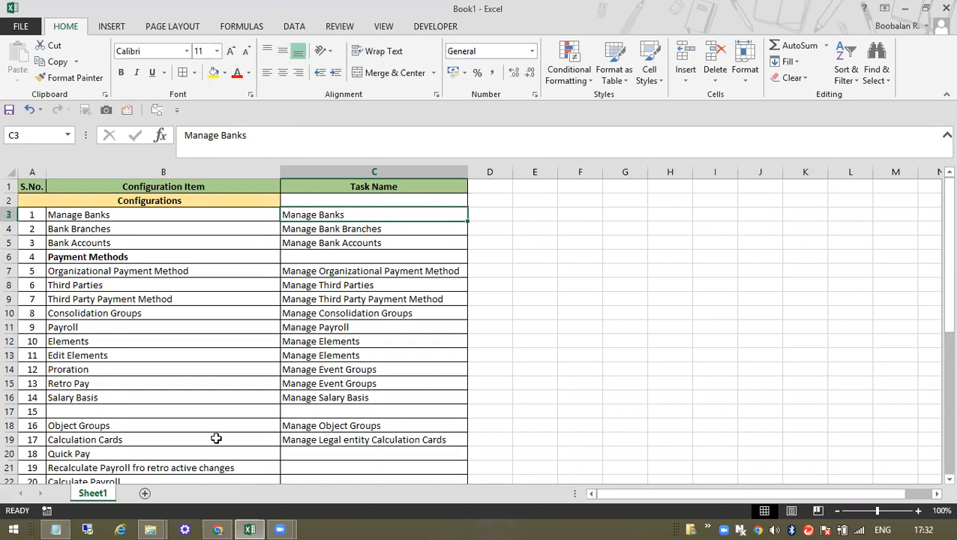
click(347, 229)
click(357, 210)
click(97, 212)
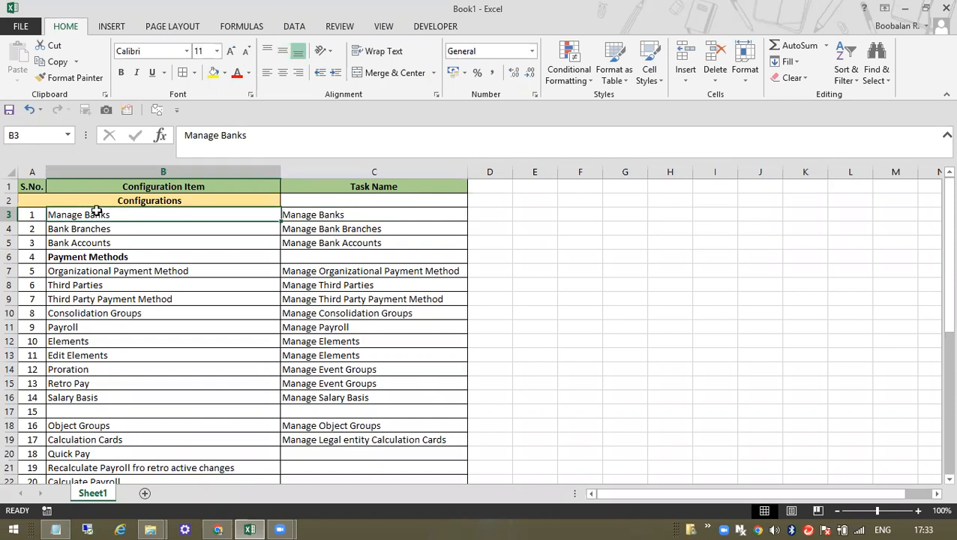
click(323, 210)
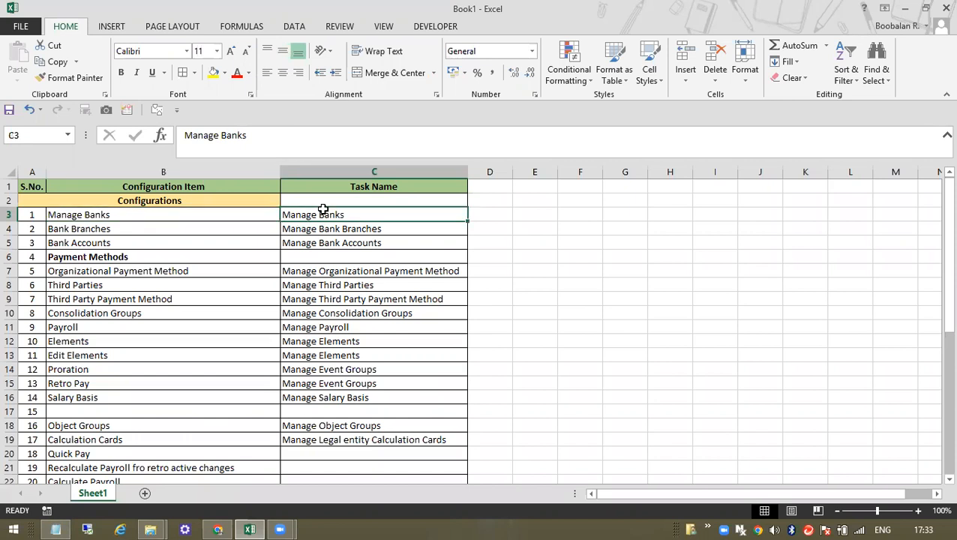
click(112, 215)
- In a new Notepad, write the line 'Banks: SBI,Indiann Bank'
click(56, 529)
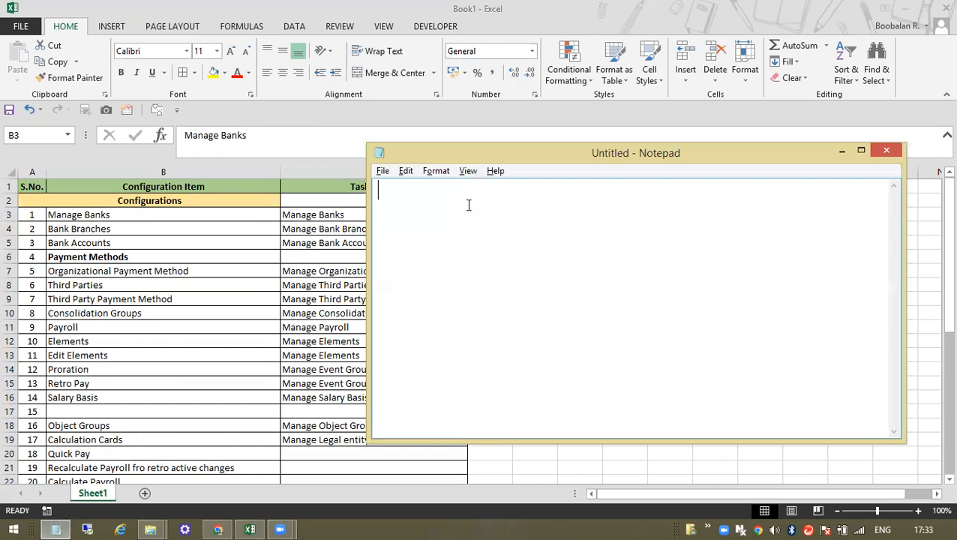
text(Banks: SBI,Indian)
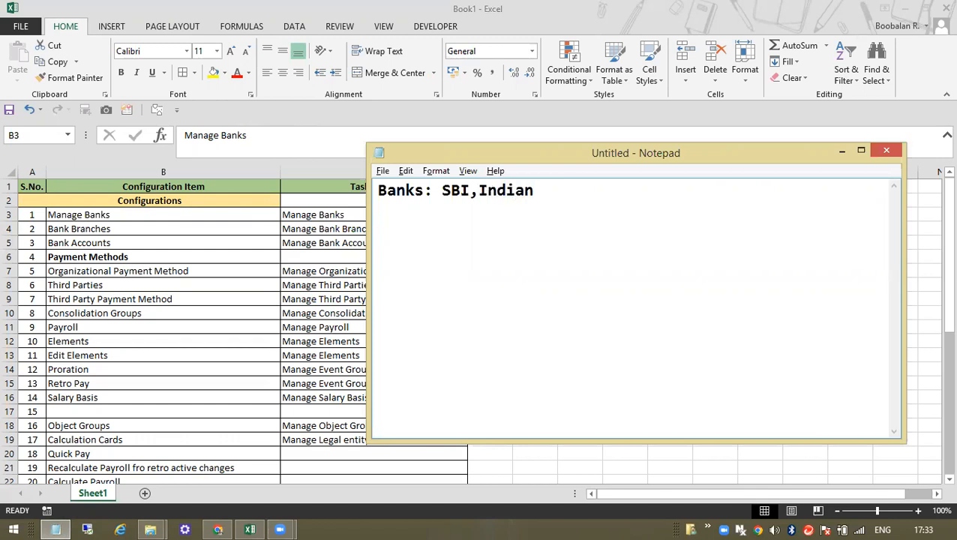
text(n Bank)
key(alt+Tab)
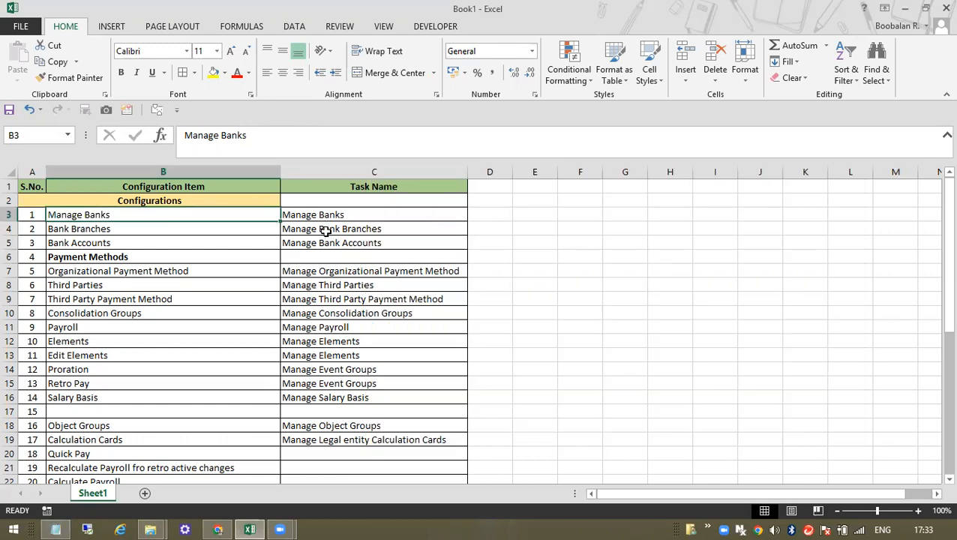
click(328, 230)
key(alt+Tab)
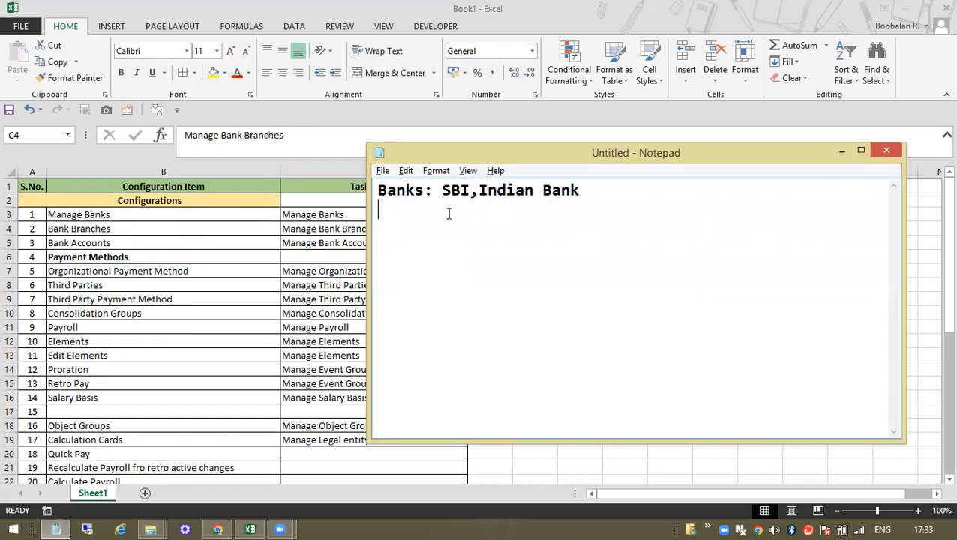
- Add a second line listing the branches Anna nagar and Vel
key(Return)
text(Bran)
key(BackSpace)
key(BackSpace)
text(hes : A)
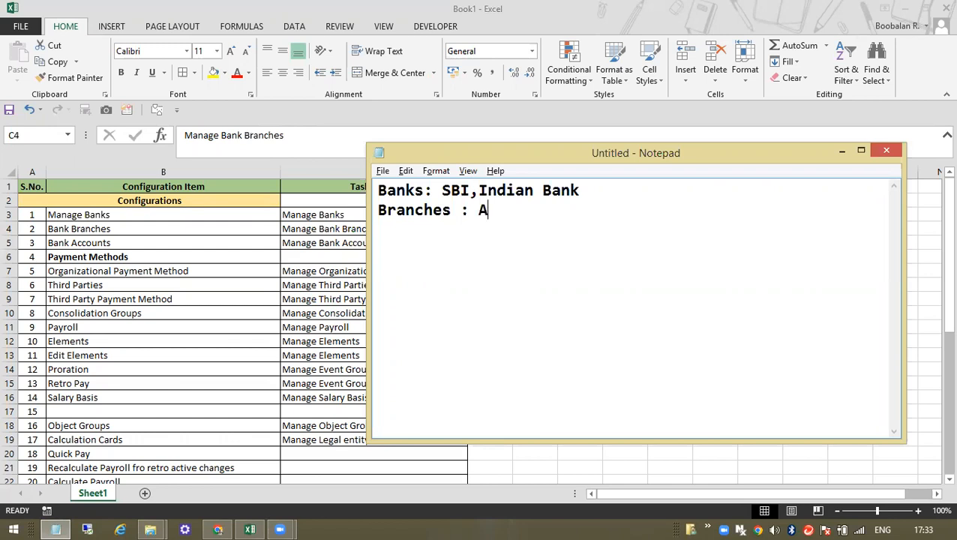
text(nna nagar)
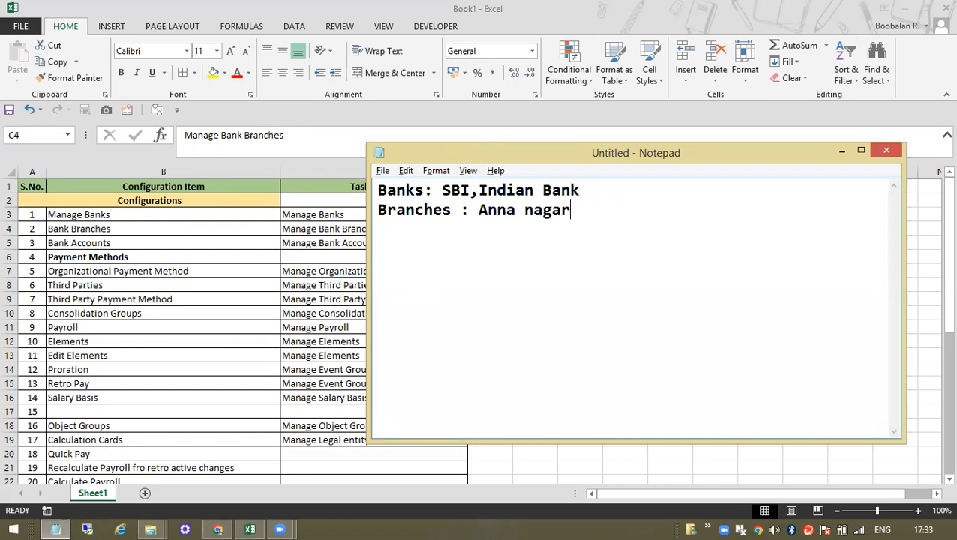
text(, Vela)
- Compare the tracker's bank task rows with the notes and select all the bank and branch notes
key(alt+Tab)
click(356, 243)
key(alt+Tab)
key(alt+Tab)
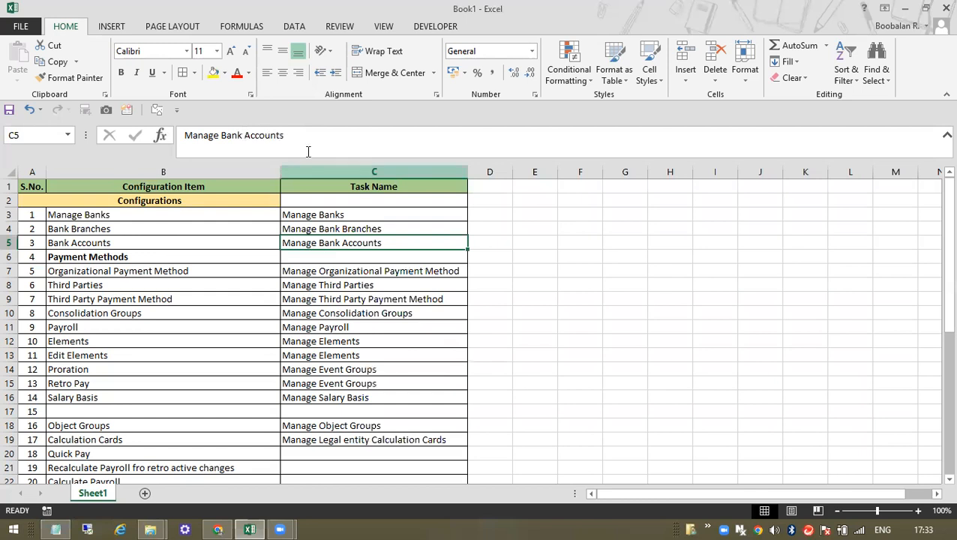
drag(85, 221, 379, 355)
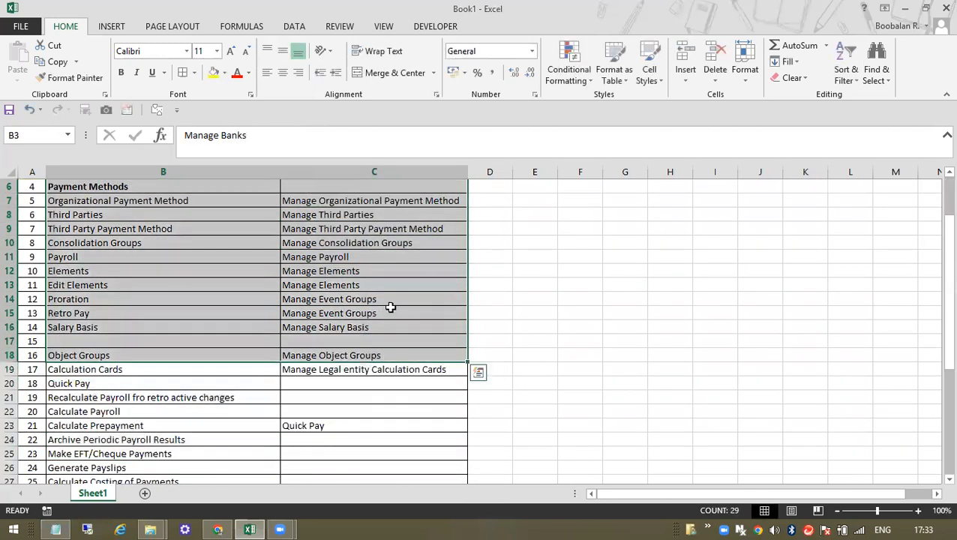
key(alt+Tab)
key(alt+Tab)
scroll(211, 277, up, 2)
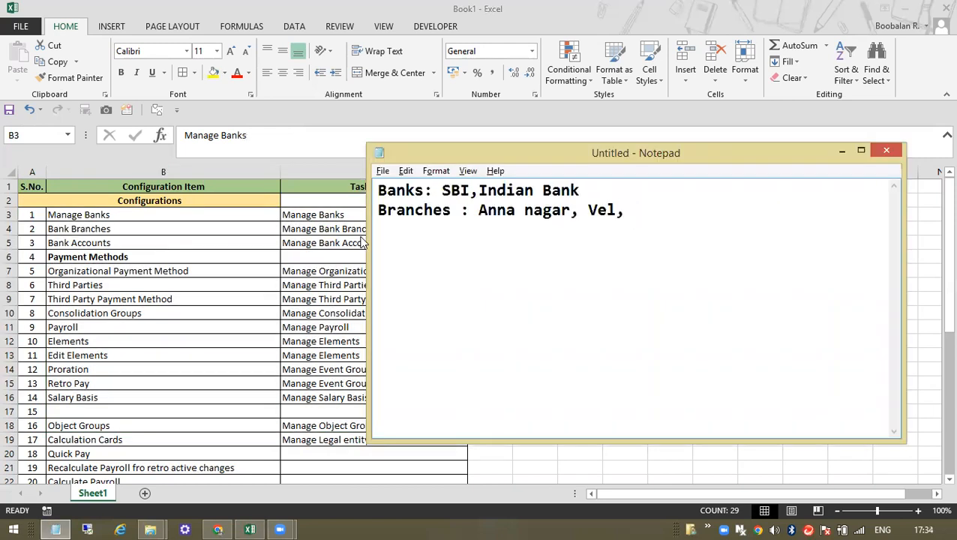
drag(378, 190, 641, 227)
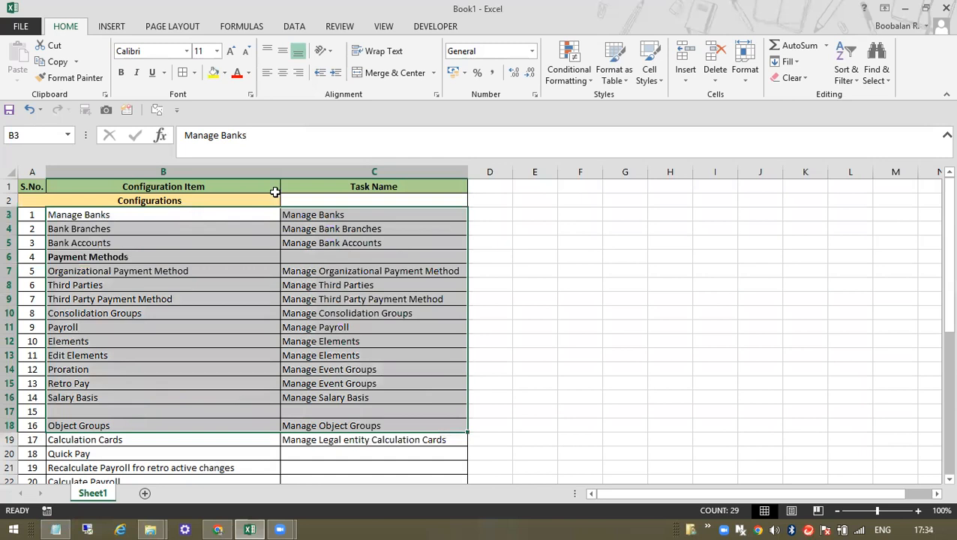
click(217, 529)
- Go back from the Oracle Payroll page to the home page and scroll to the Payroll tile
click(75, 9)
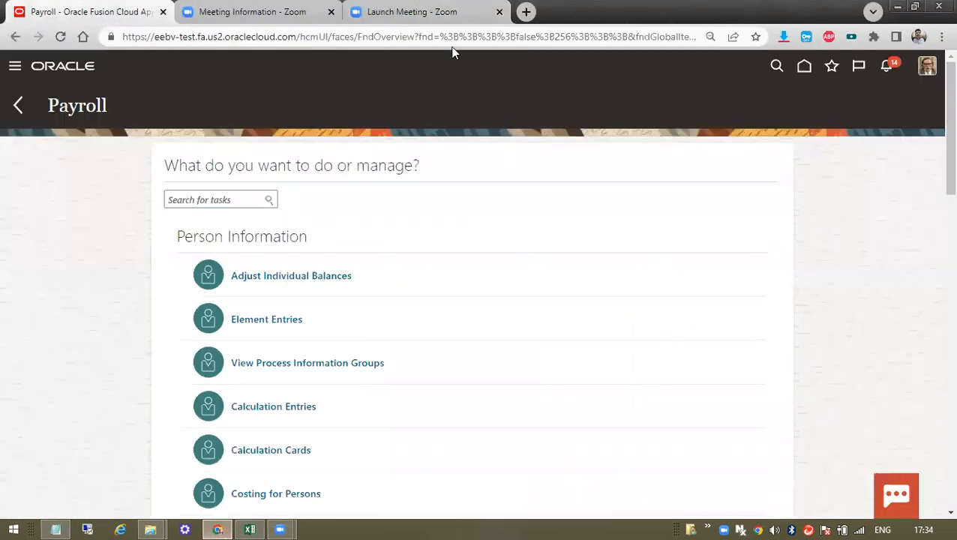
click(18, 105)
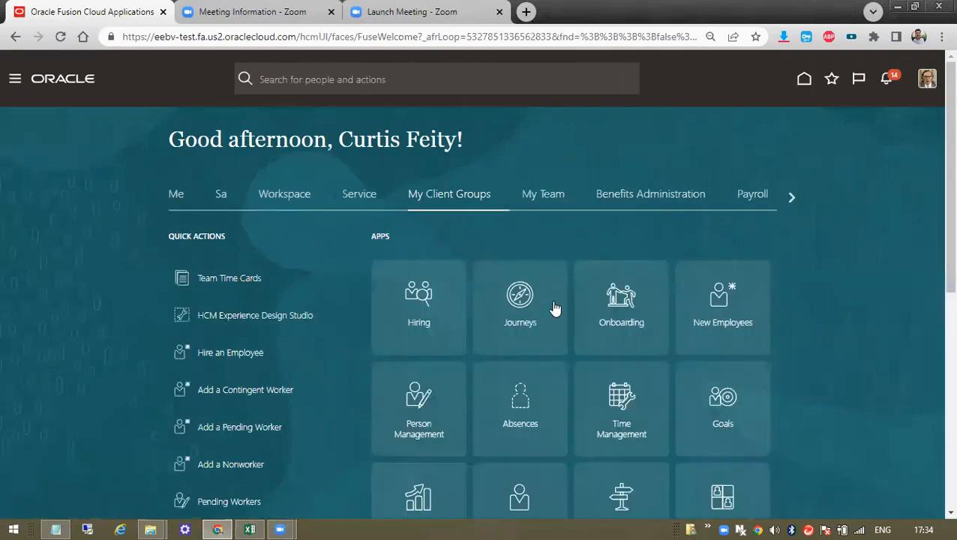
scroll(752, 327, down, 3)
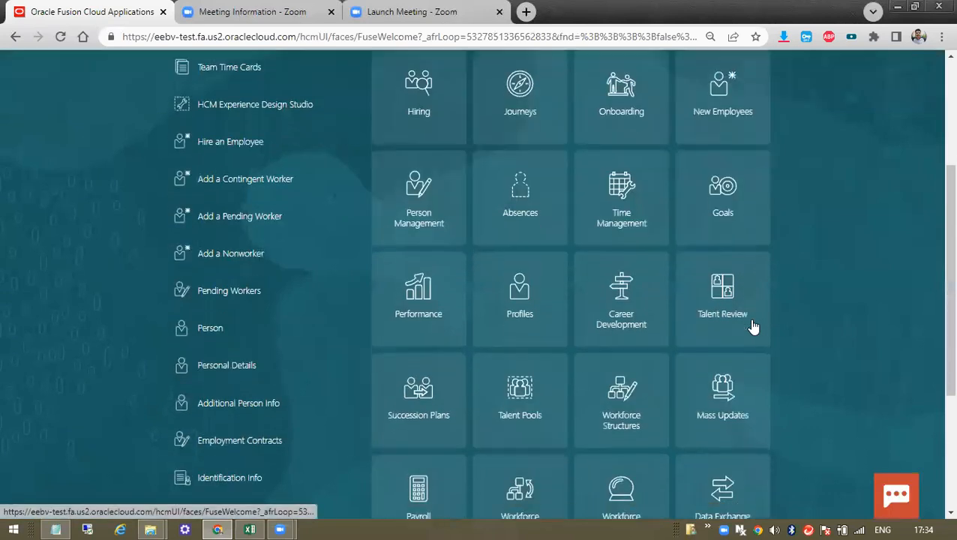
scroll(802, 267, up, 3)
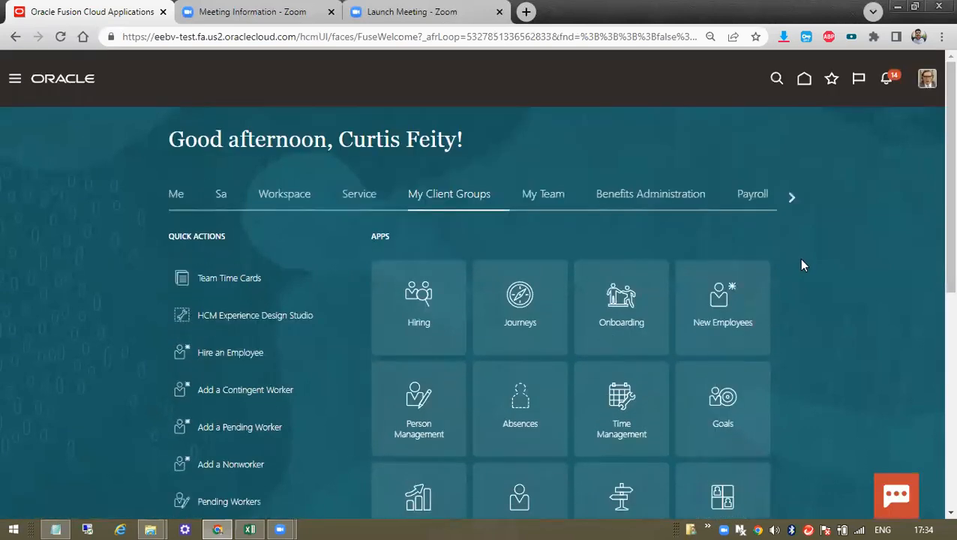
scroll(753, 295, down, 2)
scroll(802, 336, down, 3)
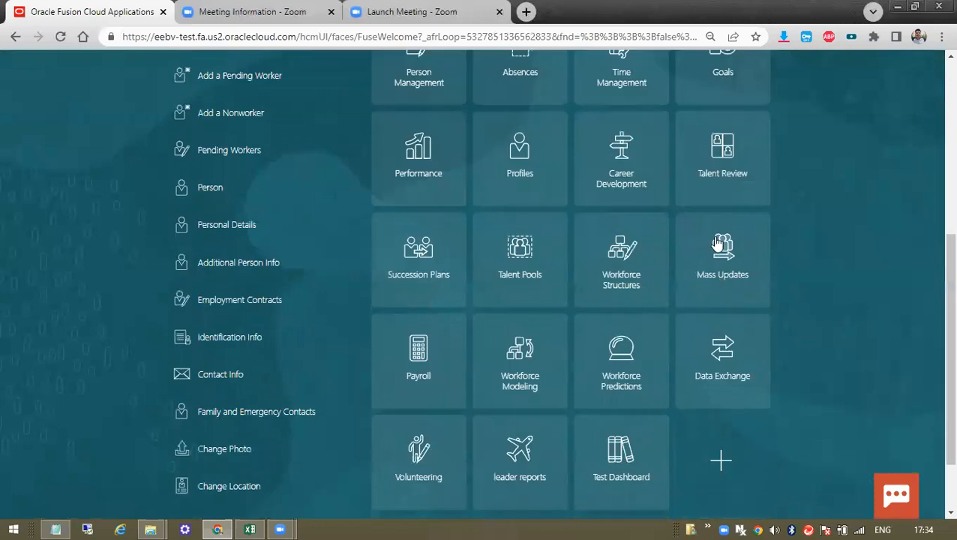
scroll(673, 260, down, 1)
scroll(673, 261, up, 4)
scroll(673, 261, up, 1)
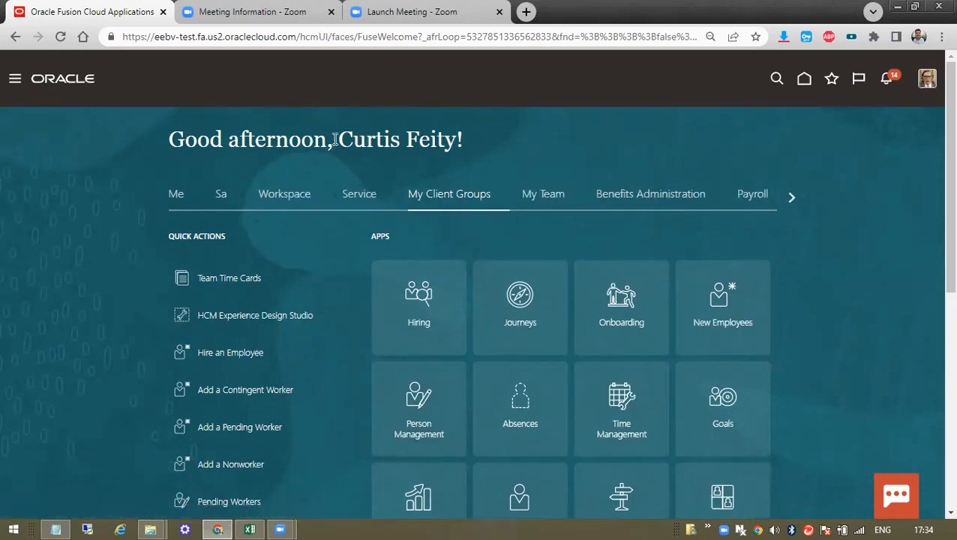
drag(398, 135, 454, 140)
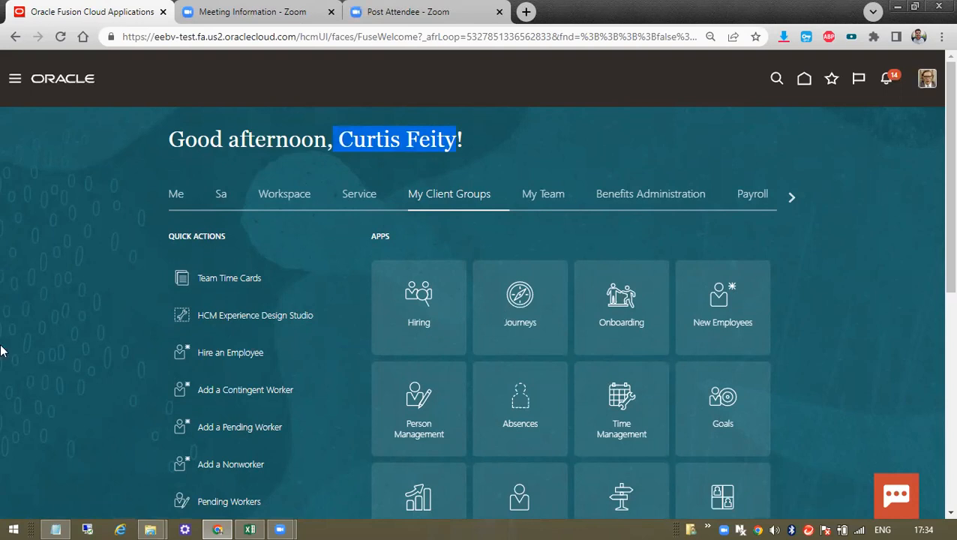
scroll(724, 413, down, 3)
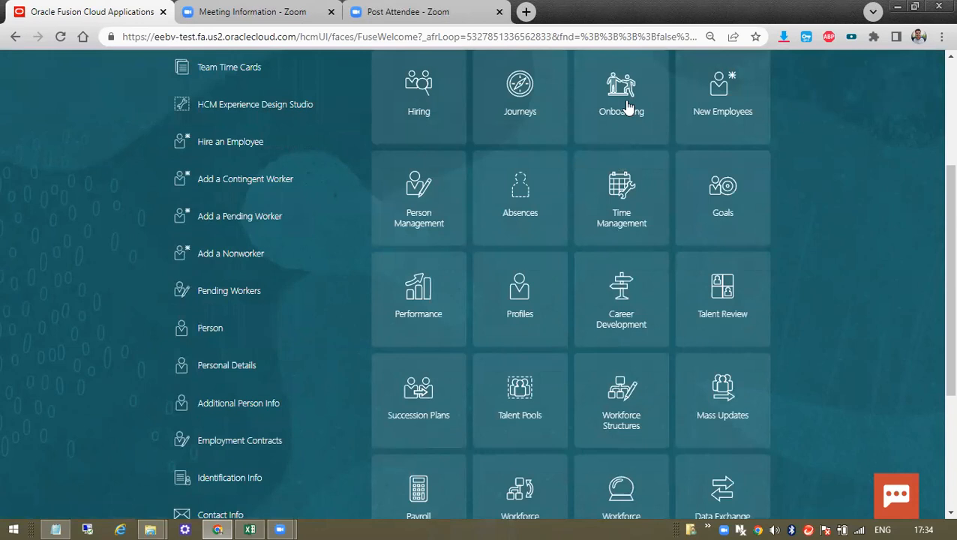
scroll(675, 314, up, 3)
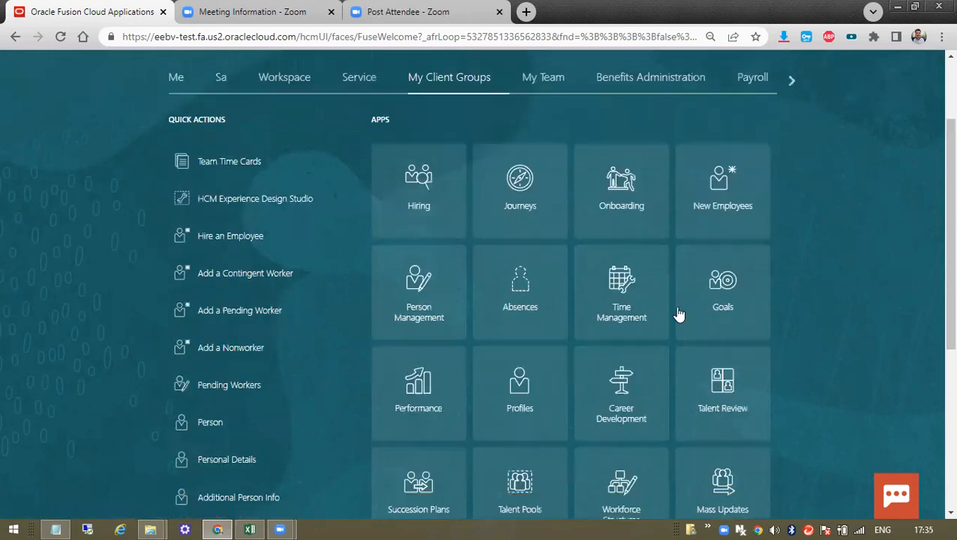
scroll(809, 346, down, 6)
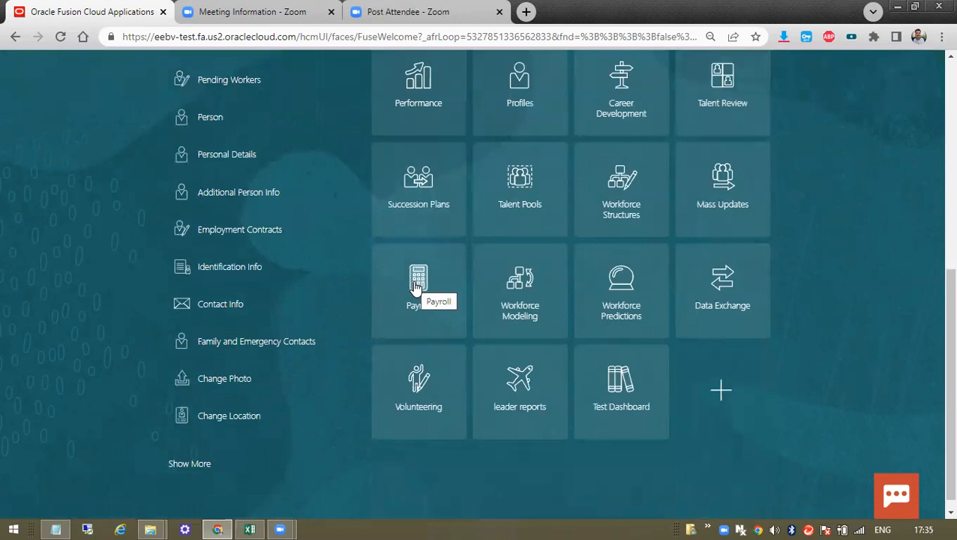
- Open the Payroll work area and highlight the Administration section heading
click(417, 288)
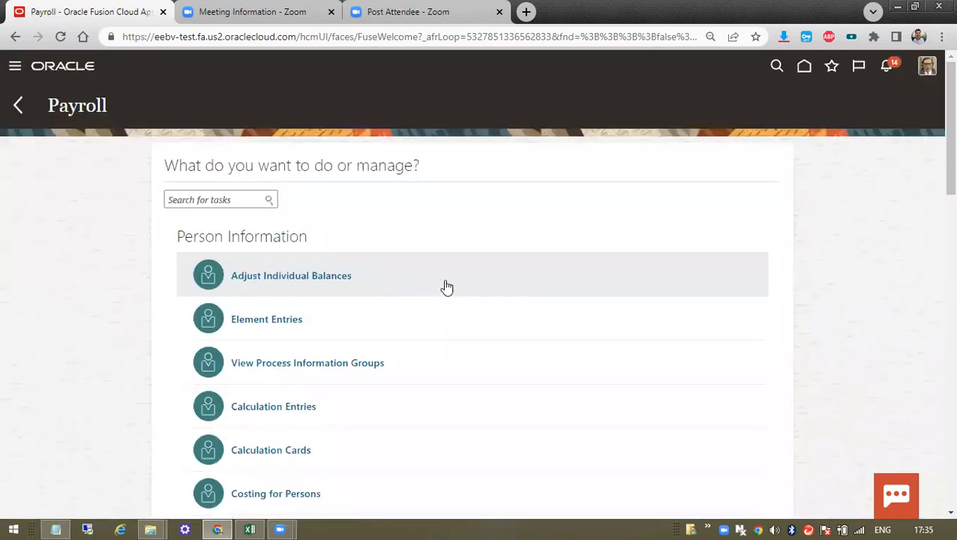
scroll(450, 322, down, 1)
scroll(392, 332, up, 1)
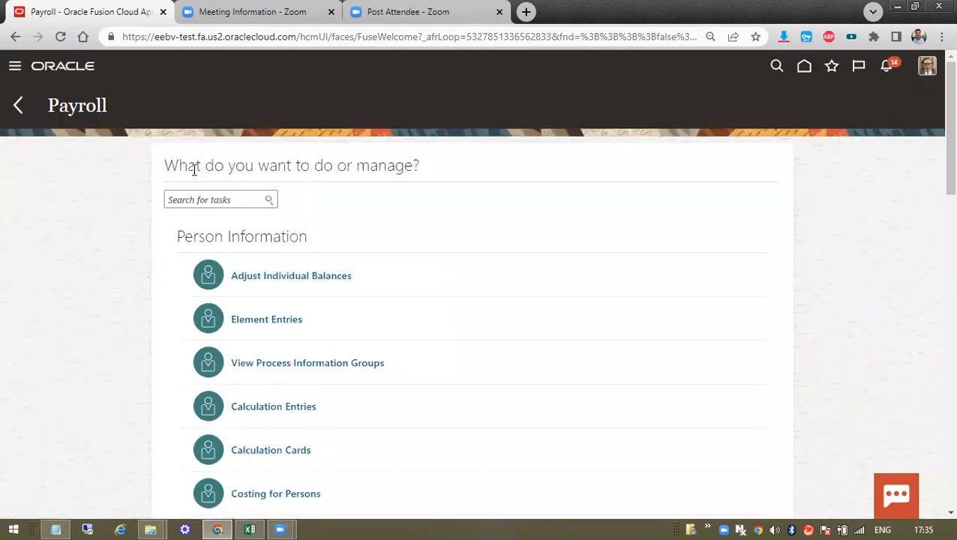
drag(178, 165, 459, 171)
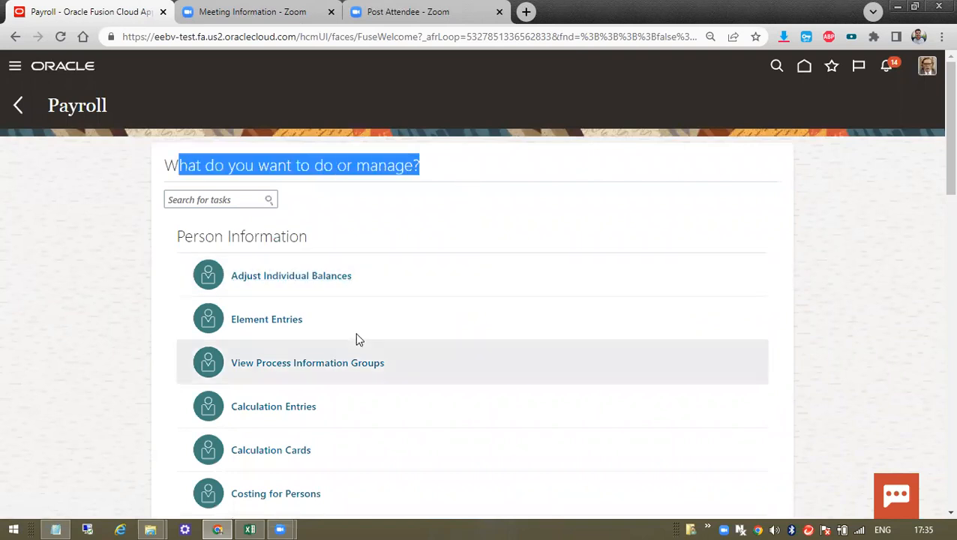
scroll(456, 279, down, 10)
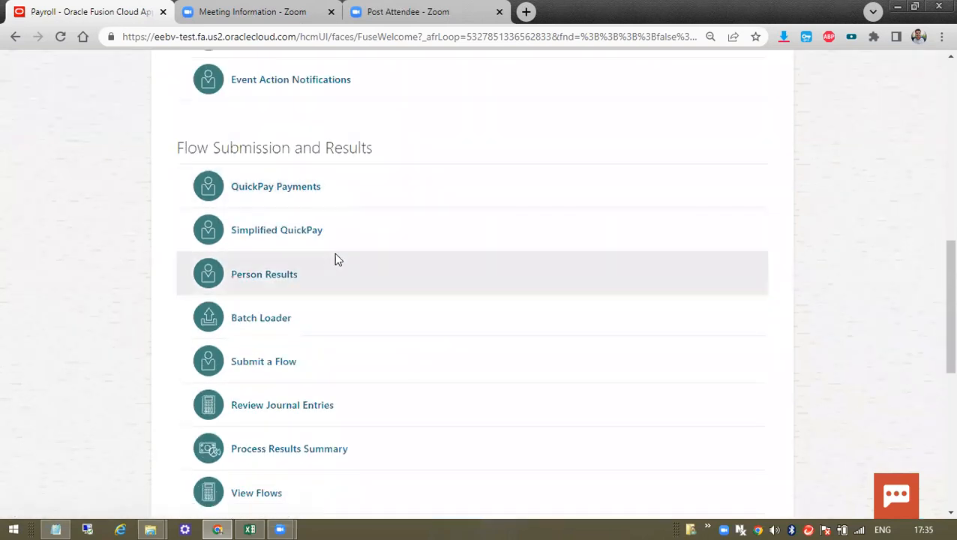
scroll(335, 259, down, 6)
drag(168, 254, 332, 249)
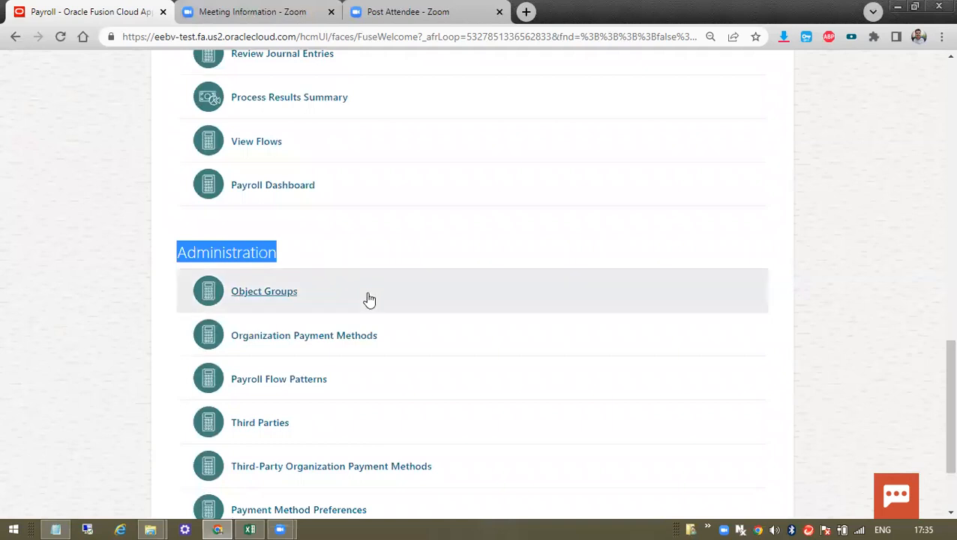
- Browse the Payroll Administration tasks before returning to the Excel tracker
scroll(496, 214, up, 5)
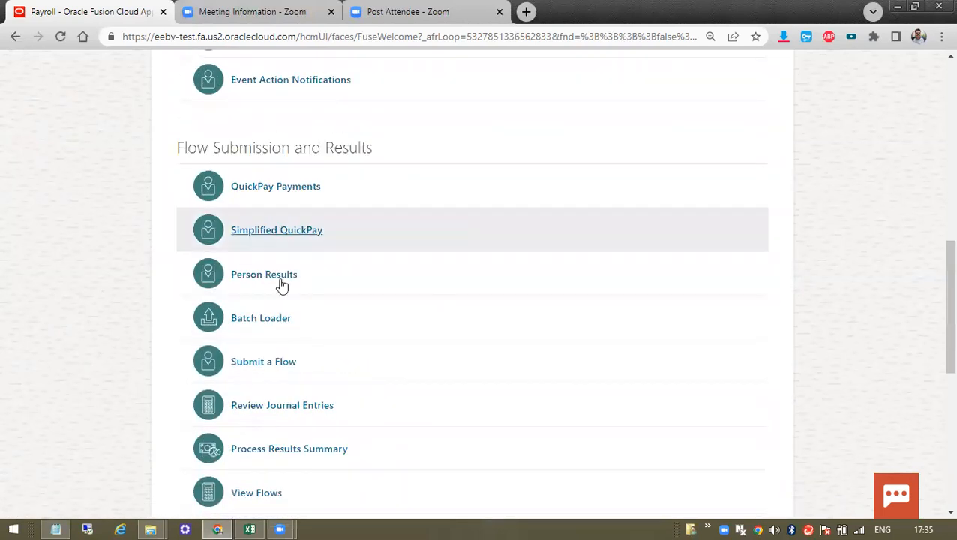
scroll(383, 325, down, 5)
scroll(451, 204, up, 9)
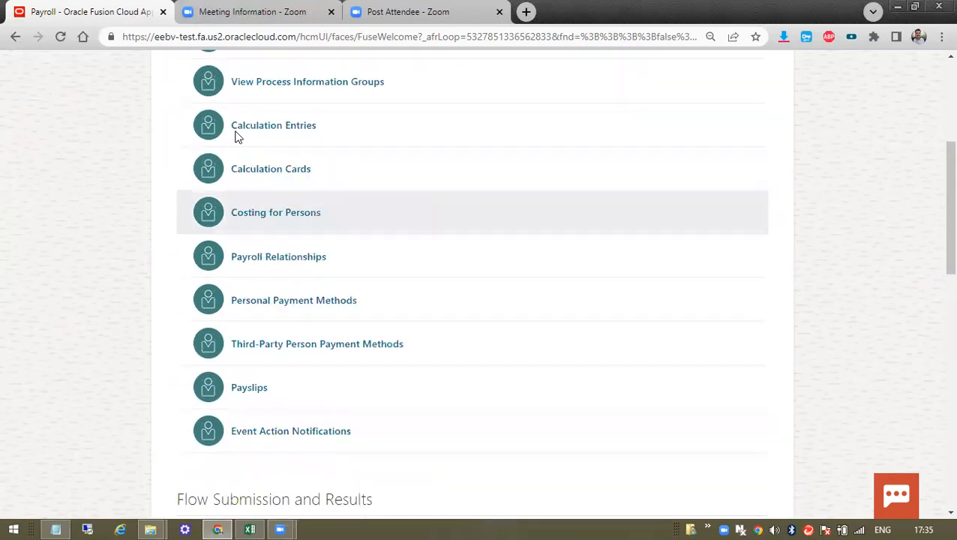
scroll(315, 290, down, 5)
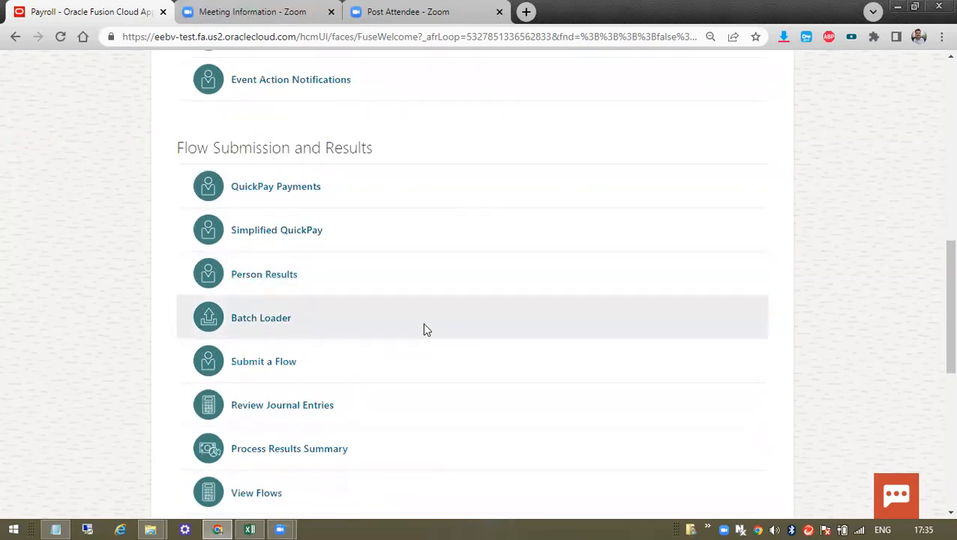
scroll(314, 265, down, 5)
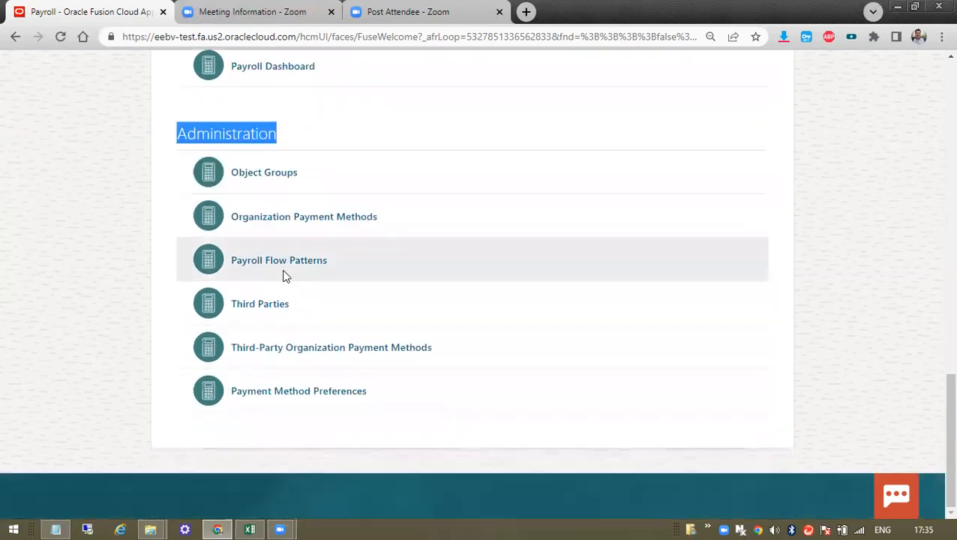
scroll(428, 338, up, 9)
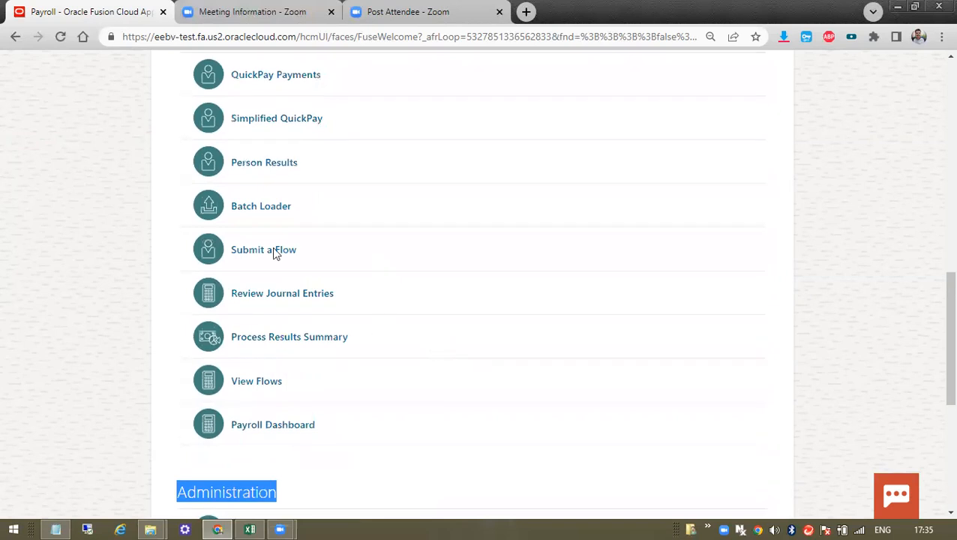
scroll(288, 188, up, 5)
scroll(348, 325, down, 9)
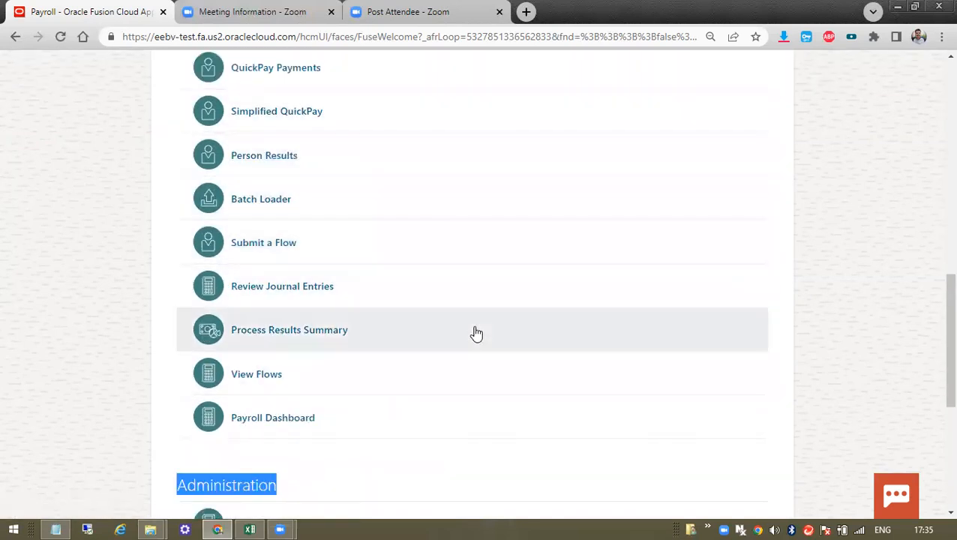
scroll(450, 285, down, 4)
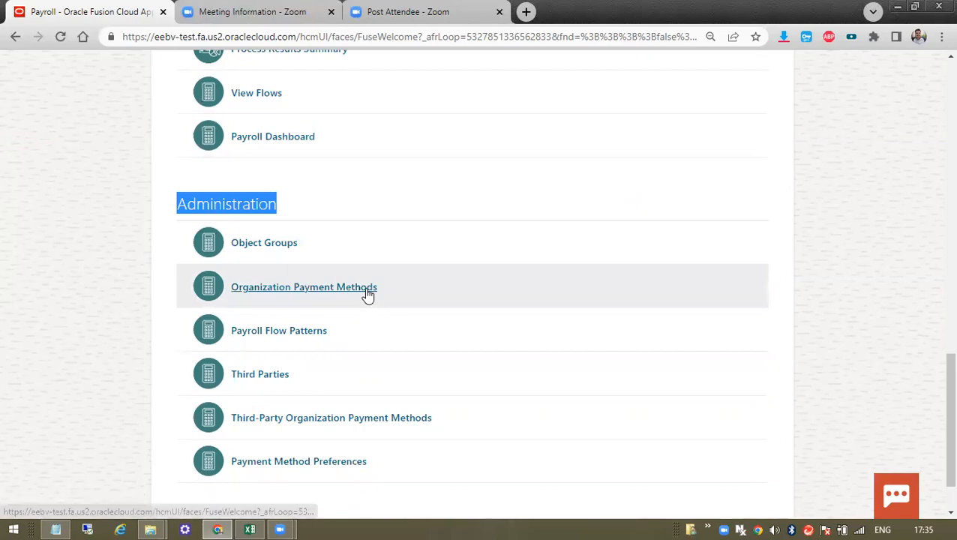
key(alt+Tab)
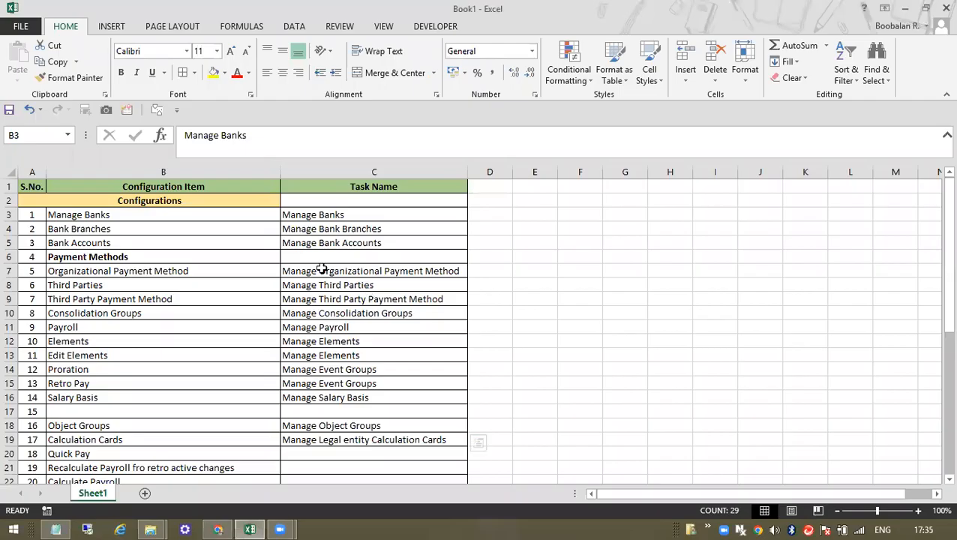
- Number the three bank task rows 1, 2 and 3 in cells D3:D5
drag(323, 214, 323, 243)
click(487, 214)
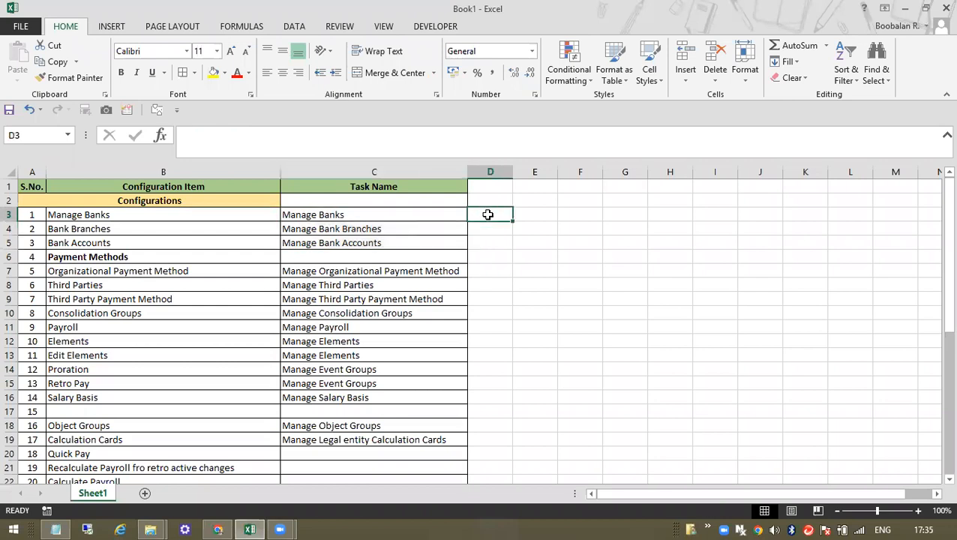
text(1)
key(Return)
text(2)
key(Return)
text(3)
key(Return)
- Put 'Tag' in cell D7, leaving D6 empty
text(Tag)
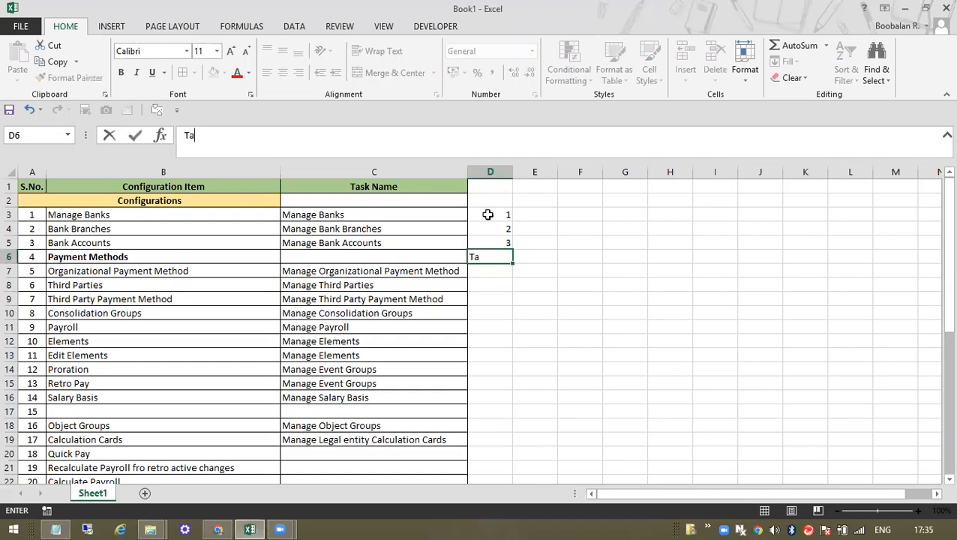
key(Return)
key(Up)
key(ctrl+c)
key(Down)
key(Return)
key(Up)
key(Delete)
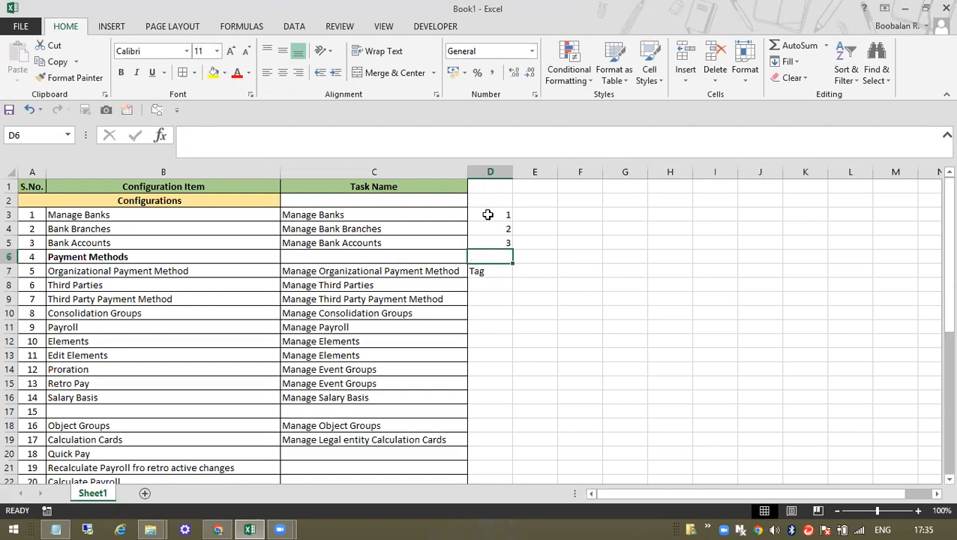
click(450, 268)
- Label cells E3:E5 with 'Task'
drag(378, 215, 383, 242)
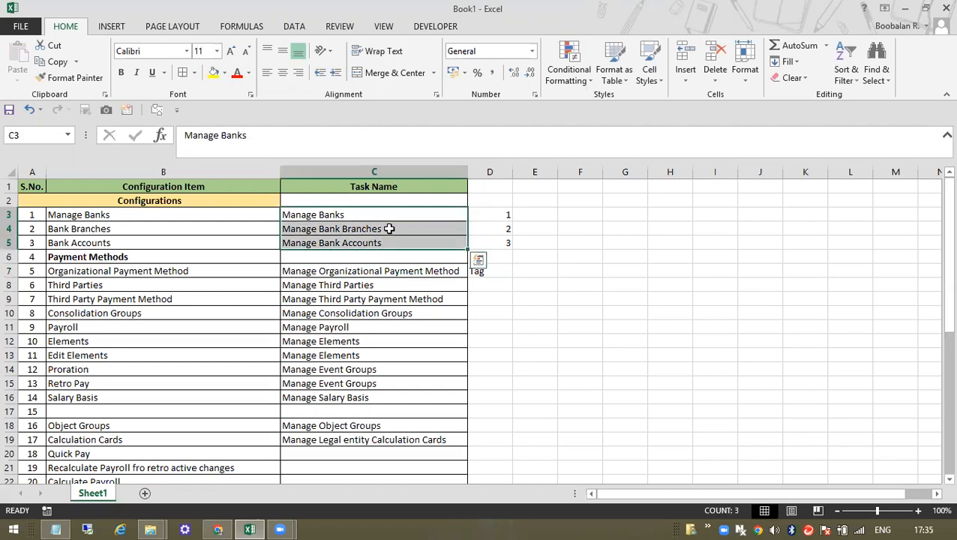
click(375, 214)
click(525, 213)
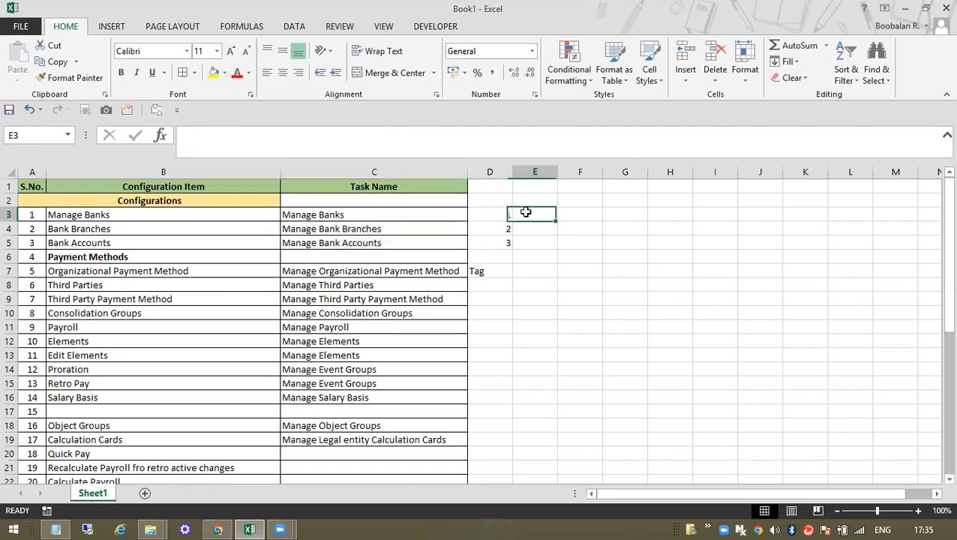
text(Task)
key(Return)
key(Up)
key(ctrl+c)
key(Down)
key(shift+Down)
key(Return)
- Enter 'Map Task' in cell E7
key(Down)
key(Down)
key(Down)
text(Map)
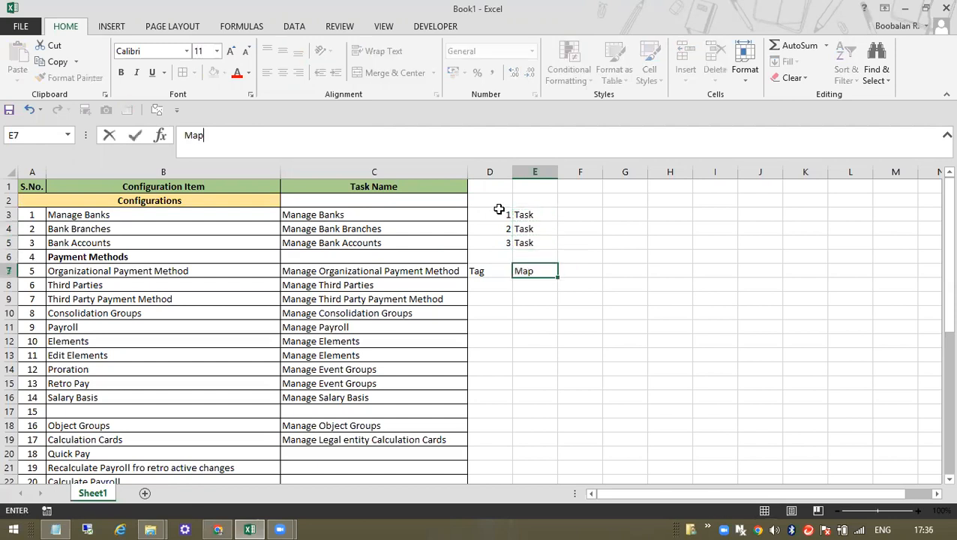
text( Task)
key(Return)
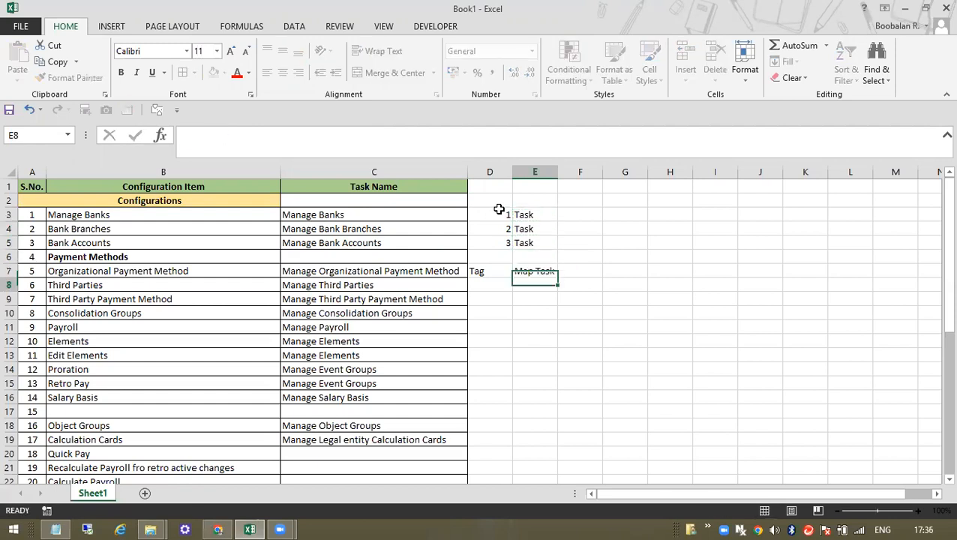
click(420, 276)
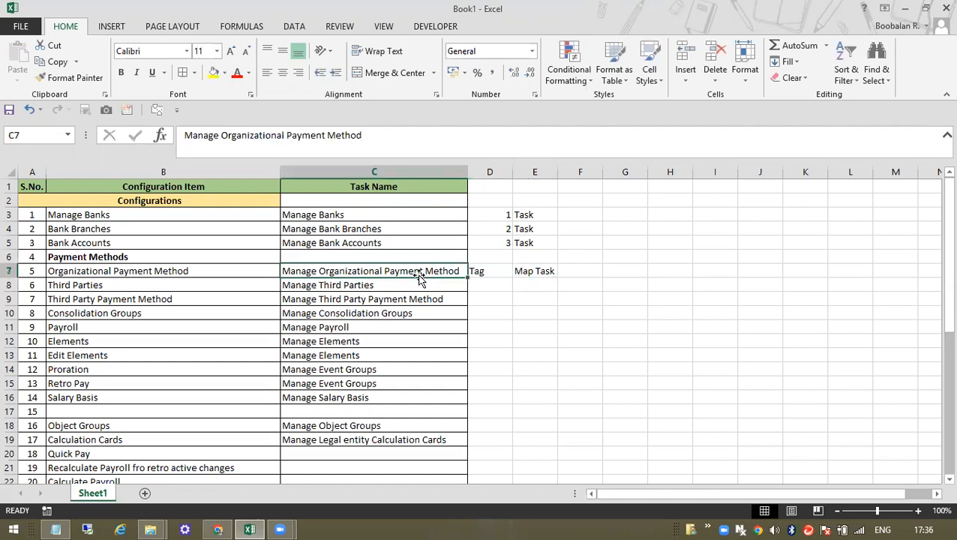
- Select the 'Manage Banks' configuration item text in the formula bar
click(81, 216)
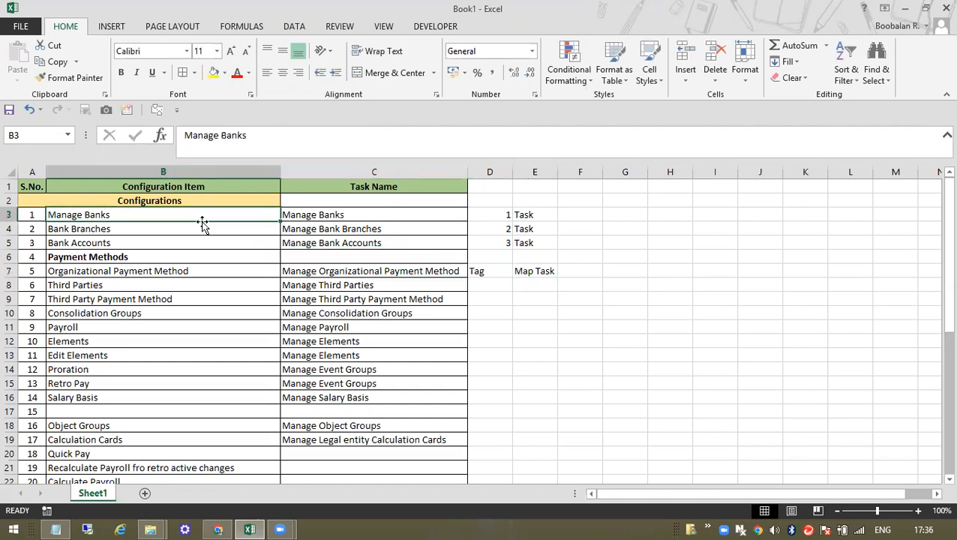
click(147, 234)
click(170, 215)
drag(257, 141, 123, 137)
- Copy 'Manage Banks' and open Setup and Maintenance from the Settings and Actions menu
key(ctrl+c)
key(alt+Tab)
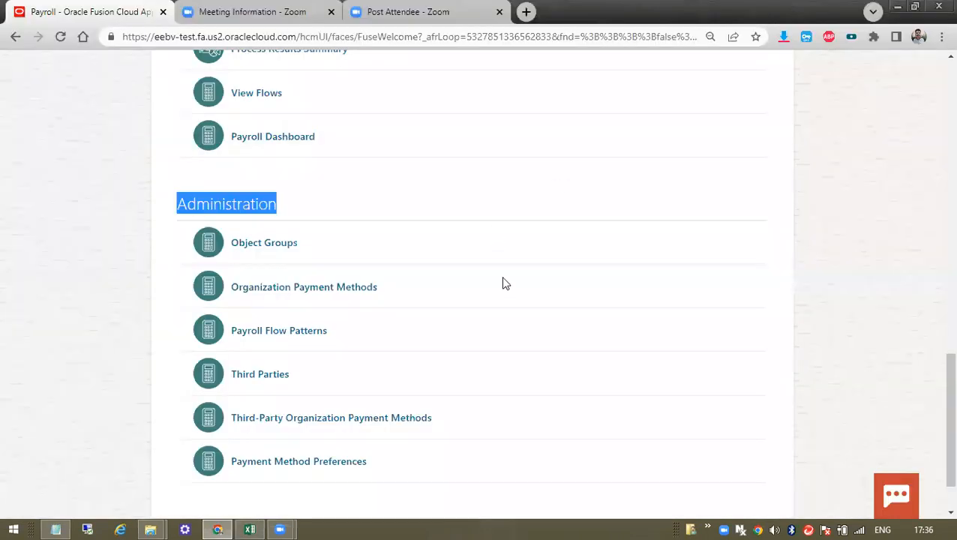
scroll(521, 324, up, 2)
scroll(521, 325, up, 10)
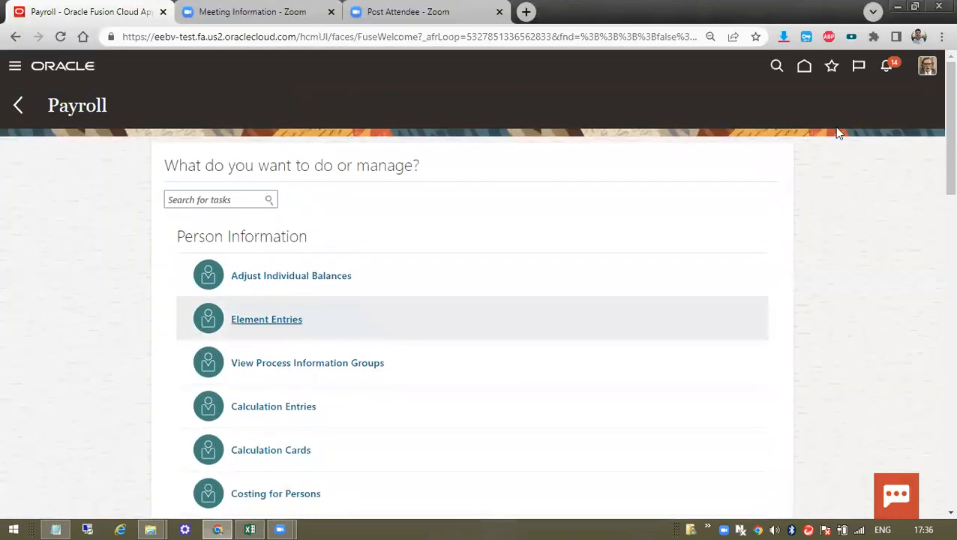
click(927, 68)
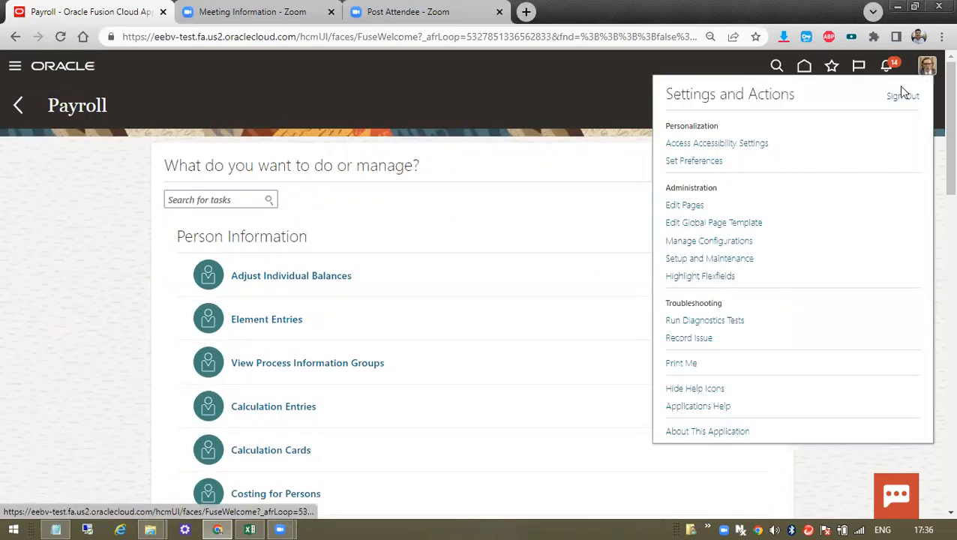
click(723, 258)
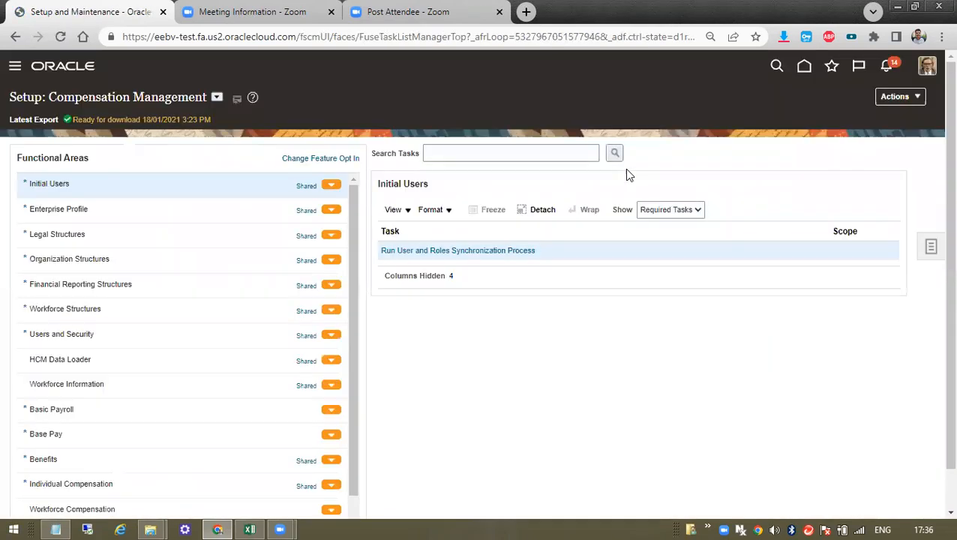
- Search the Compensation Management tasks for 'Manage Banks' and dismiss the No tasks message
click(491, 155)
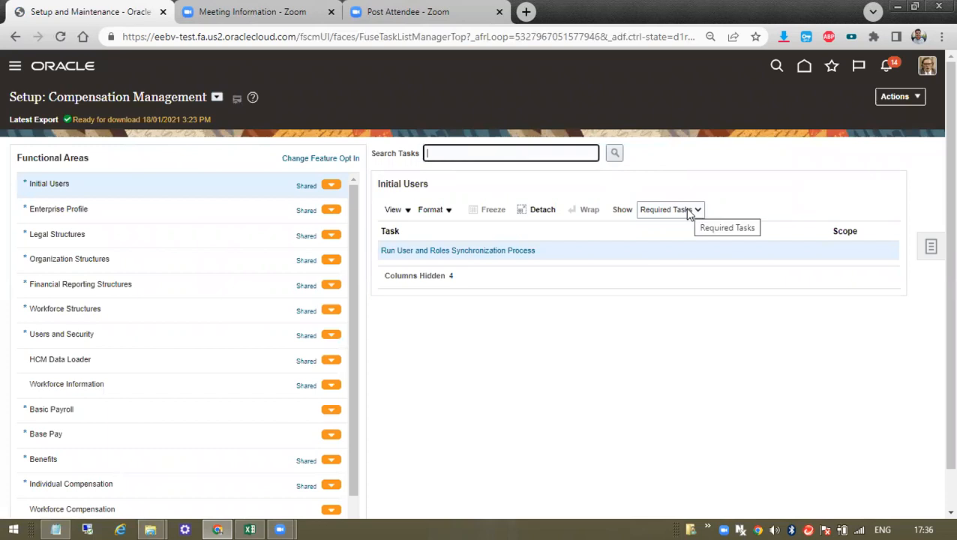
key(ctrl+v)
click(615, 155)
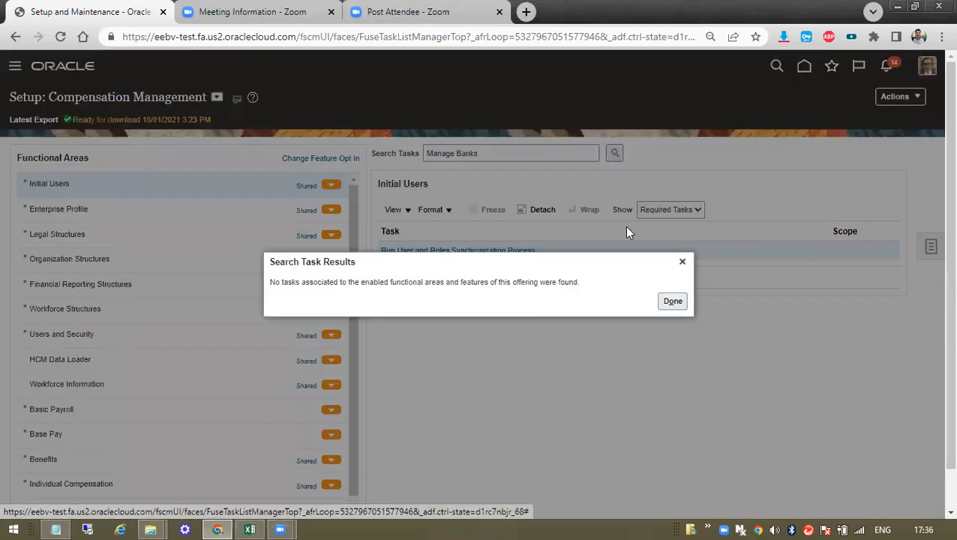
click(682, 257)
- Leave the task filter unchanged and go to the general setup Search from the Tasks panel
click(683, 209)
click(933, 242)
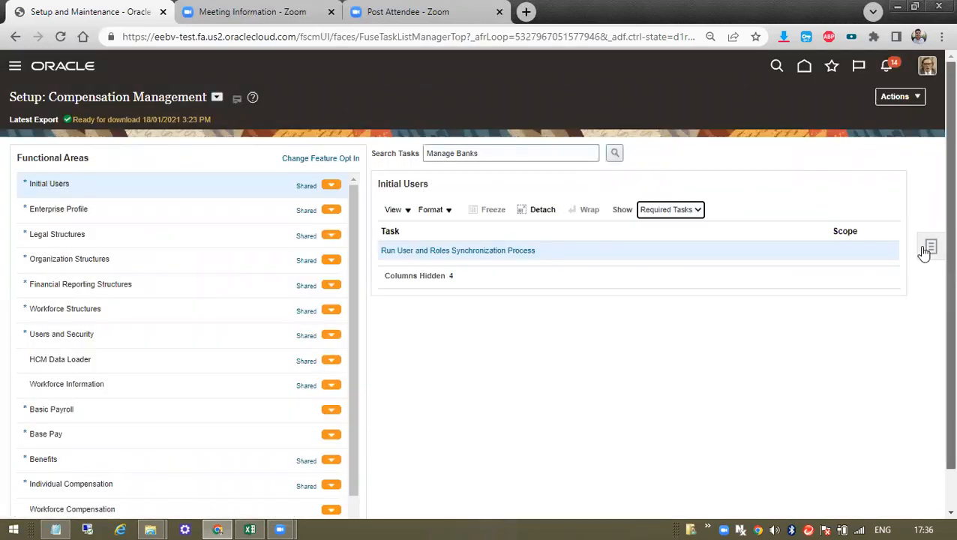
click(927, 250)
click(821, 248)
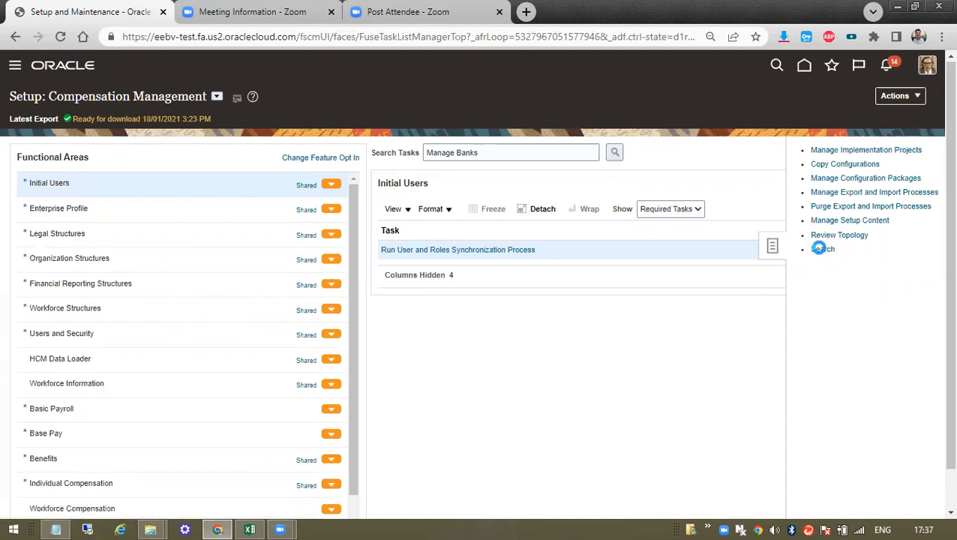
- Search the setup tasks for 'Manage Banks' and open the Manage Banks task from the results
click(182, 140)
key(ctrl+v)
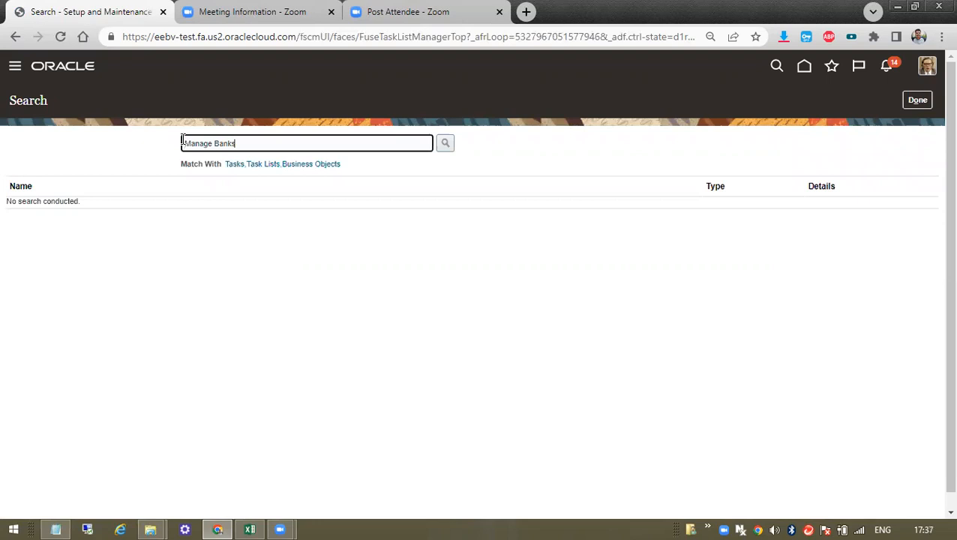
click(446, 140)
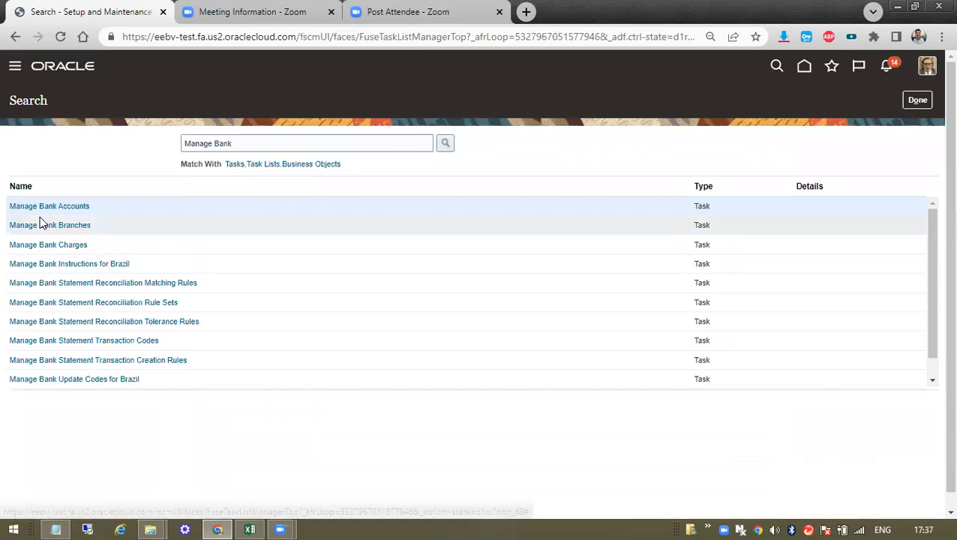
scroll(90, 371, down, 1)
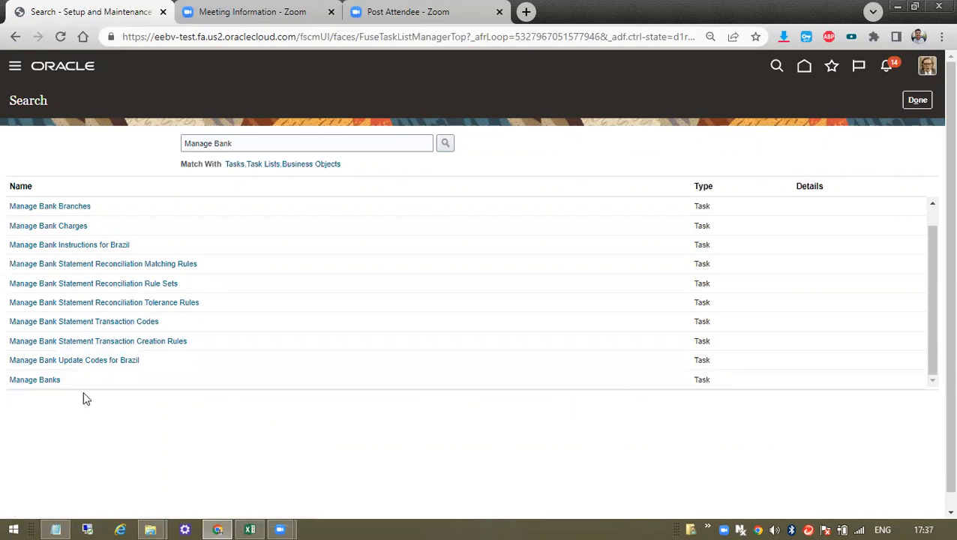
click(13, 379)
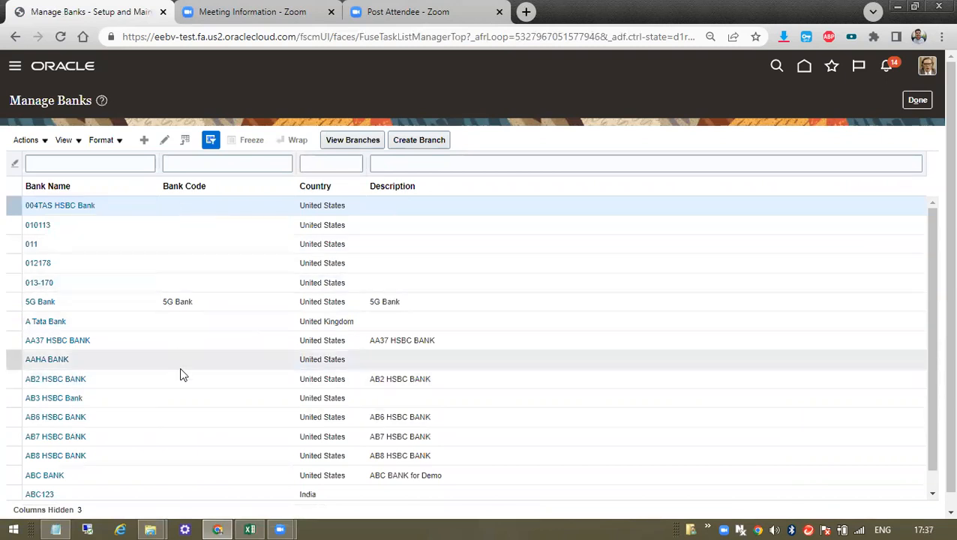
- Open the AB2 HSBC BANK record and inspect its New York address
scroll(181, 370, down, 3)
scroll(253, 313, up, 3)
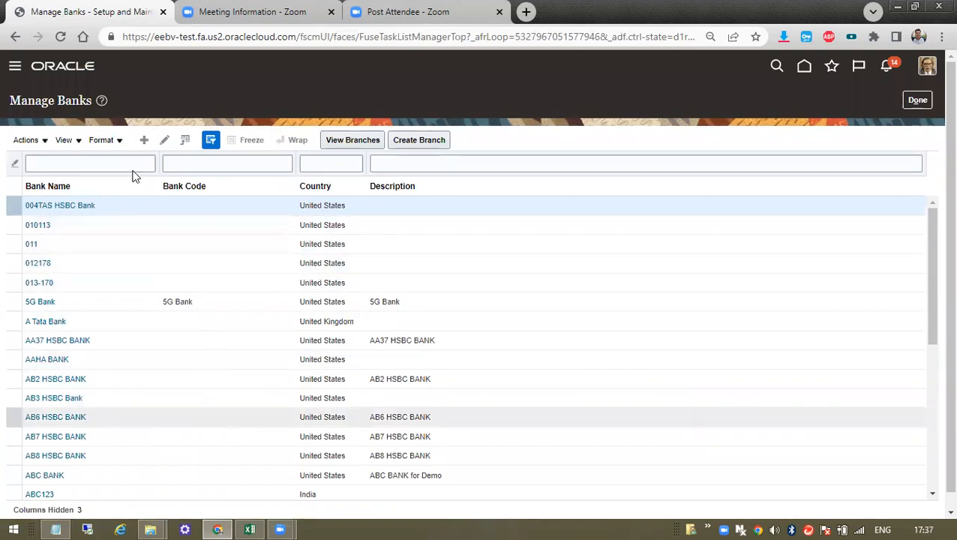
click(60, 381)
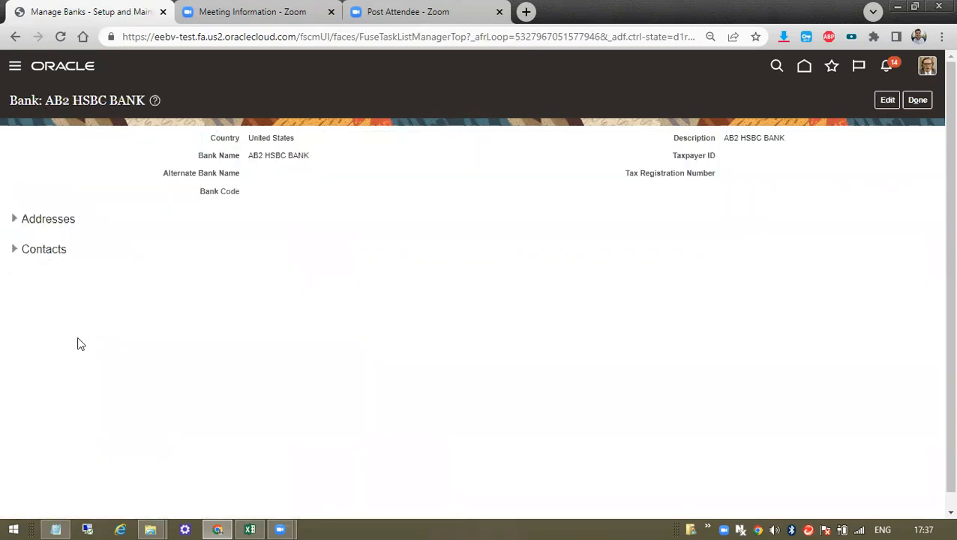
drag(254, 135, 683, 175)
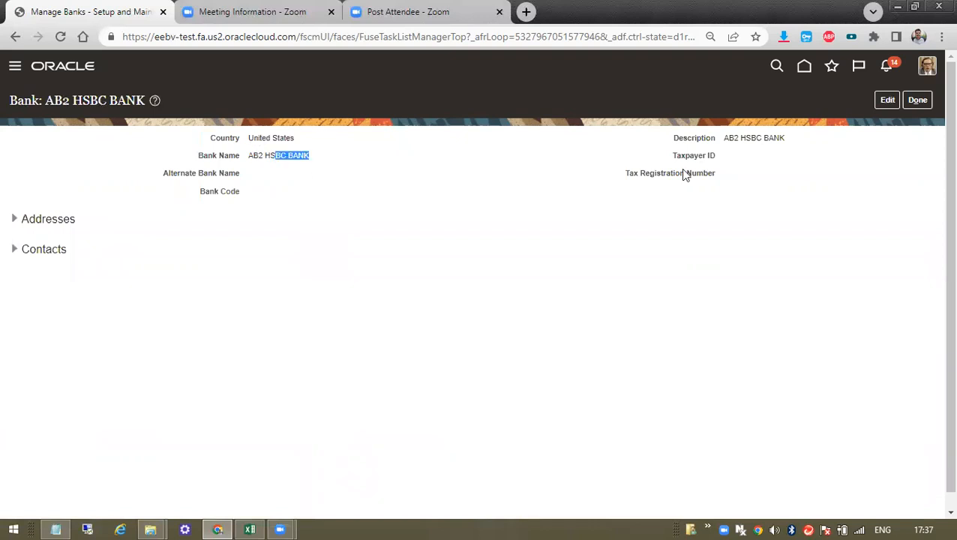
click(15, 219)
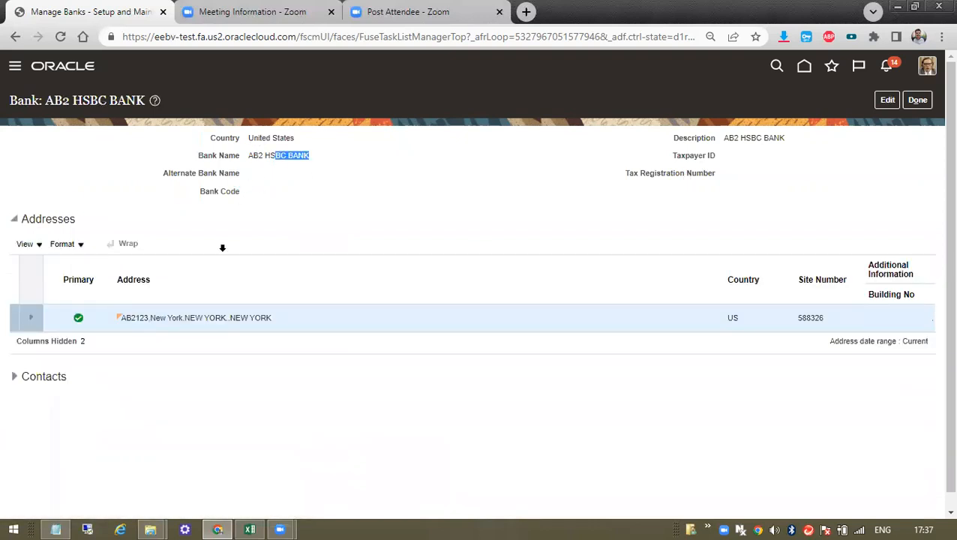
drag(158, 318, 304, 320)
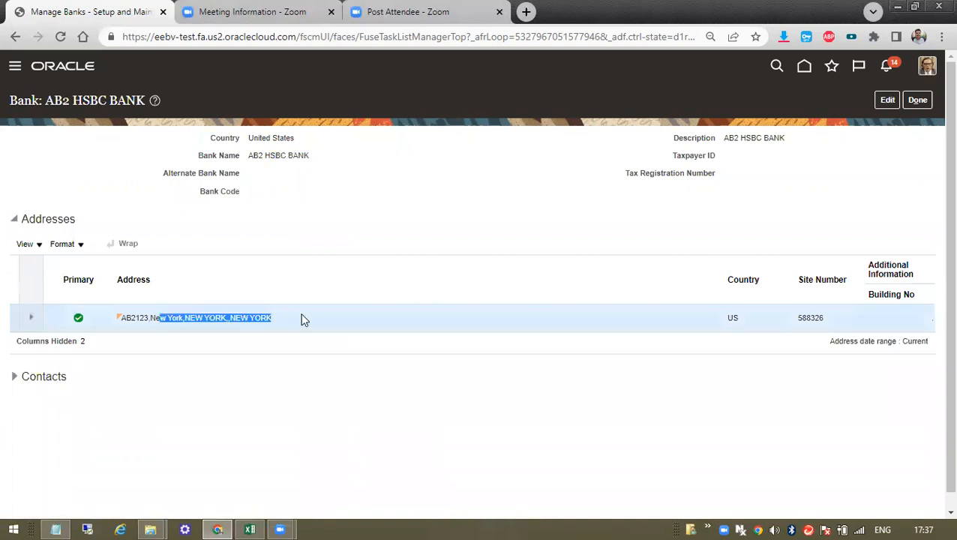
click(211, 327)
triple_click(212, 327)
triple_click(267, 155)
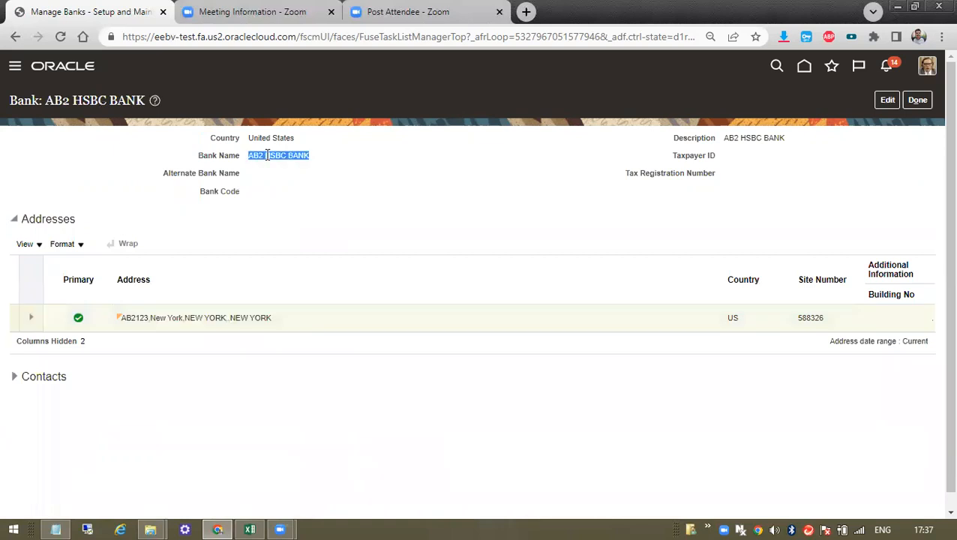
triple_click(264, 318)
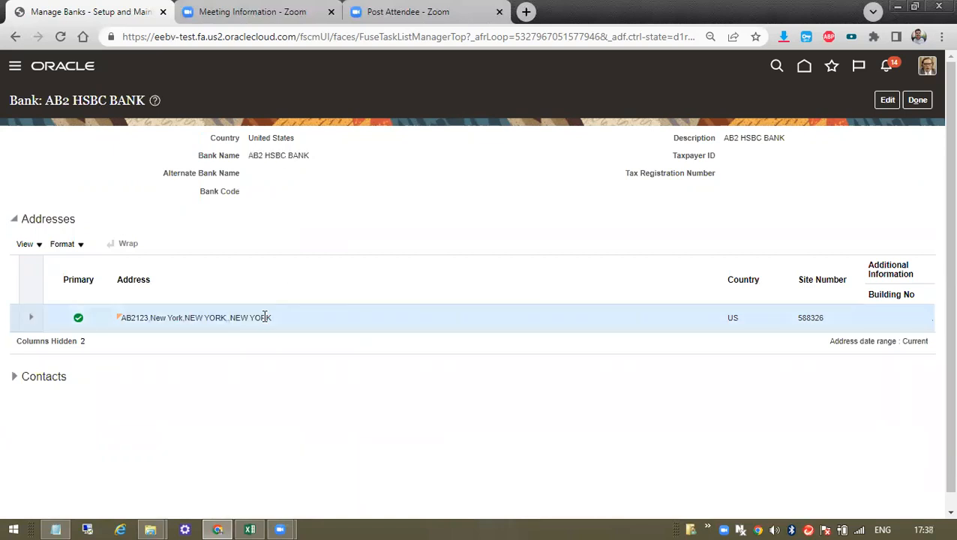
click(206, 320)
drag(140, 318, 311, 317)
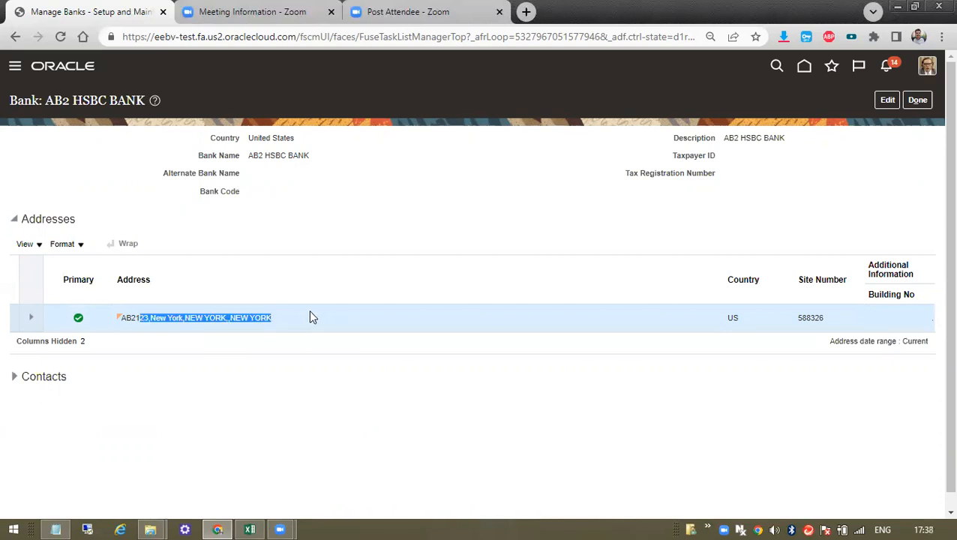
- Check the bank's contacts, which are empty, and return to the Manage Banks list
click(14, 376)
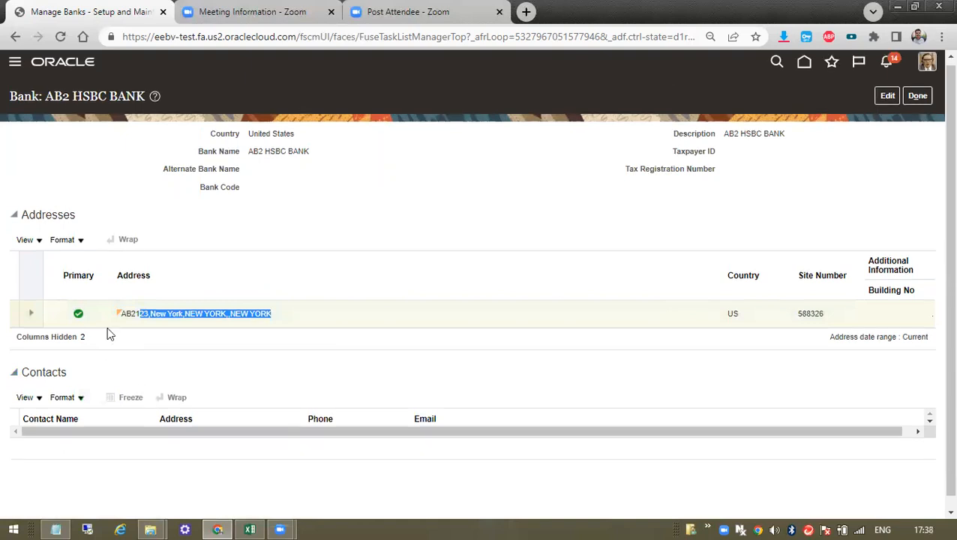
scroll(107, 327, down, 1)
click(924, 86)
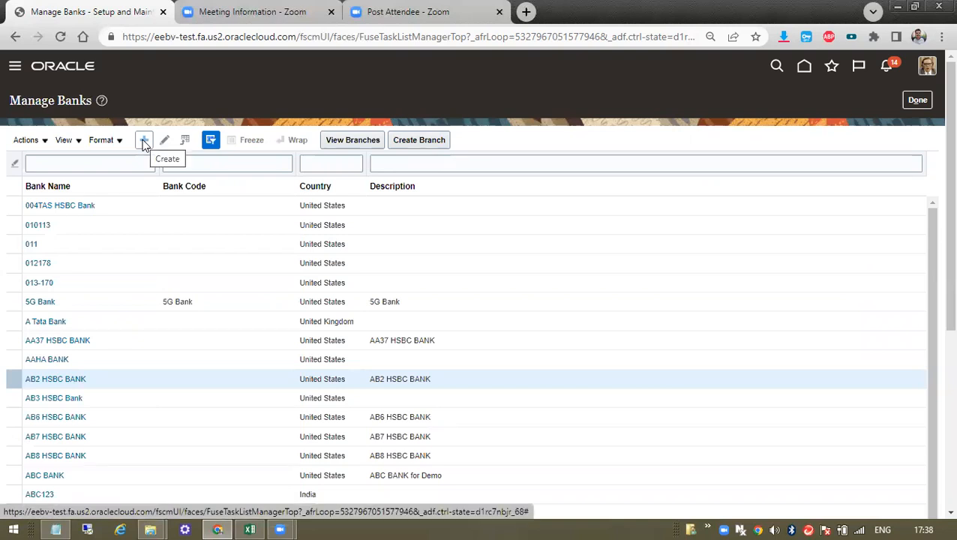
- Start a new bank and set its country to India through the country search
click(145, 144)
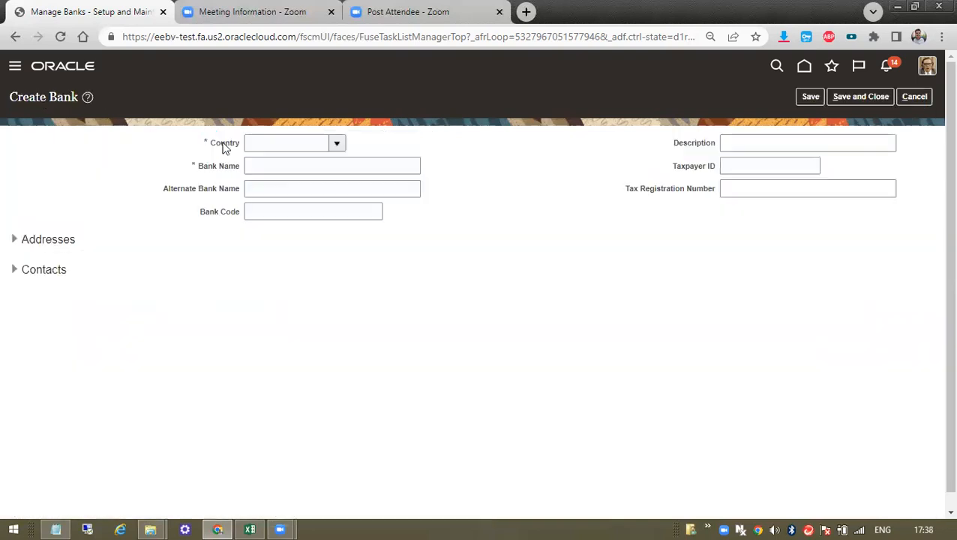
click(338, 145)
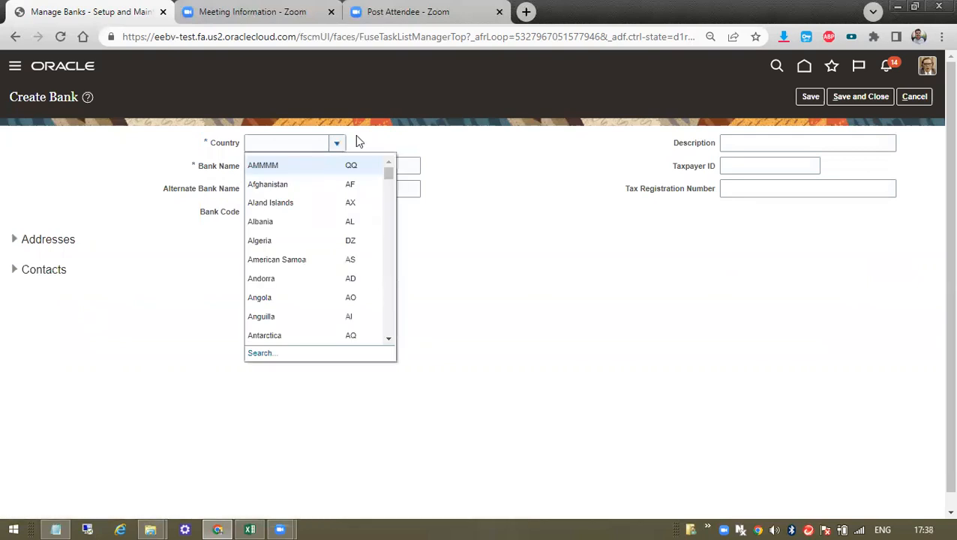
click(261, 354)
click(439, 261)
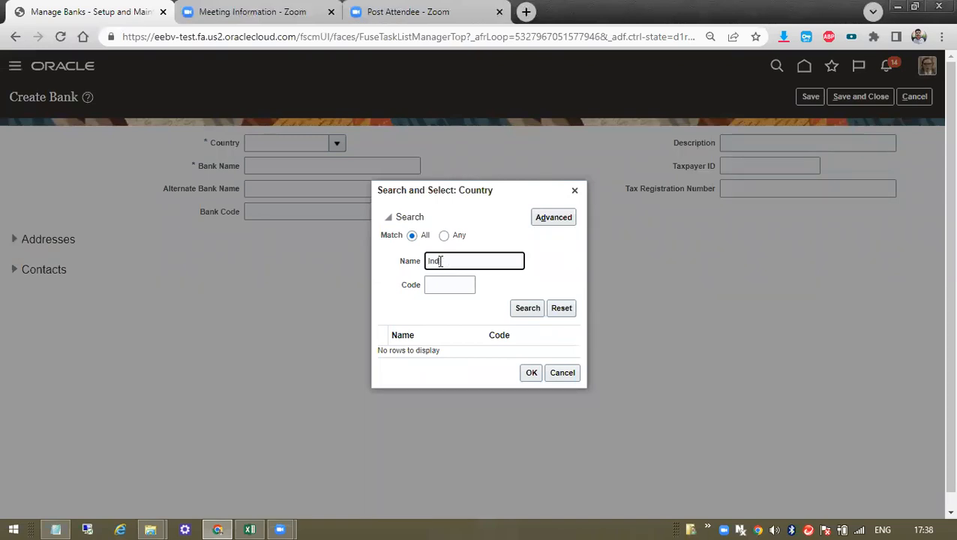
click(526, 313)
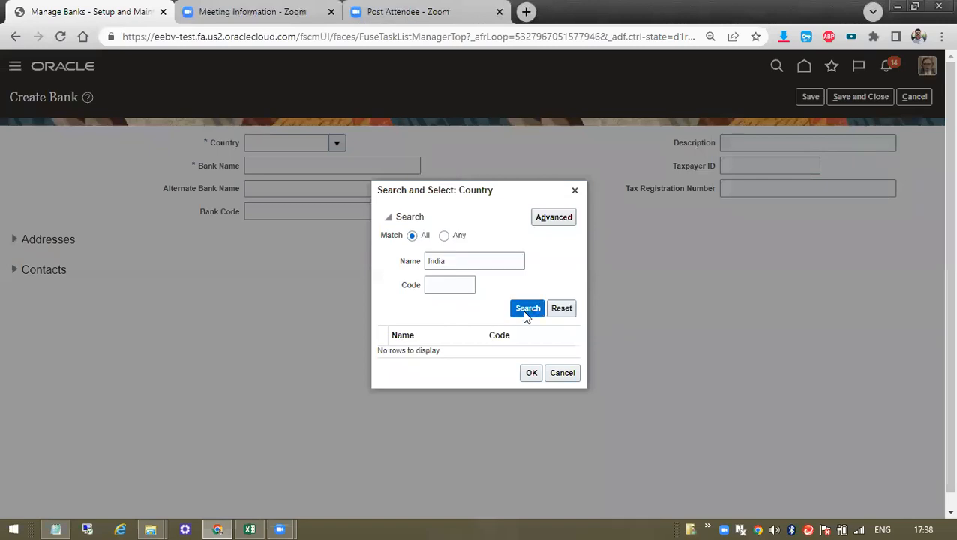
click(441, 352)
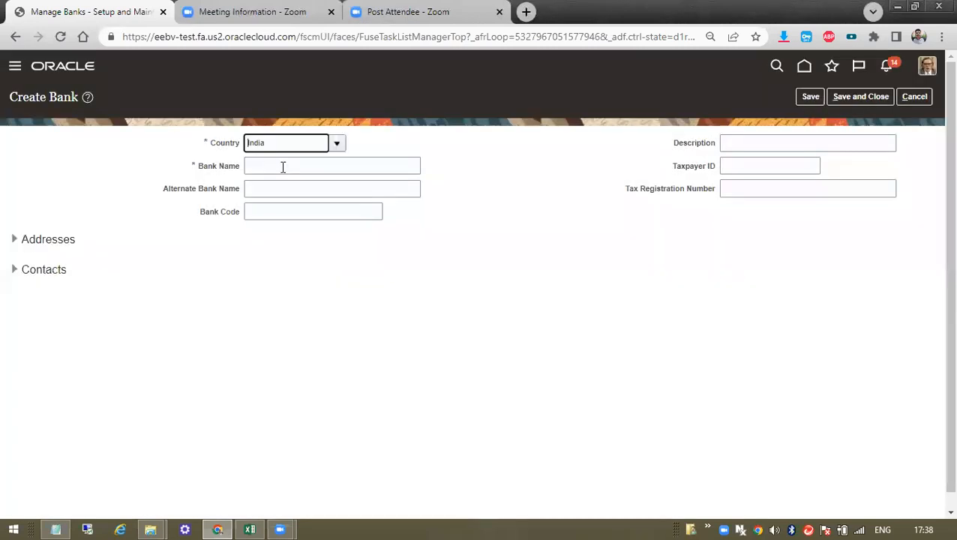
- Enter Vel SBI Bank as both Bank Name and Alternate Bank Name, then open a new browser tab
click(282, 167)
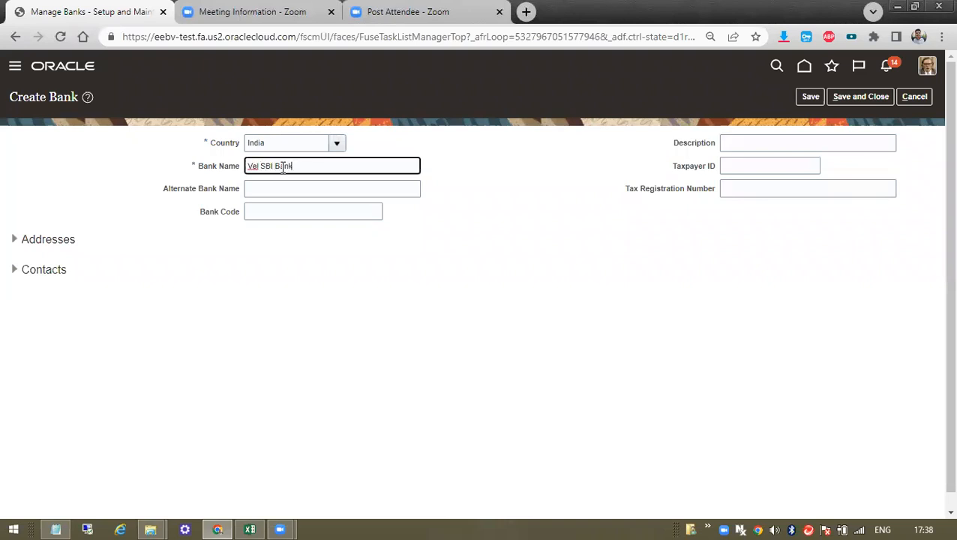
click(286, 204)
drag(303, 166, 237, 153)
key(ctrl+c)
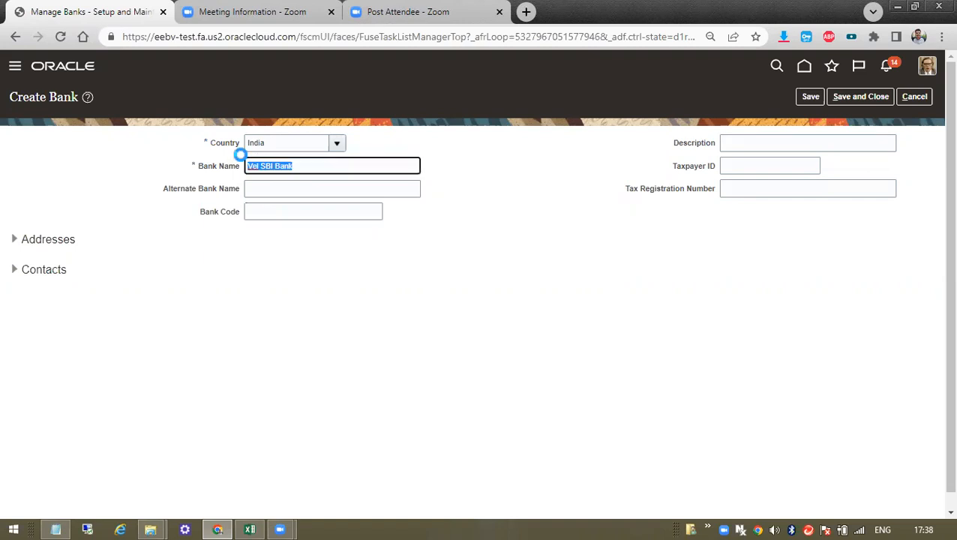
click(271, 182)
key(ctrl+v)
click(272, 212)
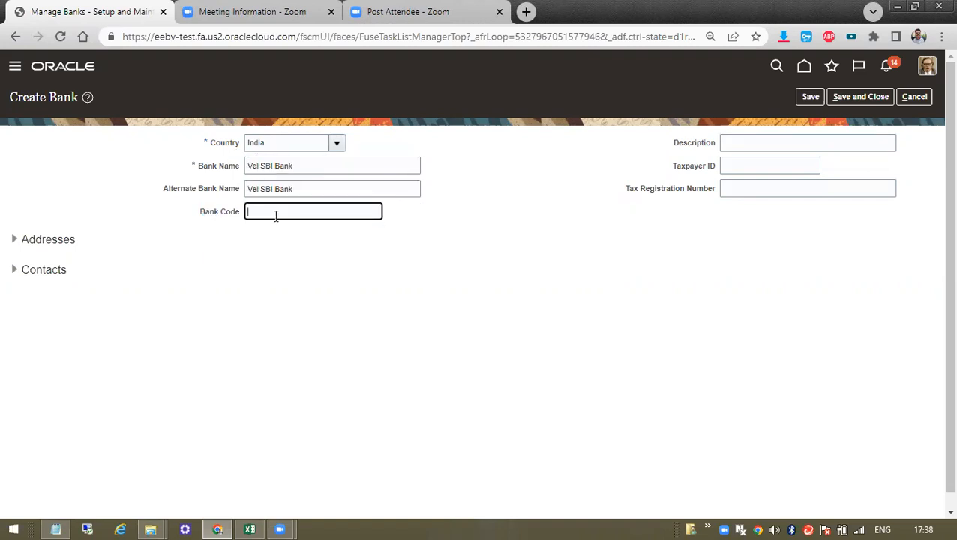
click(525, 11)
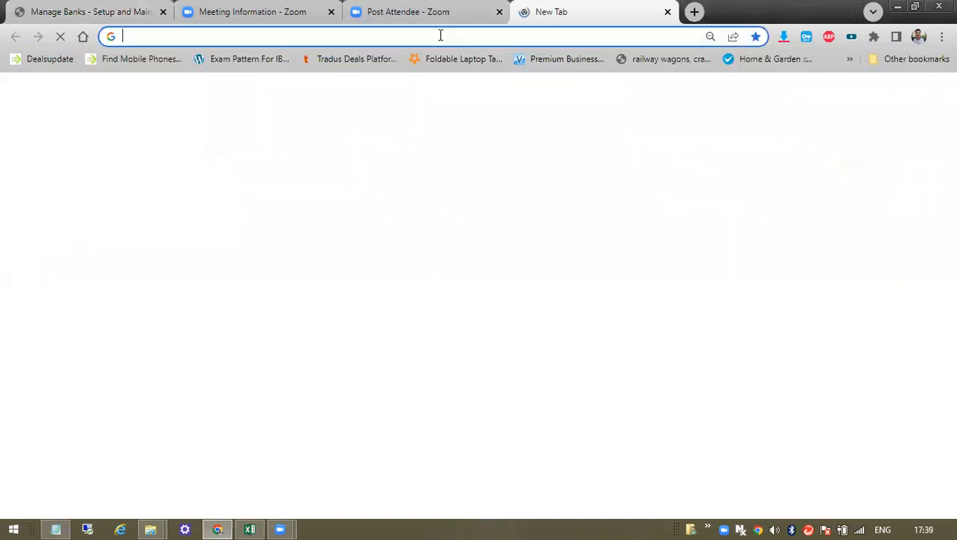
- Google 'sbi bank velachery bank code', grab the IFSC code SBIN0007993, and return to the bank tab
text(sbi)
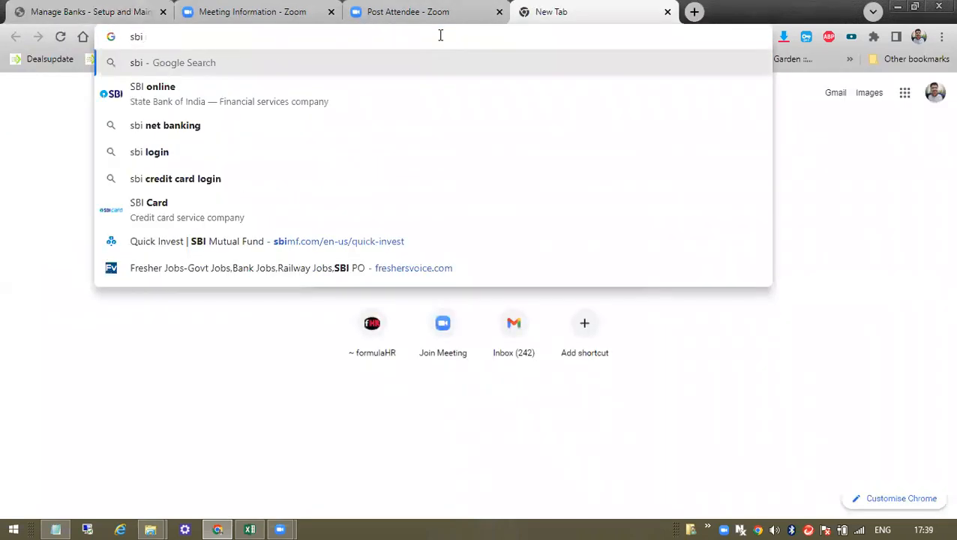
text( bank vel)
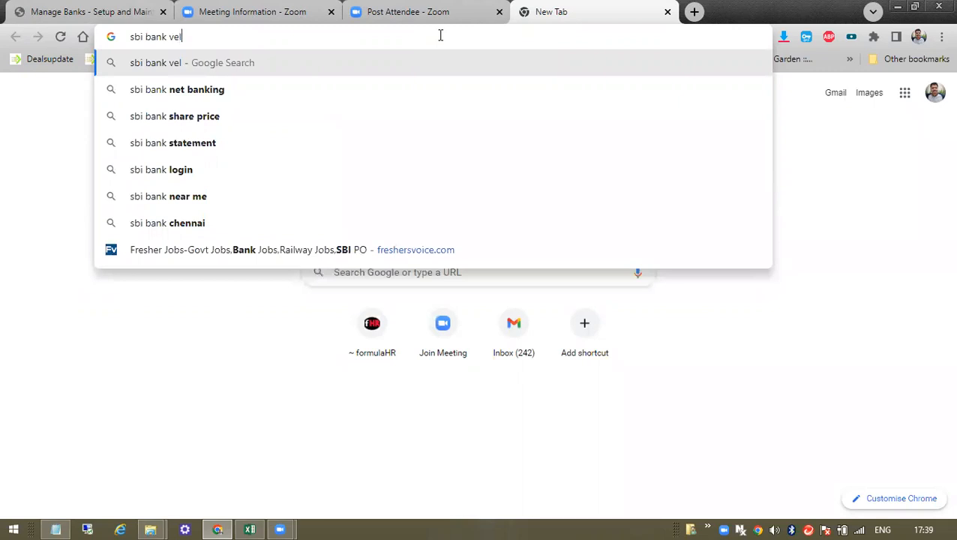
text(achery)
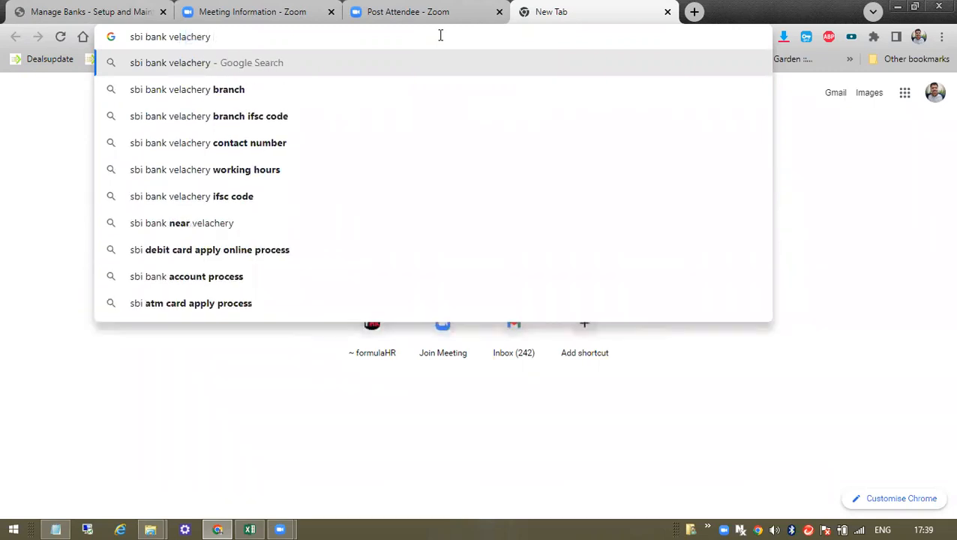
text( bank)
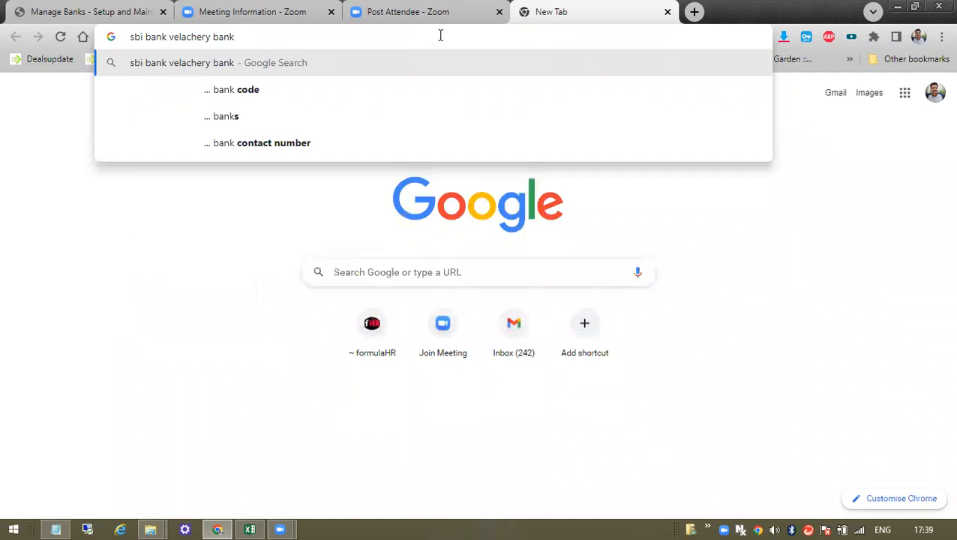
key(Down)
key(Return)
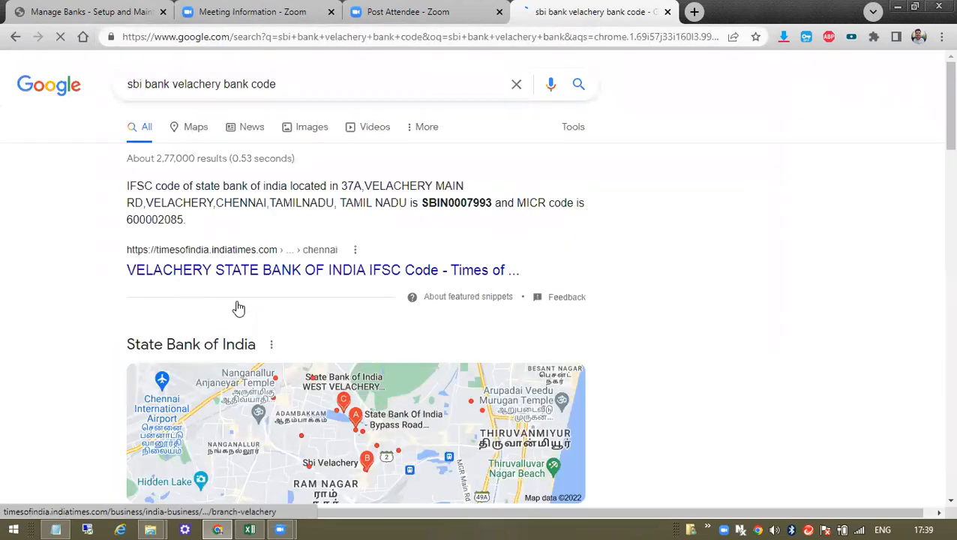
double_click(458, 202)
key(ctrl+c)
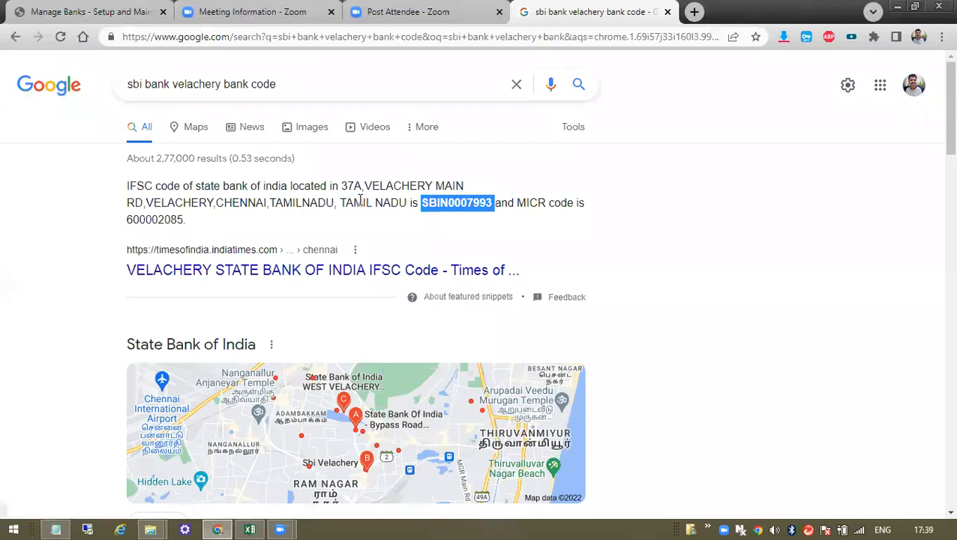
click(375, 11)
click(285, 7)
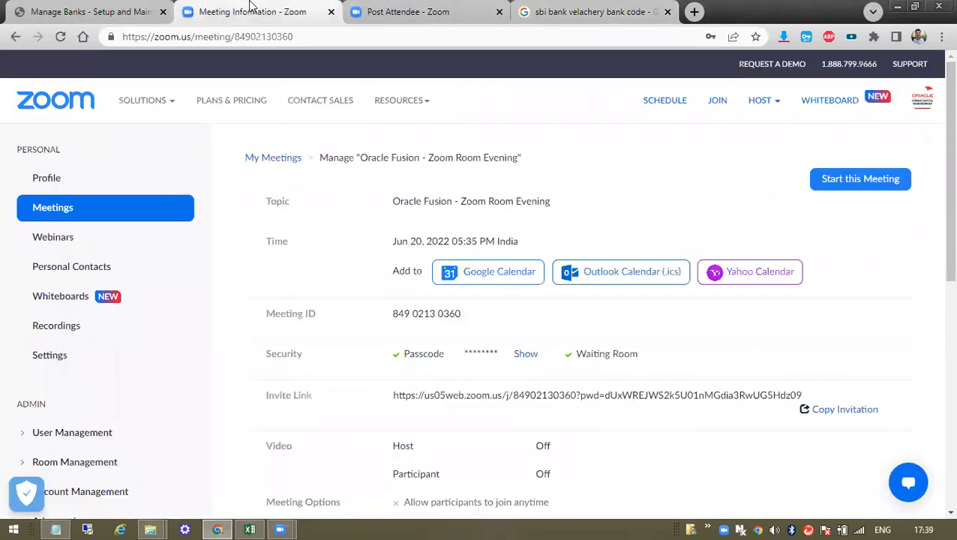
click(137, 9)
- Paste SBIN0007993 into the Bank Code field
key(ctrl+v)
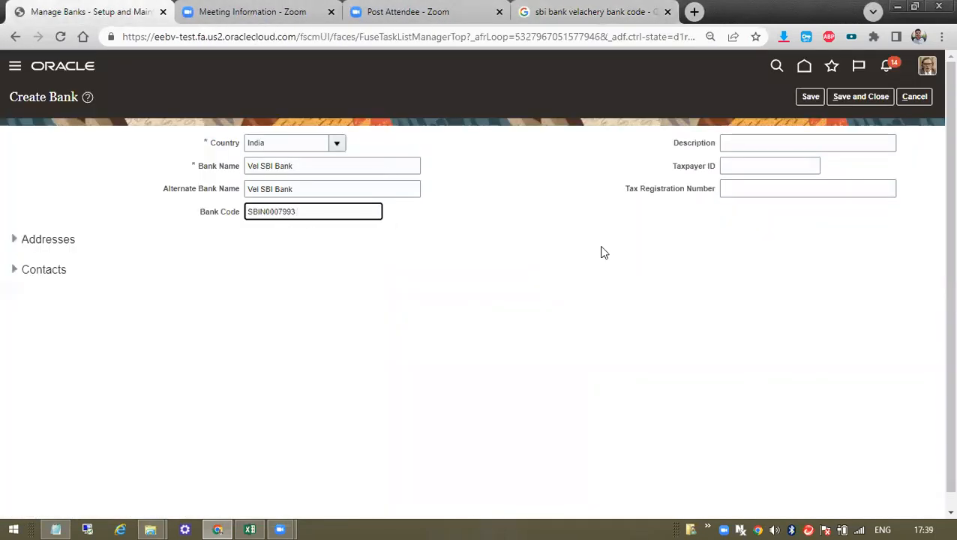
drag(184, 143, 390, 223)
click(325, 282)
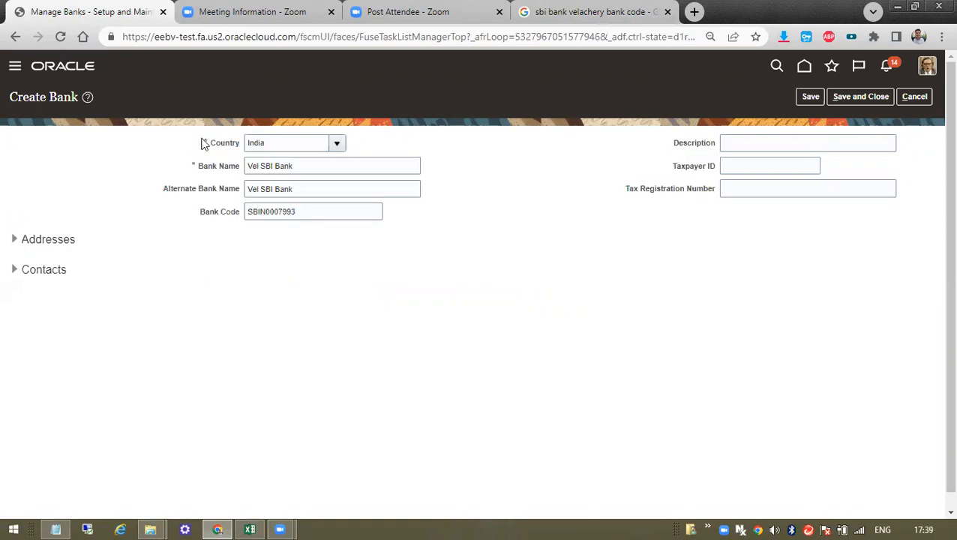
drag(203, 142, 342, 229)
click(352, 328)
drag(7, 96, 674, 275)
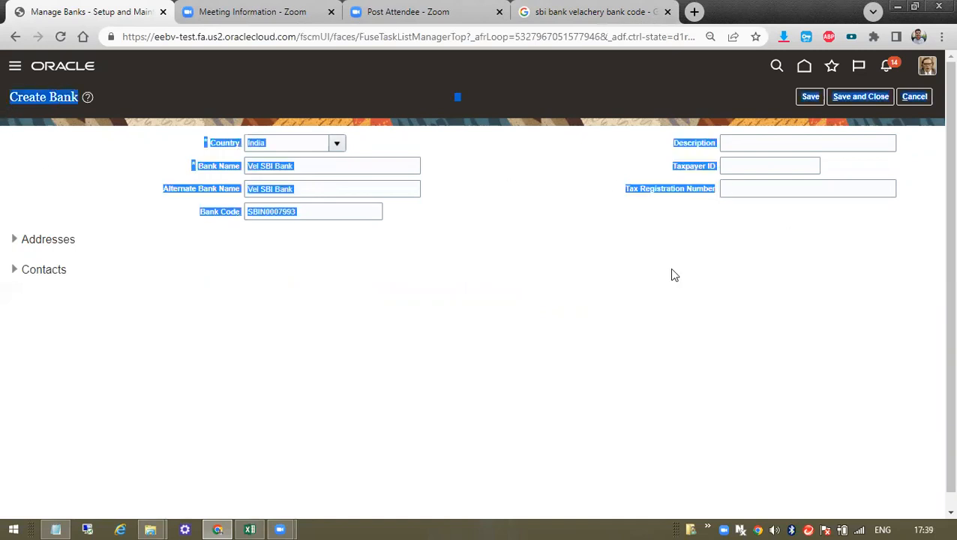
click(673, 275)
- Fill the Description with Vel SBI Bank, copied from the bank name
click(739, 143)
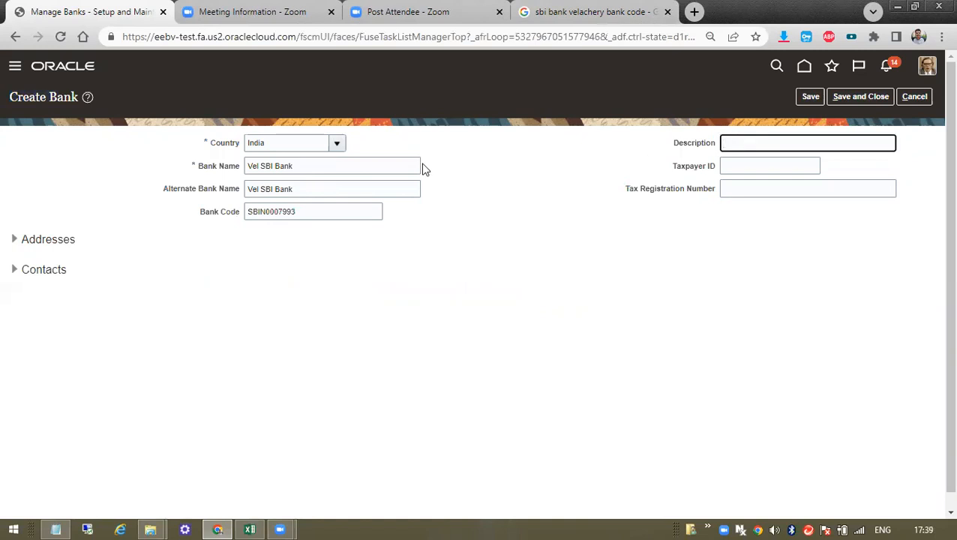
drag(254, 165, 379, 163)
key(ctrl+v)
key(ctrl+z)
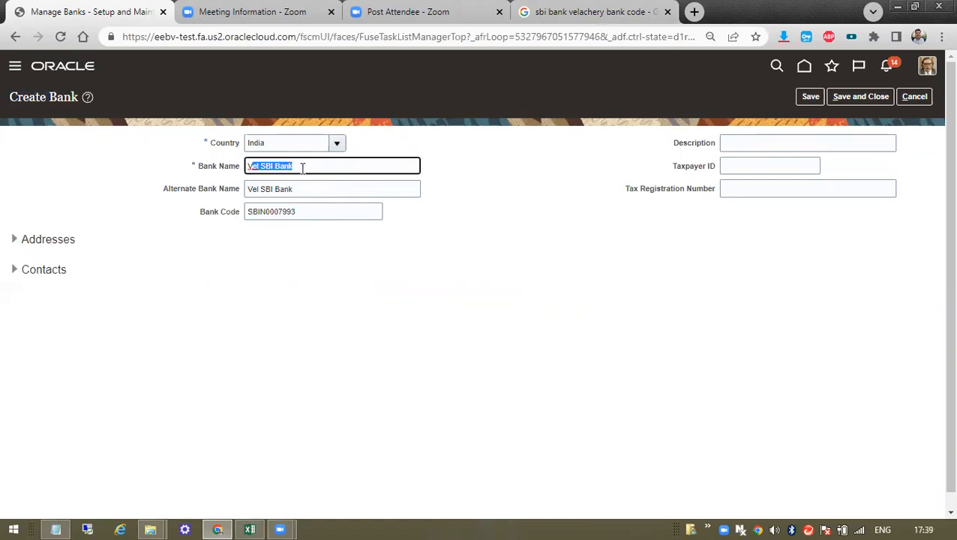
key(ctrl+c)
click(762, 141)
key(ctrl+v)
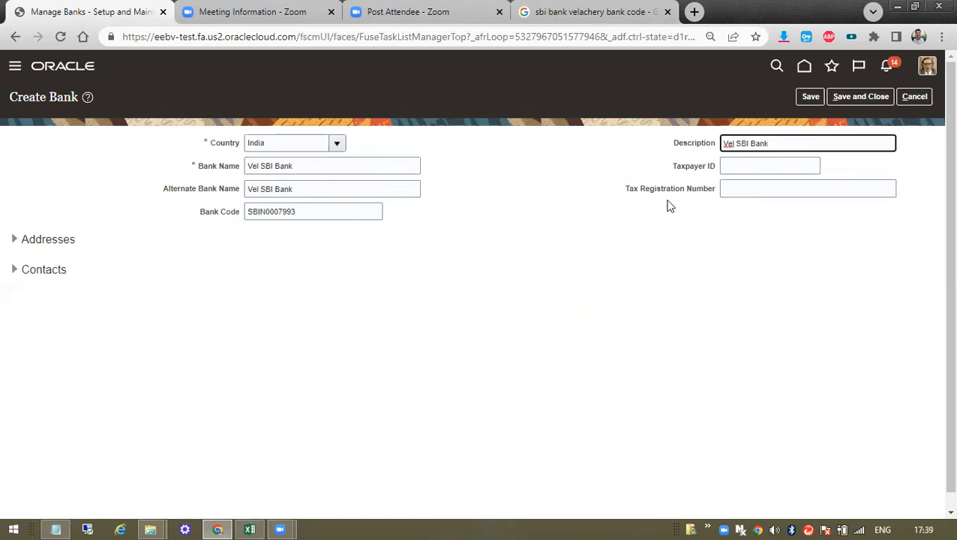
- Review the Tax Registration Number, Taxpayer ID, Bank Name and Bank Code fields
click(744, 190)
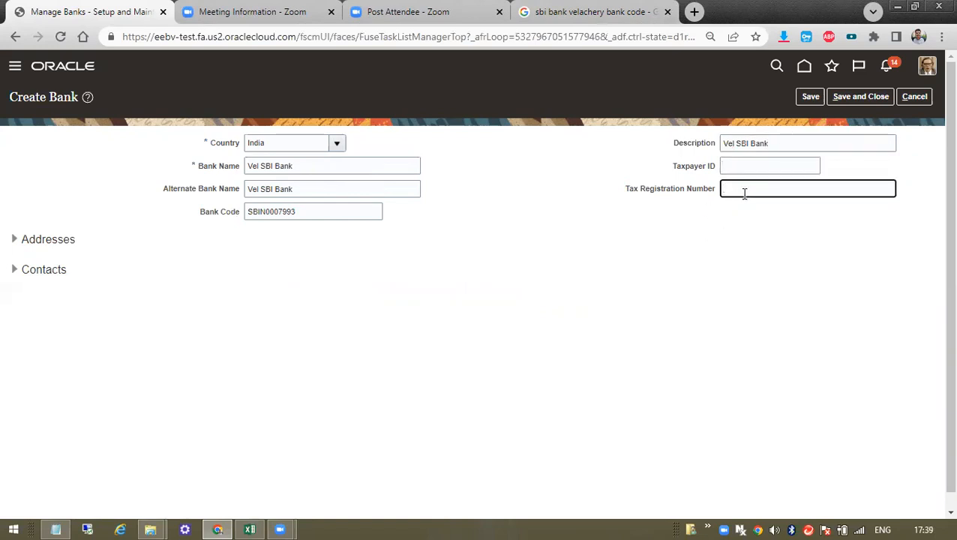
drag(627, 189, 724, 188)
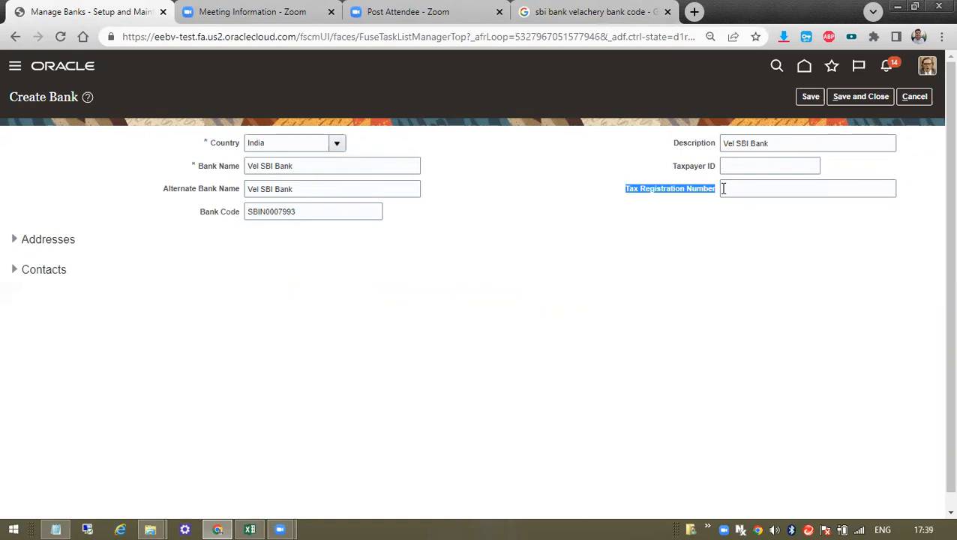
triple_click(692, 168)
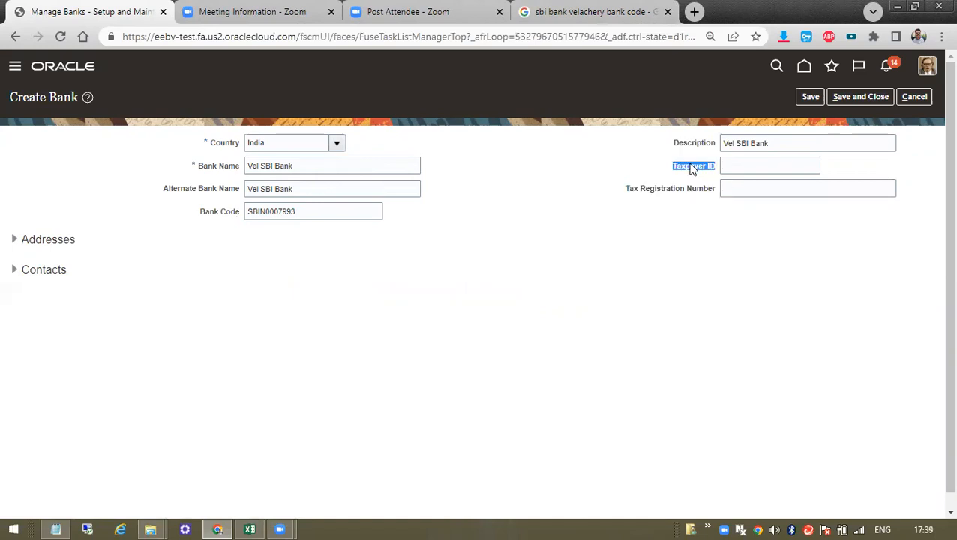
drag(184, 164, 194, 165)
drag(325, 164, 231, 166)
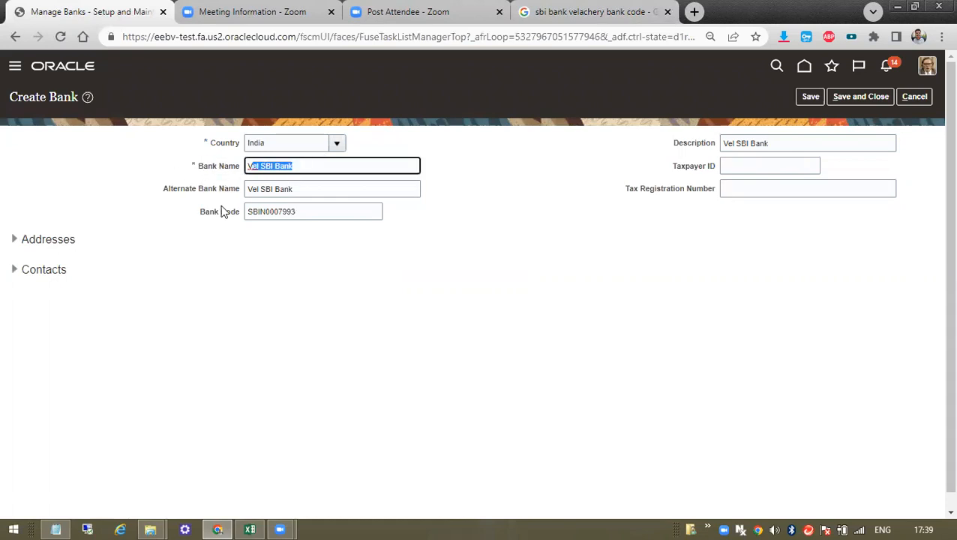
double_click(260, 210)
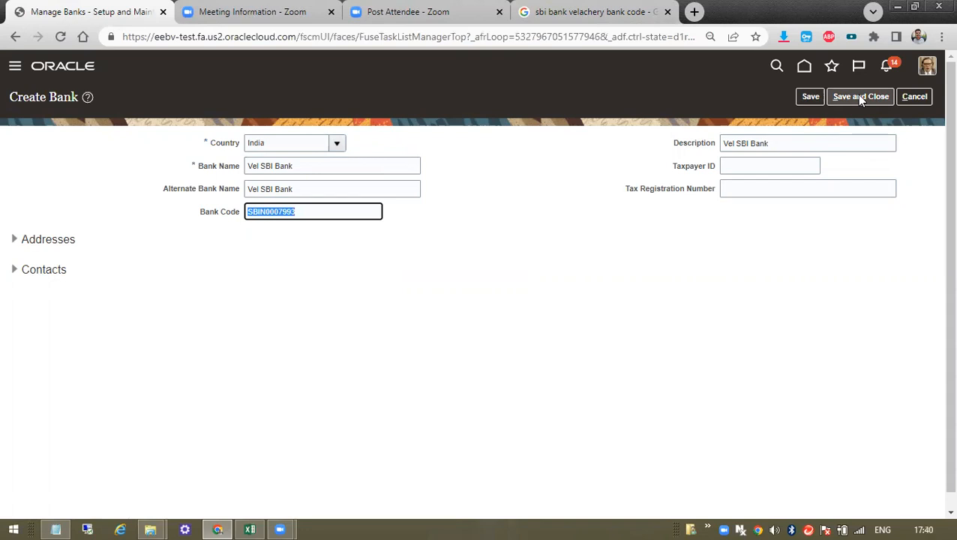
- Save the Vel SBI Bank record and acknowledge the confirmation message
click(814, 98)
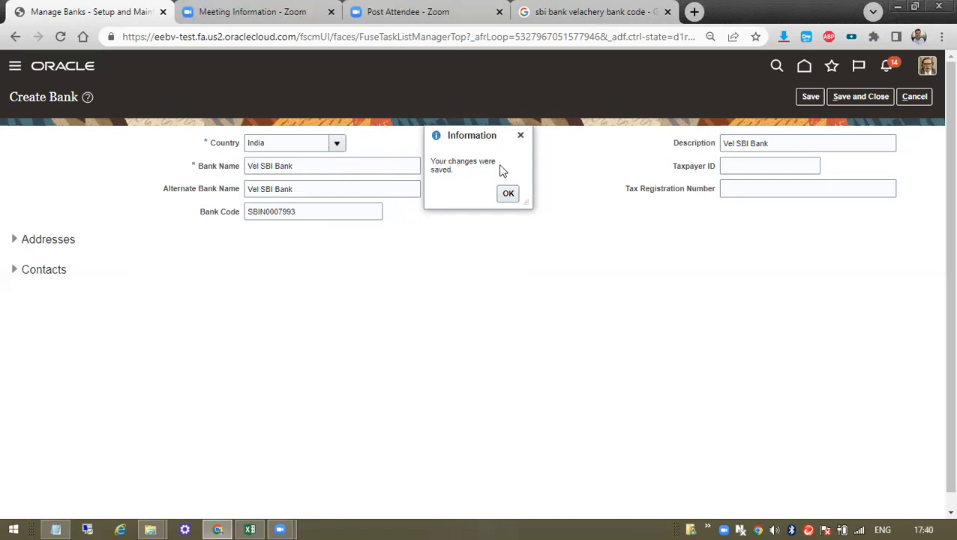
click(509, 195)
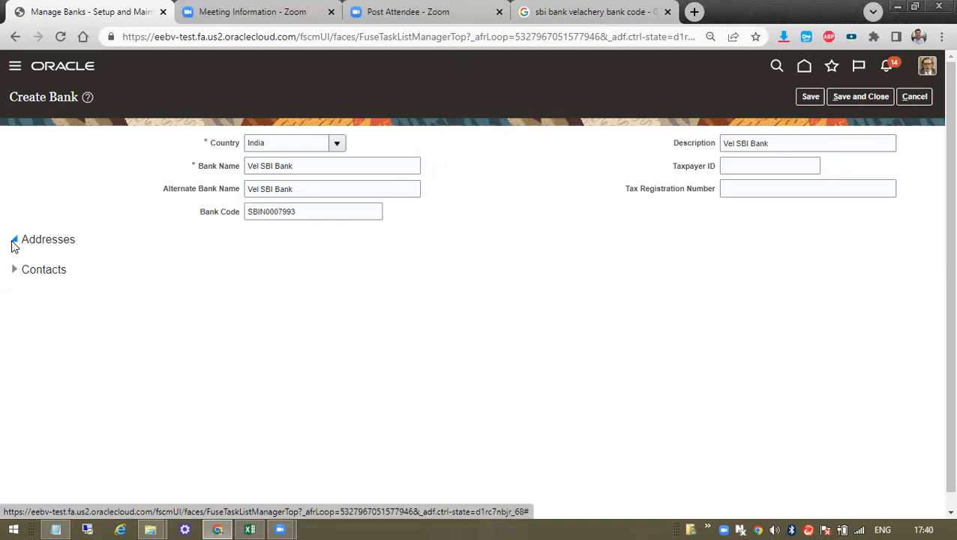
- Expand the Addresses section of Vel SBI Bank and start a new address
click(12, 242)
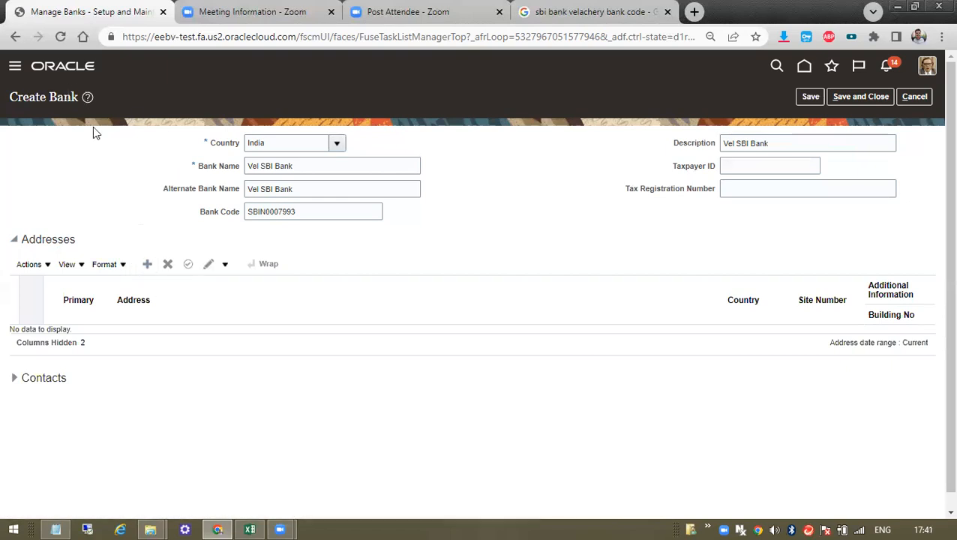
click(148, 264)
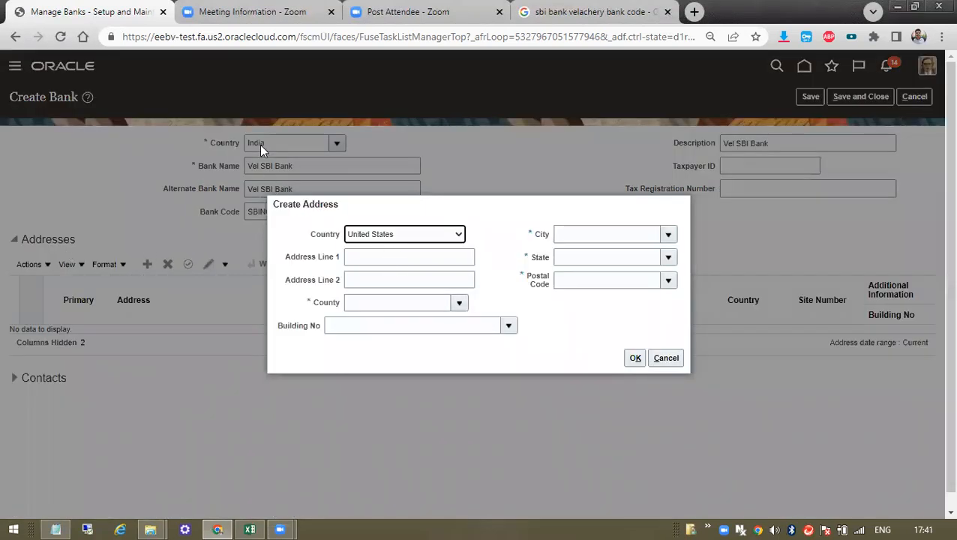
- Set the address country to India and enter XYZ in the first address lines
click(396, 234)
text(in)
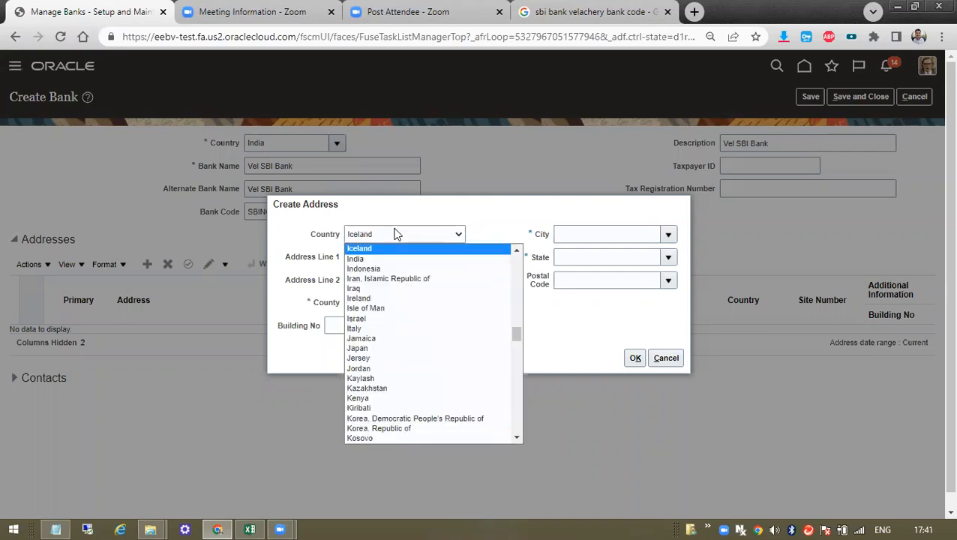
key(Return)
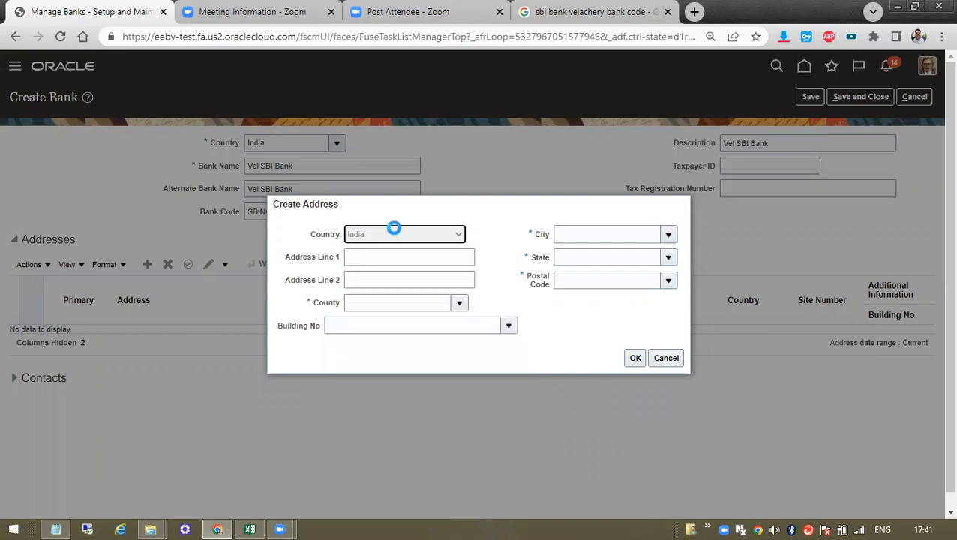
click(380, 255)
text(XYZ)
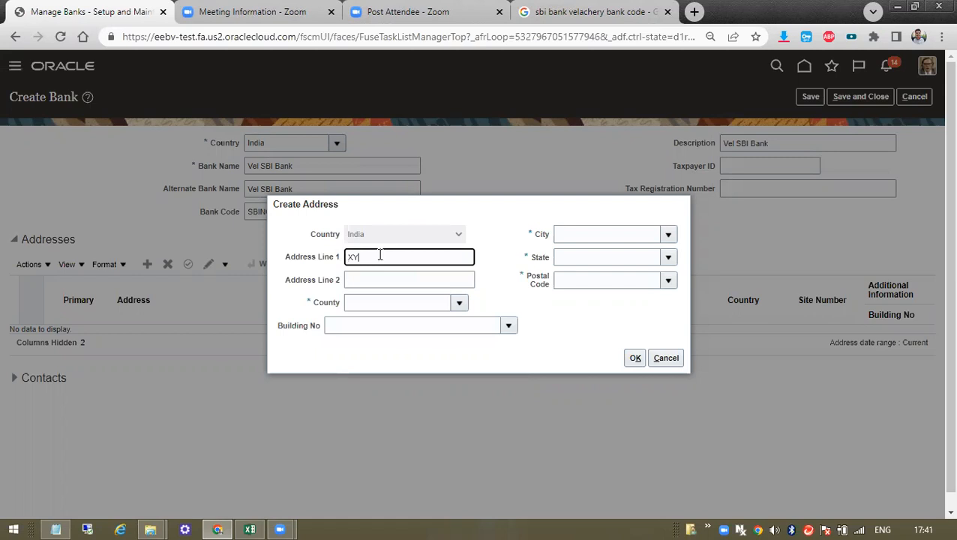
key(Tab)
double_click(379, 255)
key(ctrl+c)
click(376, 277)
key(ctrl+v)
- Re-enter XYZ in Address Lines 1, 2 and 3 after the form reset
click(392, 259)
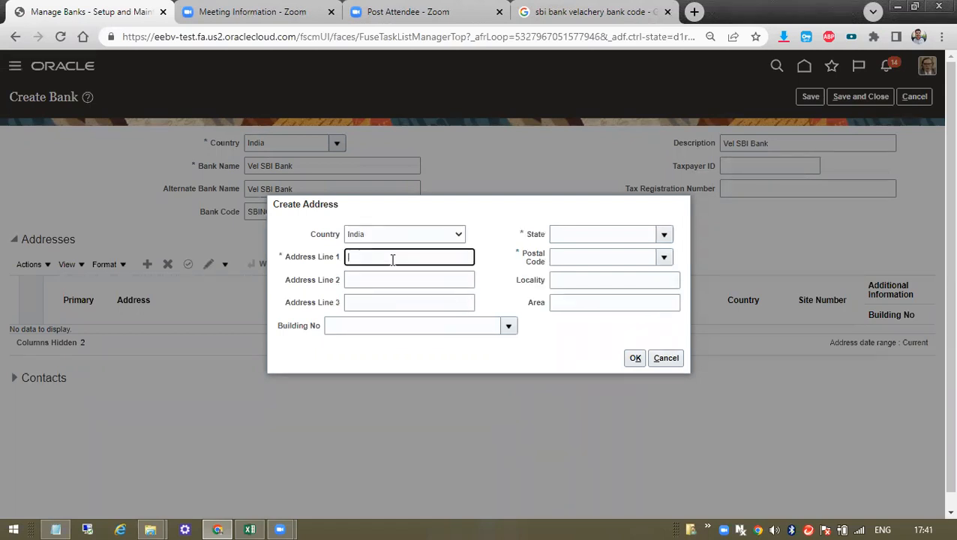
text(v)
key(BackSpace)
key(ctrl+v)
click(351, 279)
key(ctrl+v)
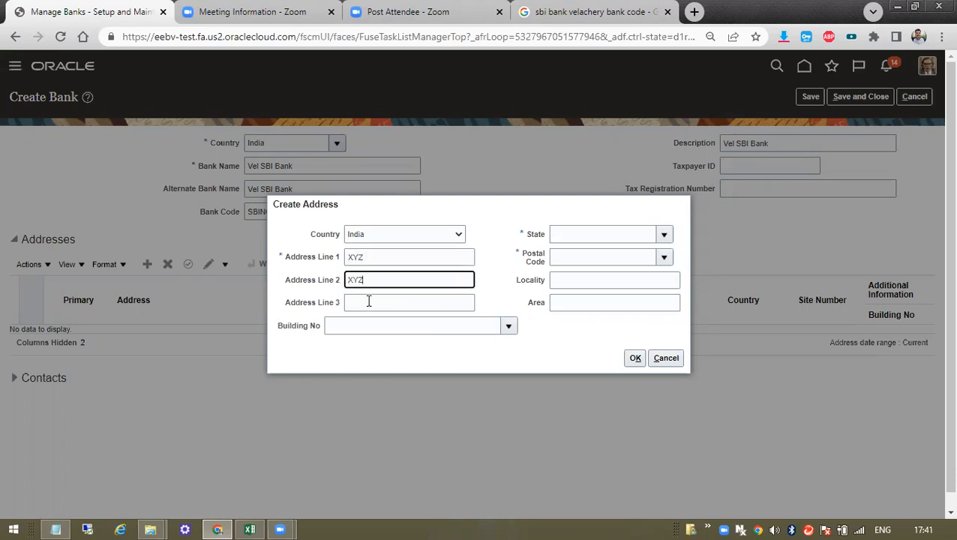
click(367, 300)
key(ctrl+v)
- Clear the stray text typed into the building number field
click(510, 325)
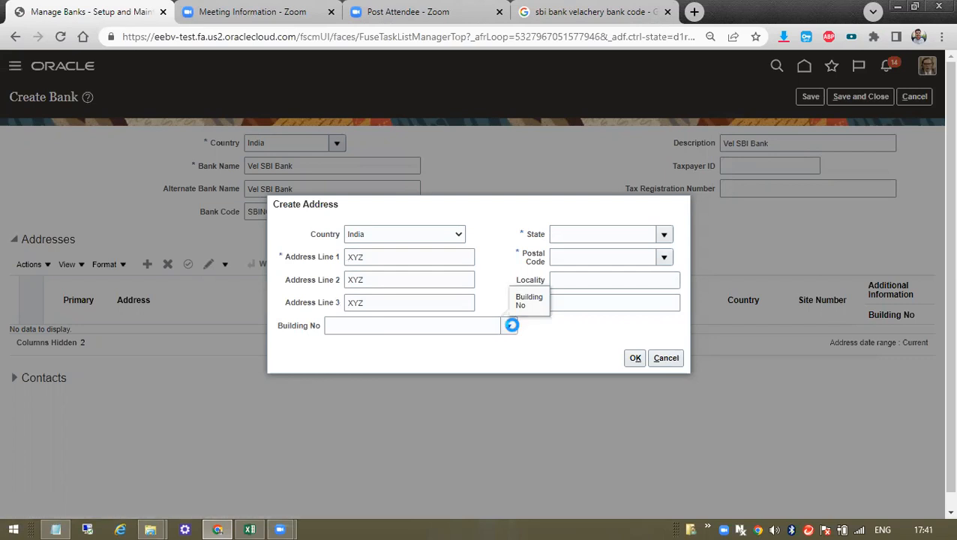
click(459, 322)
text(dsd)
drag(355, 327, 276, 331)
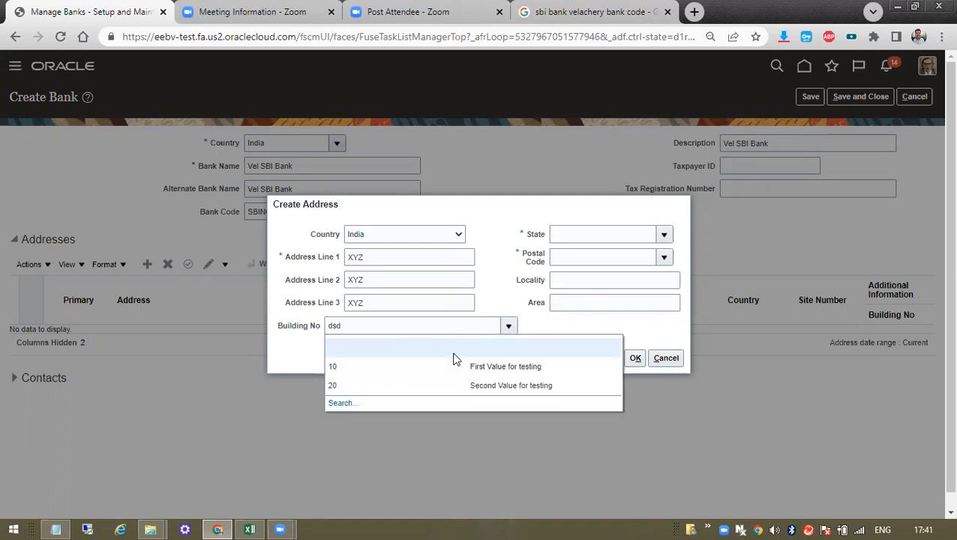
drag(363, 326, 301, 326)
key(BackSpace)
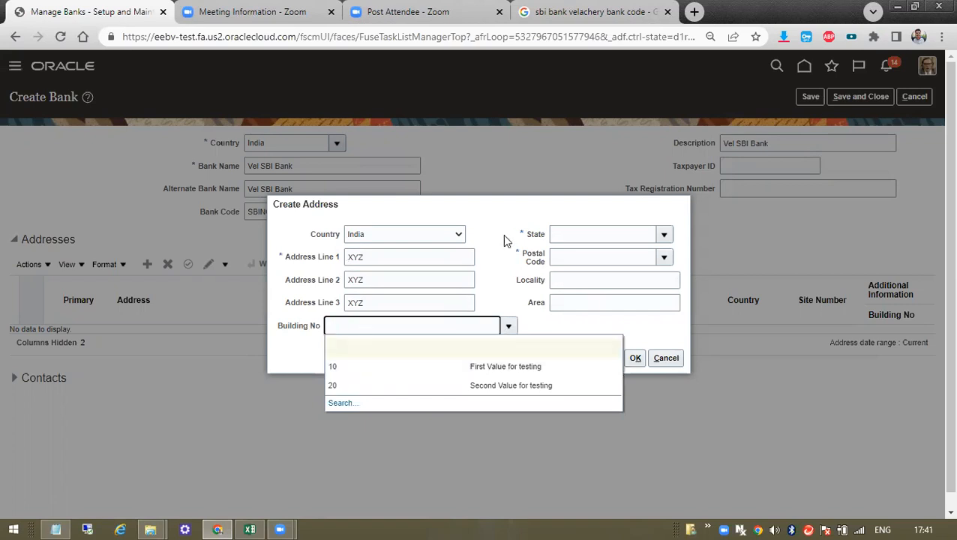
- Choose Tamil Nadu as the state and bring up the postal code search
click(661, 232)
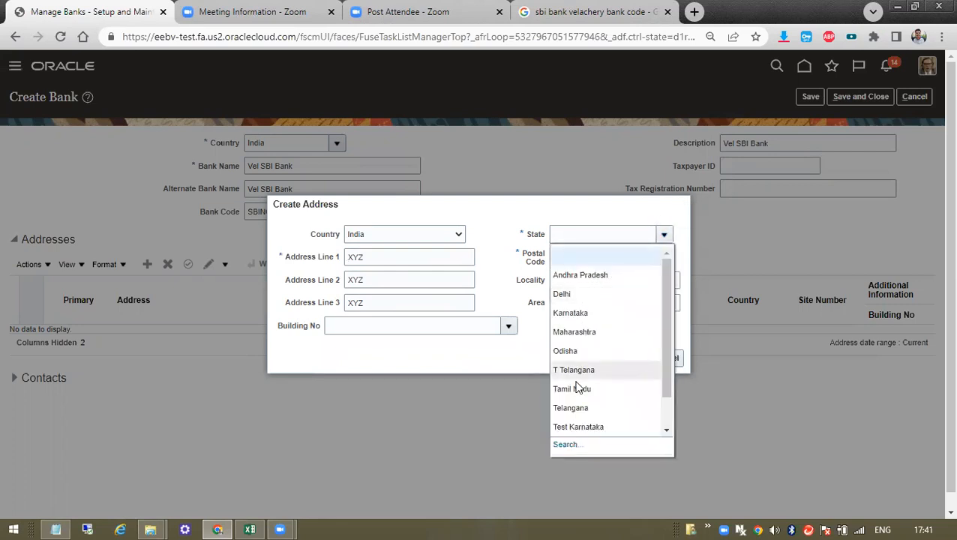
click(576, 389)
click(665, 257)
click(574, 297)
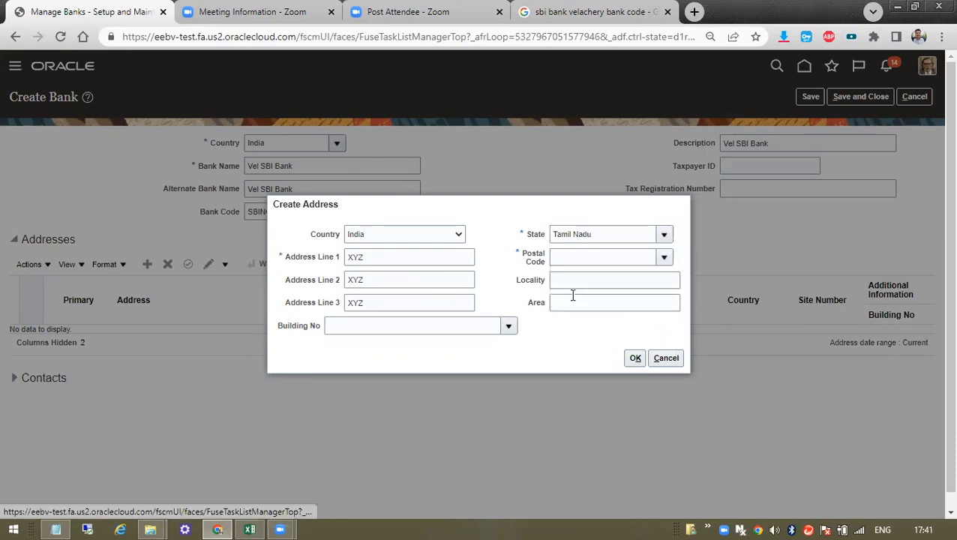
click(493, 258)
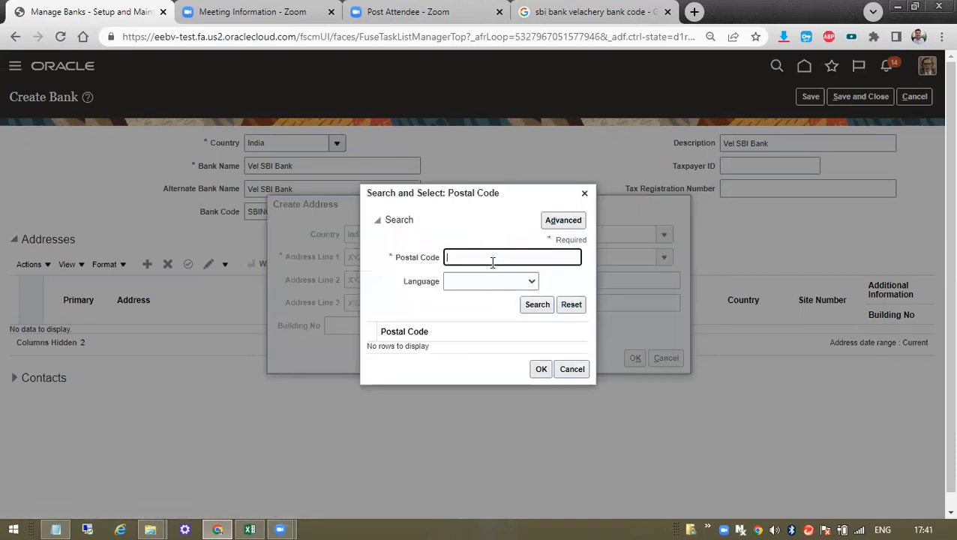
- Search postal codes for 6000 and select 600002
text(600021)
click(530, 305)
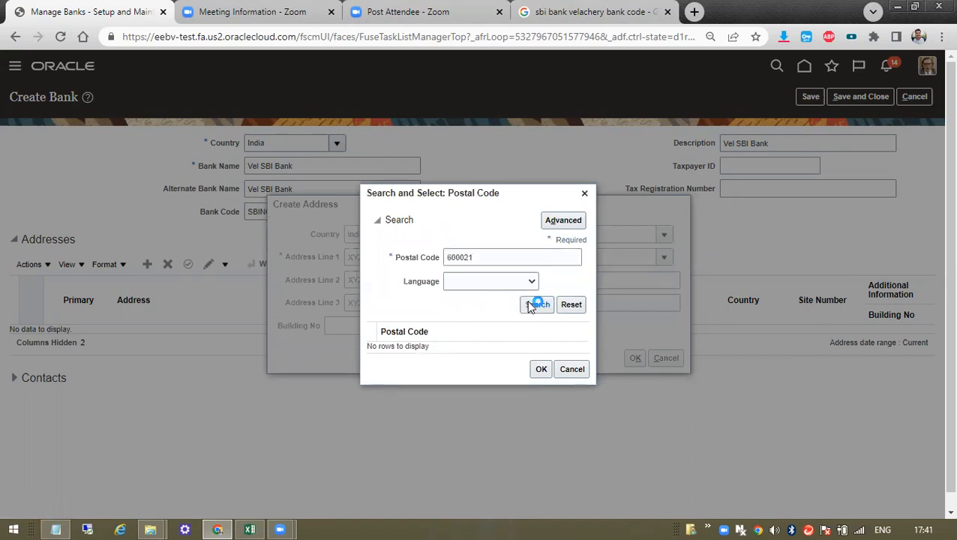
click(488, 262)
key(BackSpace)
key(BackSpace)
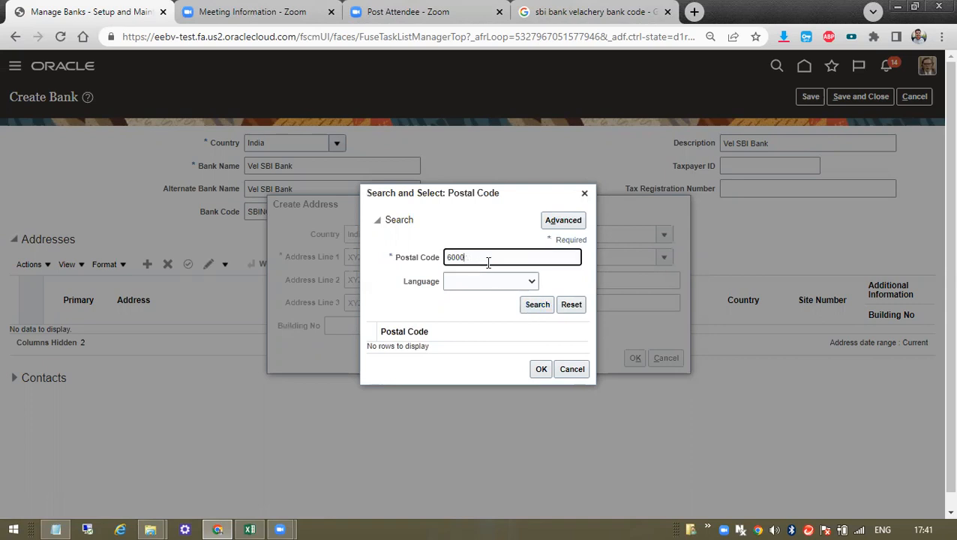
click(537, 314)
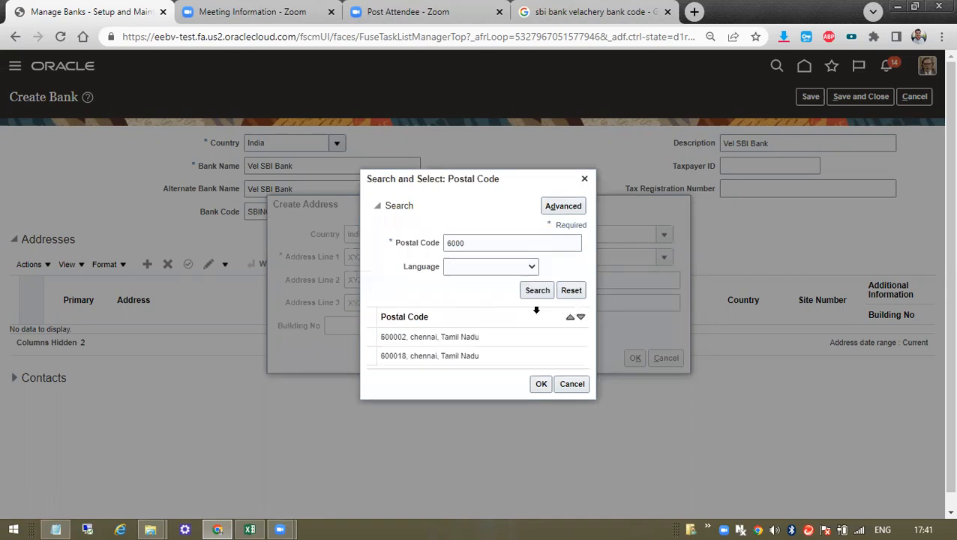
click(466, 335)
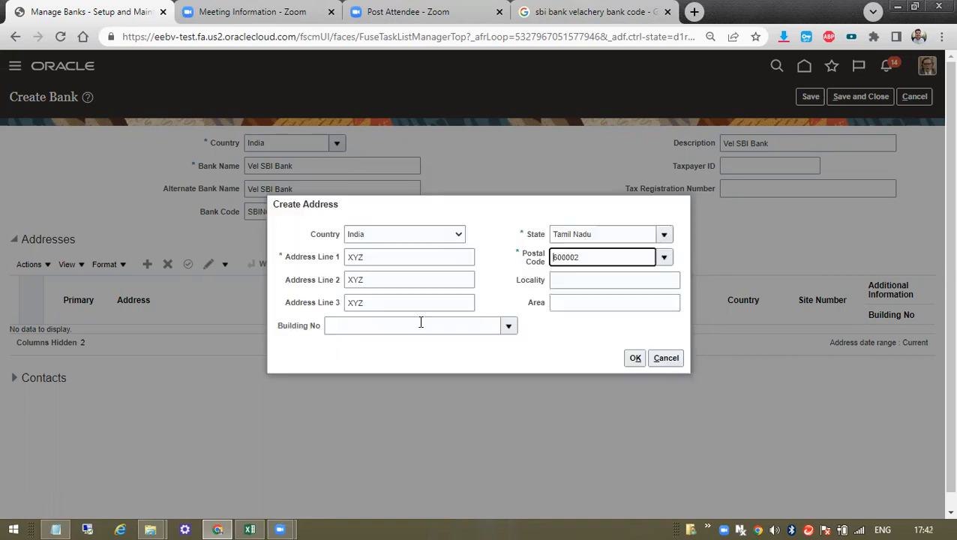
- Check the 600002 postal code and confirm the new address
drag(590, 255, 535, 256)
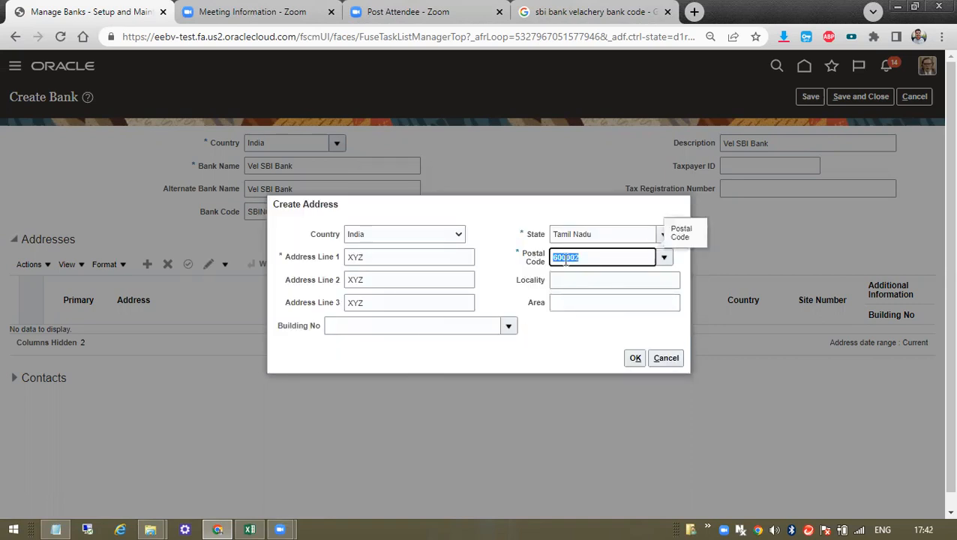
double_click(565, 257)
click(596, 280)
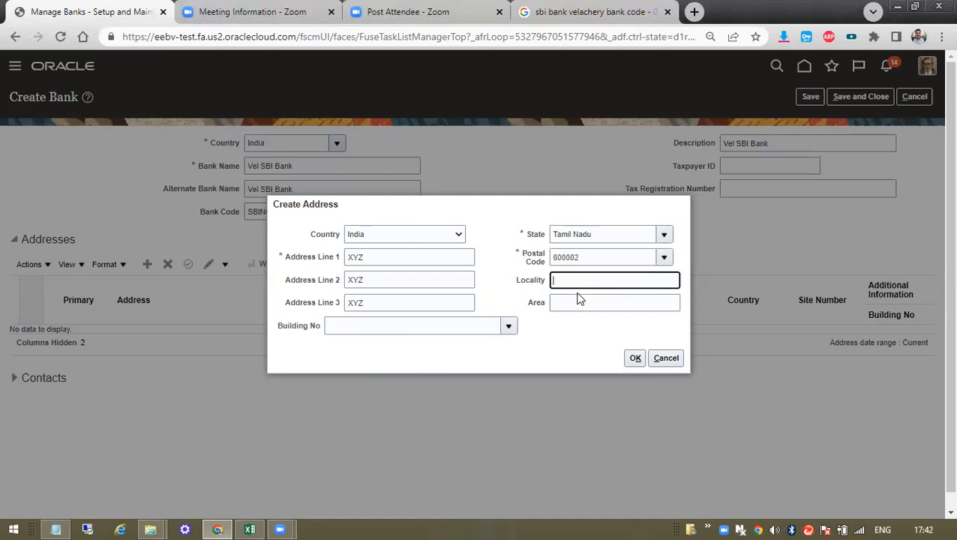
click(531, 258)
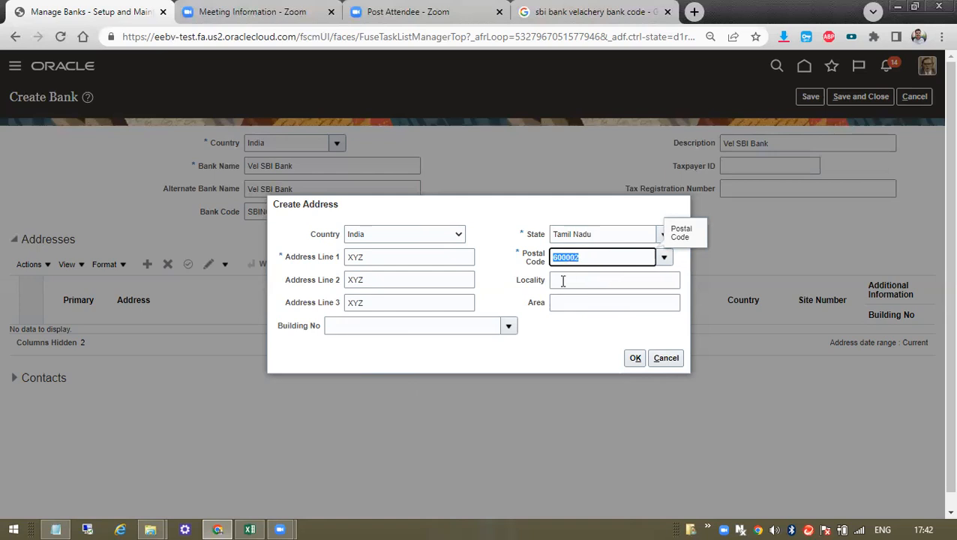
click(563, 281)
double_click(570, 260)
click(589, 277)
click(634, 359)
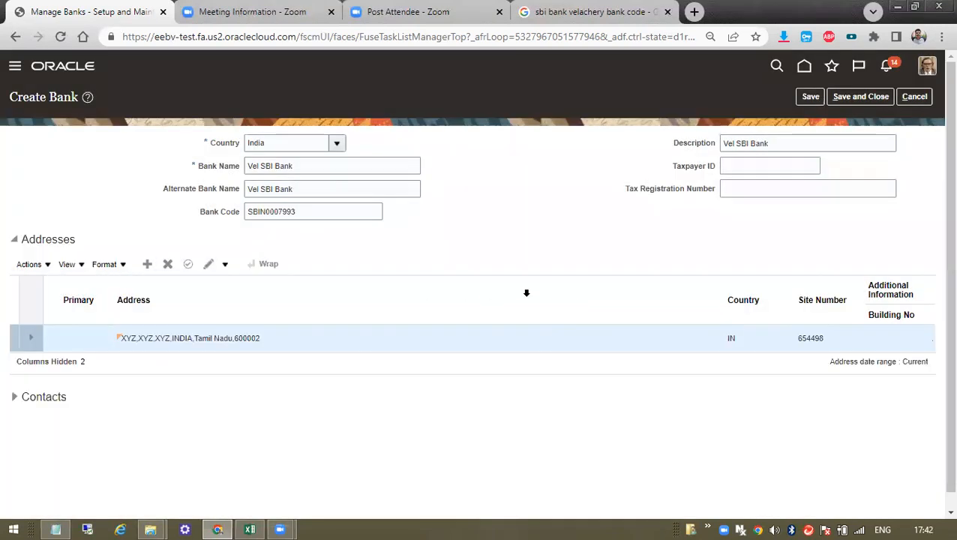
- Save the bank with its new address and dismiss the confirmation
click(527, 293)
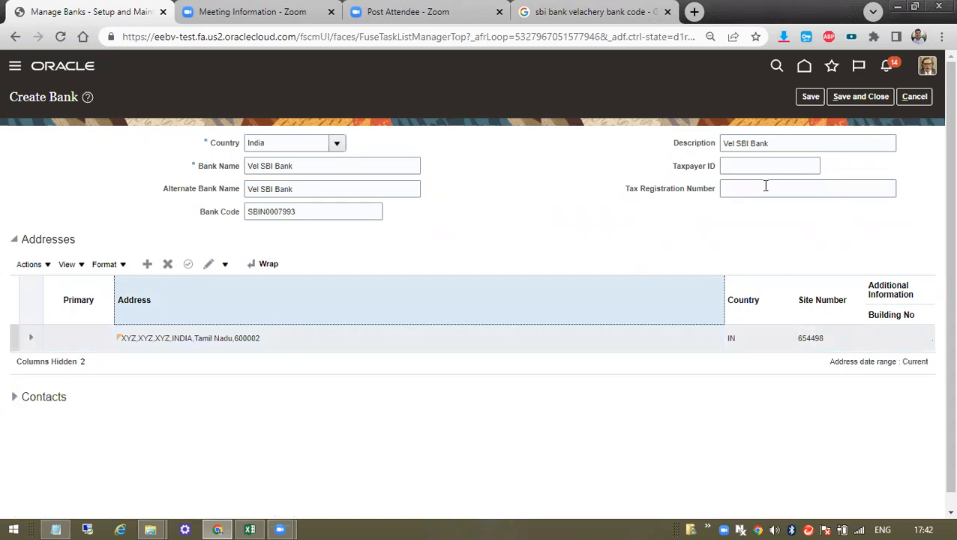
click(808, 99)
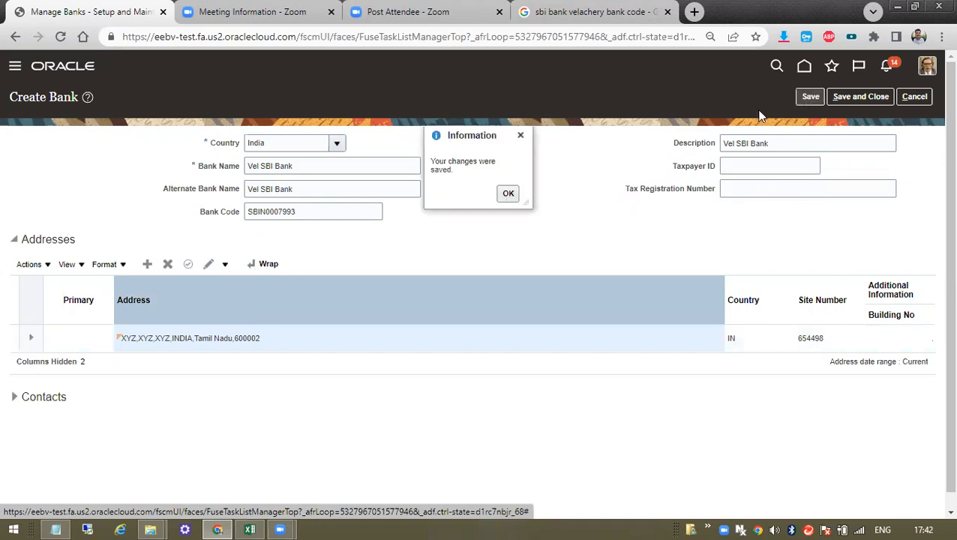
click(510, 194)
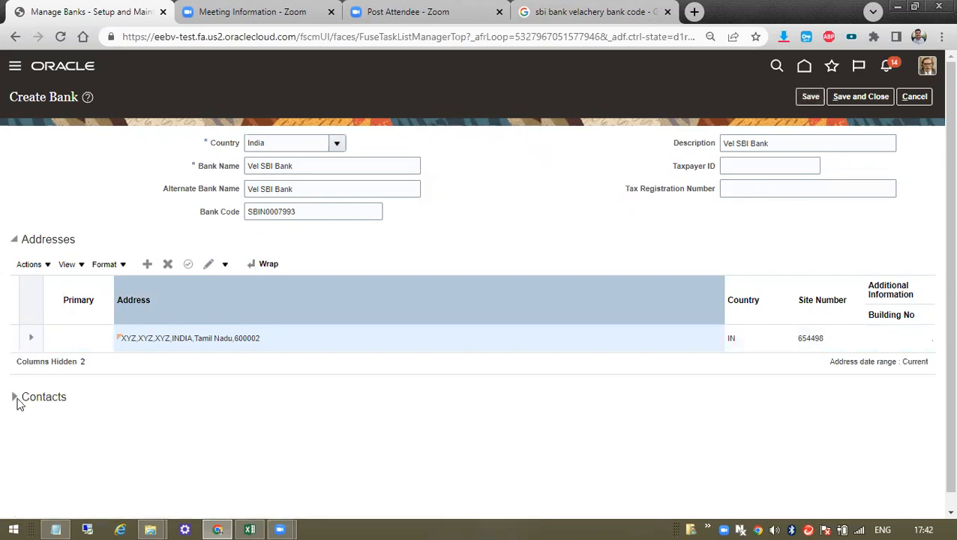
- Expand the Contacts section and start a new bank contact
click(15, 399)
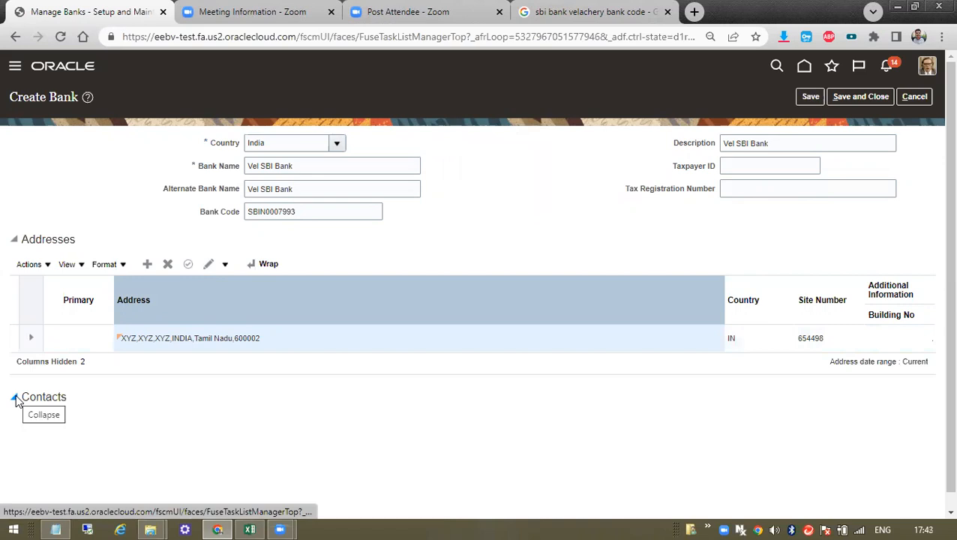
click(147, 406)
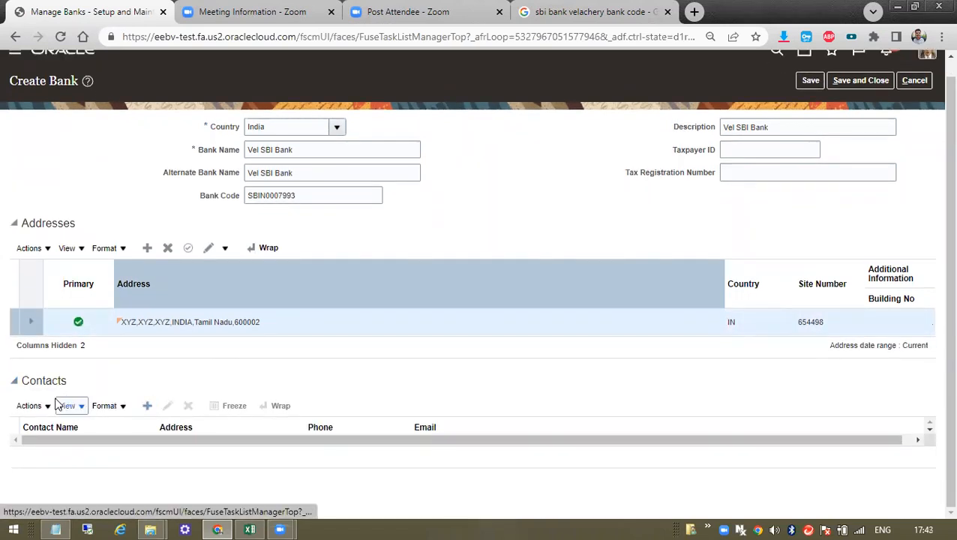
click(152, 410)
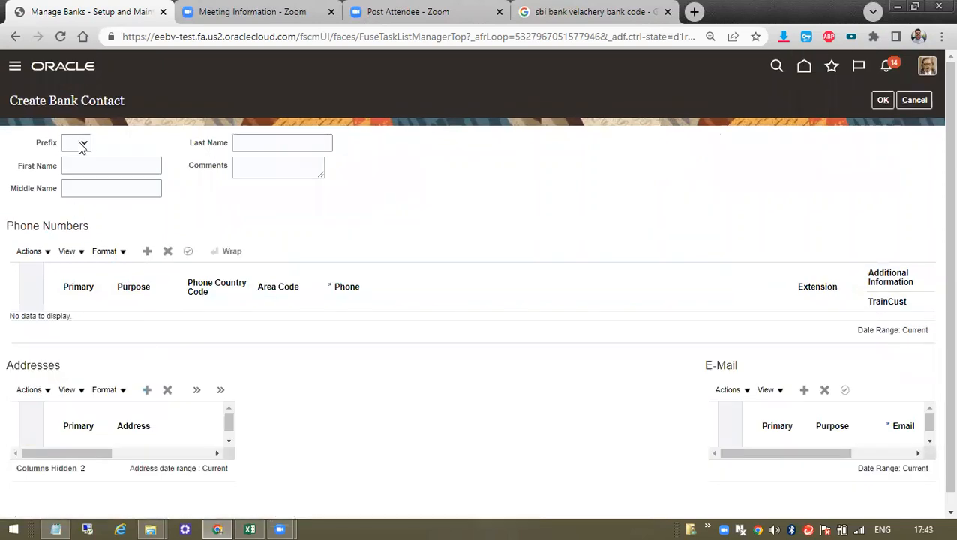
- Set the contact prefix to Mr., first name Test Bank Employee, and enter a last name
click(86, 143)
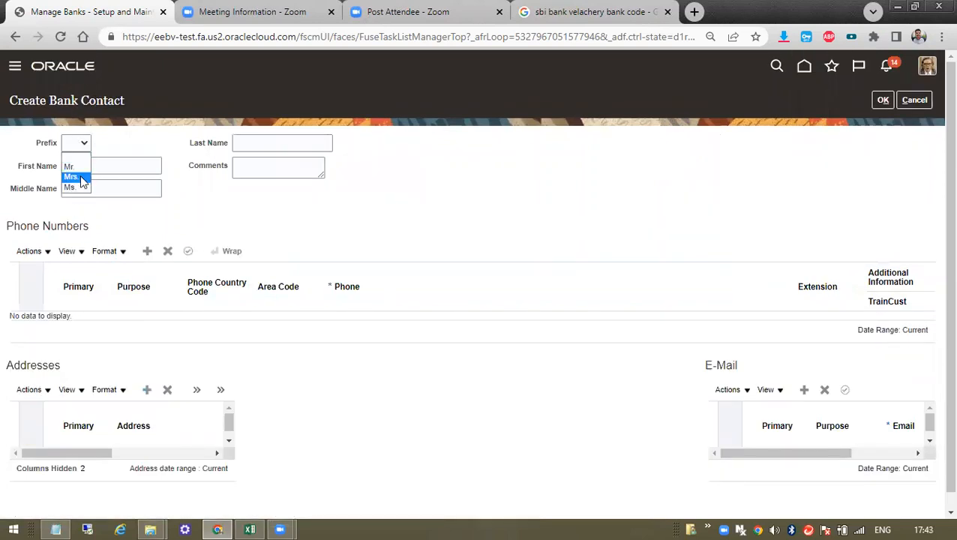
click(75, 167)
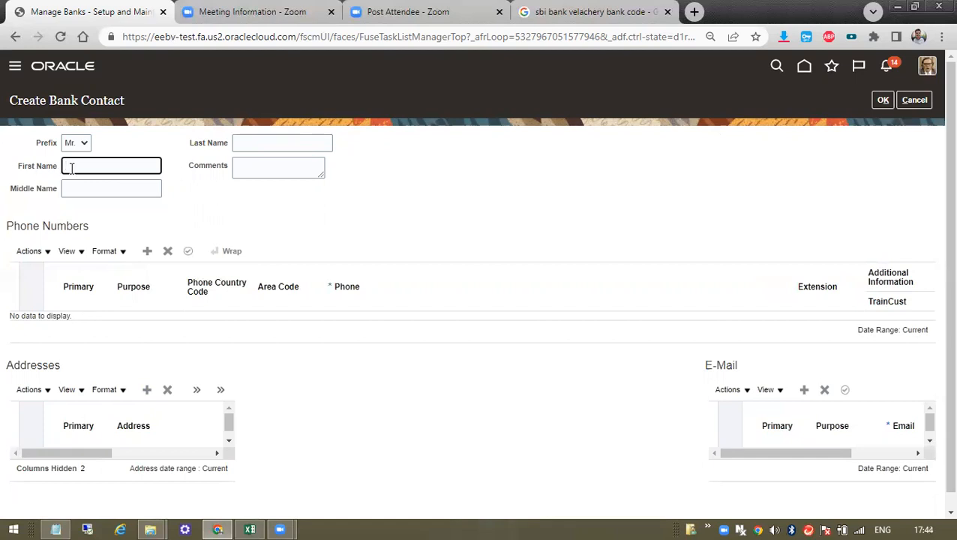
text(XYZ)
key(BackSpace)
key(BackSpace)
key(BackSpace)
text(Test Bank Employee)
click(308, 141)
text(XXYY)
key(ctrl+a)
text(XYZ)
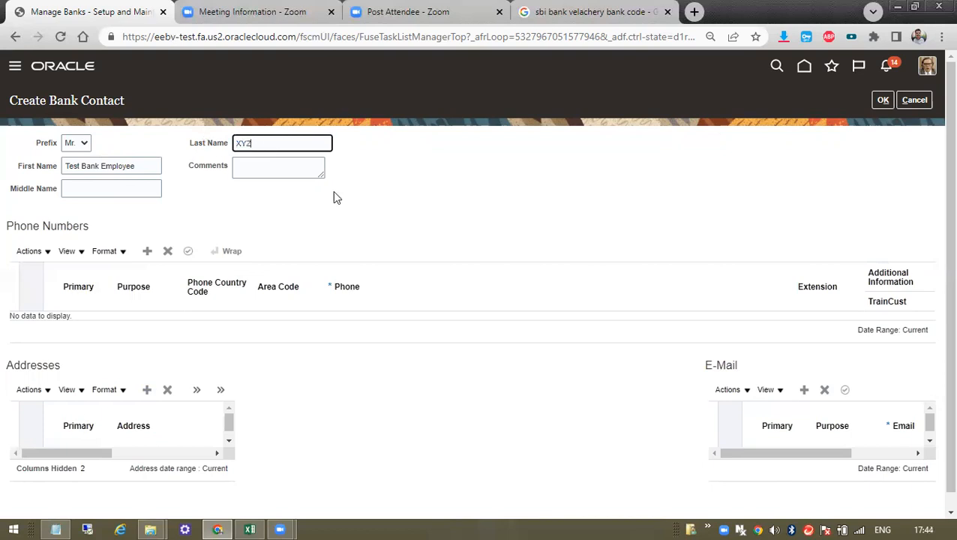
- Add a phone row with purpose Work and bring up the phone country code search
click(147, 254)
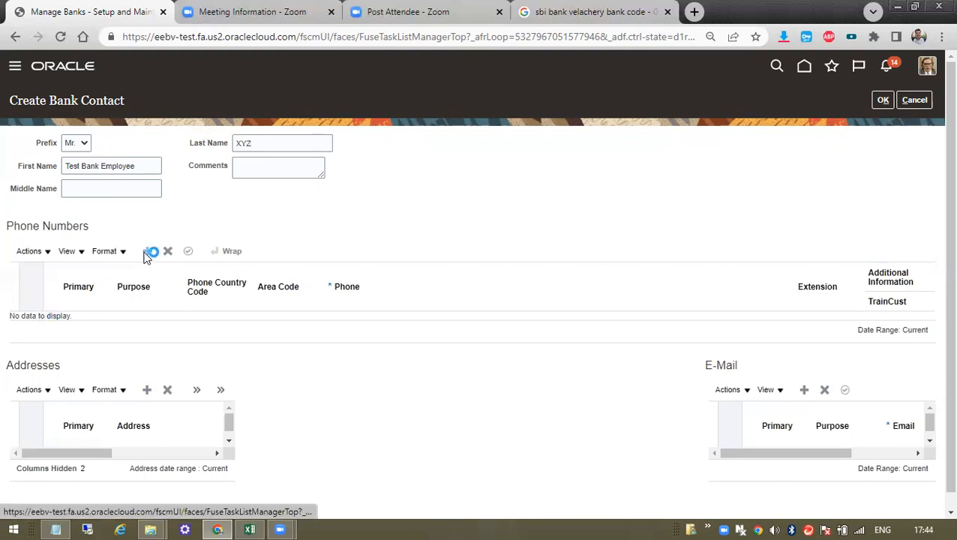
double_click(122, 165)
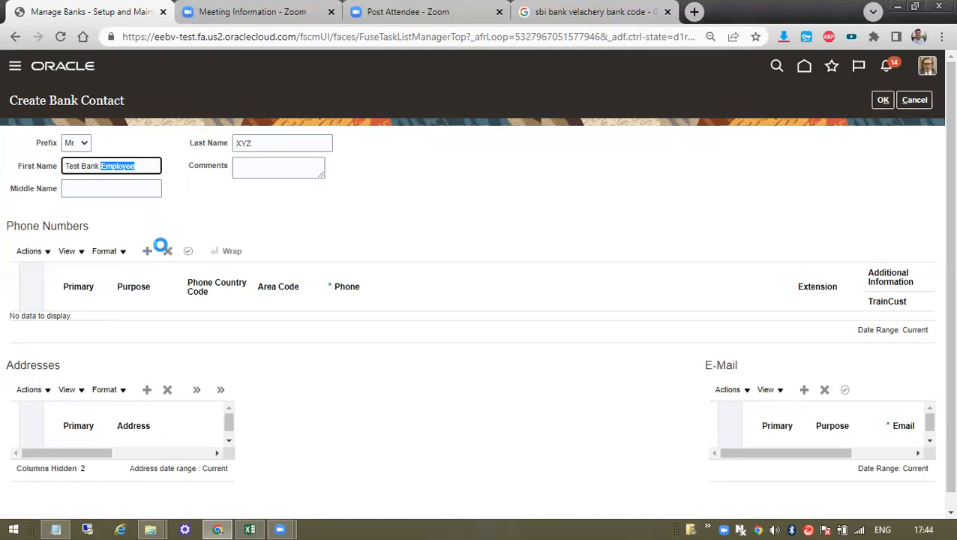
click(146, 252)
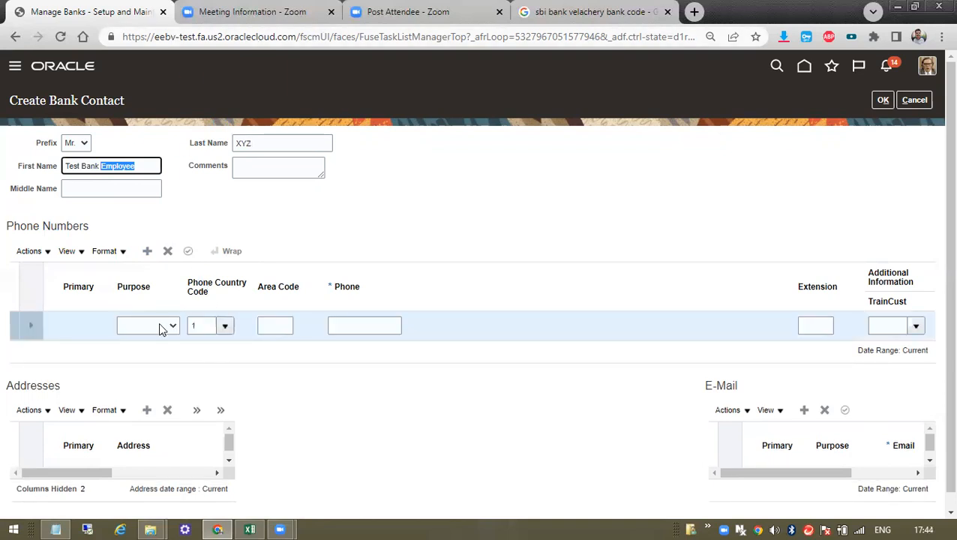
click(163, 325)
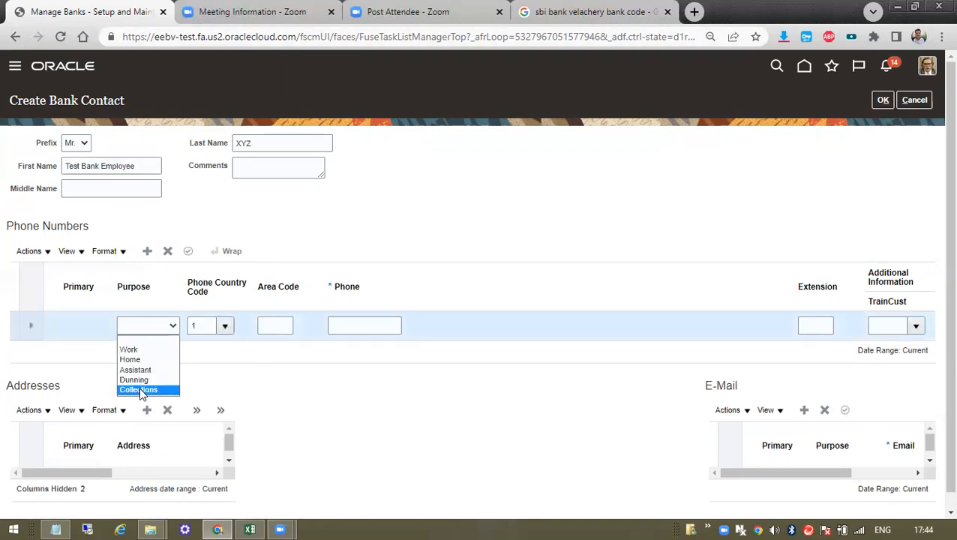
click(147, 351)
click(224, 325)
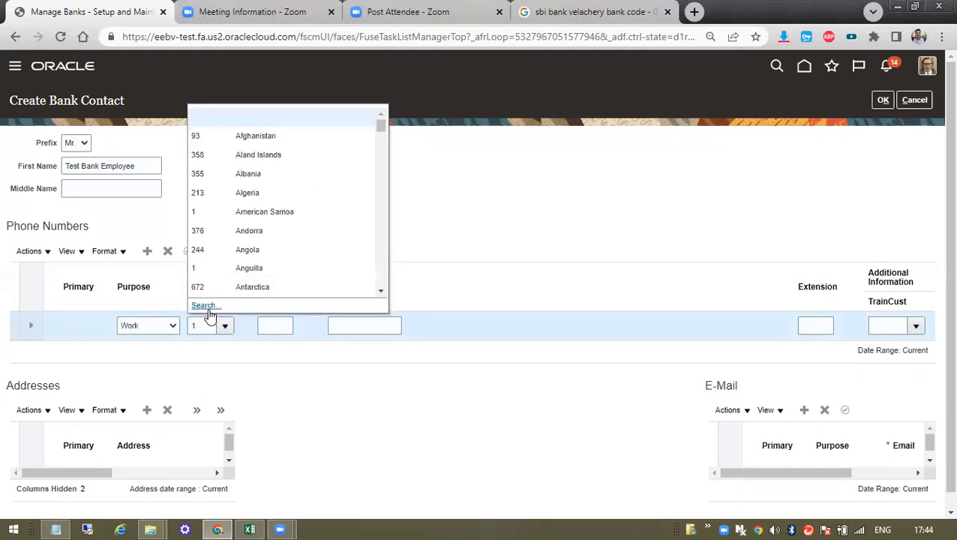
click(214, 305)
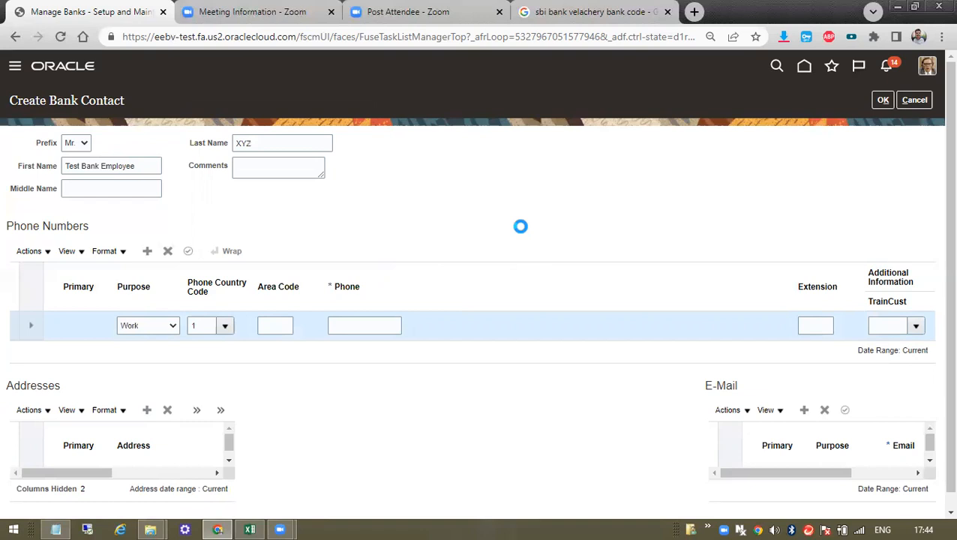
drag(185, 282, 185, 280)
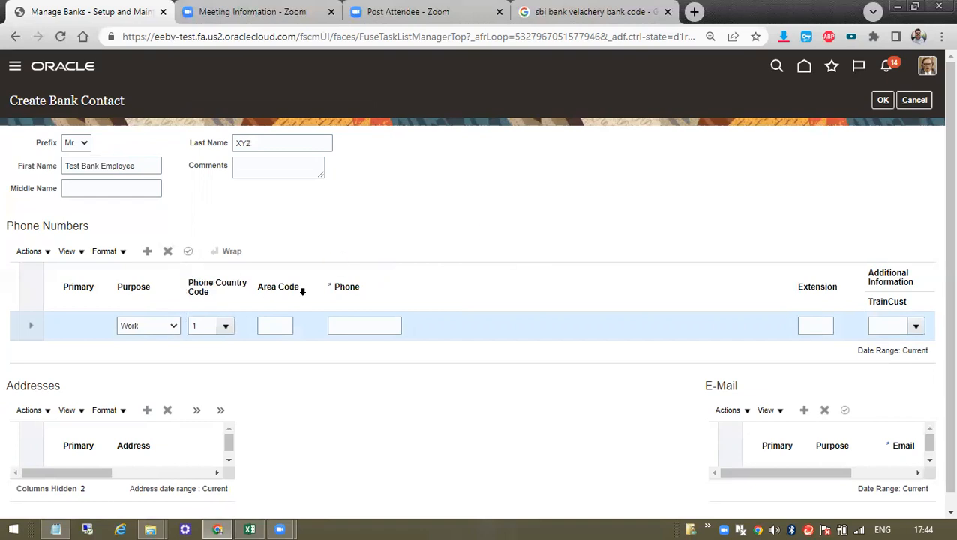
click(226, 325)
- Search country codes for INDIA with the code filter cleared and pick 91 India
click(478, 255)
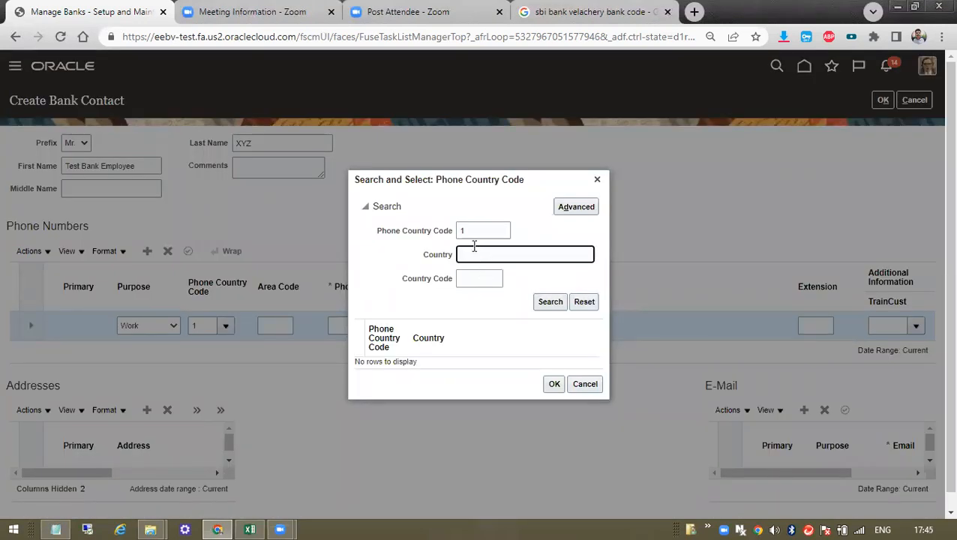
text(INdia)
double_click(469, 256)
text(INDIA)
click(549, 303)
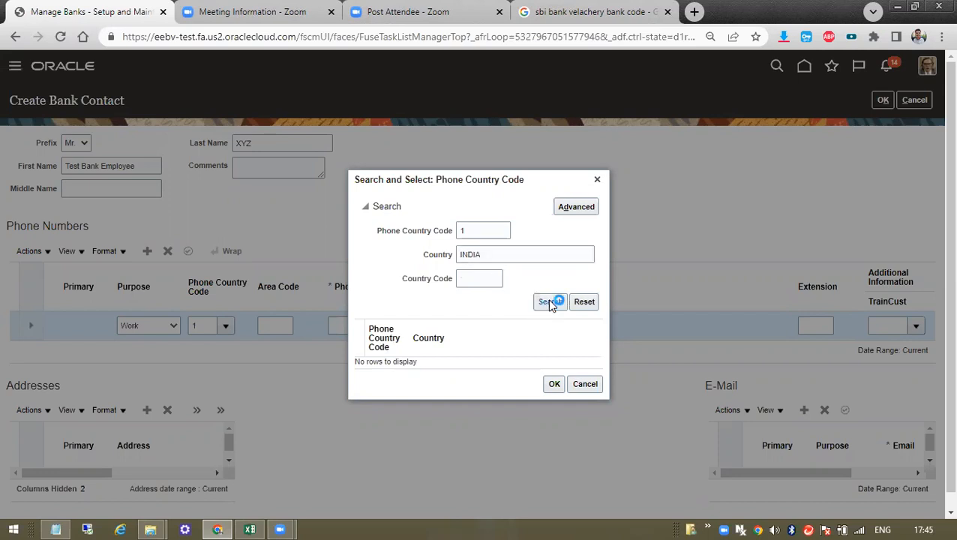
double_click(485, 230)
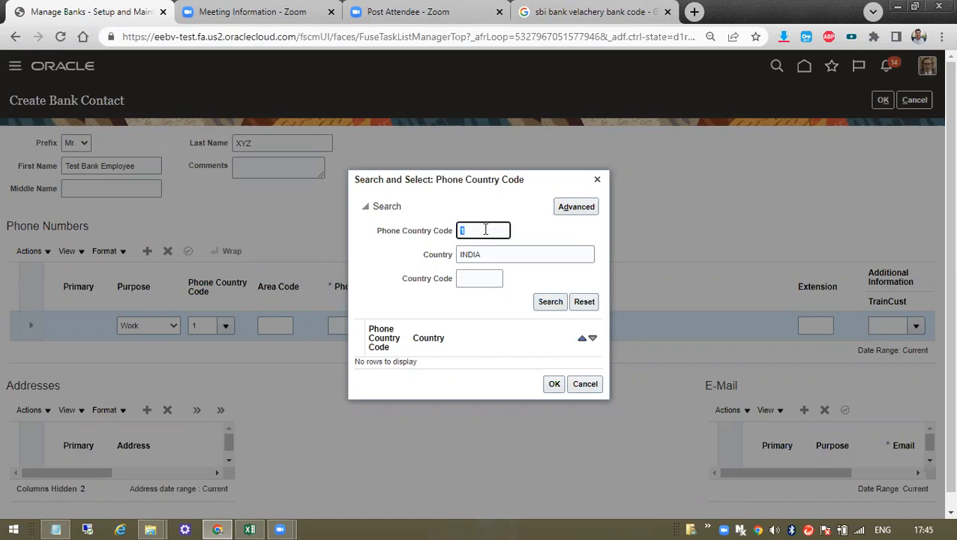
key(BackSpace)
click(548, 302)
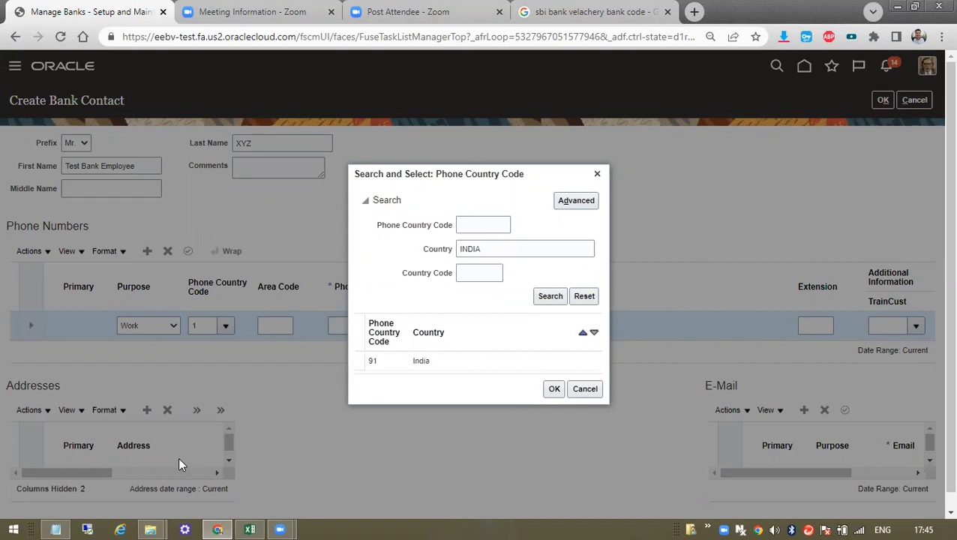
click(421, 361)
- Set the work phone's country code to 91 India, enter the contact's phone number, and save the contact
double_click(420, 361)
click(371, 325)
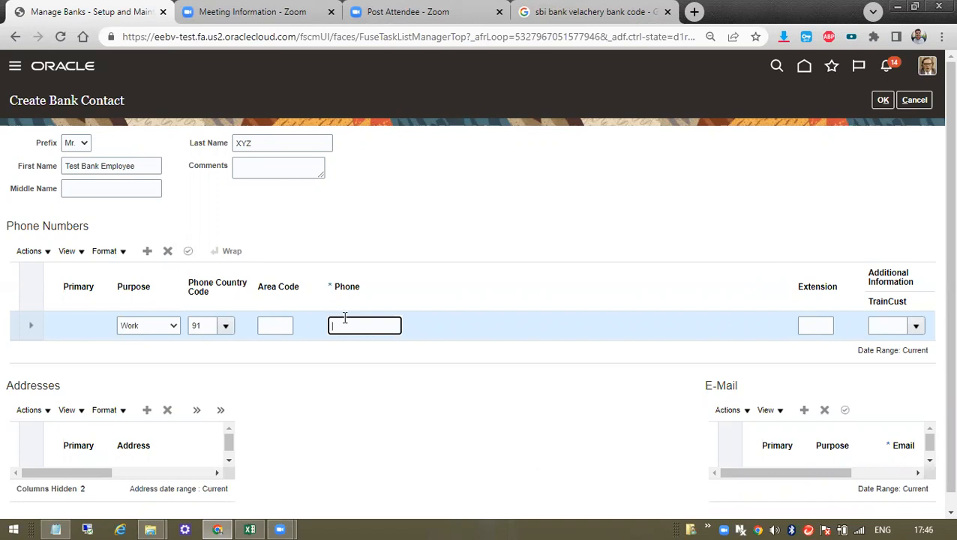
click(336, 327)
text(984)
key(BackSpace)
key(BackSpace)
key(BackSpace)
key(Tab)
click(883, 100)
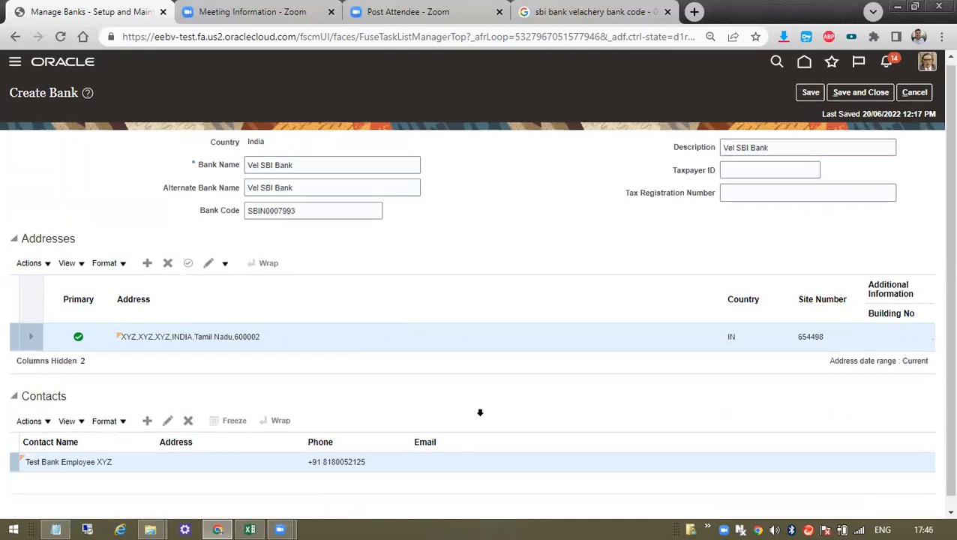
- Save and close Vel SBI Bank, then open the 004TAS HSBC Bank details from the bank list
scroll(420, 465, down, 1)
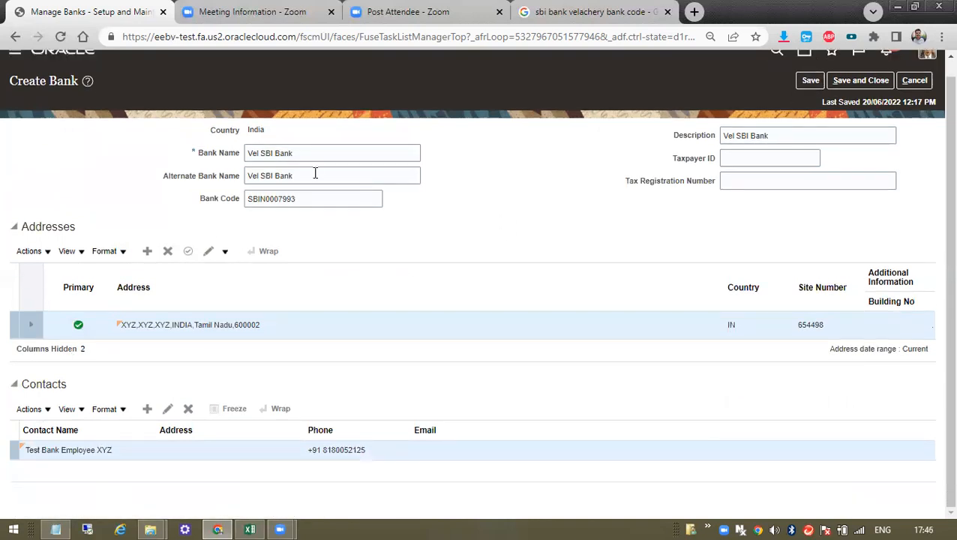
double_click(56, 82)
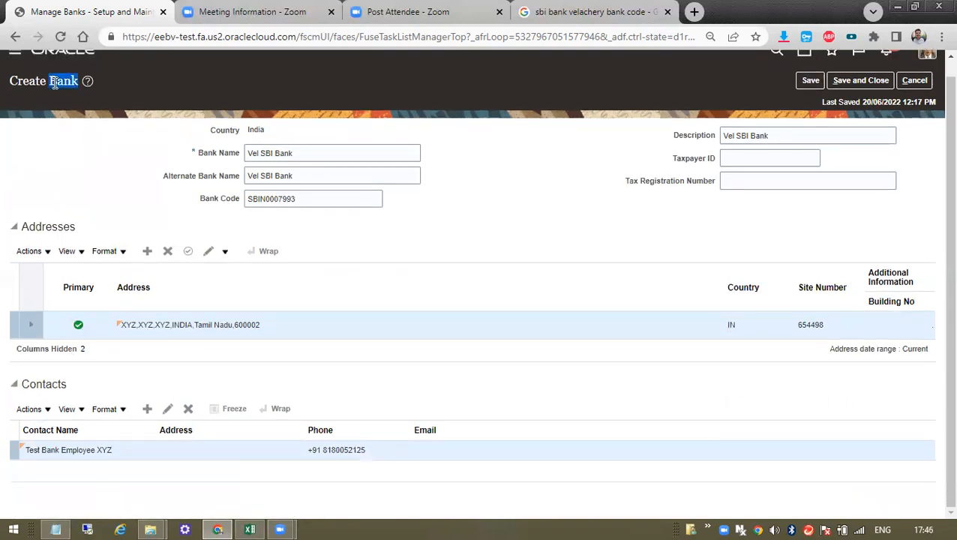
click(859, 84)
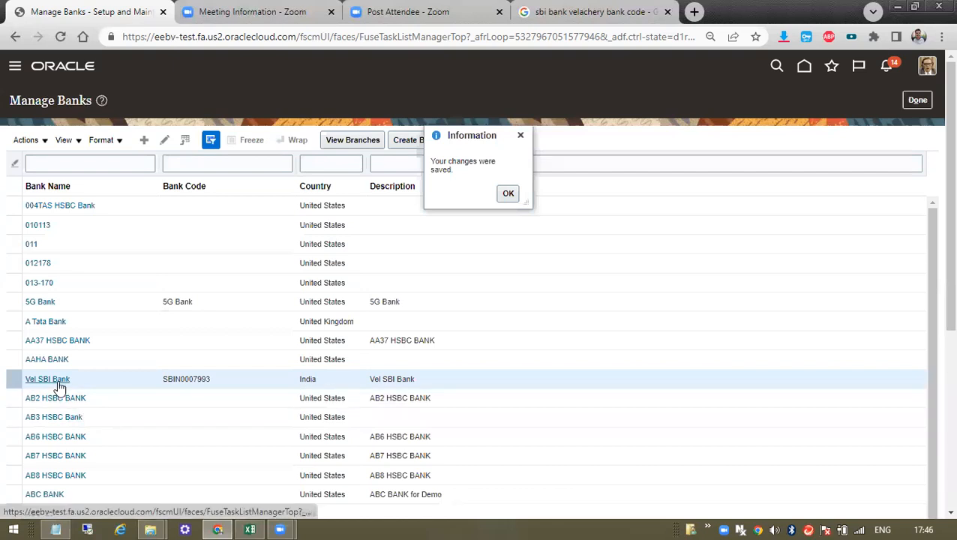
click(58, 381)
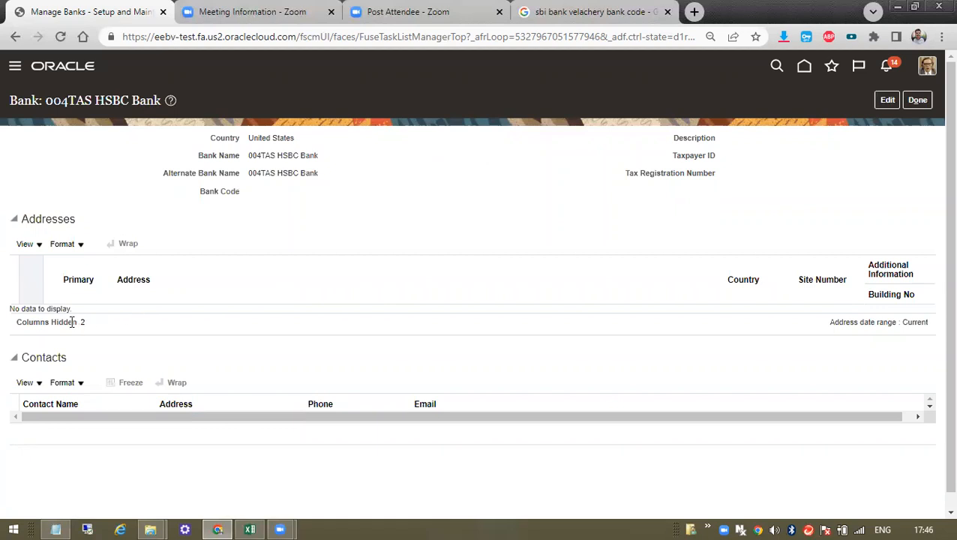
- Go back to Manage Banks and open Vel SBI Bank to review its Tamil Nadu 600002 address and contact
click(914, 105)
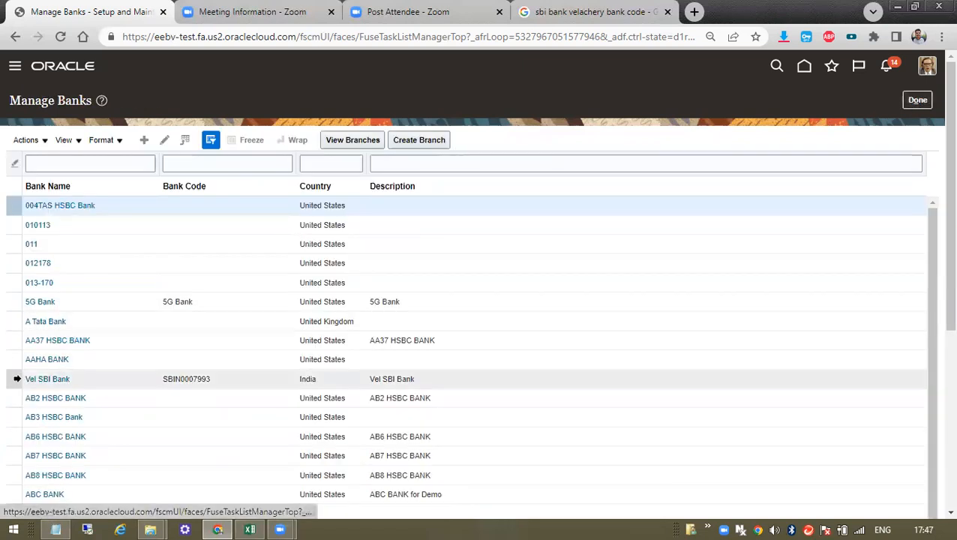
click(45, 379)
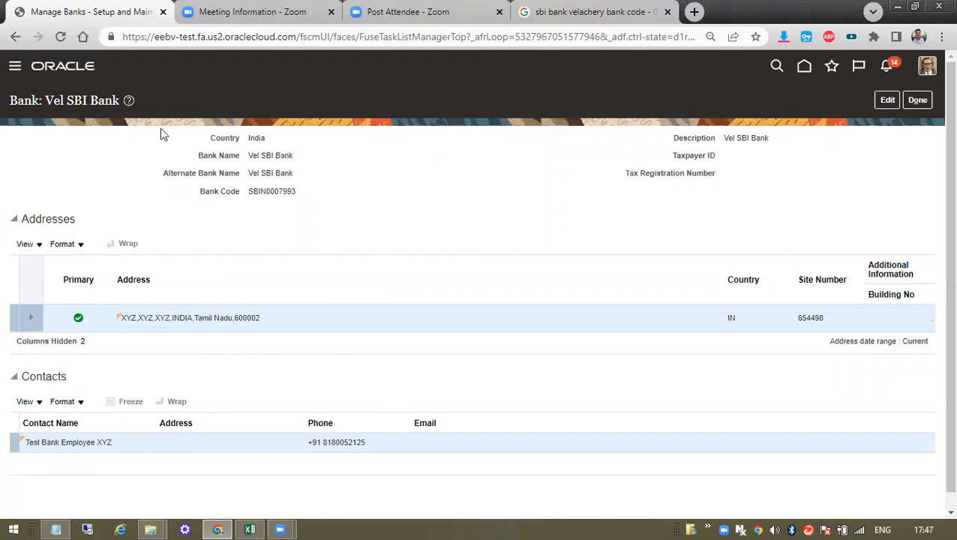
drag(195, 129, 637, 189)
click(637, 188)
drag(184, 131, 415, 382)
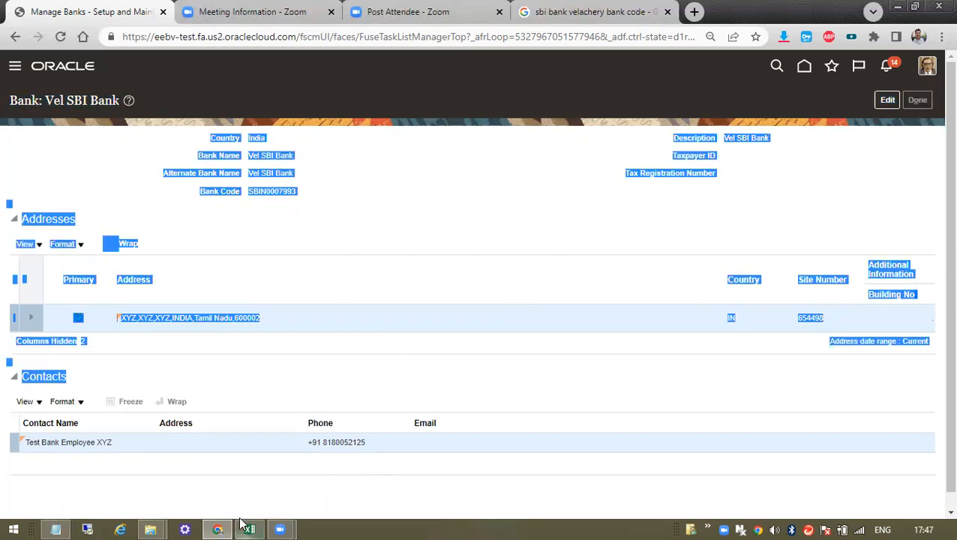
click(250, 529)
- Mark the Manage Banks task ok in cell F3, then return to the Oracle bank list
click(330, 215)
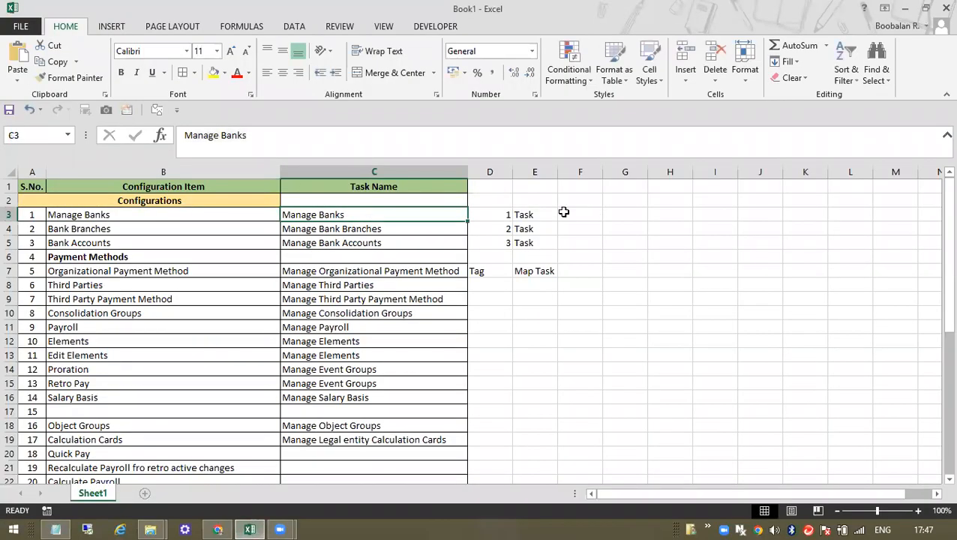
click(576, 210)
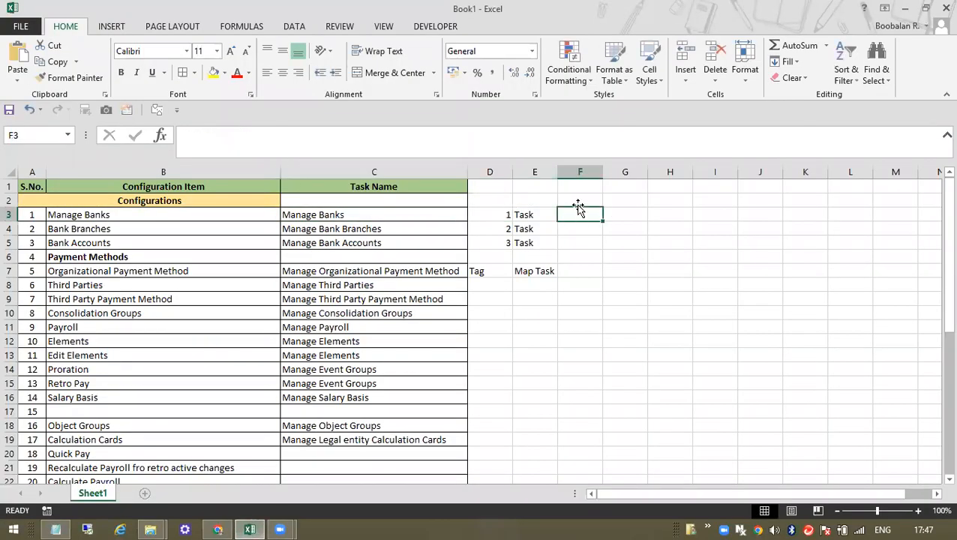
text(ok)
key(Return)
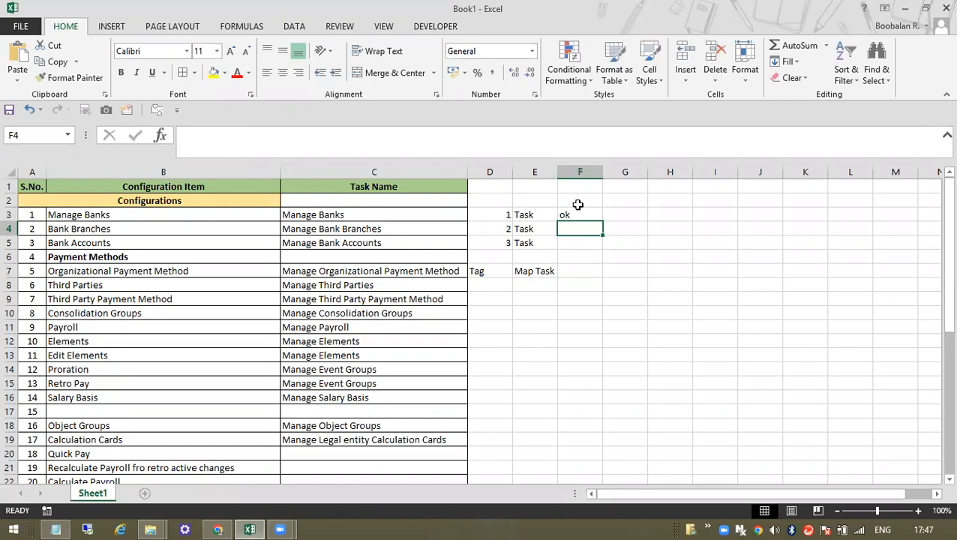
key(alt+Tab)
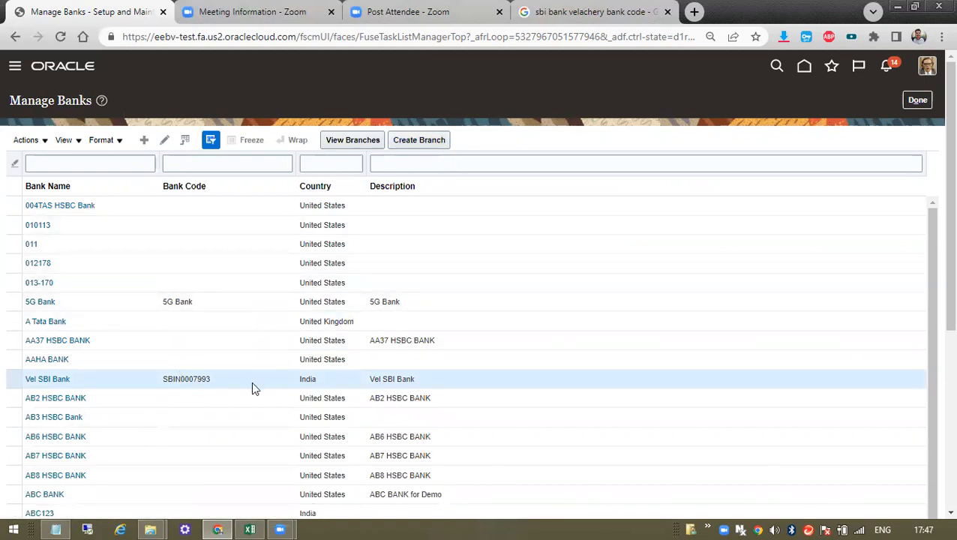
- Select the Vel SBI Bank row and start creating a new branch for it
click(181, 342)
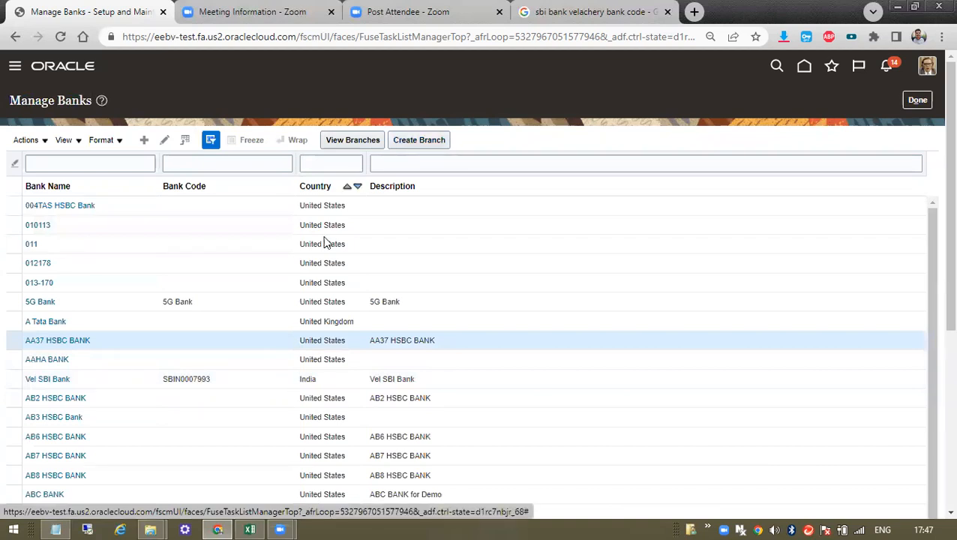
click(233, 379)
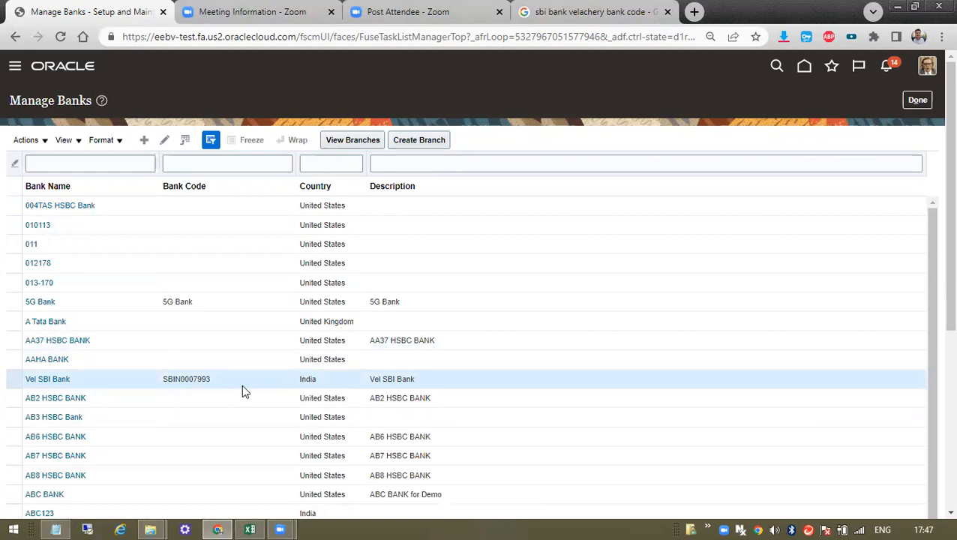
click(414, 141)
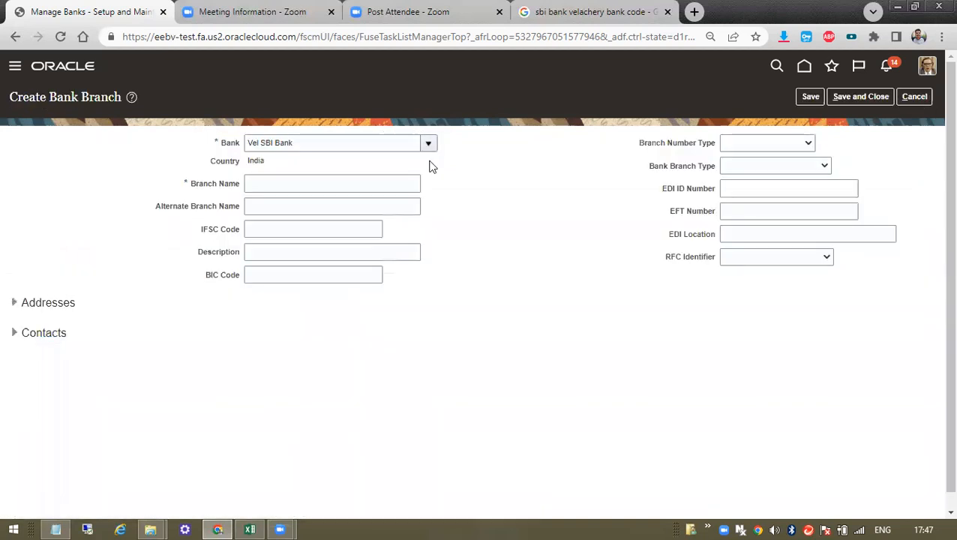
- Enter Vel1 SBI Branch as the branch name for Vel SBI Bank in India
drag(319, 144, 198, 153)
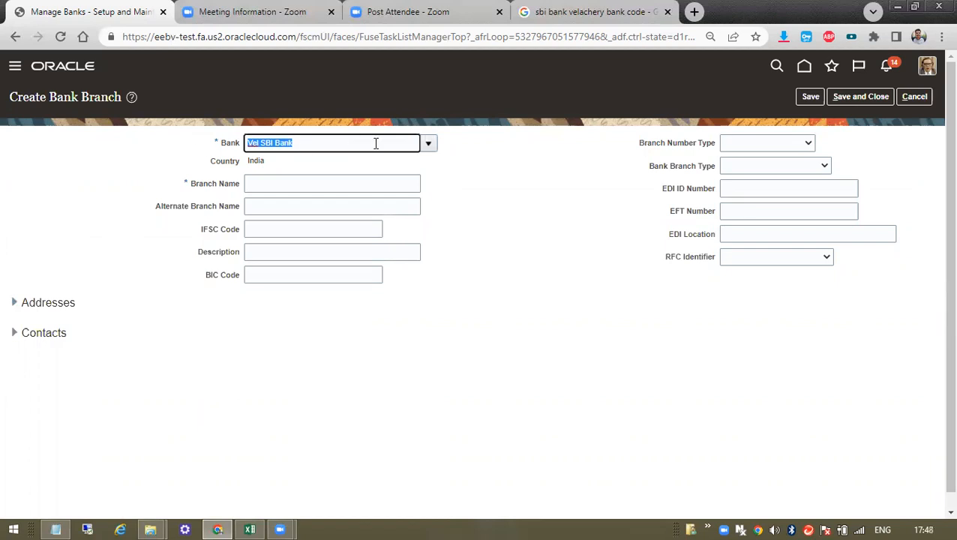
double_click(256, 162)
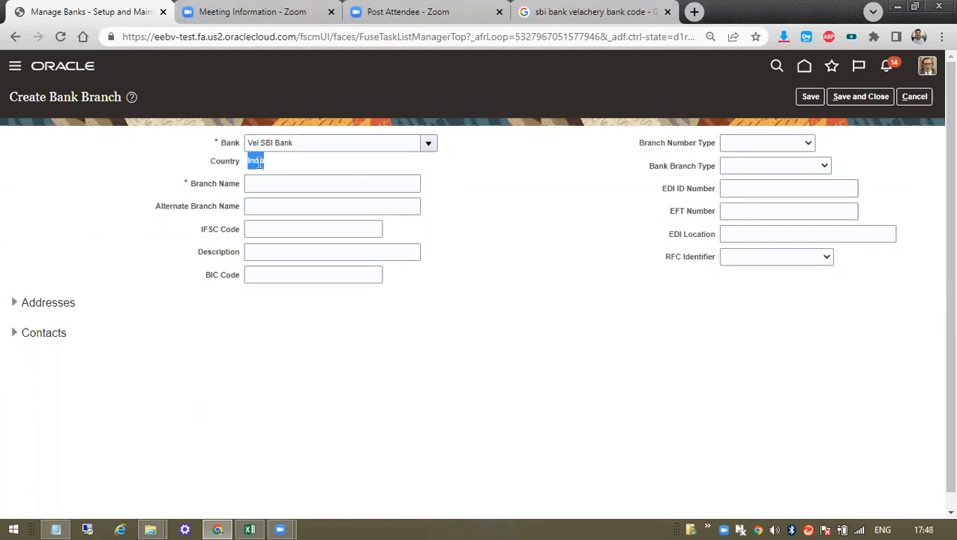
click(250, 188)
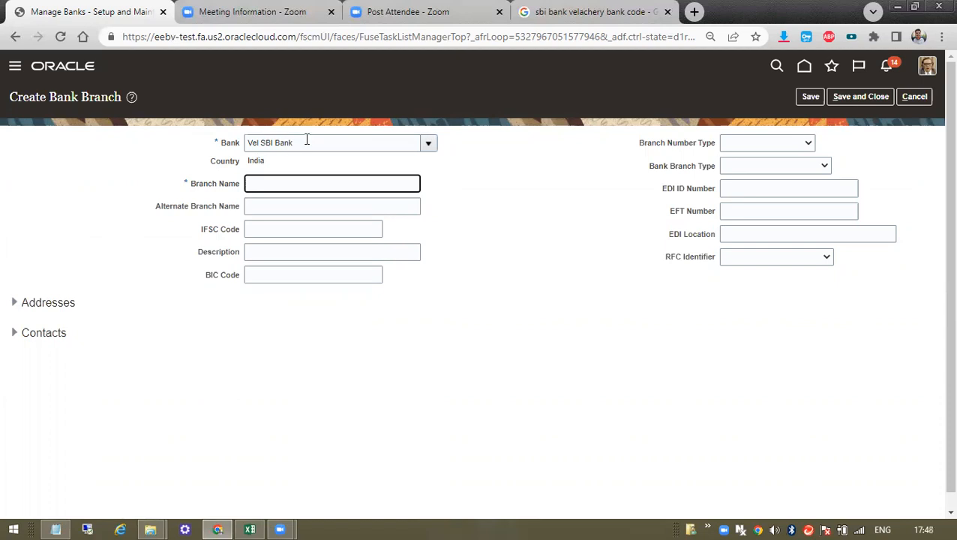
text(Vel1 BraI Branc)
- Review the branch form's bank, Alternate Branch Name, IFSC Code and Description fields
drag(204, 188, 231, 185)
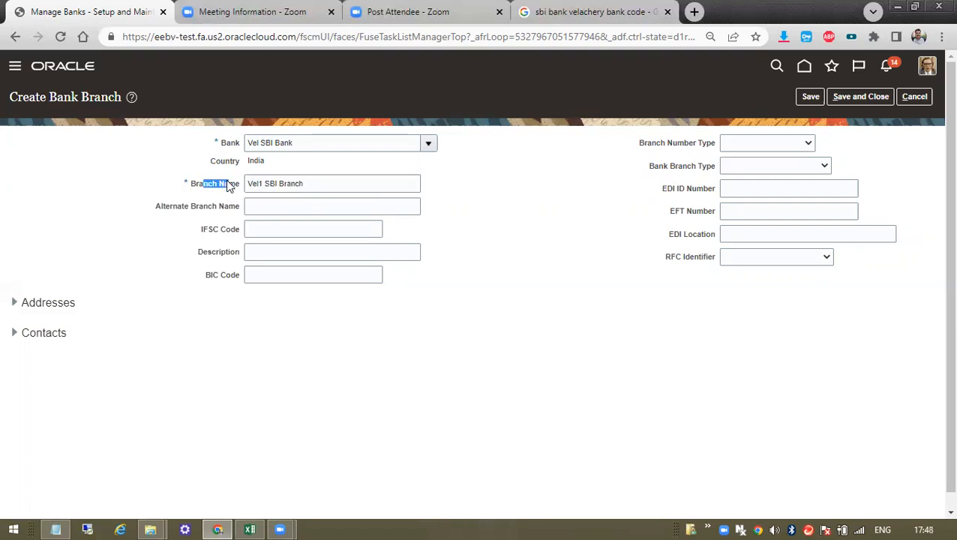
click(228, 143)
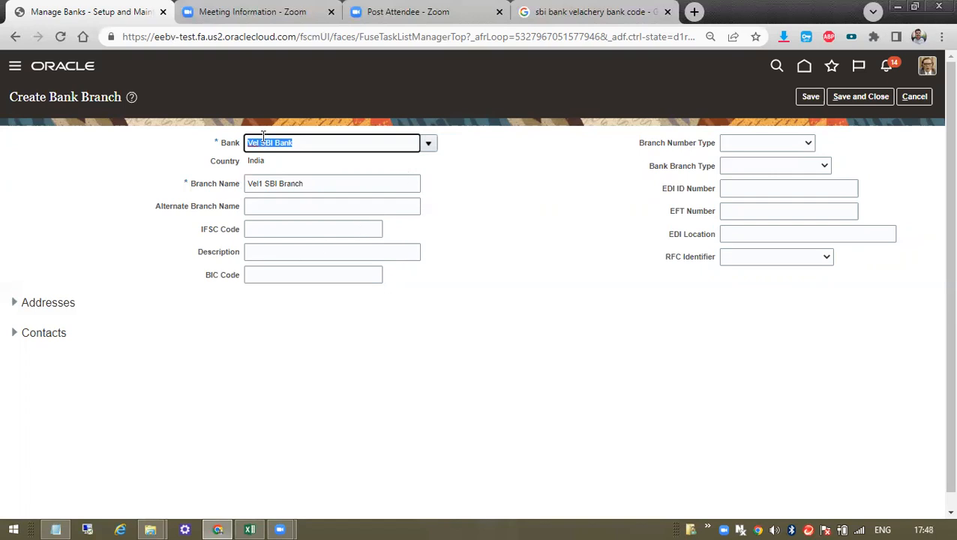
click(265, 183)
drag(267, 183, 242, 183)
click(274, 205)
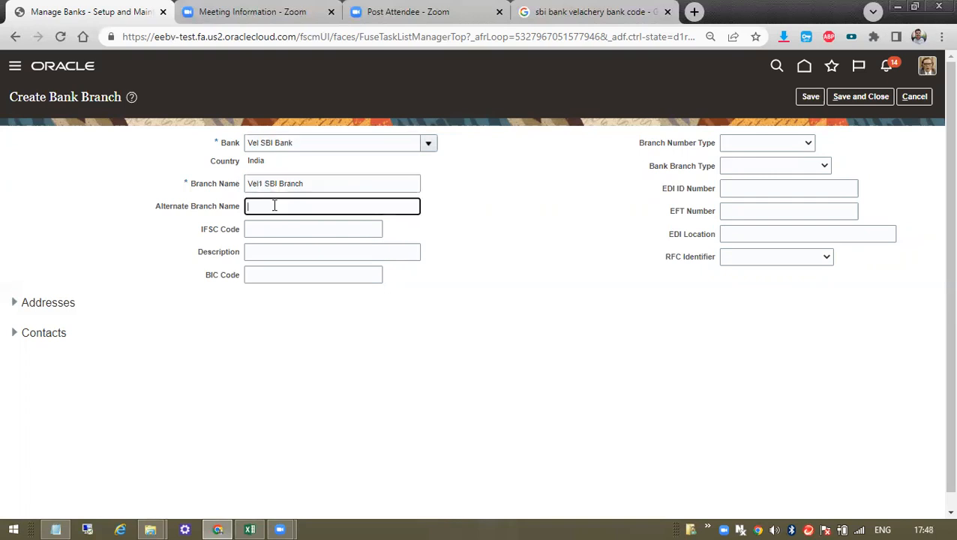
click(267, 229)
click(212, 232)
double_click(213, 232)
double_click(186, 180)
click(276, 225)
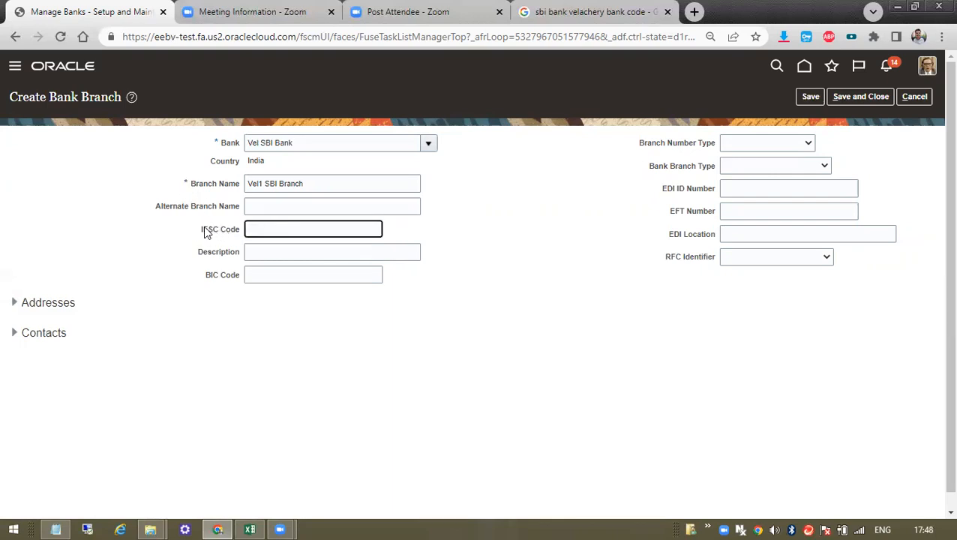
drag(203, 232, 235, 231)
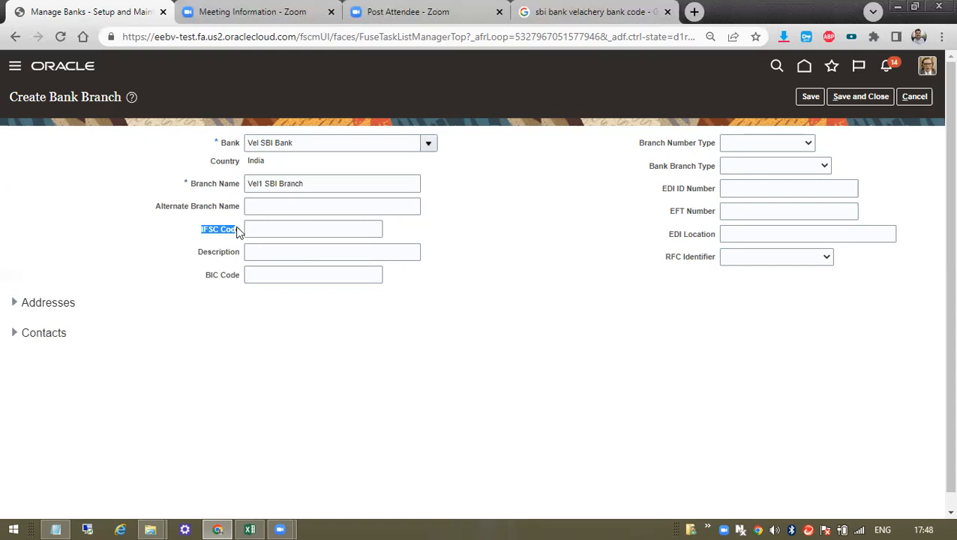
click(264, 231)
click(260, 252)
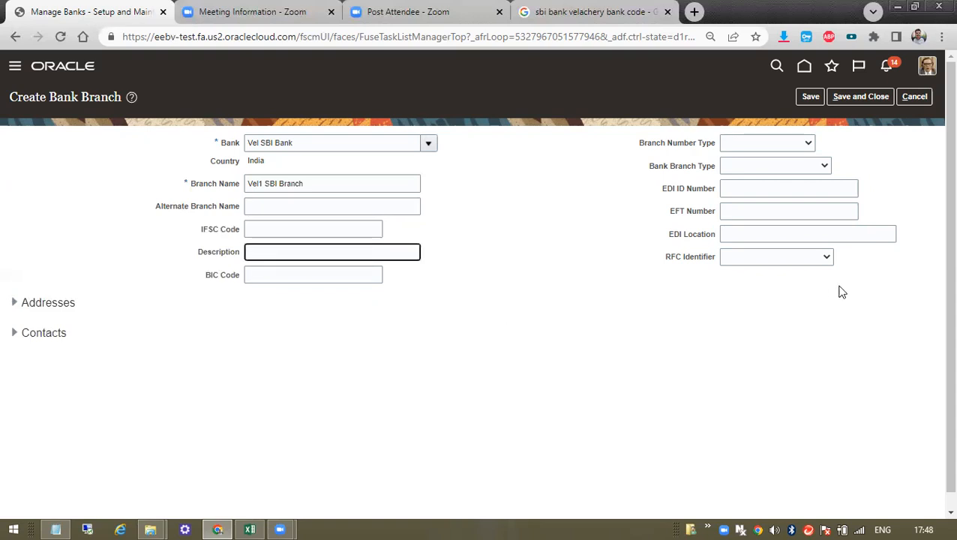
drag(665, 196, 682, 224)
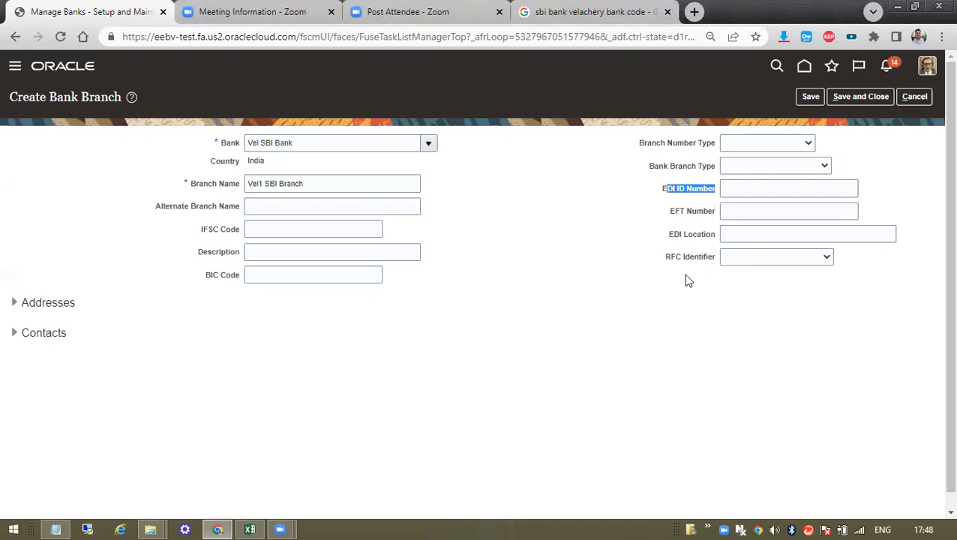
- Check the RFC Identifier, Branch Number Type and Bank Branch Type lists, leaving all blank
click(785, 257)
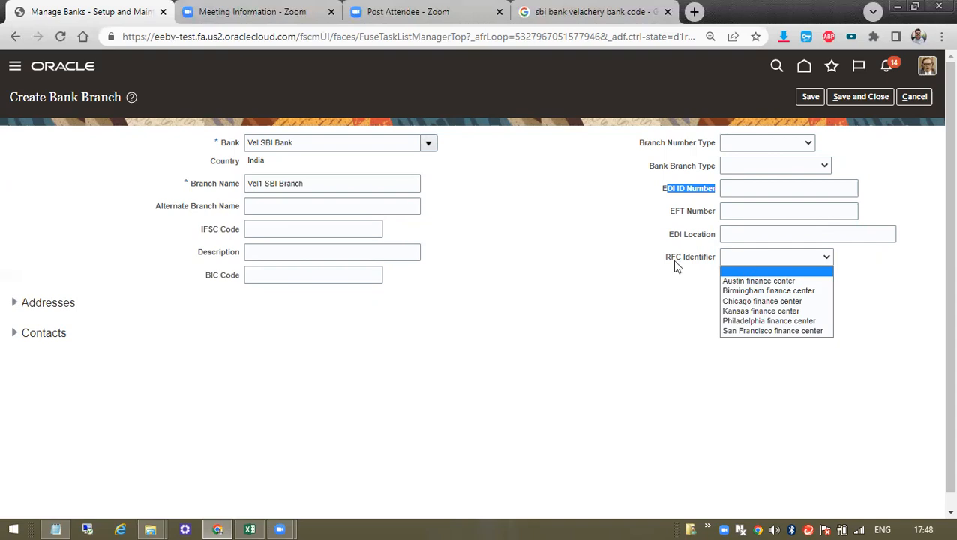
click(568, 310)
click(764, 255)
click(649, 292)
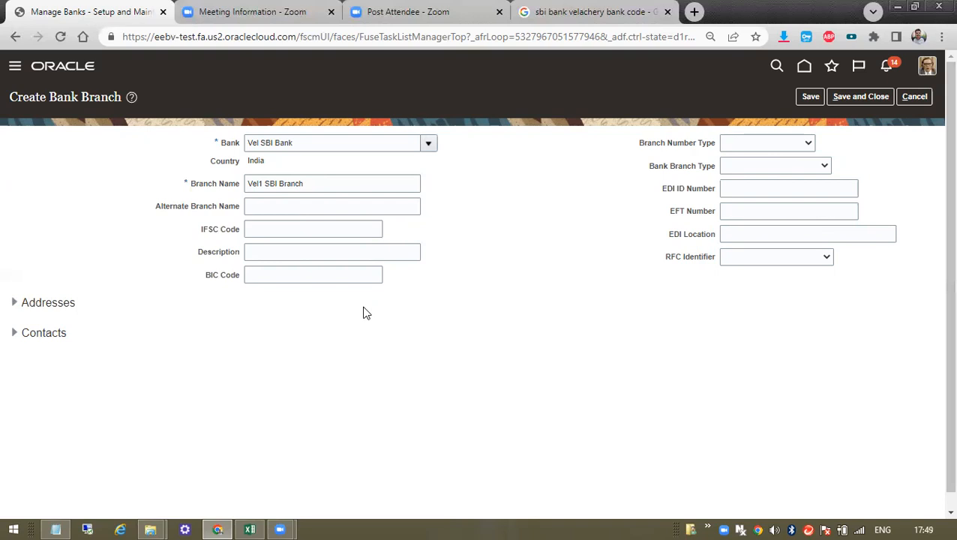
click(776, 256)
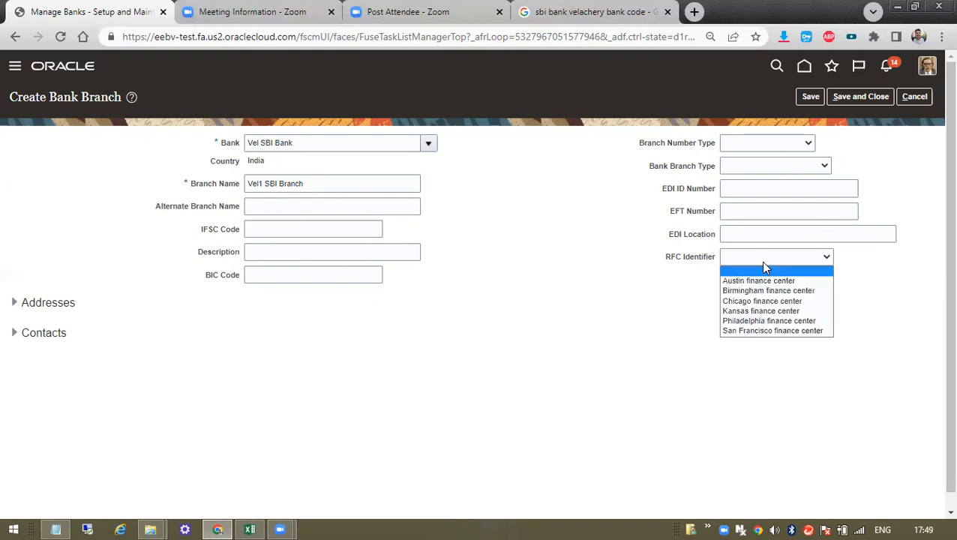
click(510, 336)
click(755, 142)
click(755, 142)
click(755, 160)
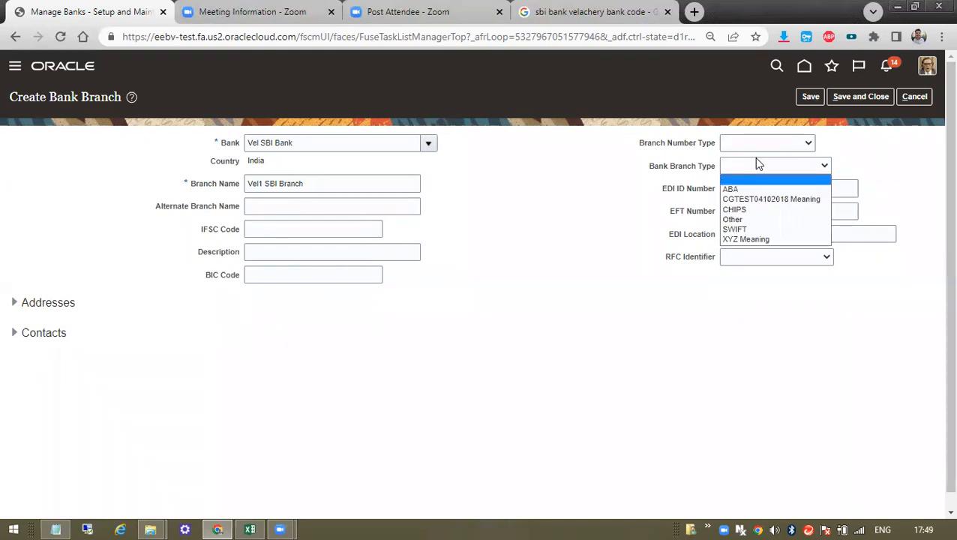
click(757, 162)
click(755, 161)
click(755, 160)
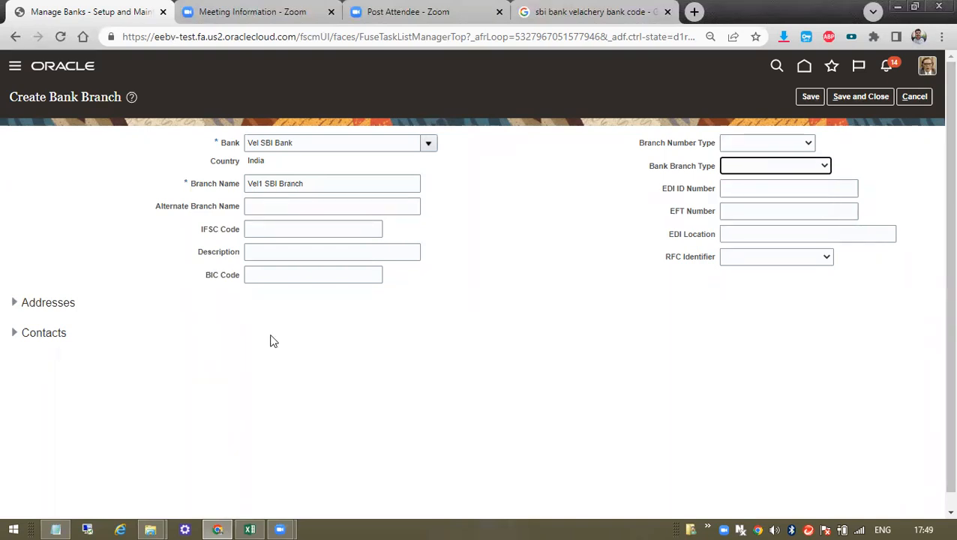
- Save Vel1 SBI Branch, acknowledge the confirmation, and expand its still-empty Addresses section
drag(213, 153, 337, 179)
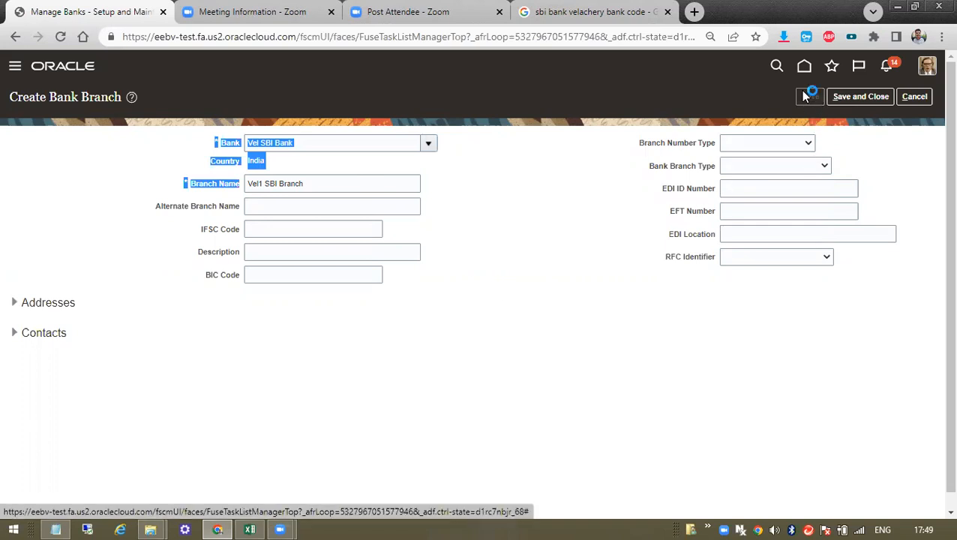
click(508, 193)
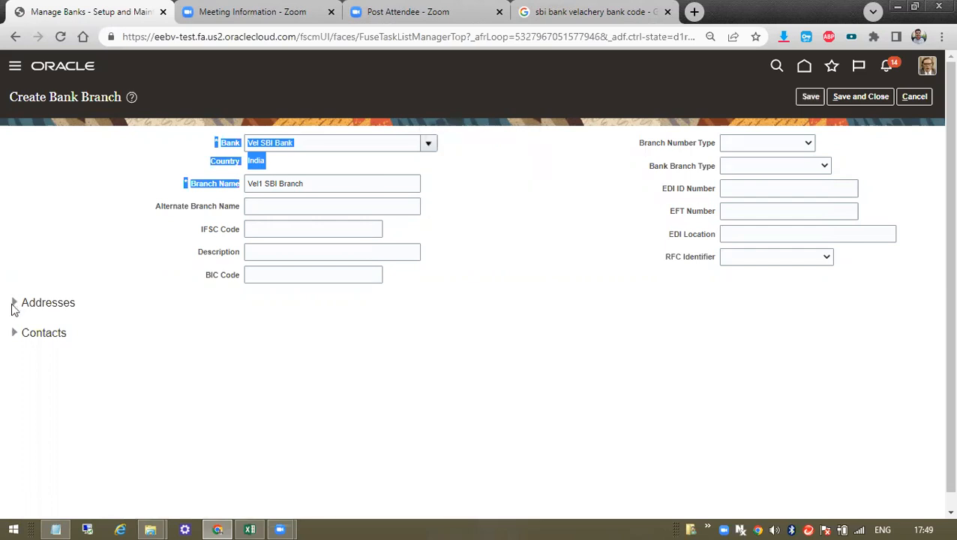
click(14, 304)
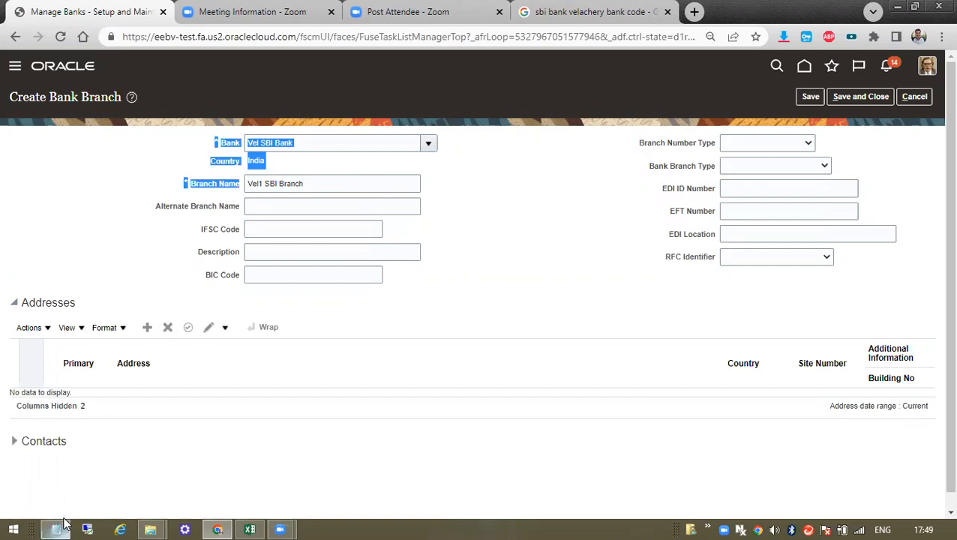
click(250, 530)
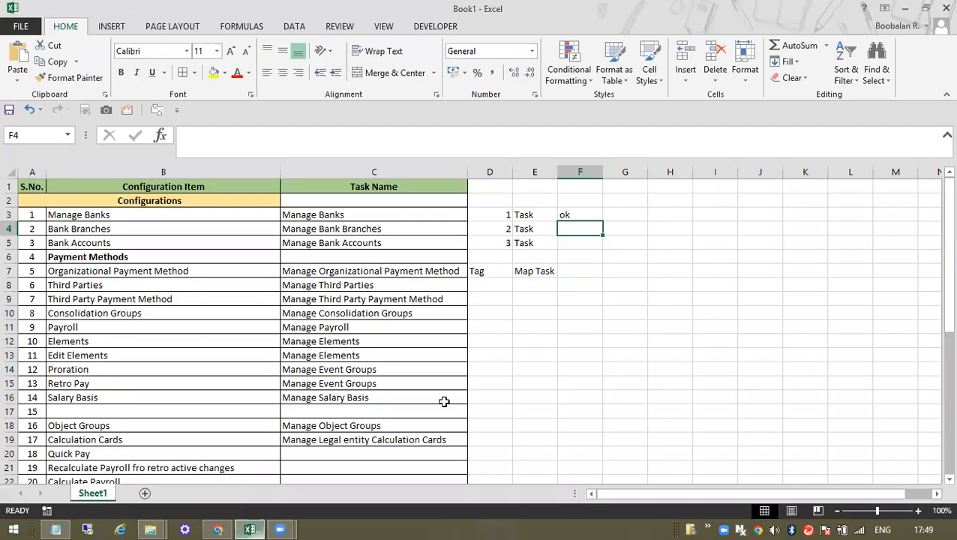
- Enter SBI Main Branch in G3 and Sub Branch in G4
click(341, 217)
click(598, 213)
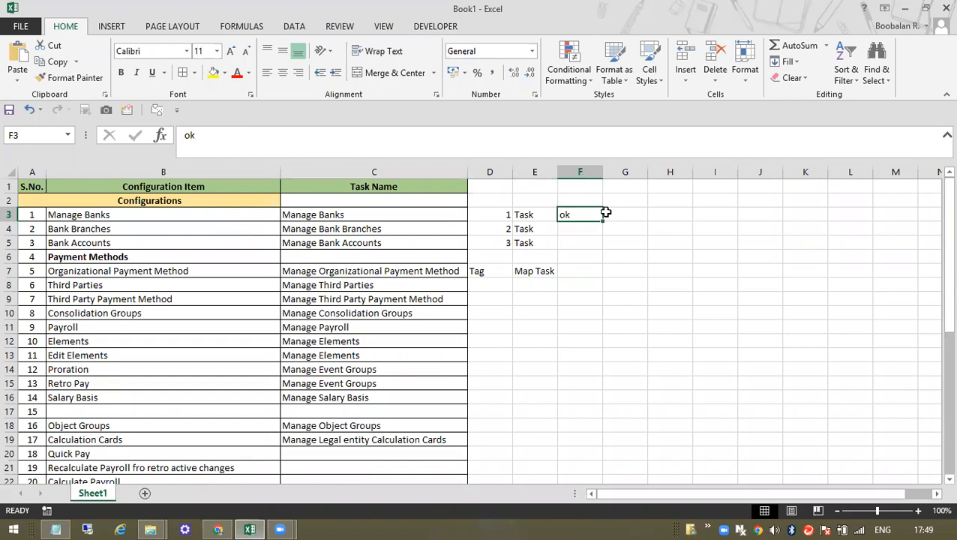
click(571, 231)
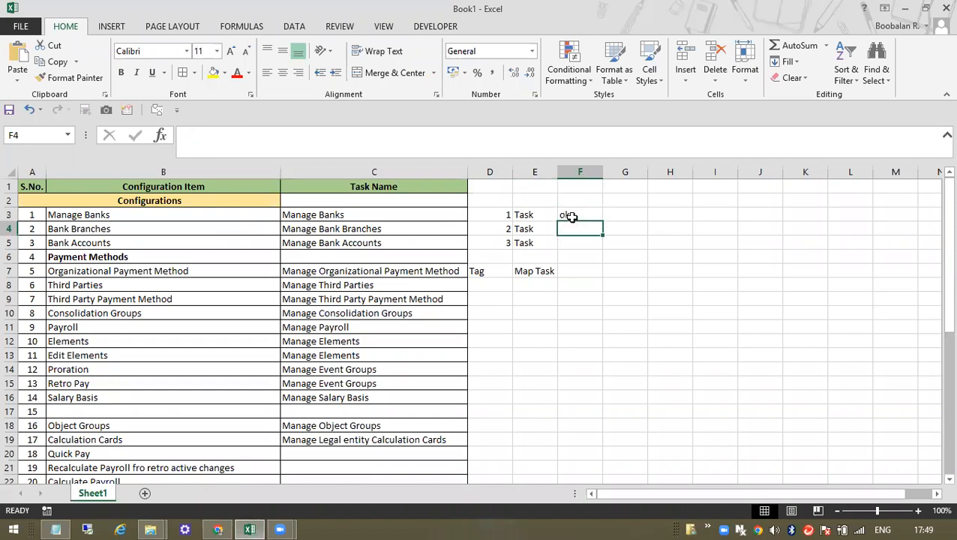
click(626, 214)
text(S)
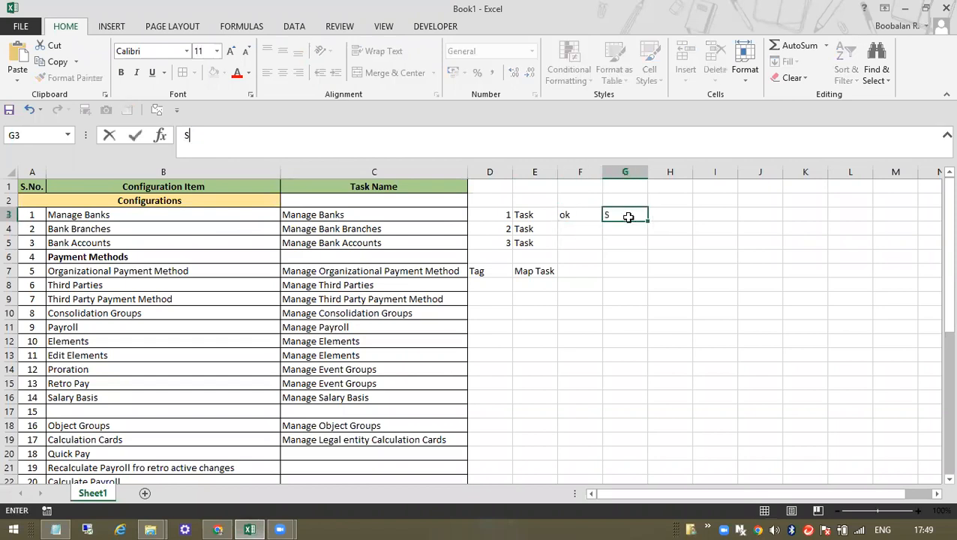
text(BI M)
key(BackSpace)
text(in Branch)
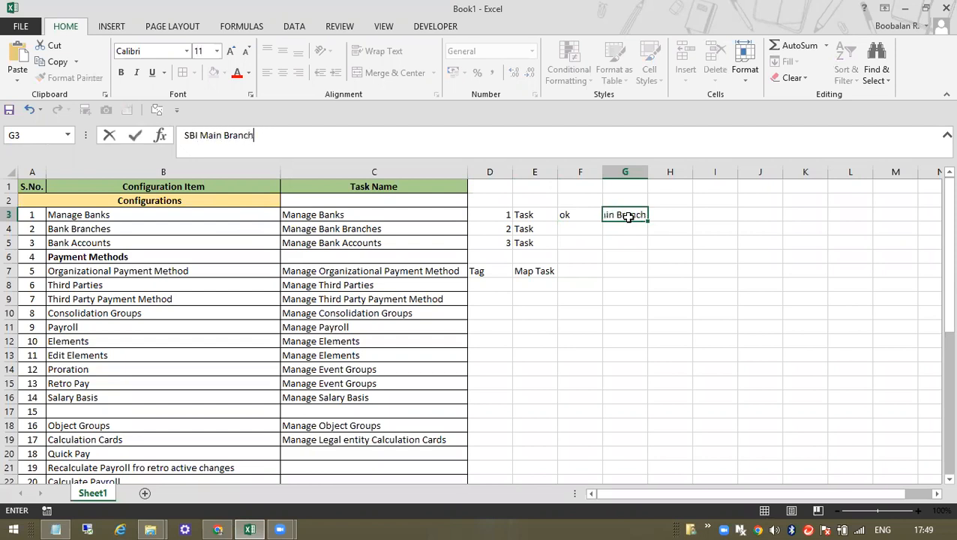
key(Return)
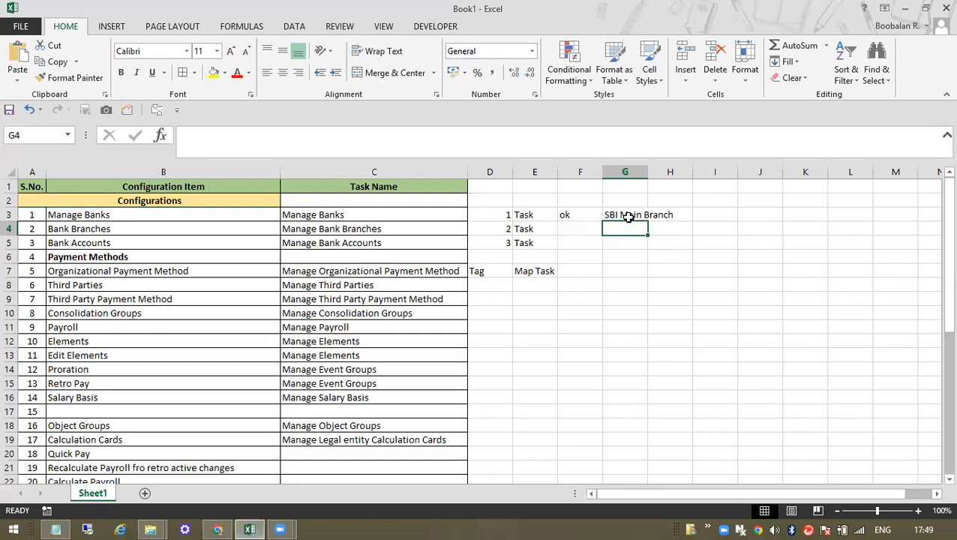
text(Sub)
text( Bre)
text(nch B)
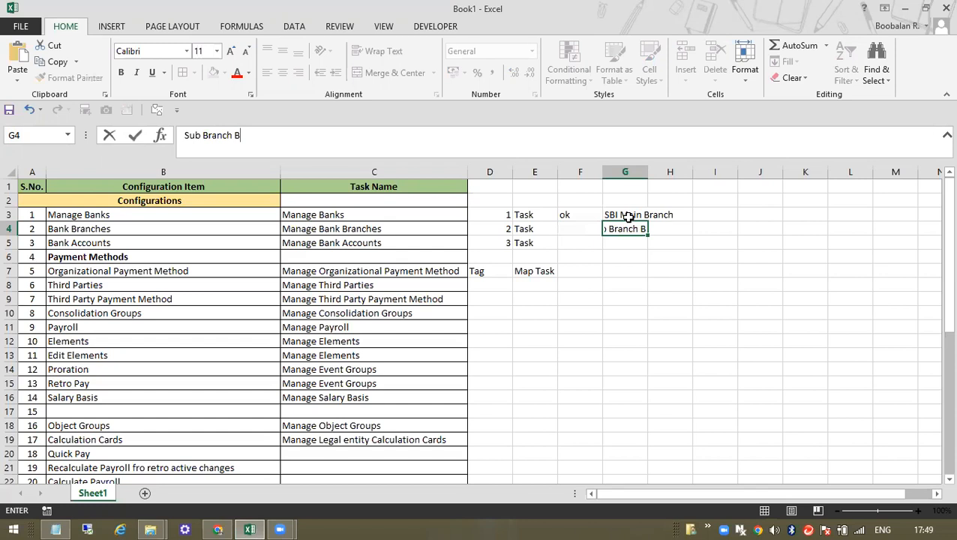
key(BackSpace)
click(628, 216)
- Change G3 to SBI Head Office Bank and G4 to VelSub Branch
click(623, 228)
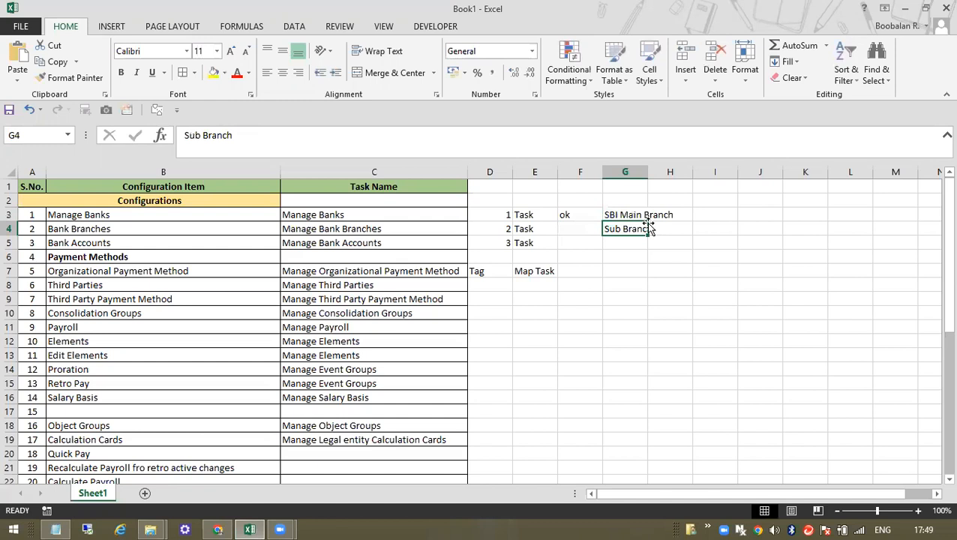
click(615, 214)
double_click(191, 135)
drag(254, 135, 201, 141)
text(Head Offiec)
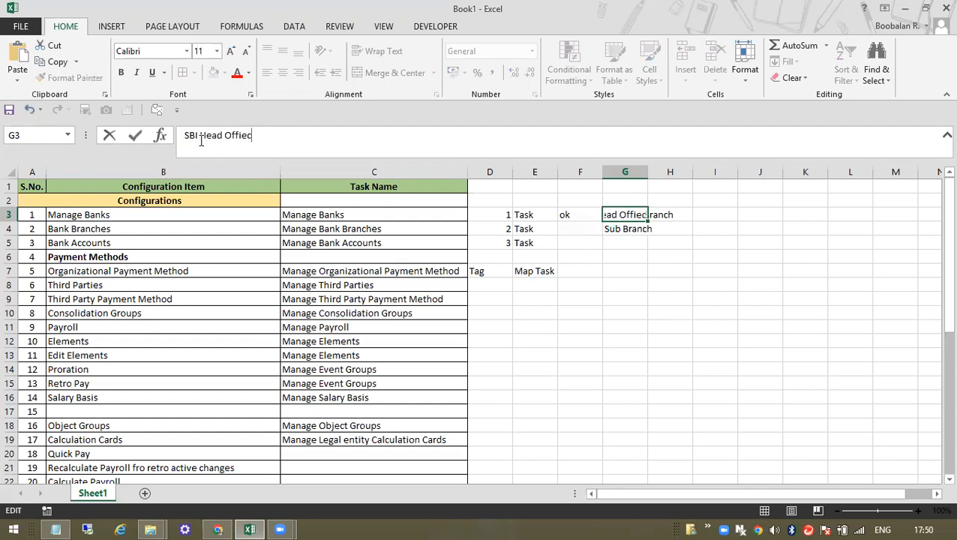
key(BackSpace)
key(BackSpace)
text(ce Bank)
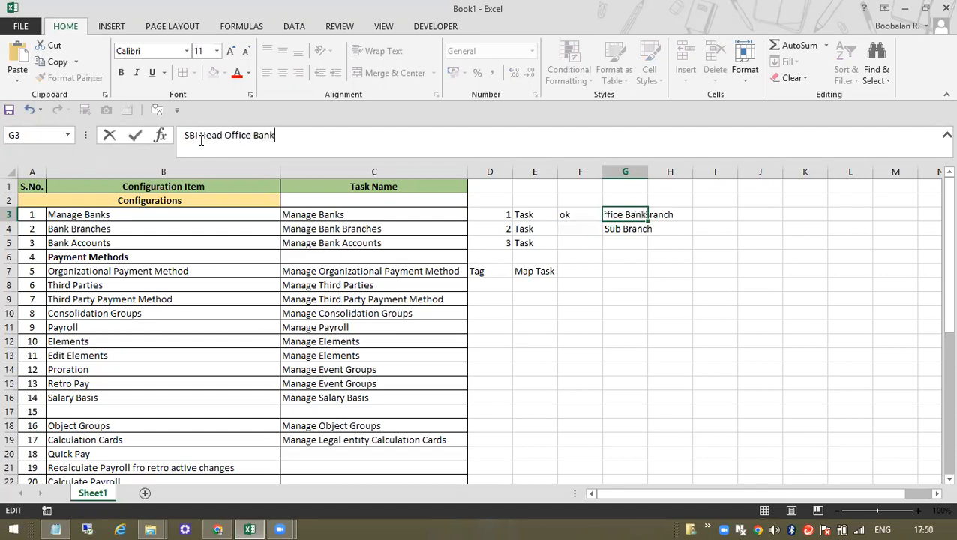
key(Return)
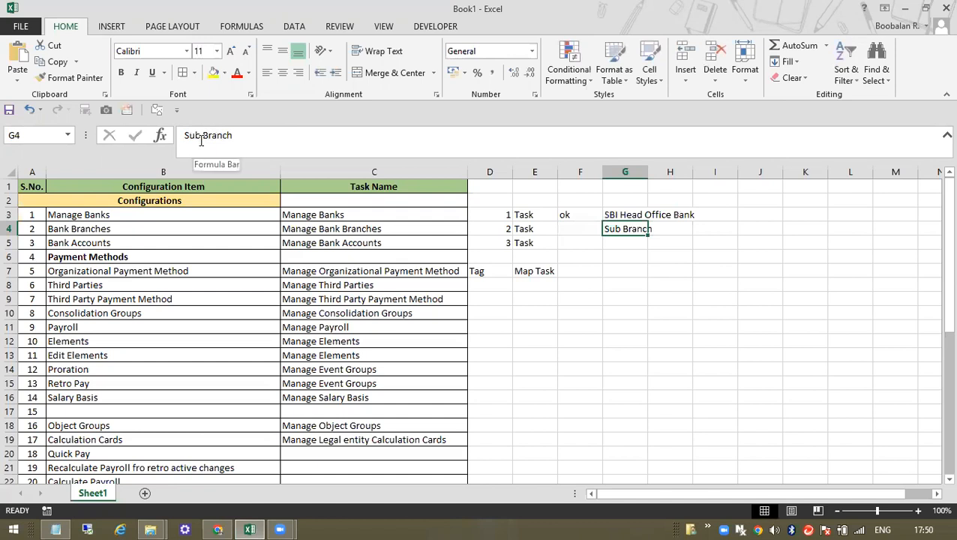
click(179, 133)
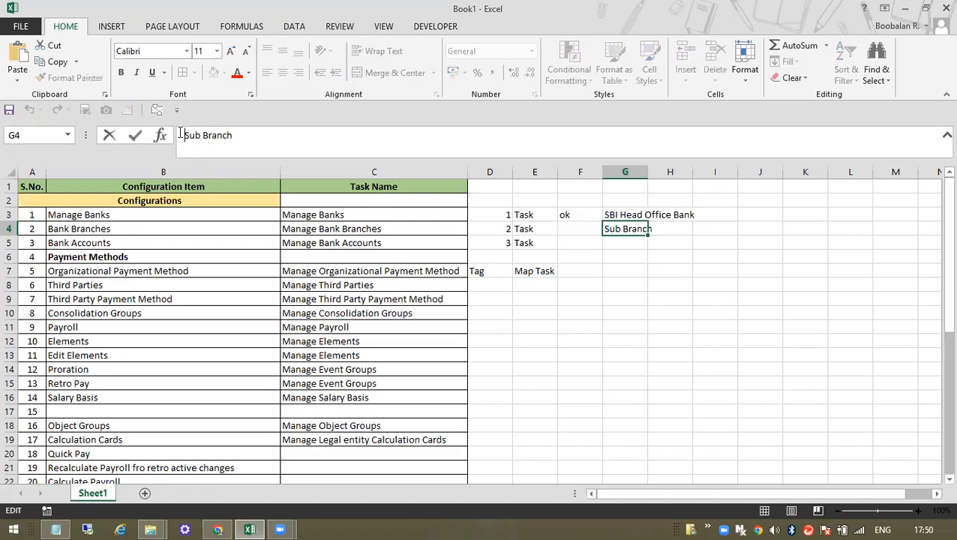
text(Vel )
text(=)
key(BackSpace)
key(BackSpace)
key(Return)
key(alt+Tab)
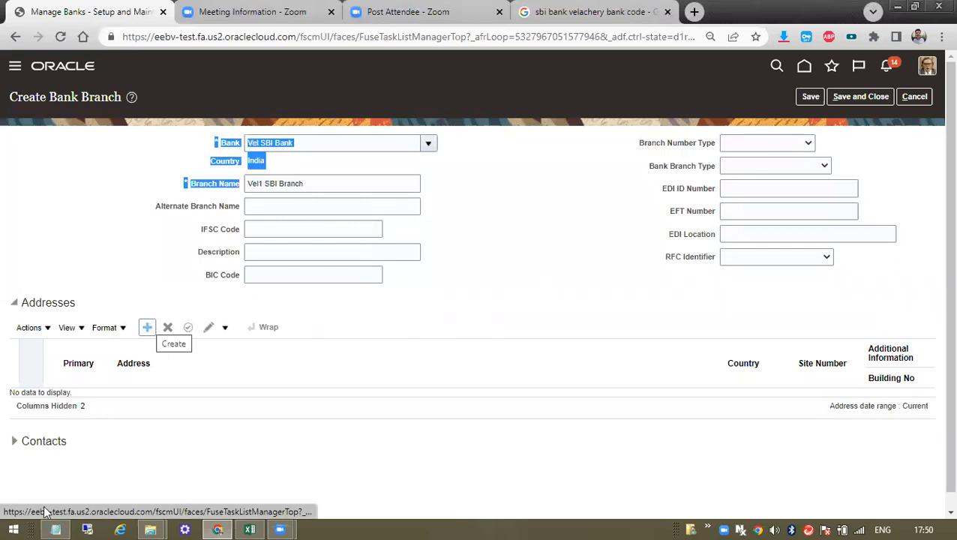
- Add a new India address for the branch with address lines xxx, xxx and xx
click(149, 329)
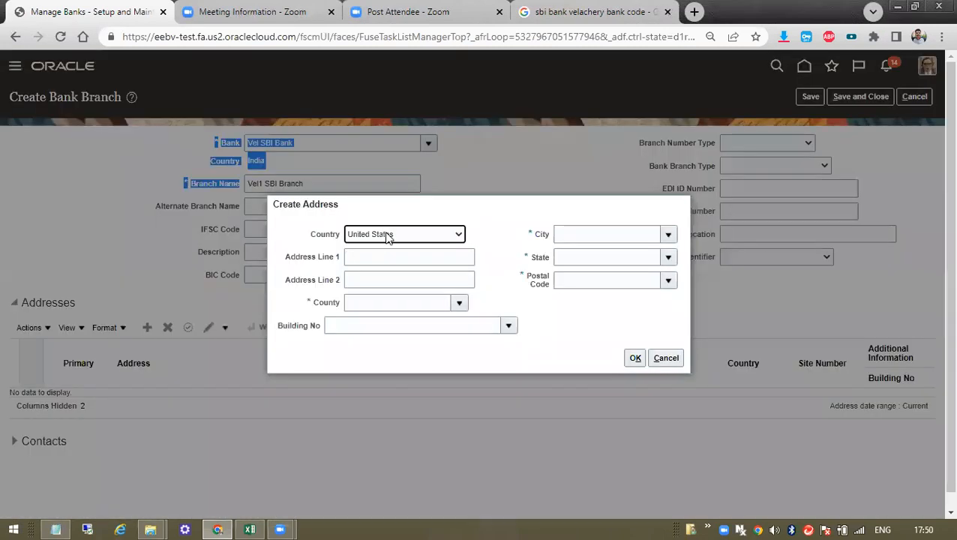
click(387, 257)
click(411, 234)
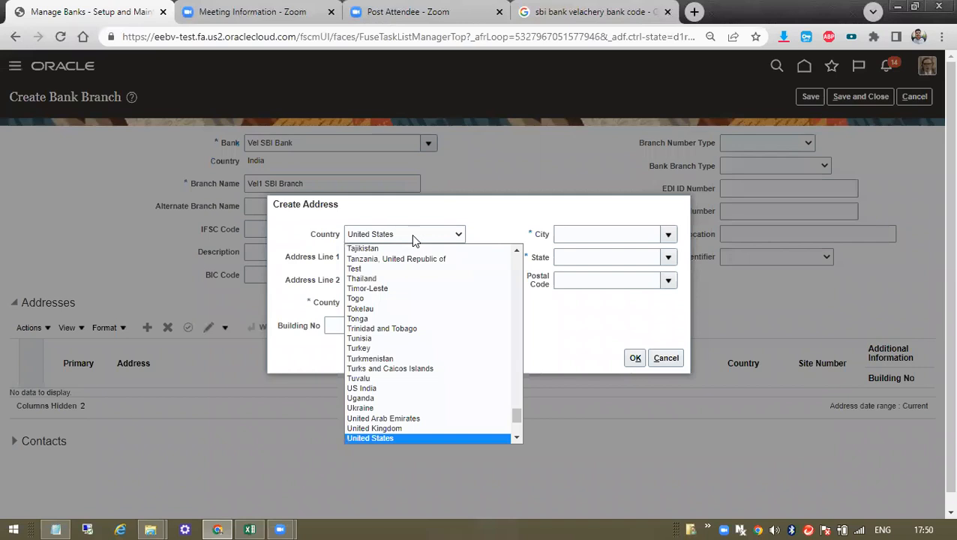
text(india)
key(Return)
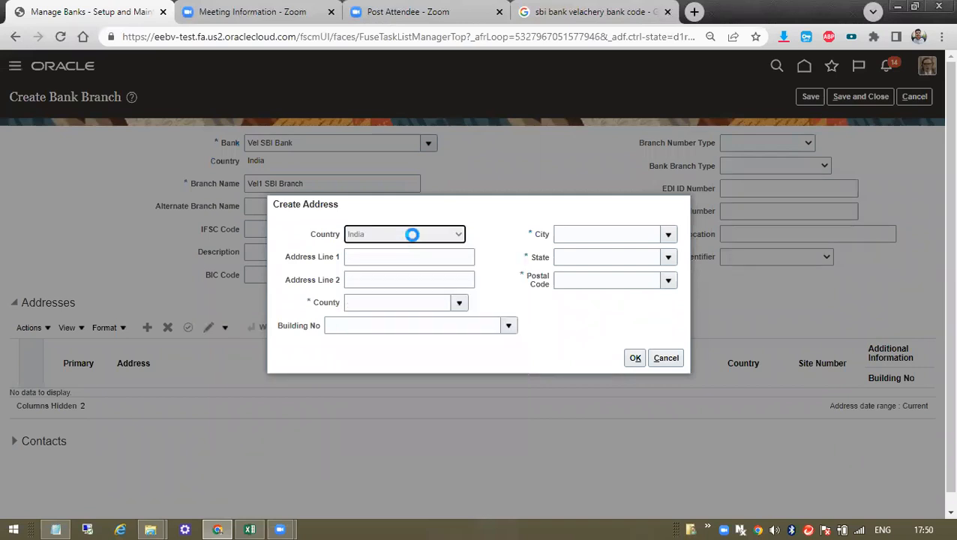
click(406, 255)
text(xxx)
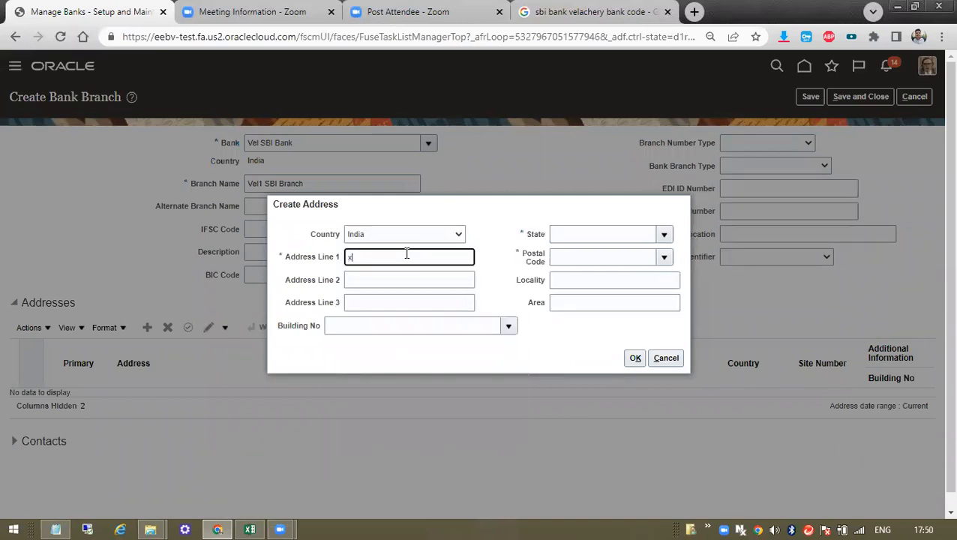
click(395, 279)
text(xxx)
click(386, 300)
text(xx)
- Set the address state to Tamil Nadu and postal code 600002, then confirm it
click(609, 233)
click(662, 234)
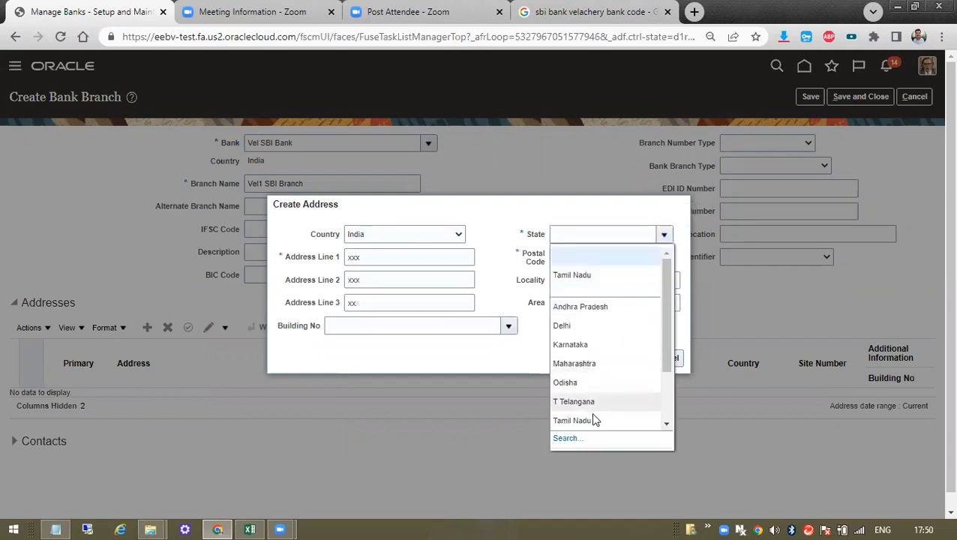
click(594, 420)
click(665, 255)
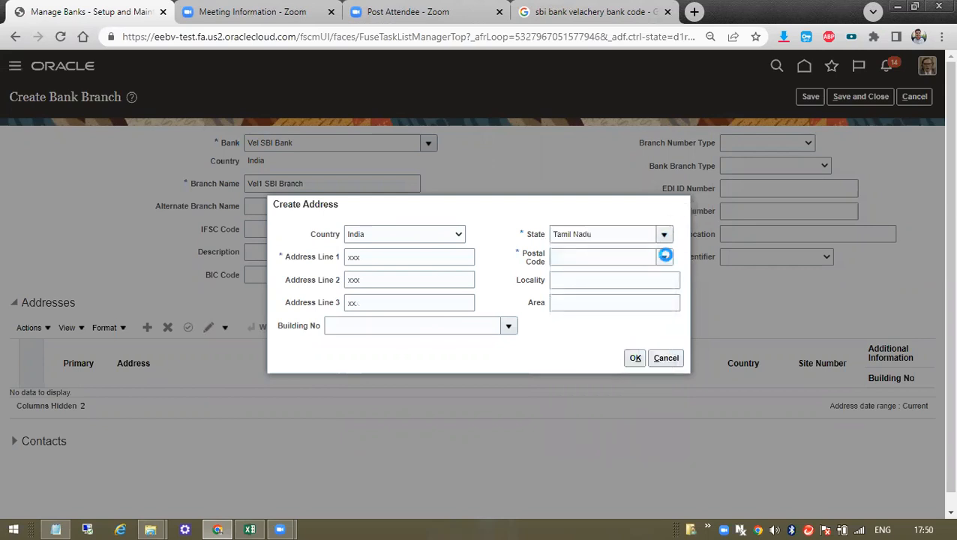
click(607, 298)
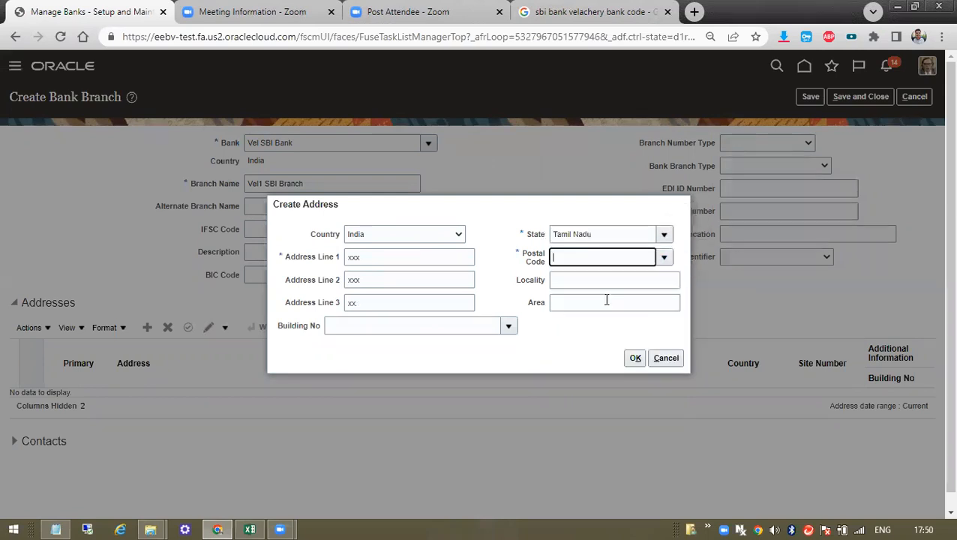
click(634, 360)
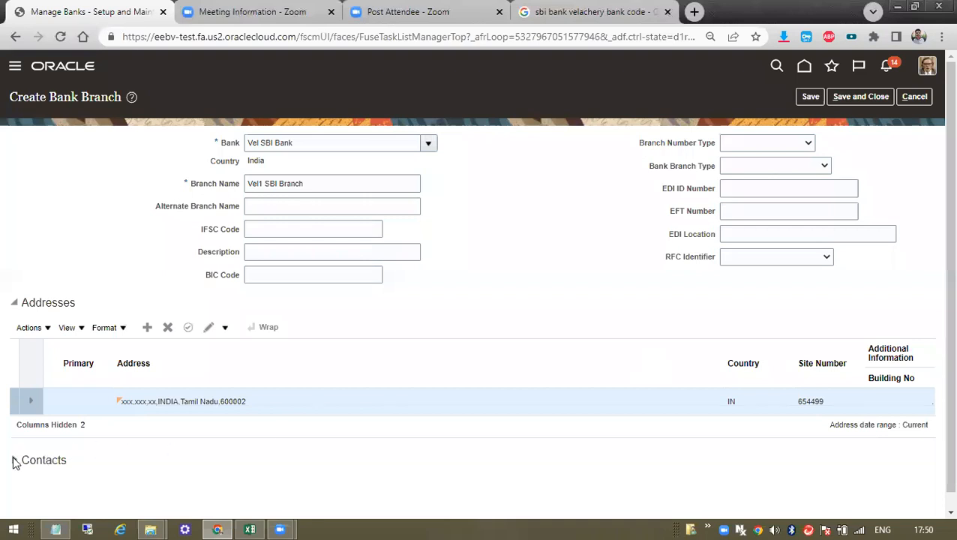
click(14, 461)
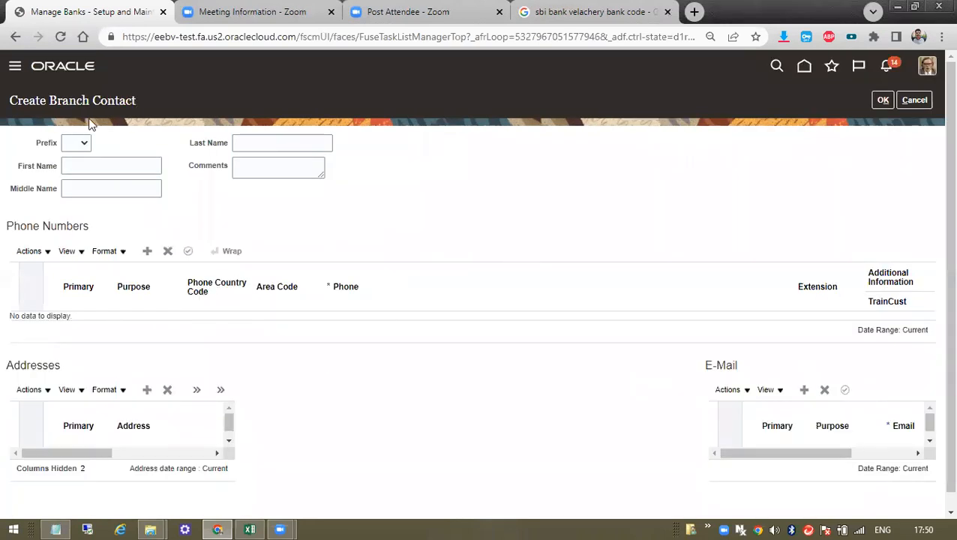
- Enter the contact's first name Vel1 Point of contact and add a Work phone row
click(83, 160)
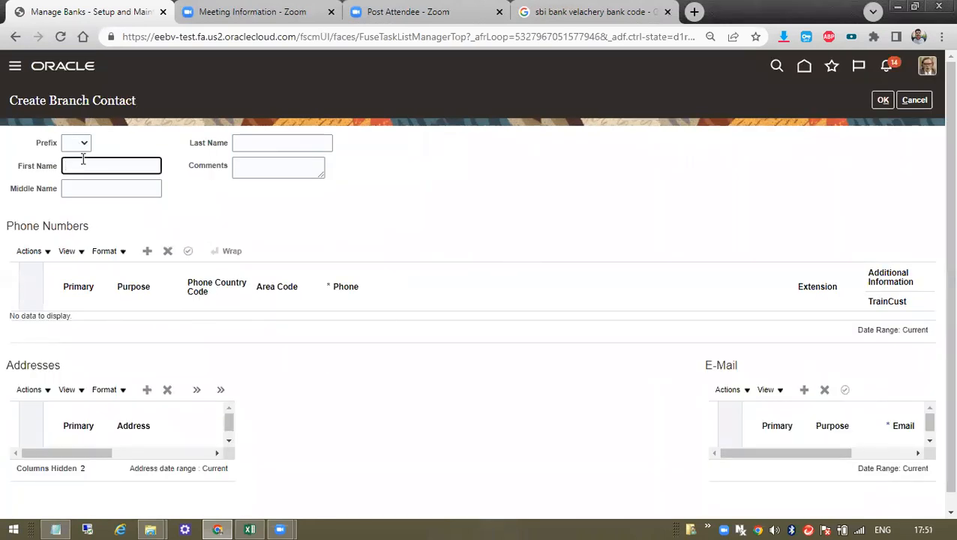
text(Vel1 Point of contact)
key(Tab)
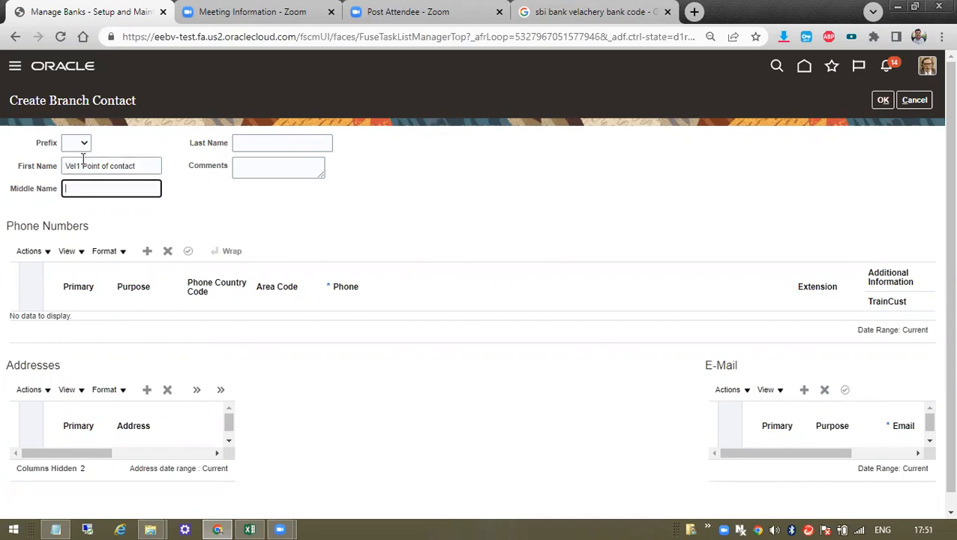
click(345, 226)
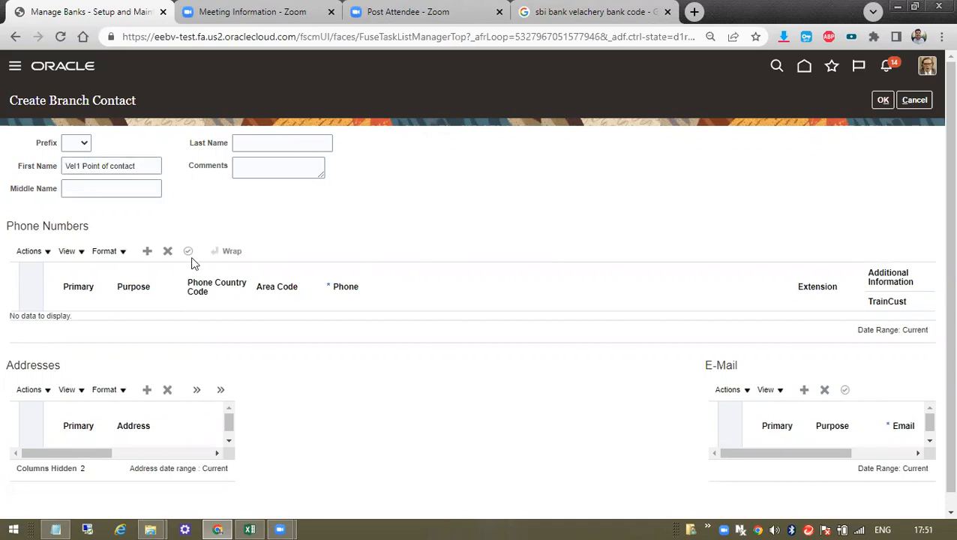
click(147, 252)
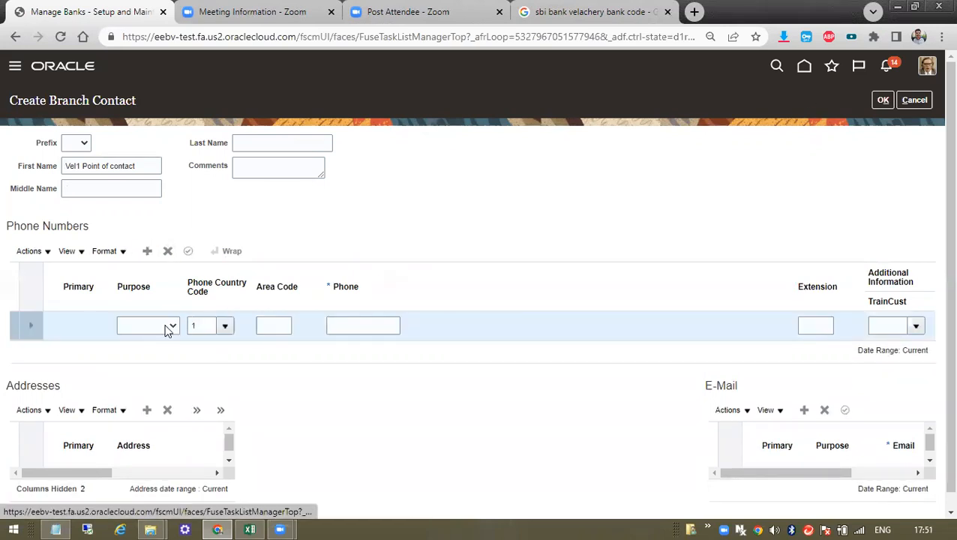
click(167, 328)
click(129, 350)
- Give the phone country code 91 and the contact's number, then save the contact and branch
click(275, 328)
key(Tab)
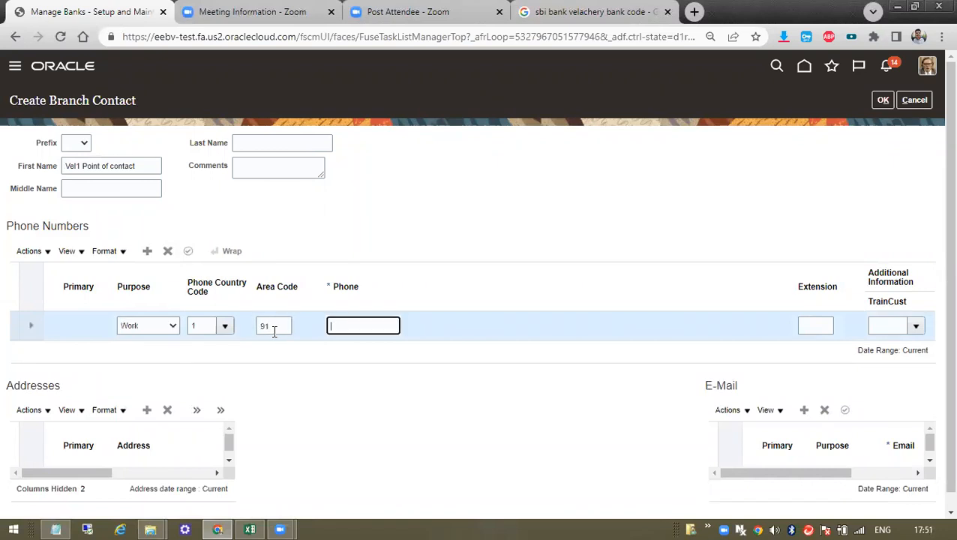
click(226, 326)
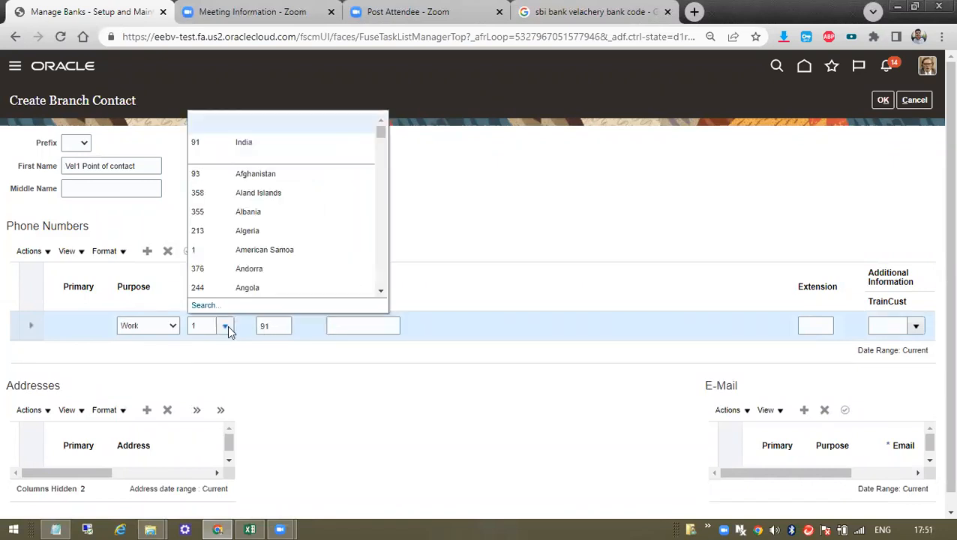
click(234, 146)
key(Tab)
key(BackSpace)
key(Tab)
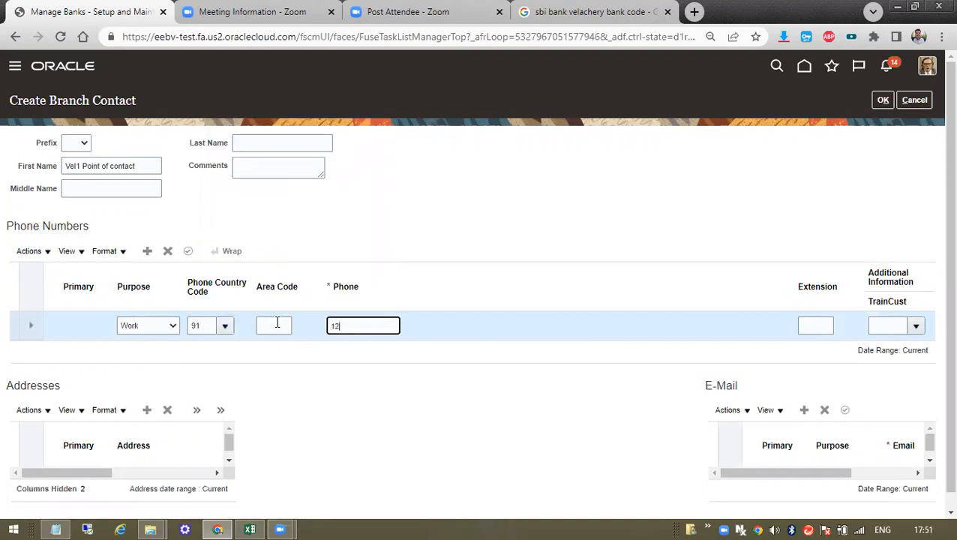
text(1234567890)
drag(615, 224, 660, 206)
click(885, 103)
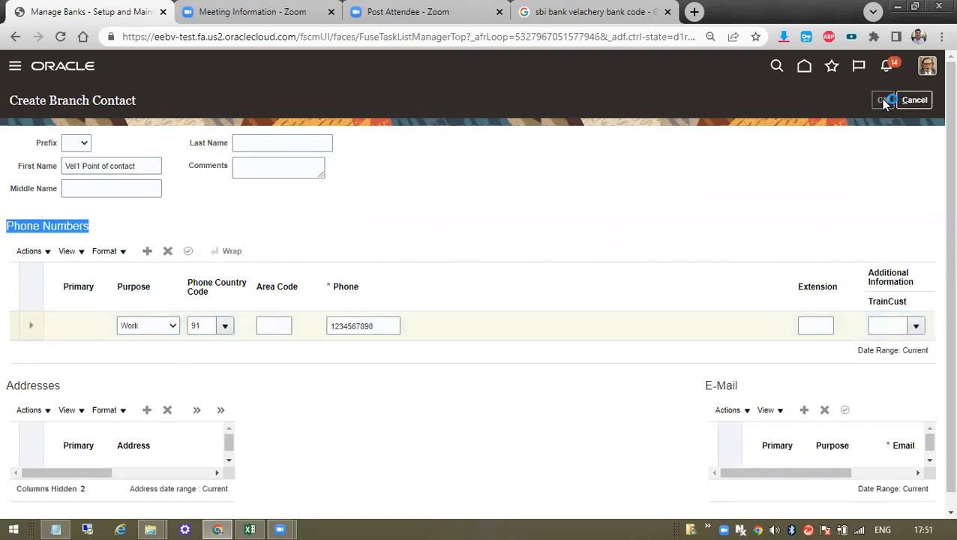
click(810, 96)
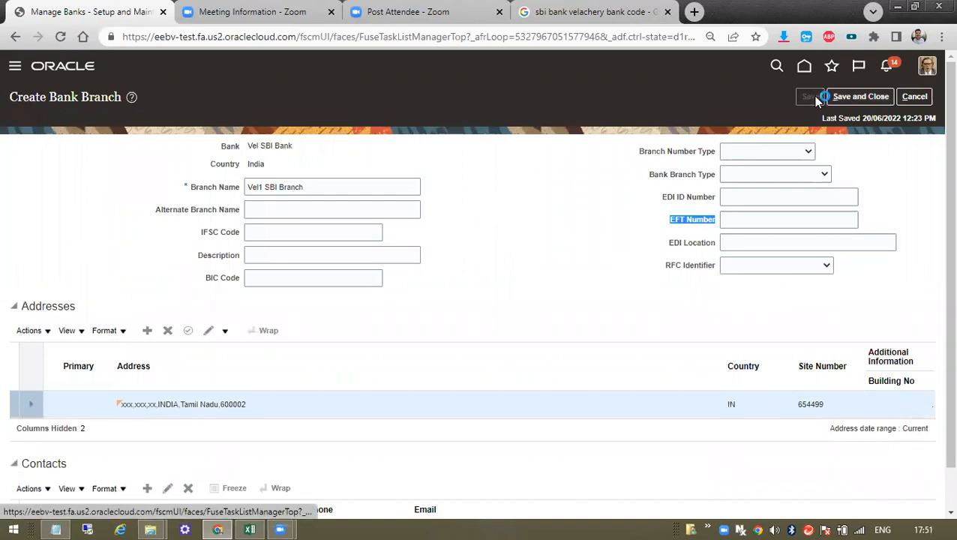
click(864, 100)
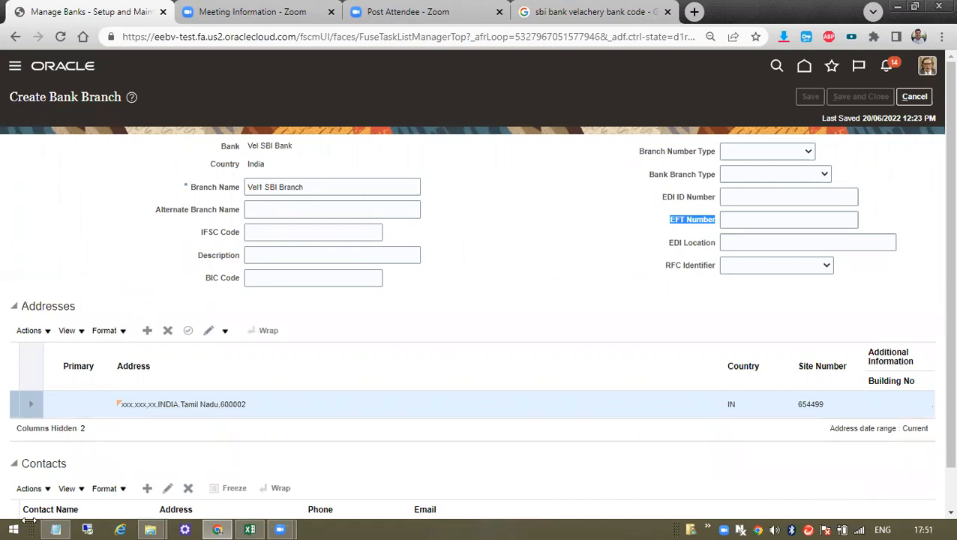
- In the Excel tracker, mark the Bank Branches task ok in cell F4
click(249, 529)
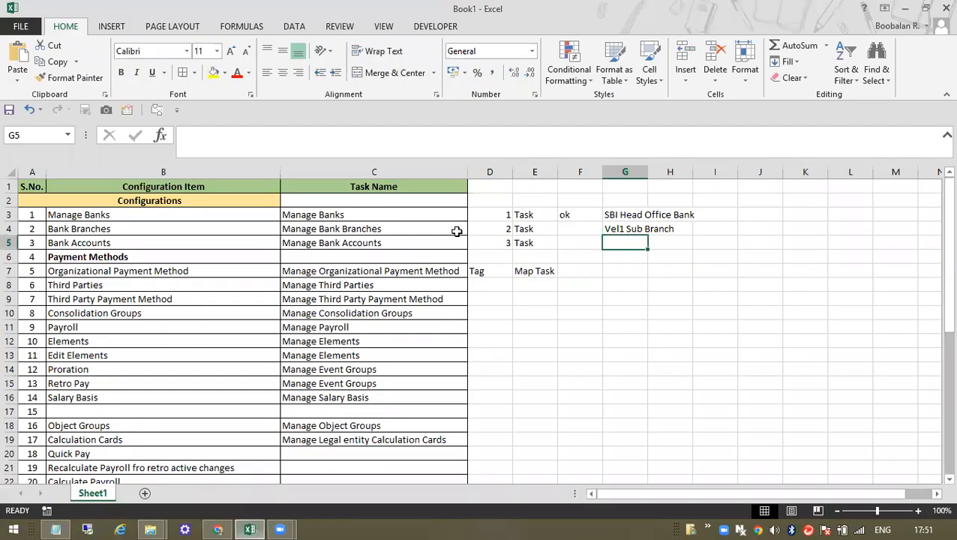
click(591, 225)
text(ok)
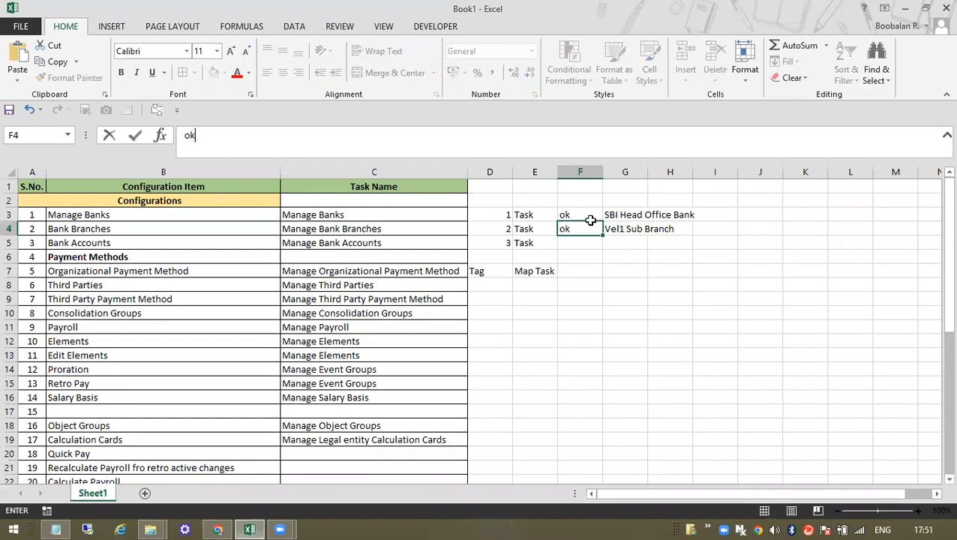
key(Return)
- Copy the ok from F4 into F5 for the Bank Accounts task
key(Up)
key(ctrl+c)
key(Down)
key(Return)
click(420, 270)
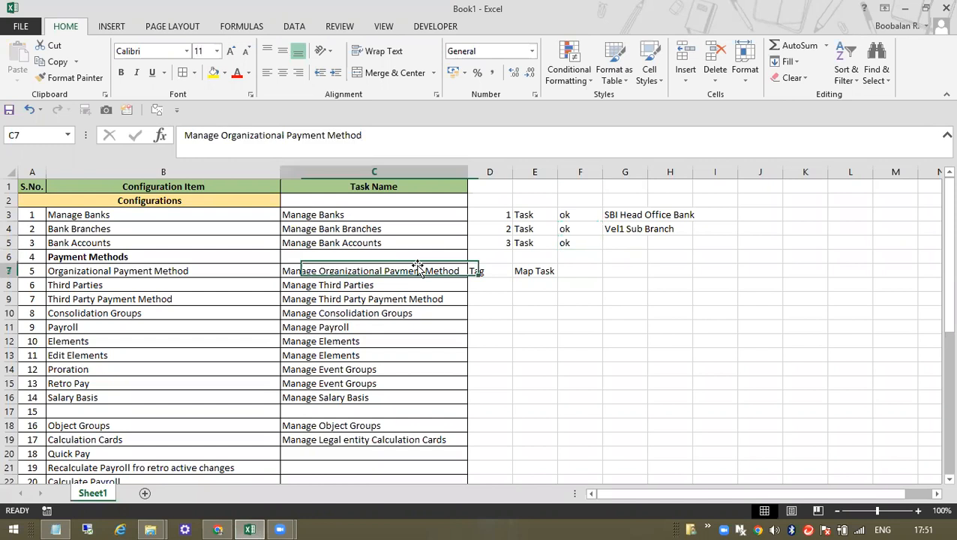
click(399, 245)
drag(356, 218, 351, 232)
click(351, 246)
- Back in Oracle, acknowledge the message confirming the bank changes were saved
key(alt+Tab)
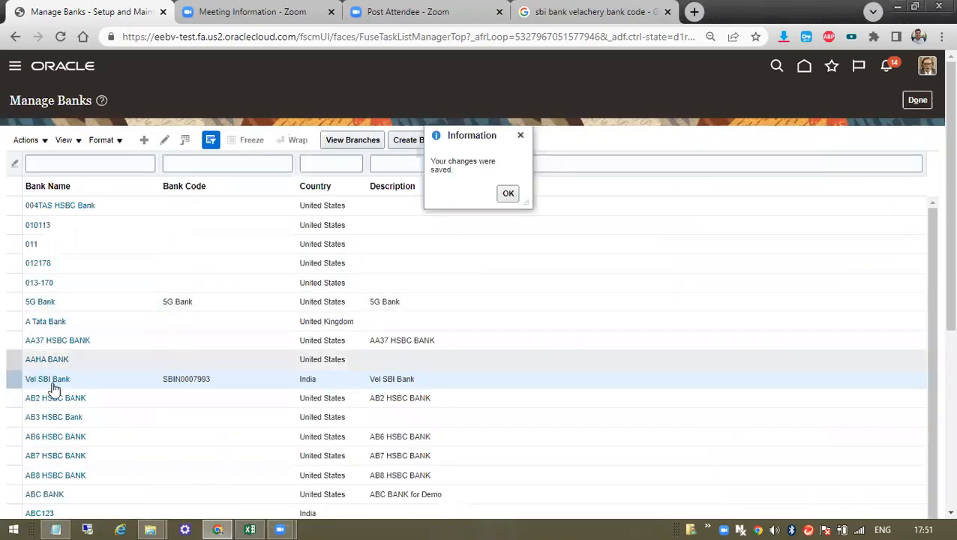
key(alt+Tab)
key(alt+Tab)
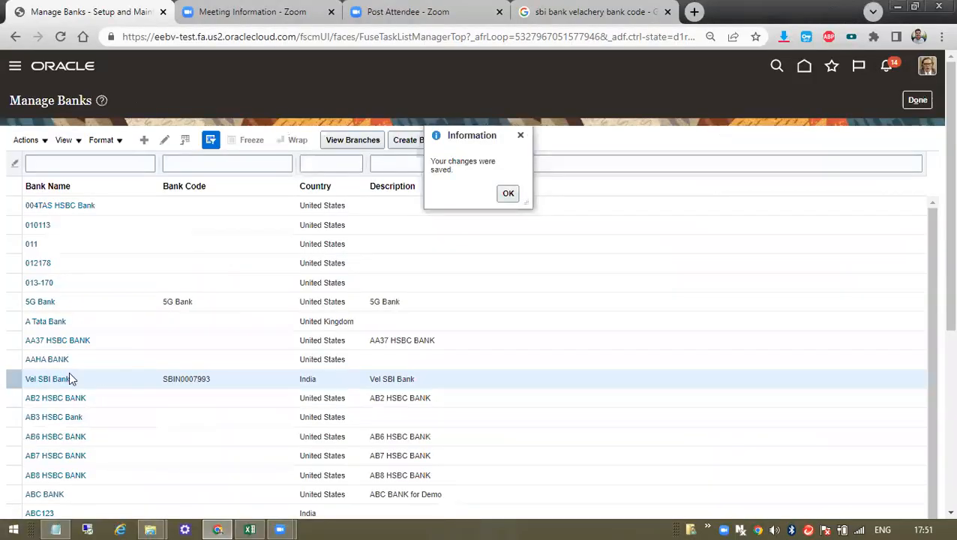
click(507, 192)
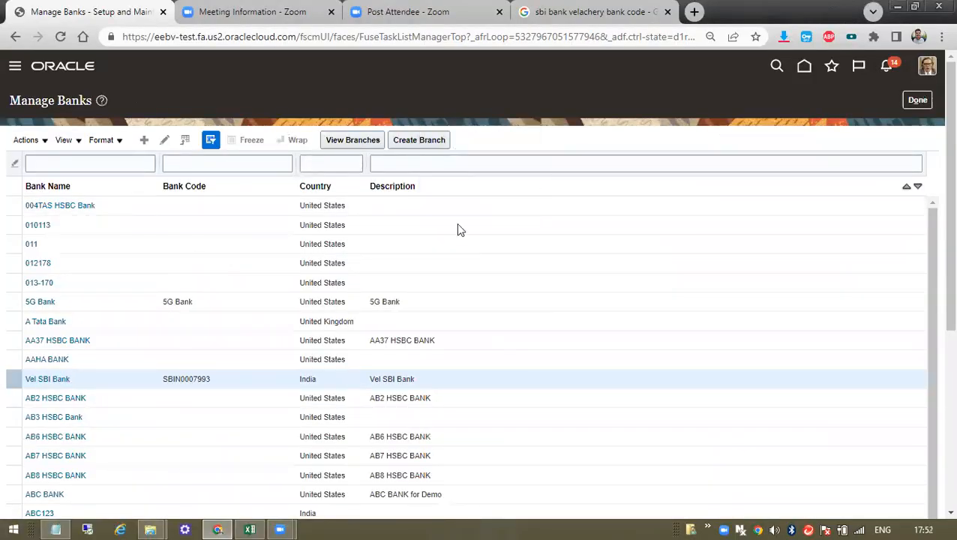
- Finish Manage Banks and open the Manage Bank Accounts task
click(916, 104)
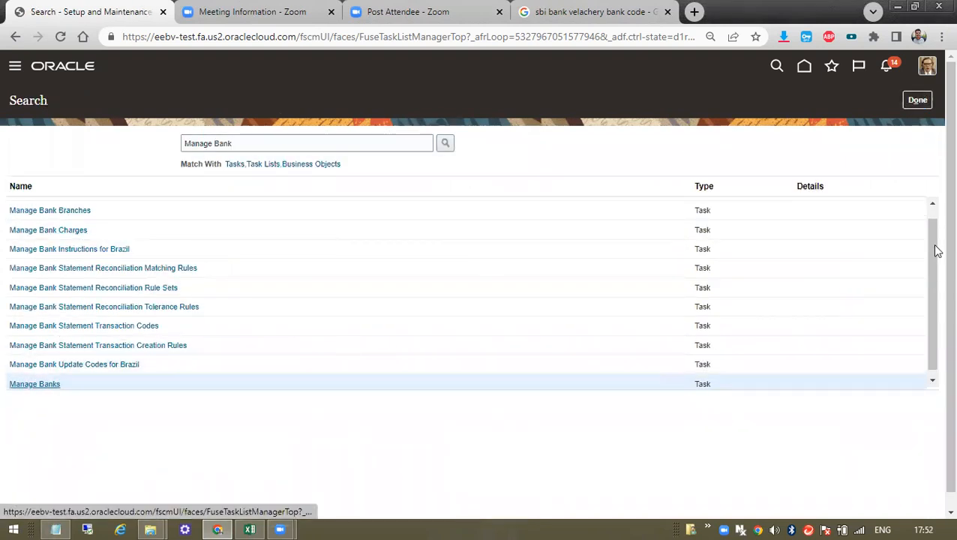
drag(927, 268, 932, 218)
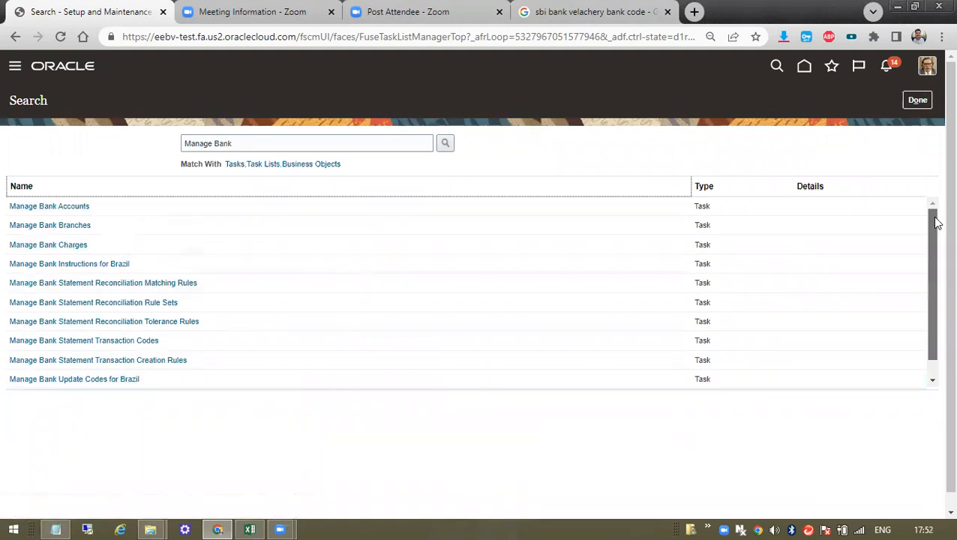
click(62, 206)
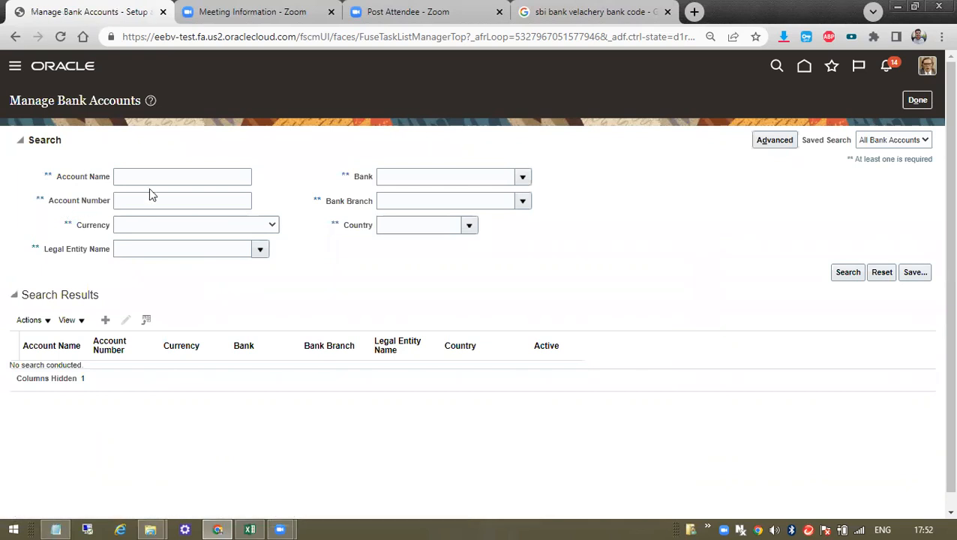
- Create a new bank account and search Bank Branch for 'vel'
click(105, 322)
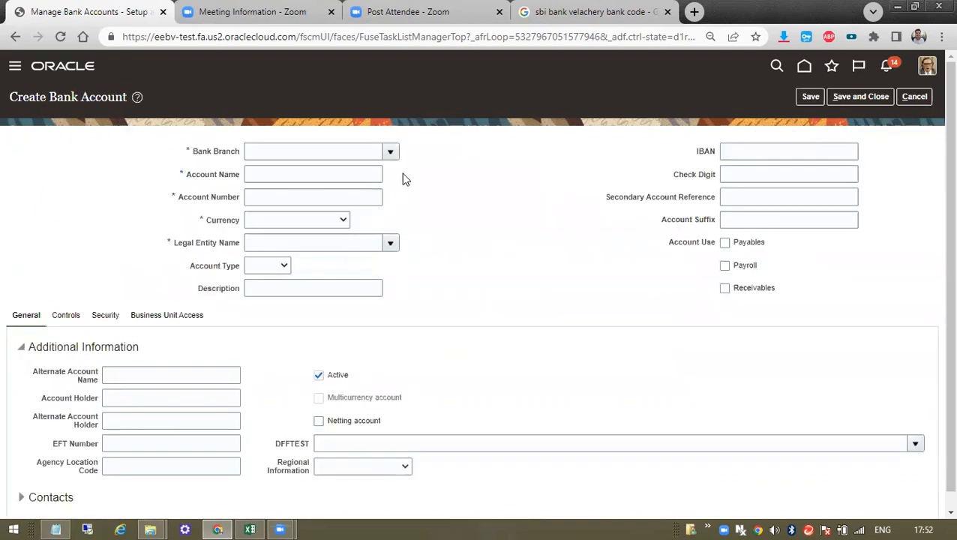
click(391, 153)
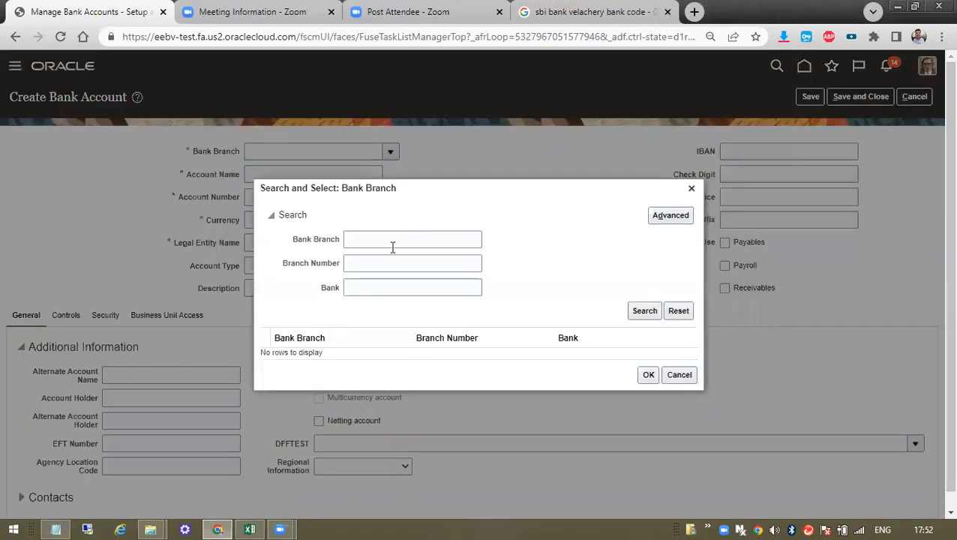
click(391, 246)
text(vel)
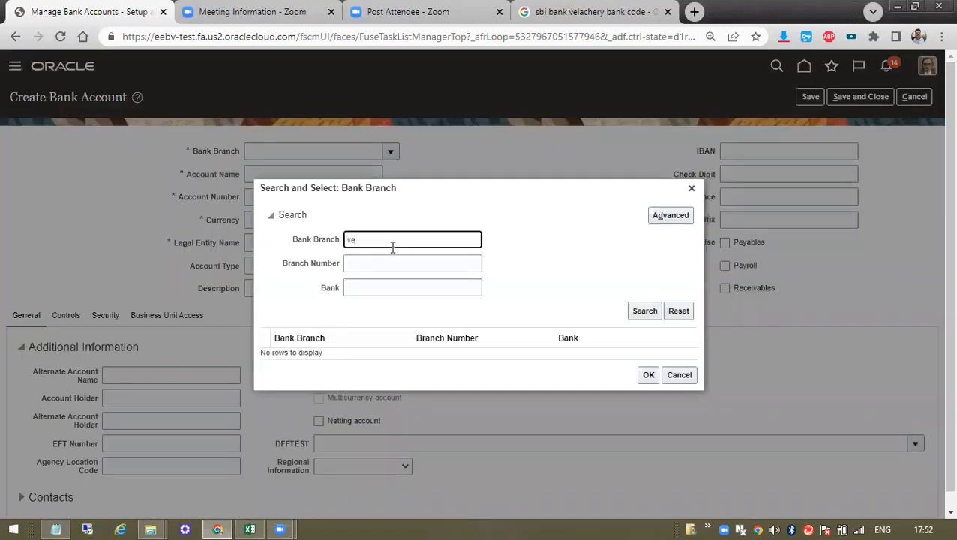
click(649, 308)
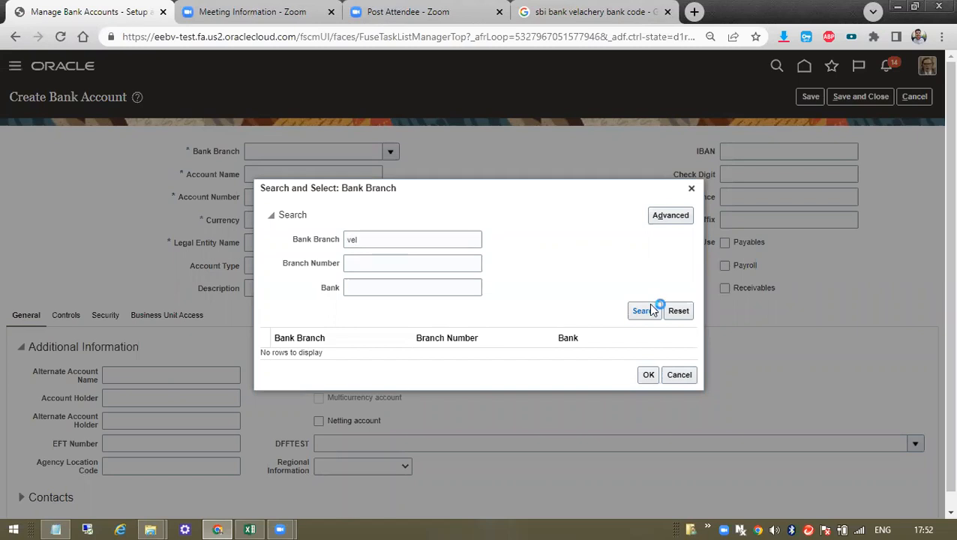
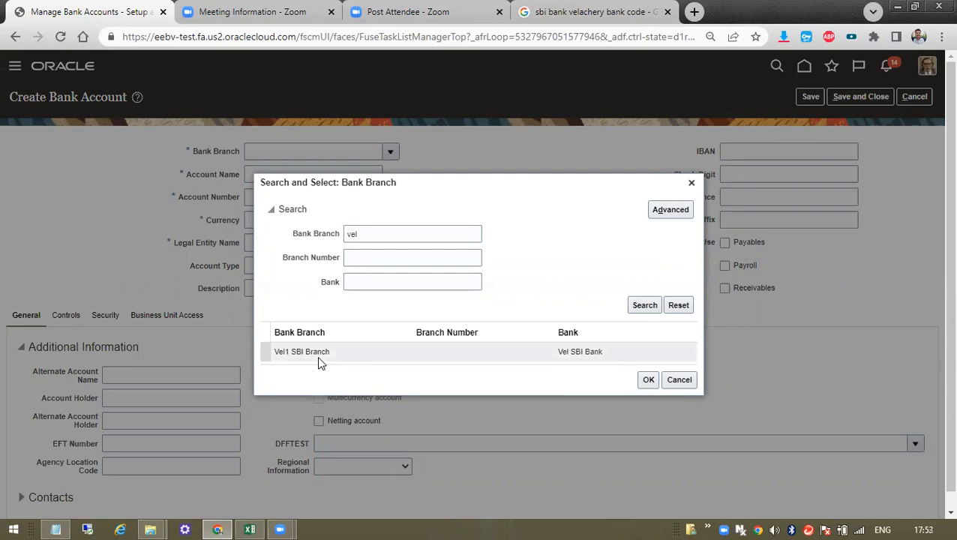
- Pick Vel1 SBI Branch from the 'vel' search results as the bank branch
click(409, 233)
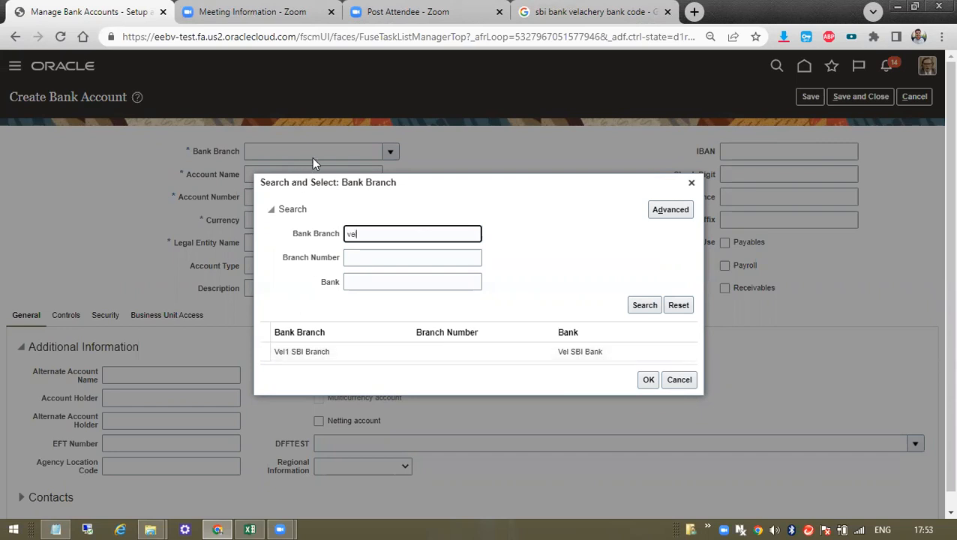
drag(345, 183, 412, 183)
double_click(397, 352)
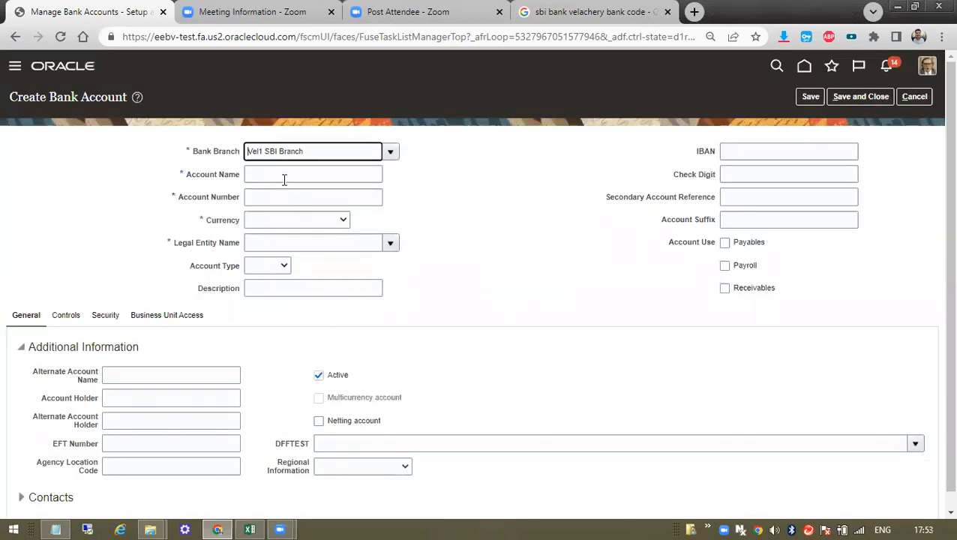
- Name the account Tata Com, enter the account number, and set currency to INR - Indian Rupee
click(284, 176)
triple_click(215, 177)
click(278, 174)
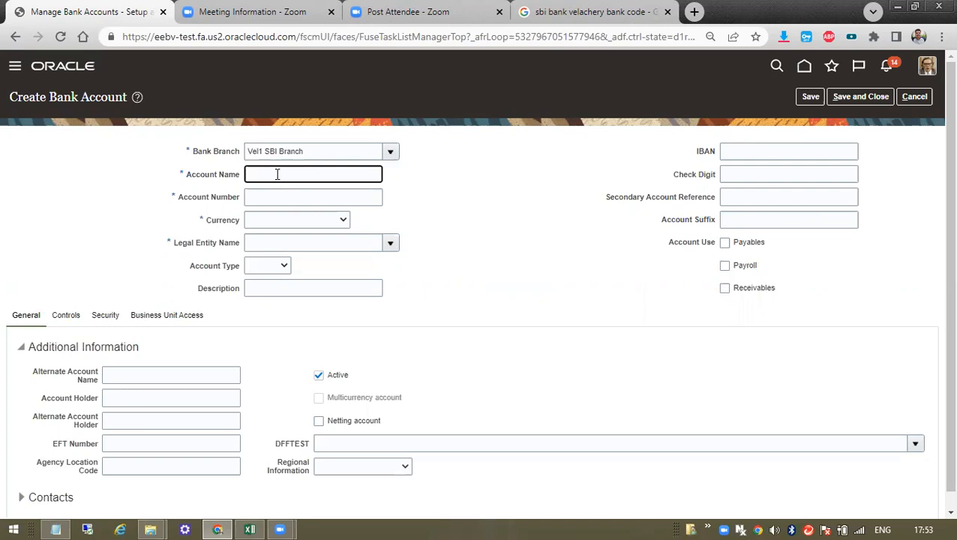
text(Tata Con)
key(BackSpace)
key(BackSpace)
key(BackSpace)
text(Con)
key(Tab)
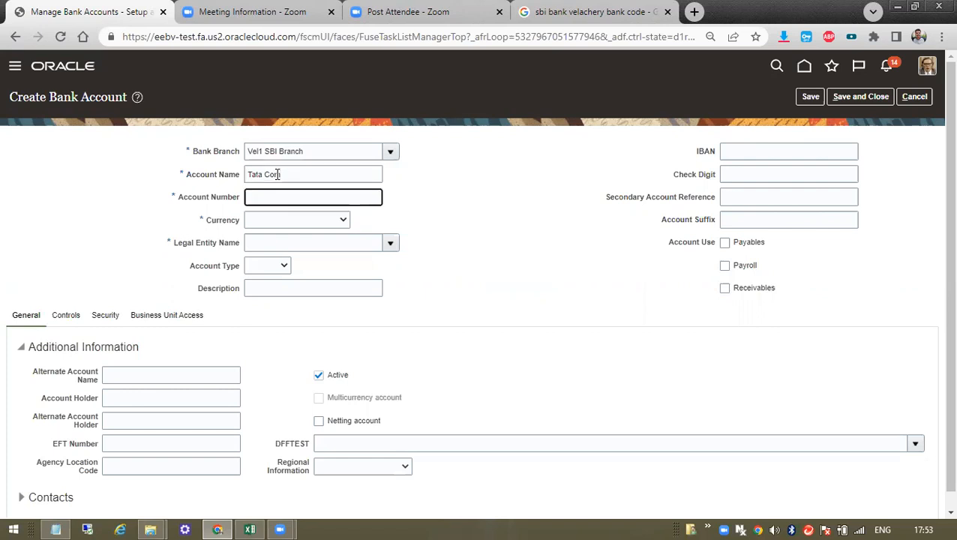
key(Tab)
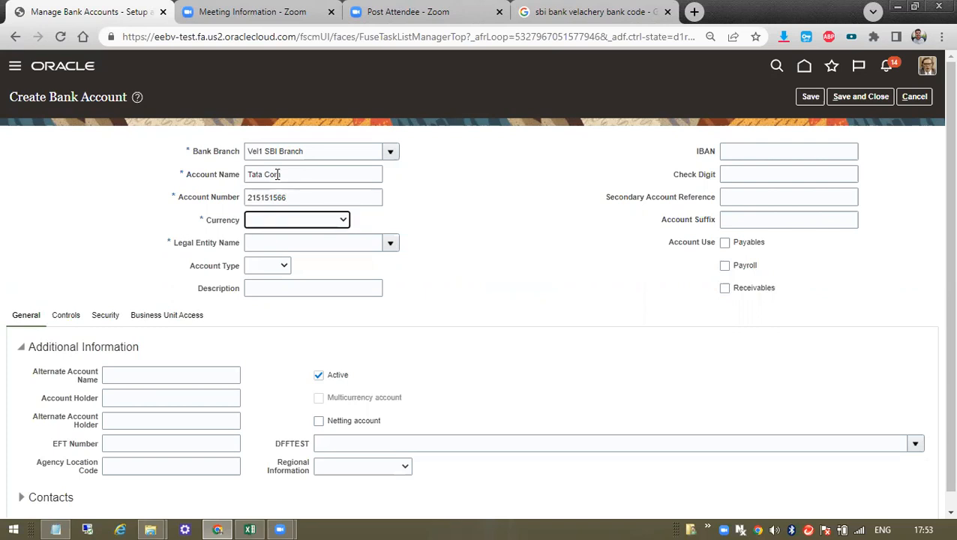
click(275, 221)
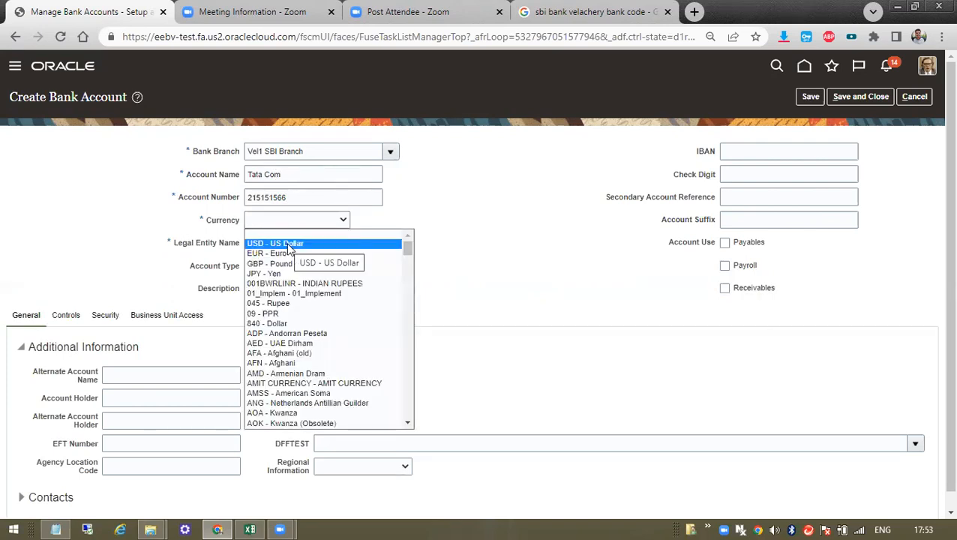
key(i)
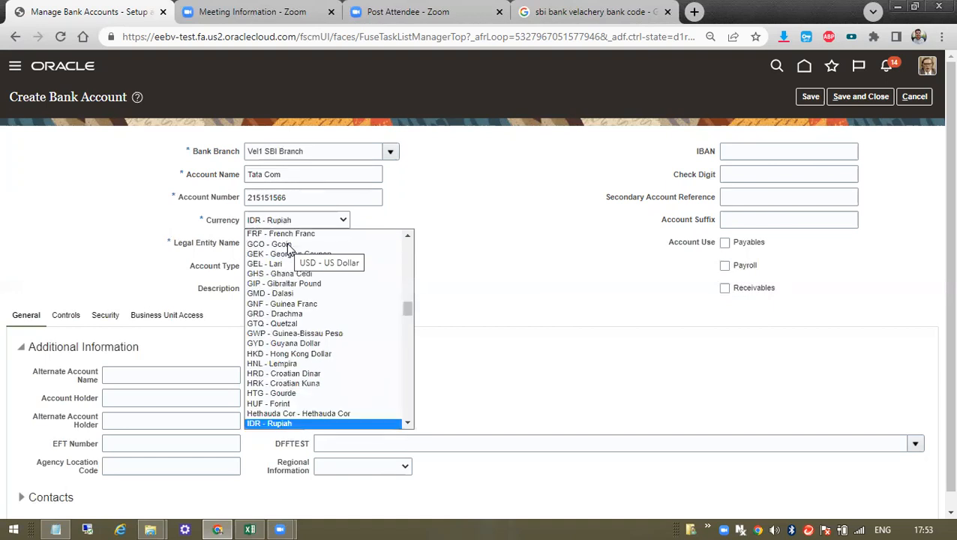
key(n)
key(Return)
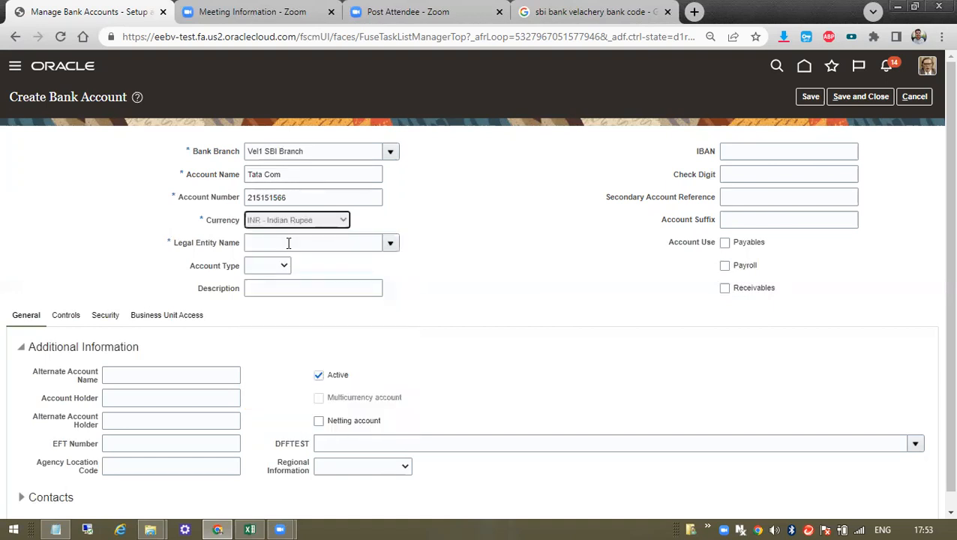
- Copy the Legal Entity Name label and paste it into the Notepad notes
click(288, 243)
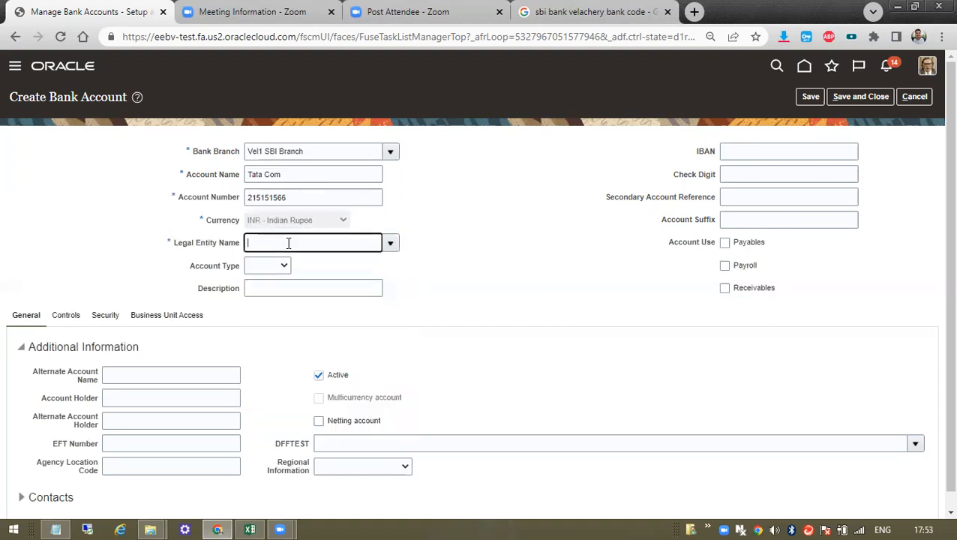
triple_click(206, 245)
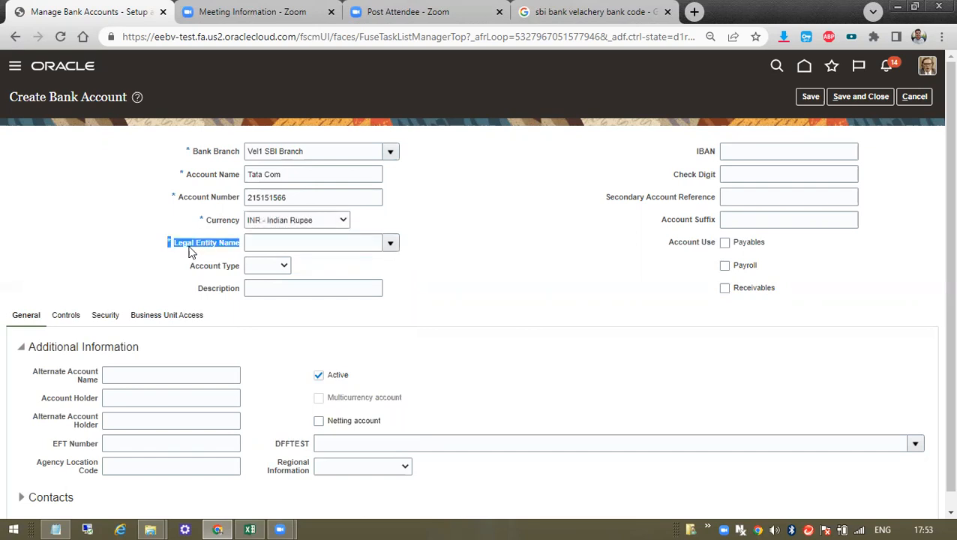
drag(170, 242, 243, 239)
key(ctrl+c)
click(56, 529)
key(ctrl+v)
- Add several 'ok' lines below the Legal Entity Name label in Notepad
click(539, 192)
key(Return)
key(Return)
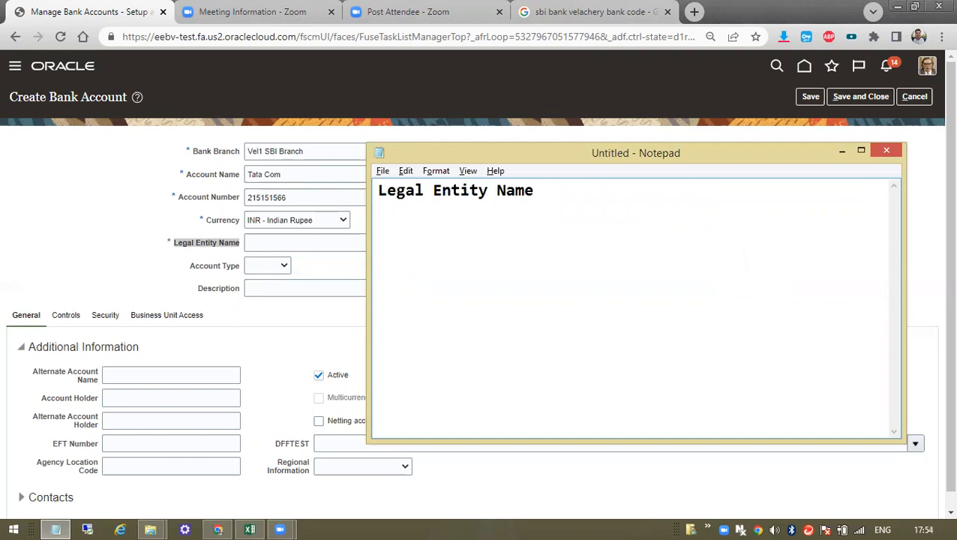
text(C=ok)
key(BackSpace)
key(BackSpace)
key(BackSpace)
key(BackSpace)
text(ok)
key(Return)
text(ok)
key(Return)
drag(380, 191, 543, 174)
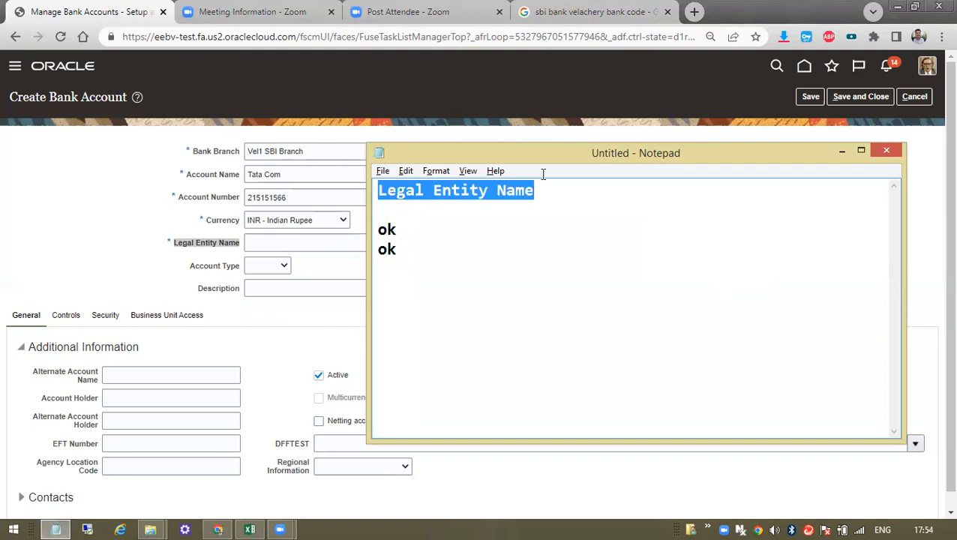
click(434, 255)
key(Down)
text(ok)
key(Return)
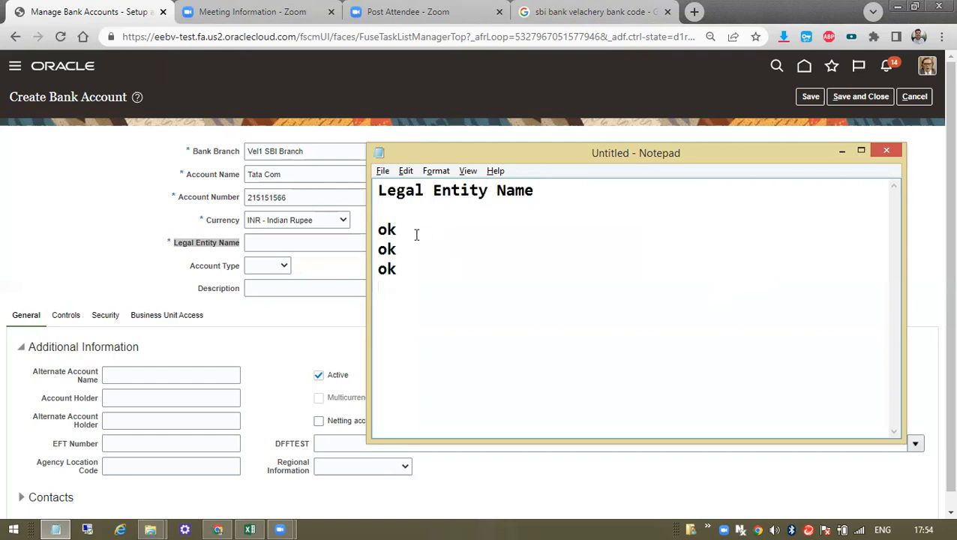
drag(377, 190, 548, 184)
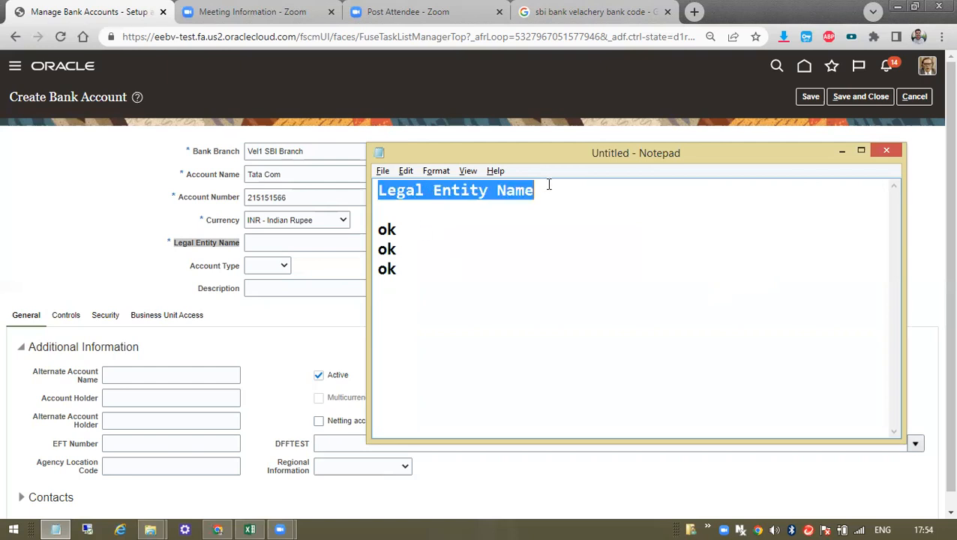
click(437, 278)
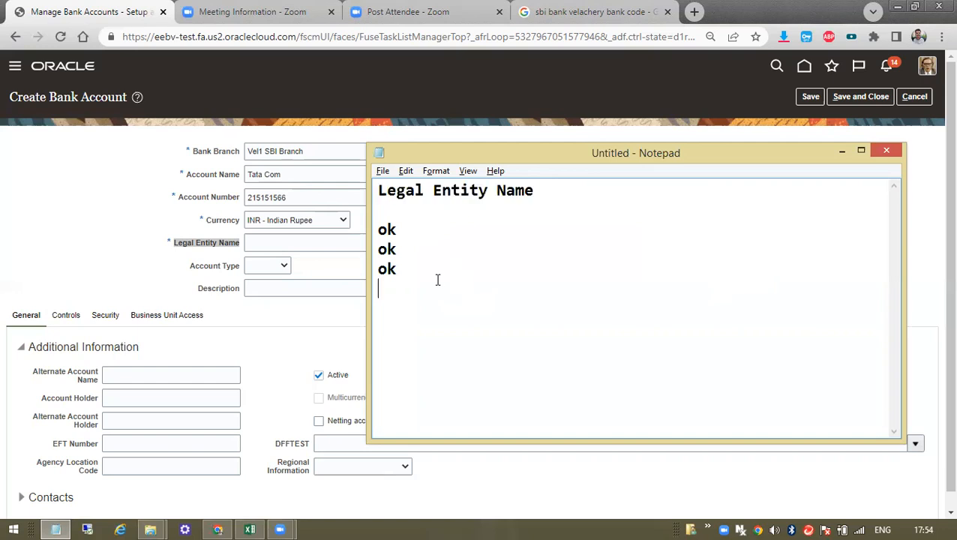
- Type the question 'Relationship Between Employee and Employer?' on a new line
key(Return)
key(Return)
text(Relat)
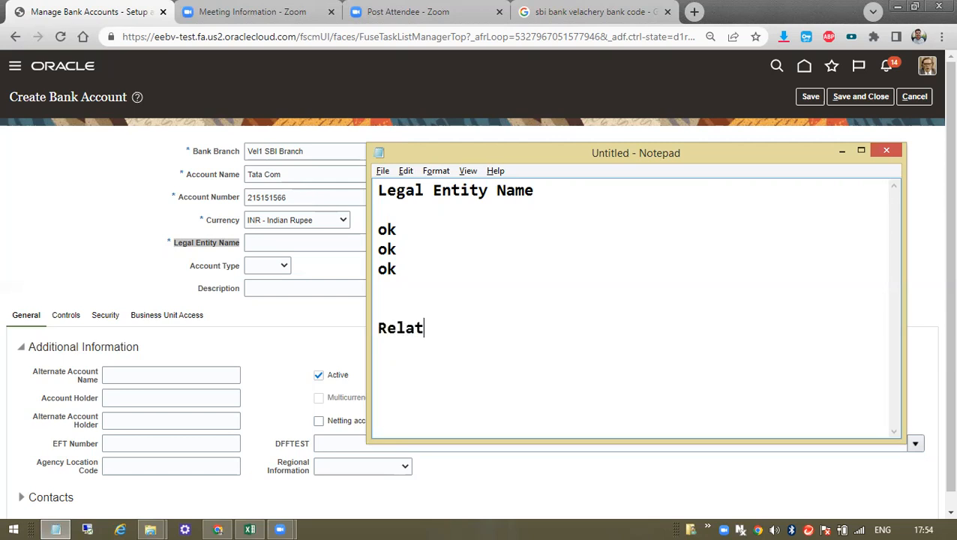
text(iobs)
key(BackSpace)
key(BackSpace)
text(nship )
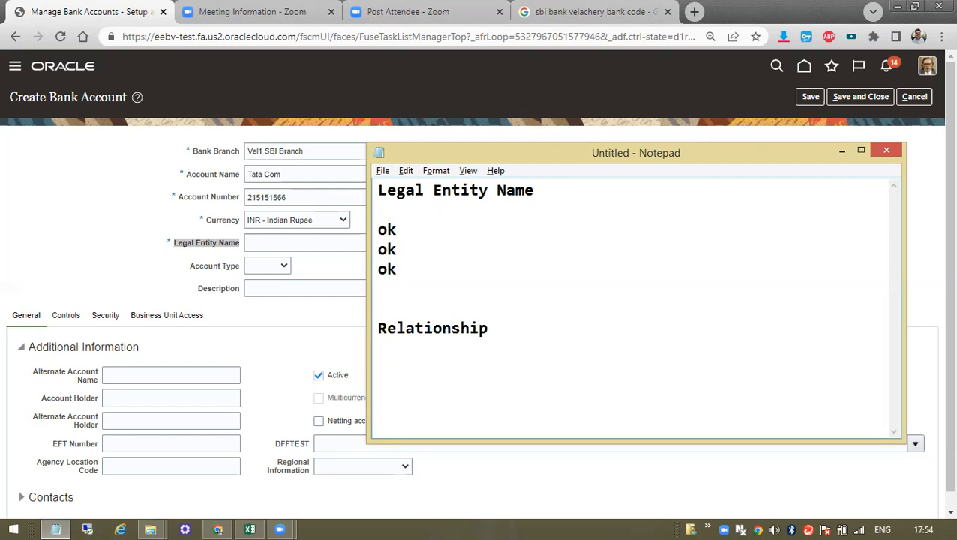
text(Between Employe)
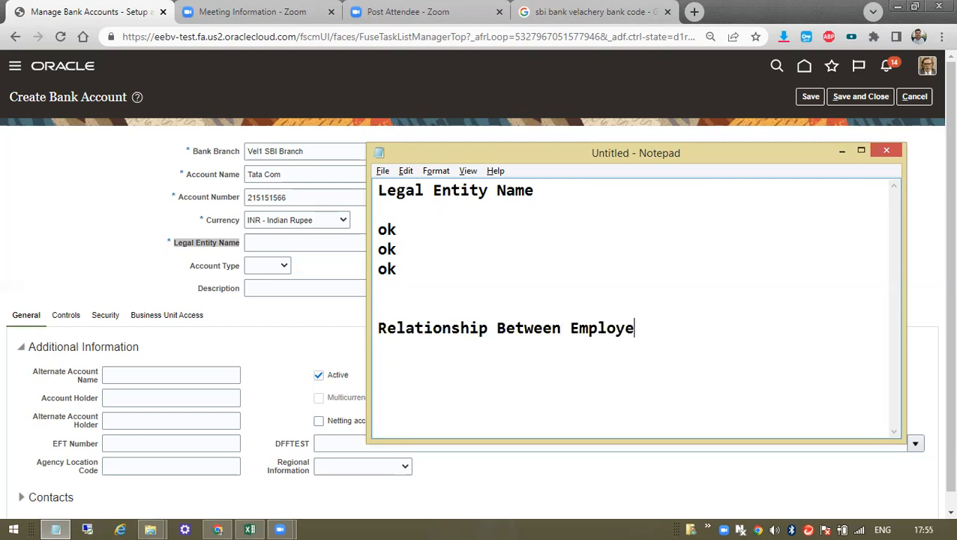
text(e and Employer.)
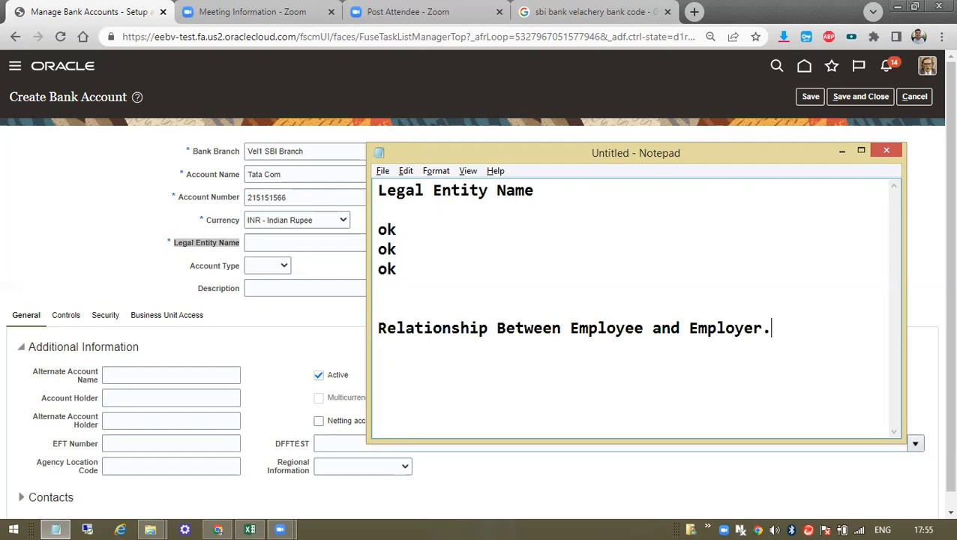
key(BackSpace)
text(?)
key(Return)
key(Return)
- Add the lines 'Employee : Person/Worker/' and 'Employer: Legal Employer or Legal Entity'
text(Employer Per)
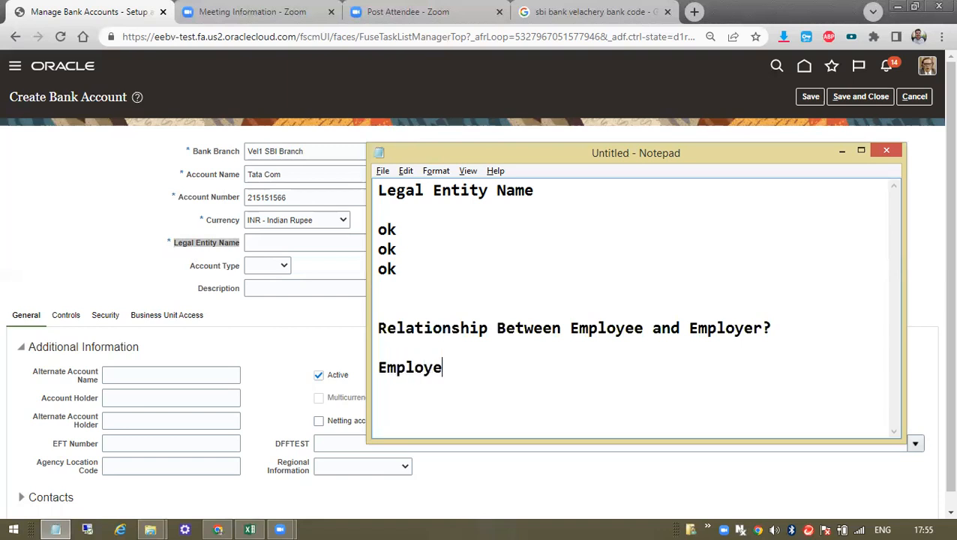
key(BackSpace)
key(BackSpace)
key(BackSpace)
key(BackSpace)
key(BackSpace)
text(e : Perso)
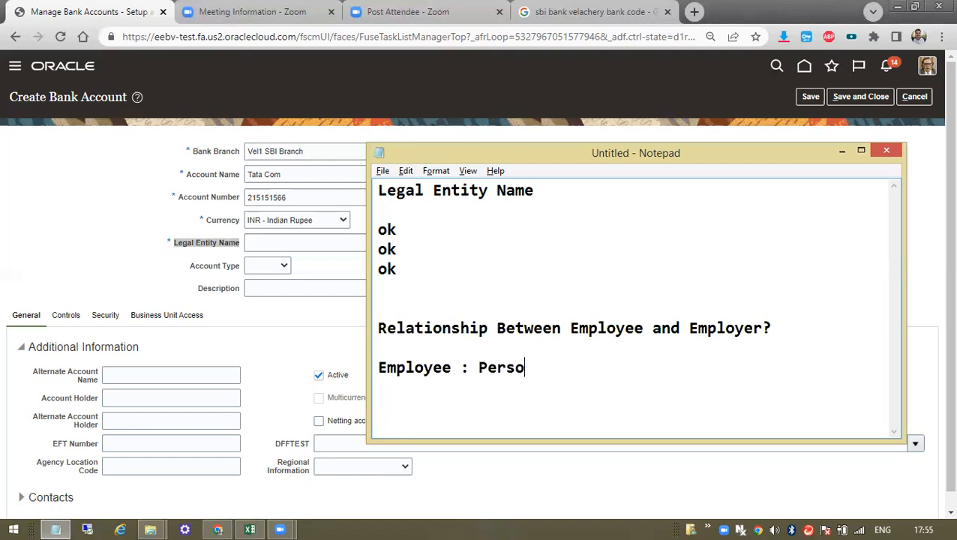
text(n/Worker/)
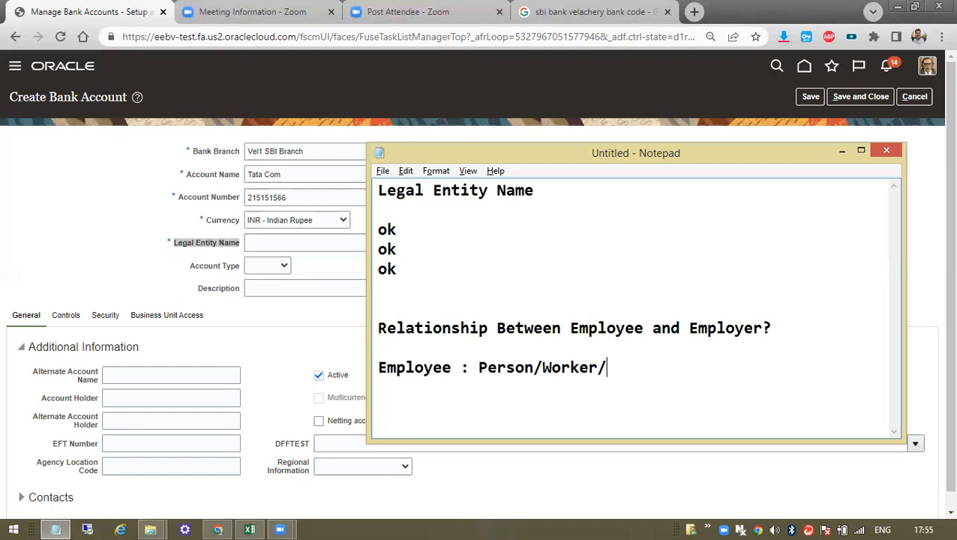
text(Employ: Legal E)
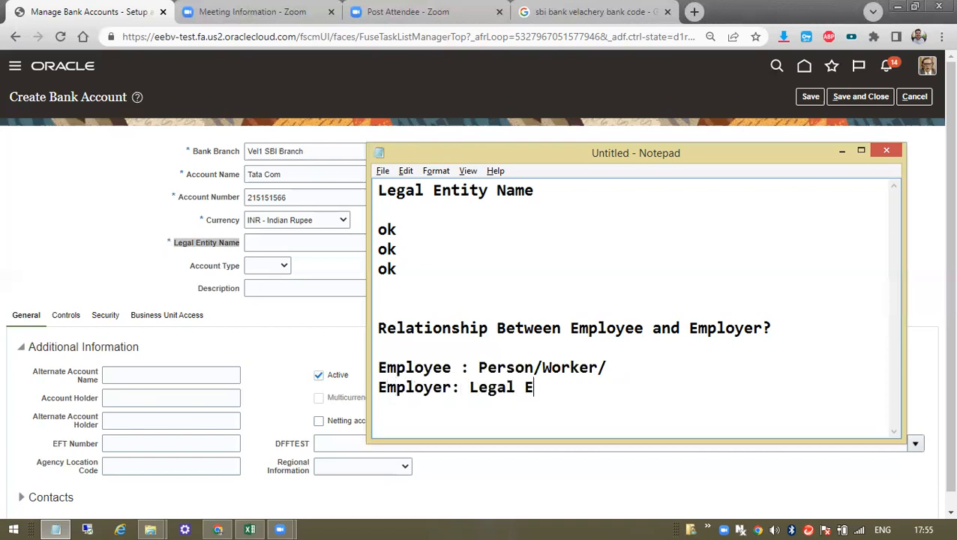
text(mployer or )
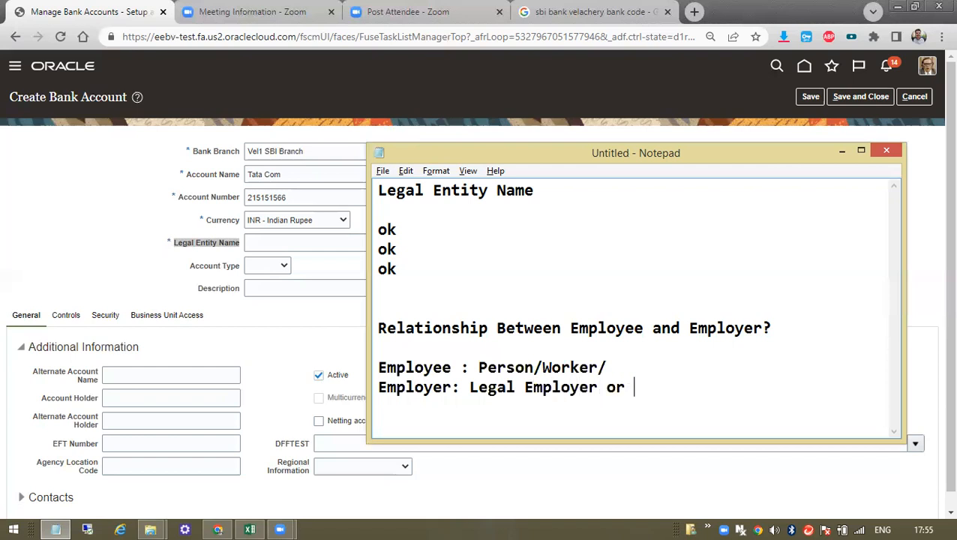
text(Legal Entoir)
key(BackSpace)
key(BackSpace)
key(BackSpace)
text(ity)
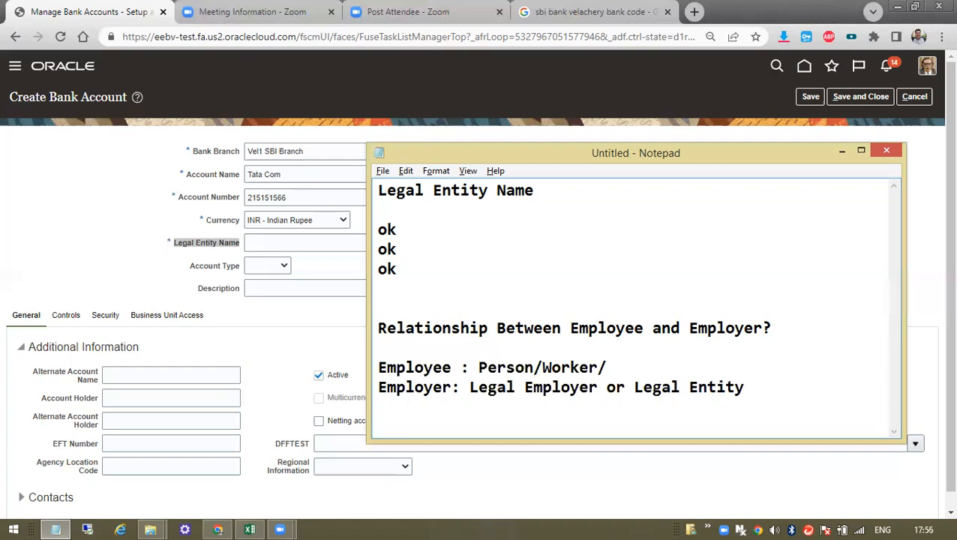
text(Eve)
key(BackSpace)
key(BackSpace)
key(BackSpace)
key(BackSpace)
text(TATA GROUP)
key(Return)
text(taT)
key(BackSpace)
key(BackSpace)
key(BackSpace)
text(tat)
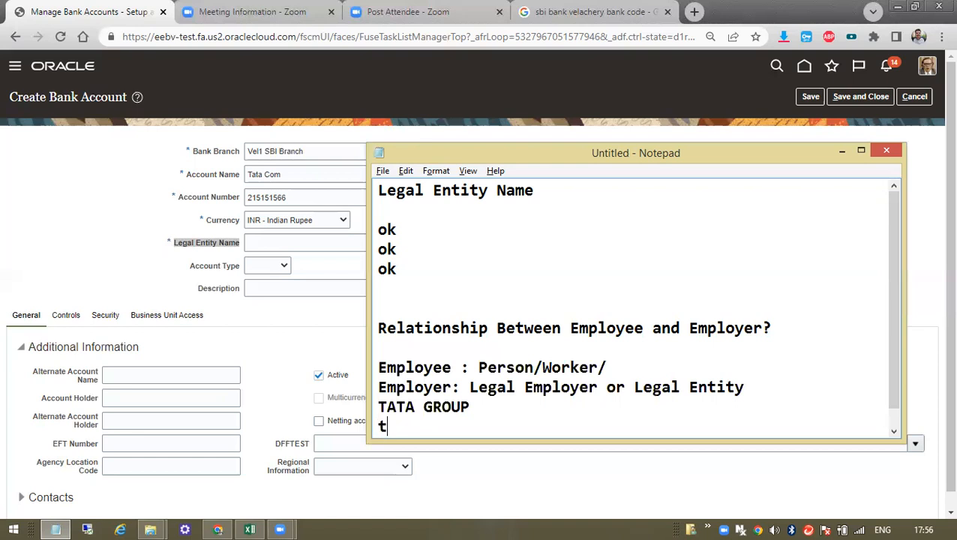
key(BackSpace)
key(BackSpace)
key(BackSpace)
key(BackSpace)
key(BackSpace)
key(BackSpace)
key(BackSpace)
key(BackSpace)
key(BackSpace)
key(BackSpace)
key(BackSpace)
key(BackSpace)
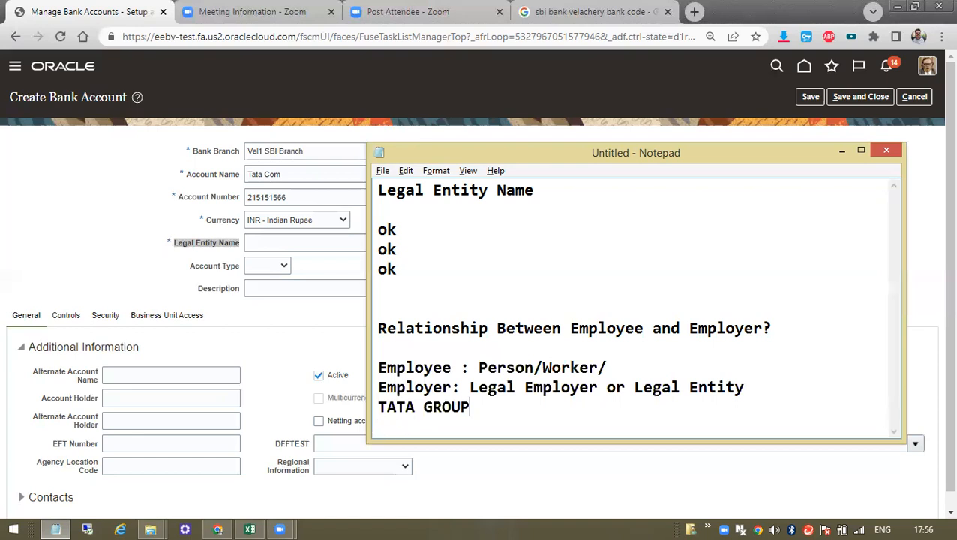
key(BackSpace)
key(BackSpace)
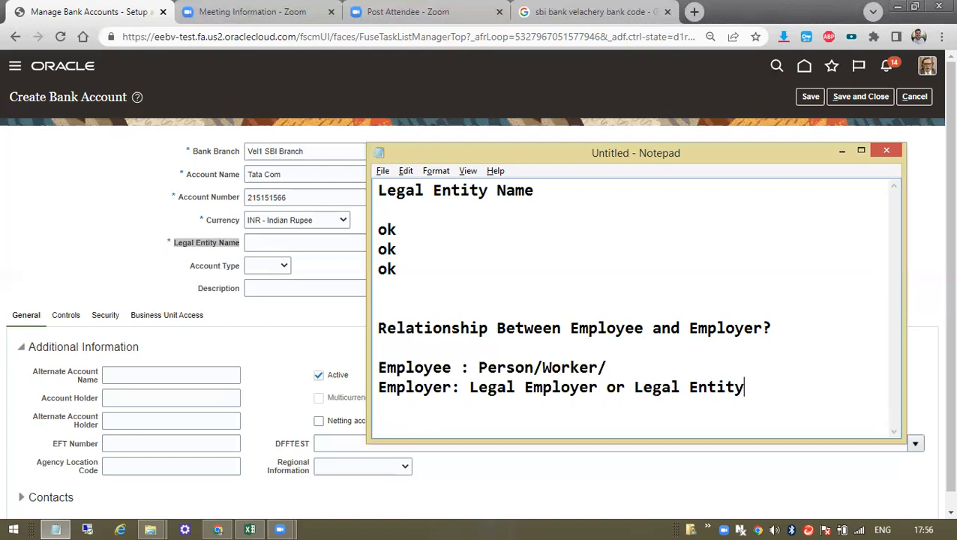
drag(471, 367, 656, 373)
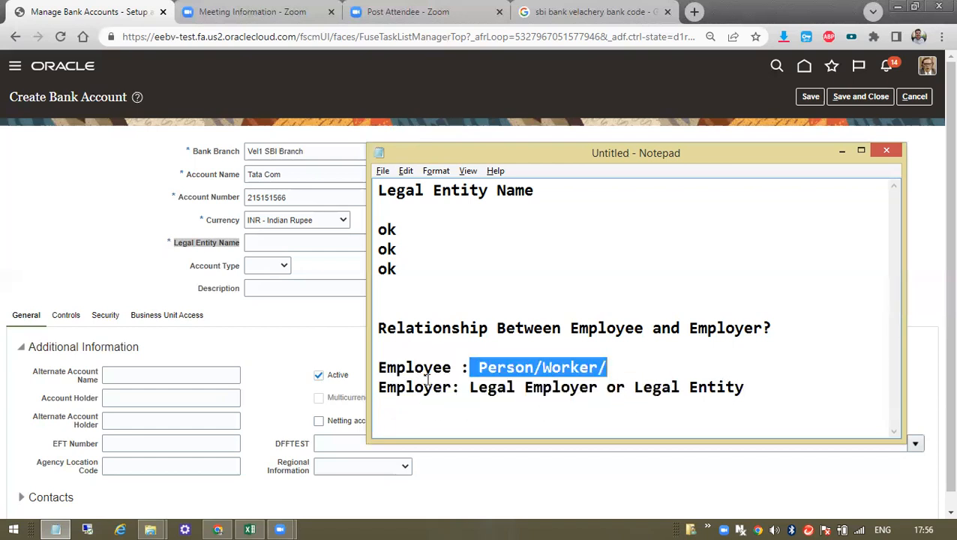
- Choose 45K IND Legal Entity as the legal entity and paste its name into Notepad
click(300, 243)
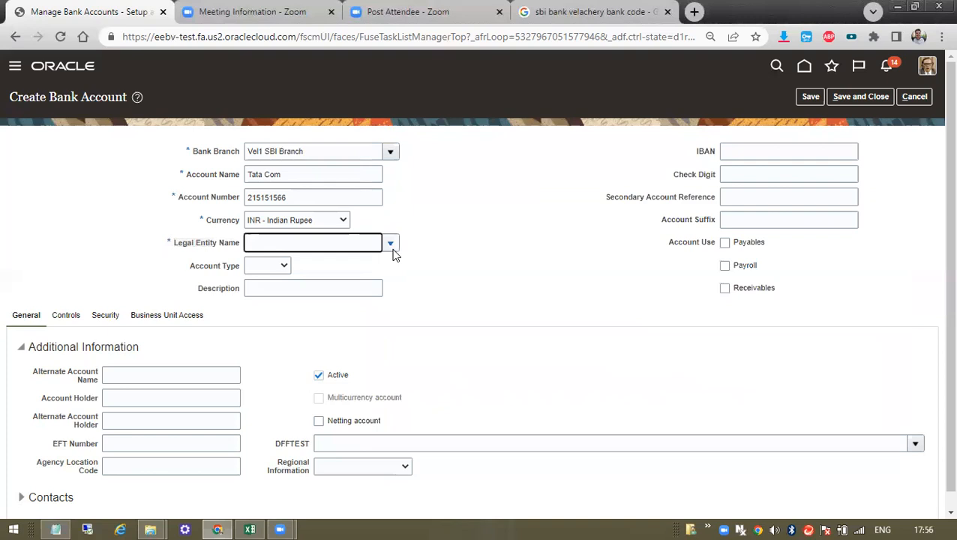
click(391, 244)
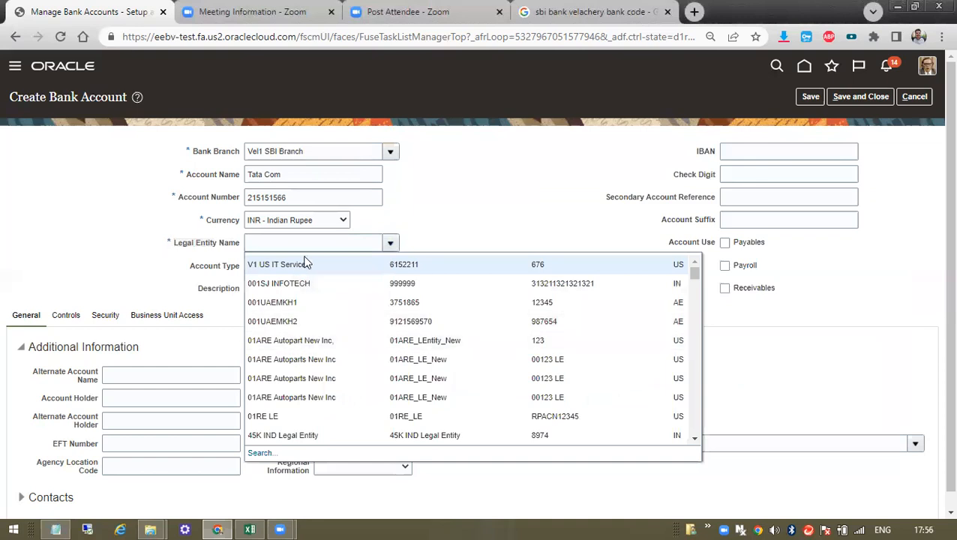
click(276, 448)
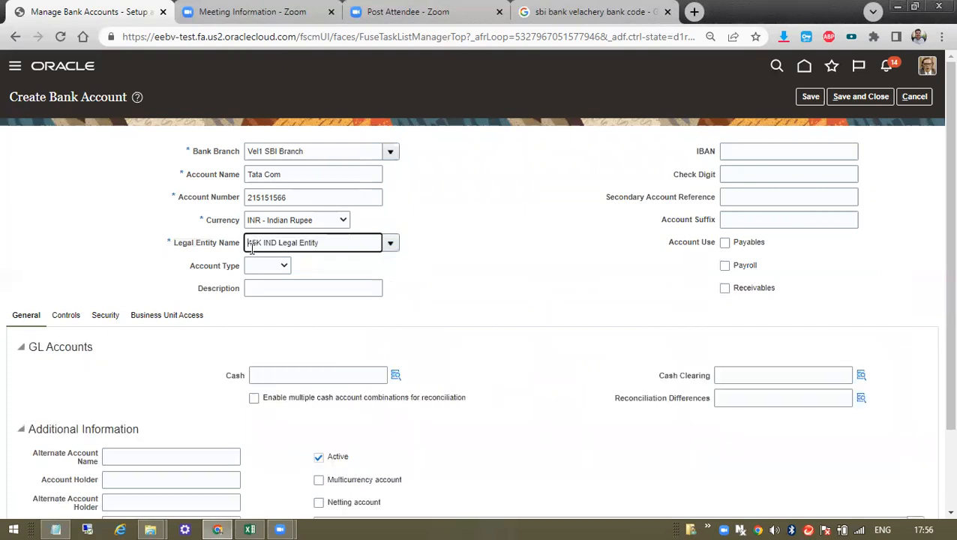
drag(319, 240, 235, 246)
key(ctrl+c)
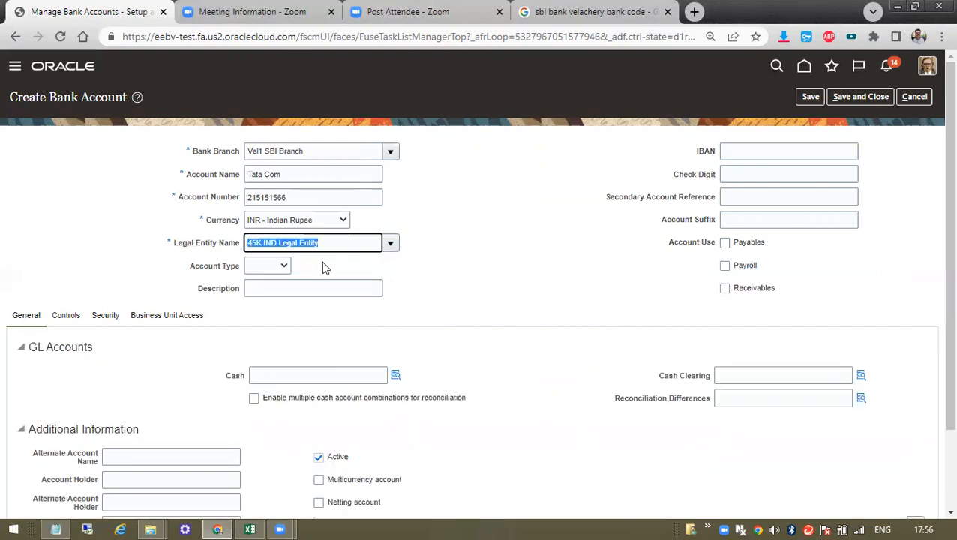
key(alt+Tab)
click(771, 391)
key(ctrl+v)
key(alt+Tab)
- Add a new notes line reading '2005 2006 EBS' below the legal entity name
click(252, 265)
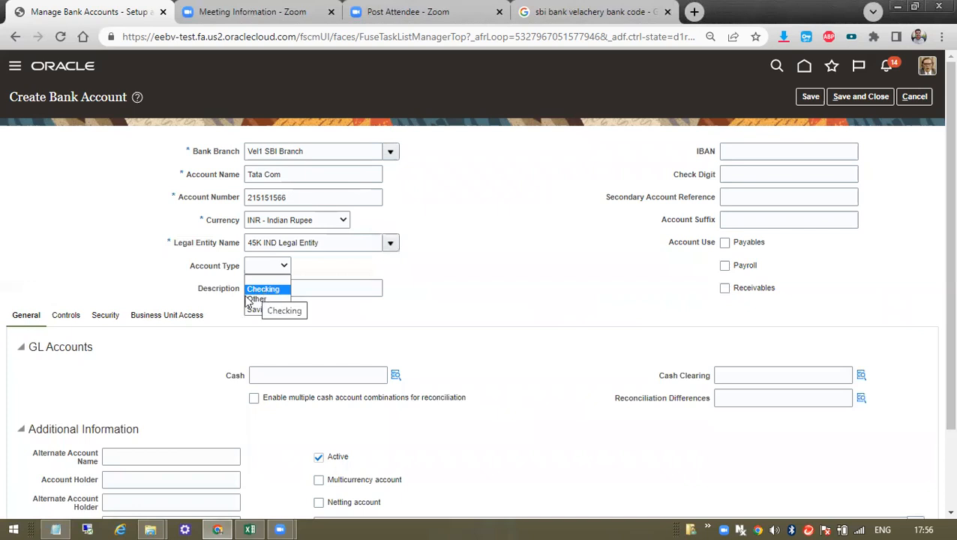
key(alt+Tab)
key(Return)
key(Return)
text(2005)
text( 2006)
text( EBS)
- Correct the notes line to read '2005 2006 ERP'
key(BackSpace)
key(BackSpace)
text(E)
key(BackSpace)
text(RP)
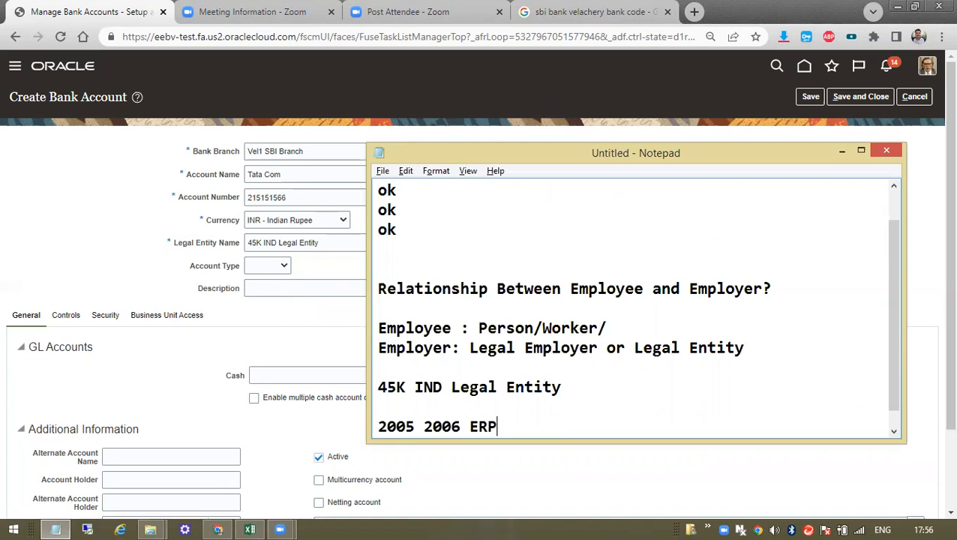
- Set the bank account's Account Type to Other
key(alt+Tab)
click(284, 269)
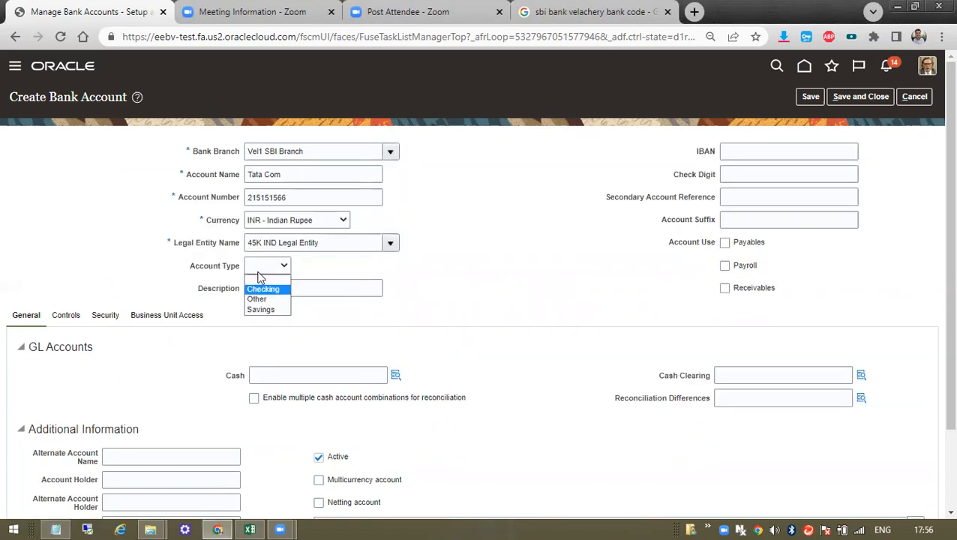
key(alt+Tab)
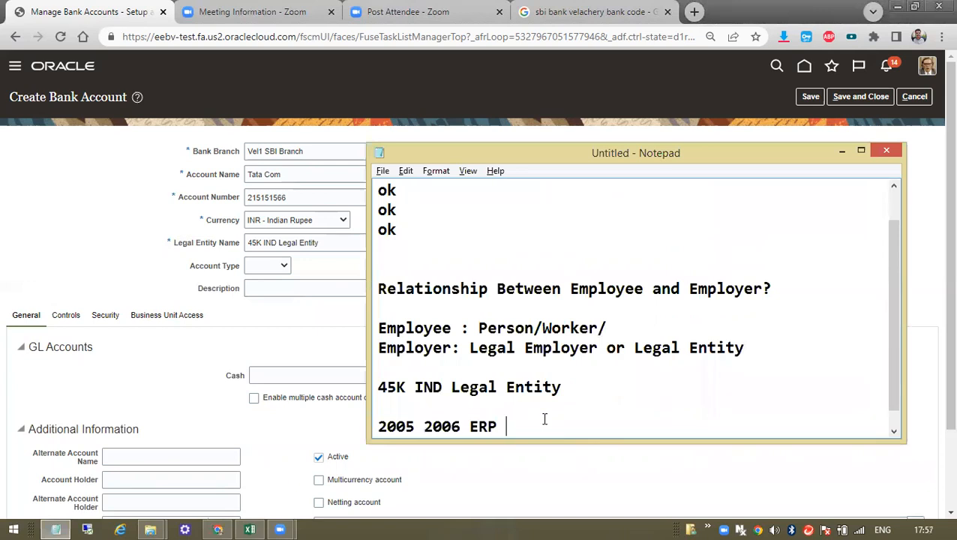
drag(508, 425, 376, 385)
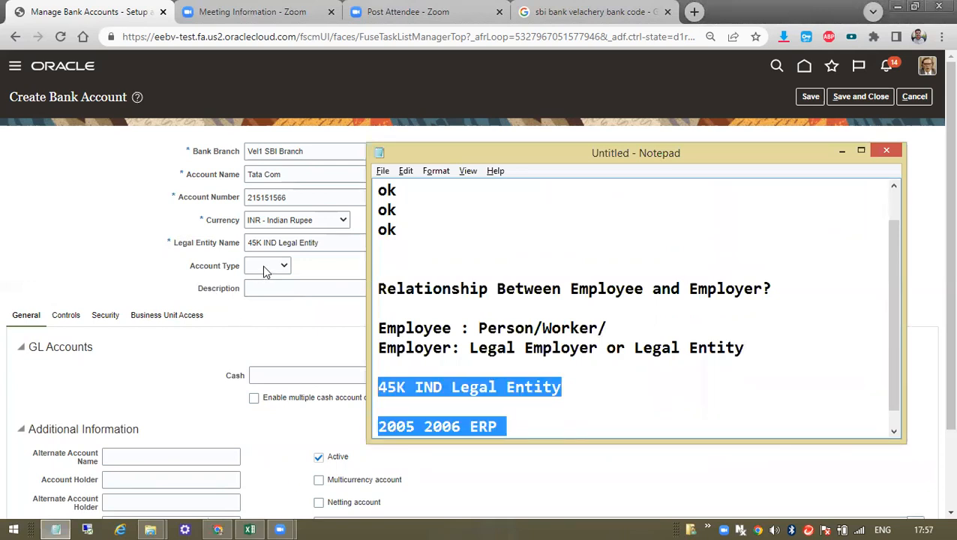
click(263, 272)
click(263, 297)
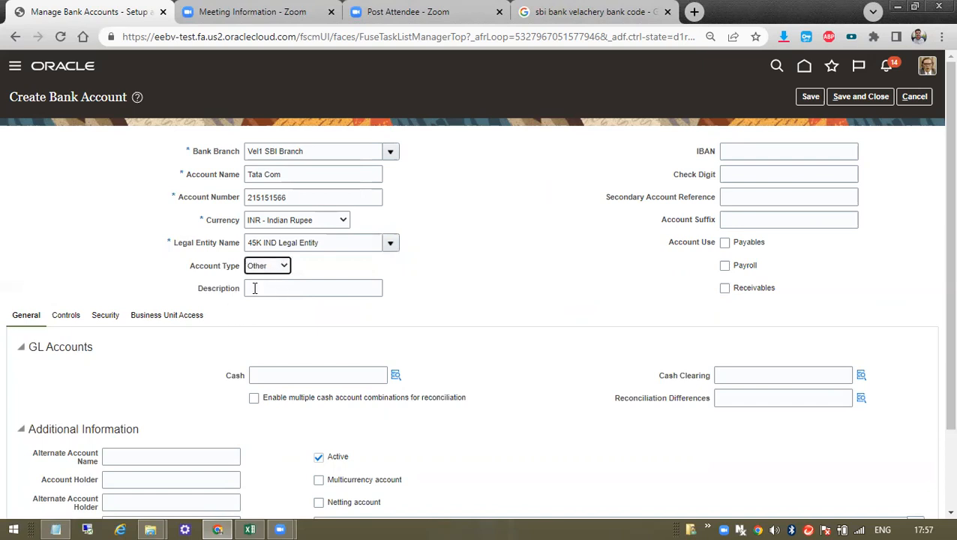
- Change the Account Type from Other to Savings
click(254, 288)
key(alt+Tab)
key(alt+Tab)
click(270, 266)
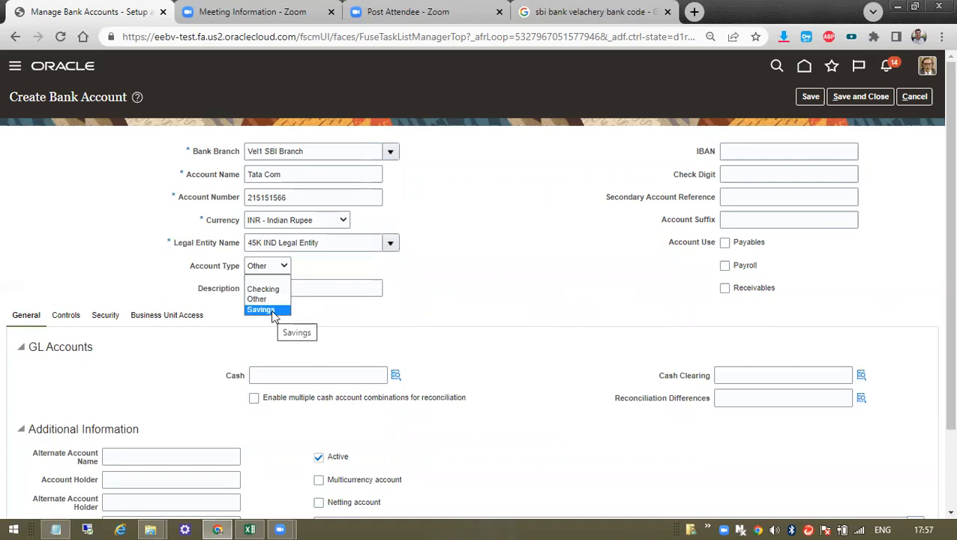
click(272, 313)
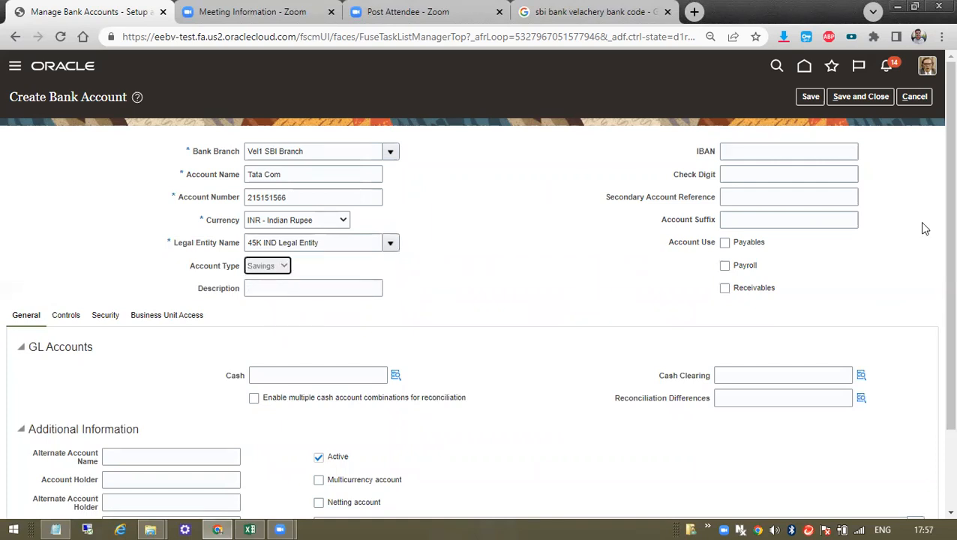
- Copy the IBAN label and paste it into a new Google search
click(714, 152)
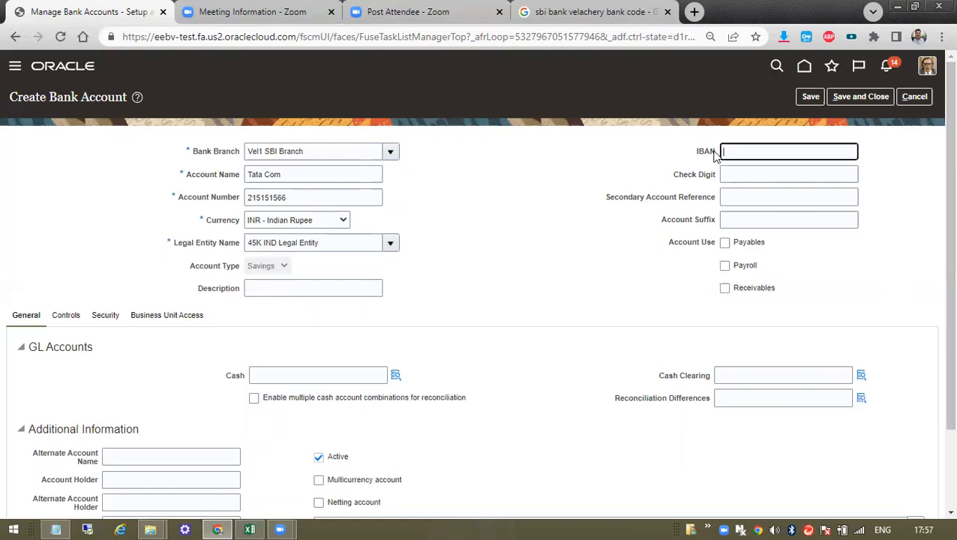
double_click(710, 154)
key(ctrl+c)
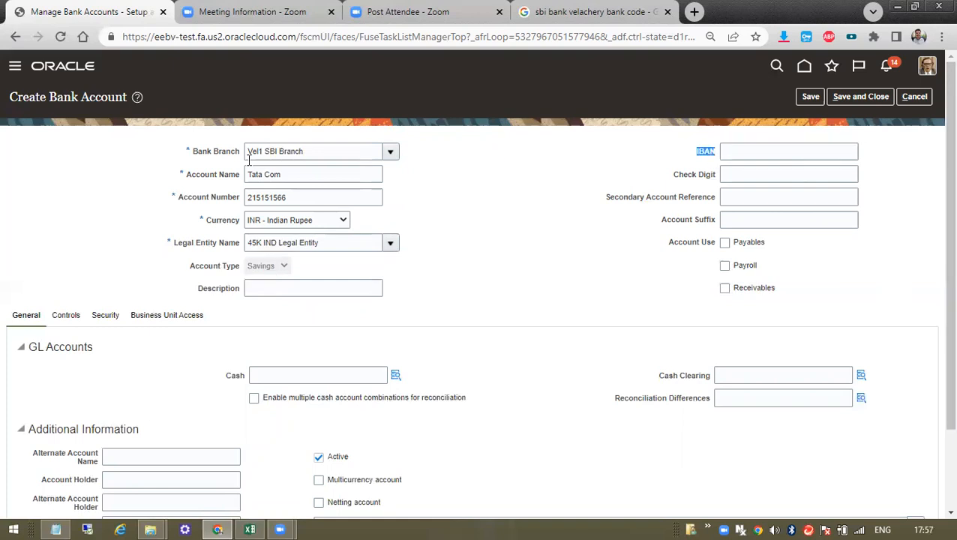
click(559, 15)
click(545, 35)
key(ctrl+v)
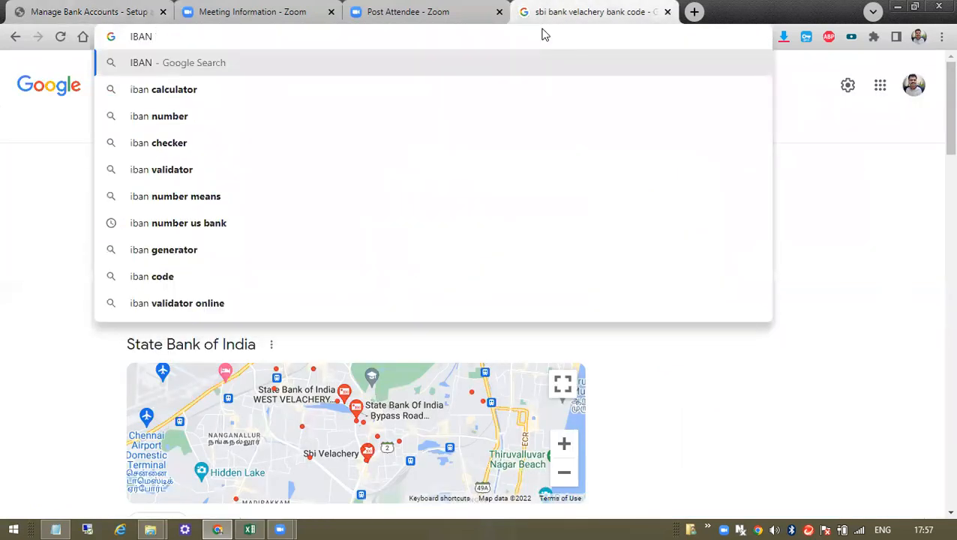
- Search Google for 'iban number means'
click(177, 223)
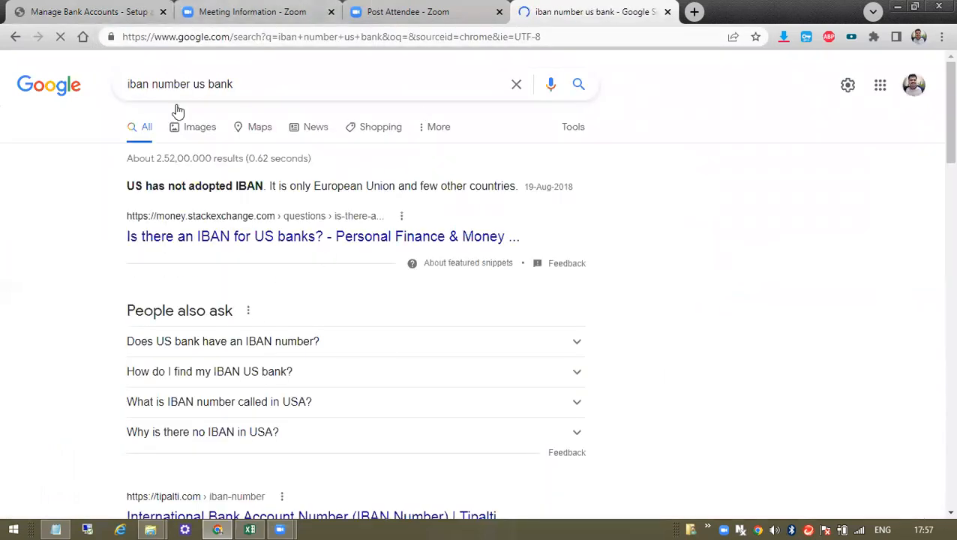
drag(193, 83, 339, 74)
key(BackSpace)
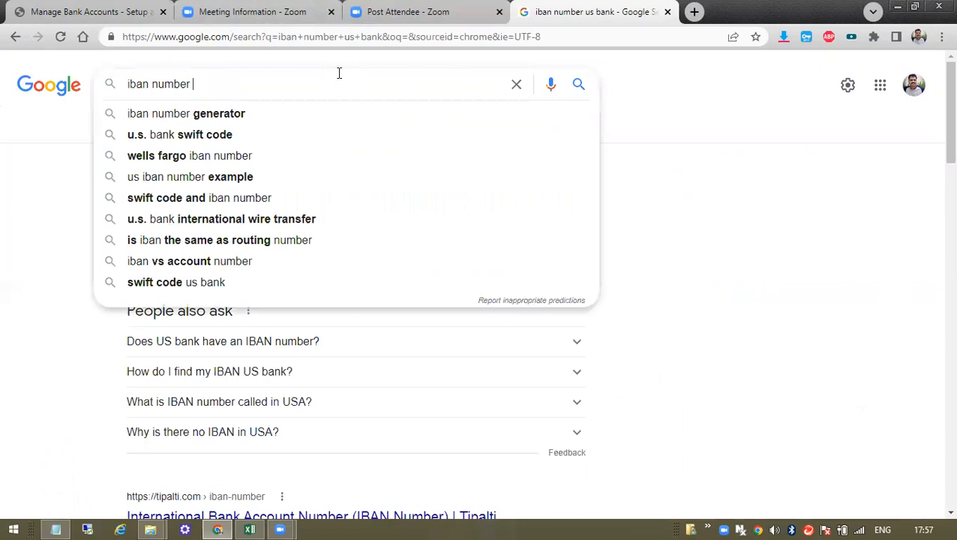
key(Down)
key(Return)
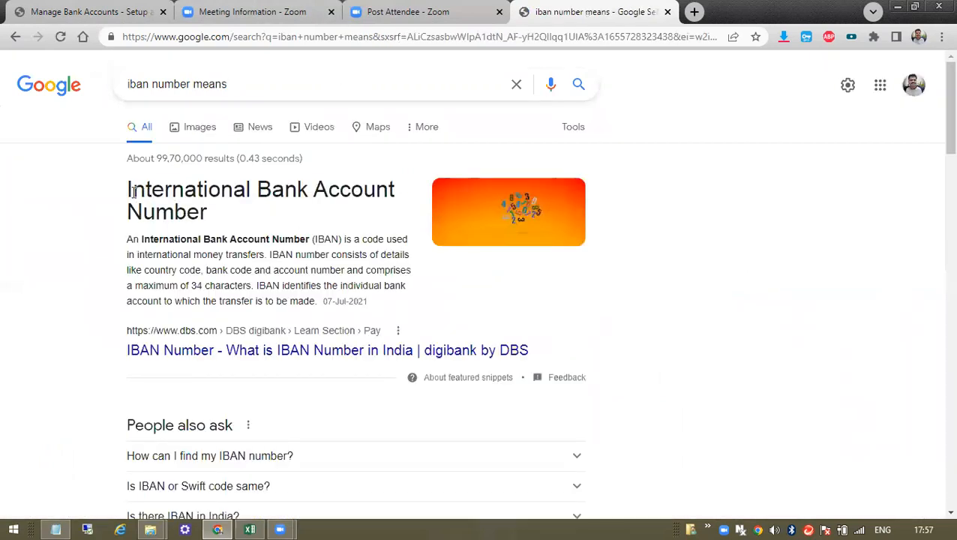
- Expand 'How can I find my IBAN number?', open the Telegraph article, then return to the form
drag(132, 192, 213, 217)
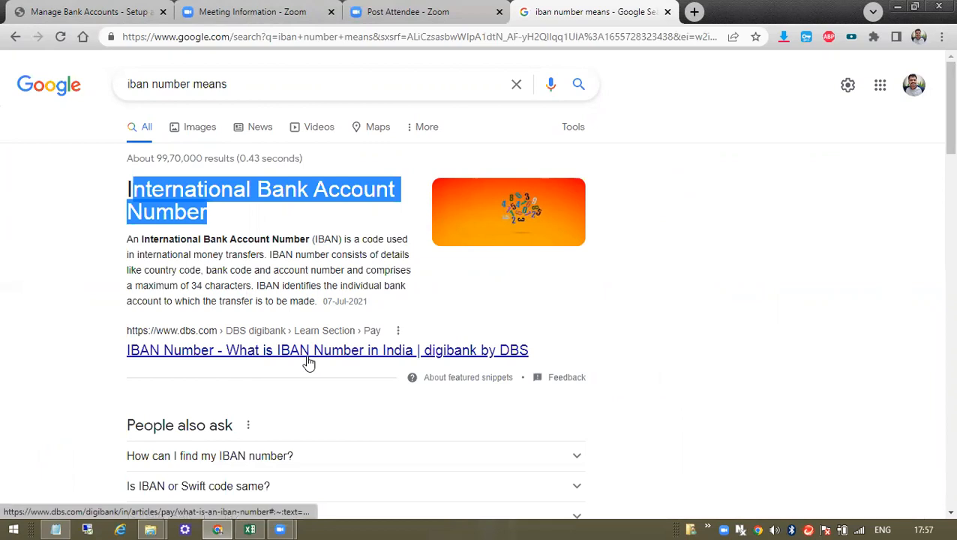
scroll(307, 363, down, 2)
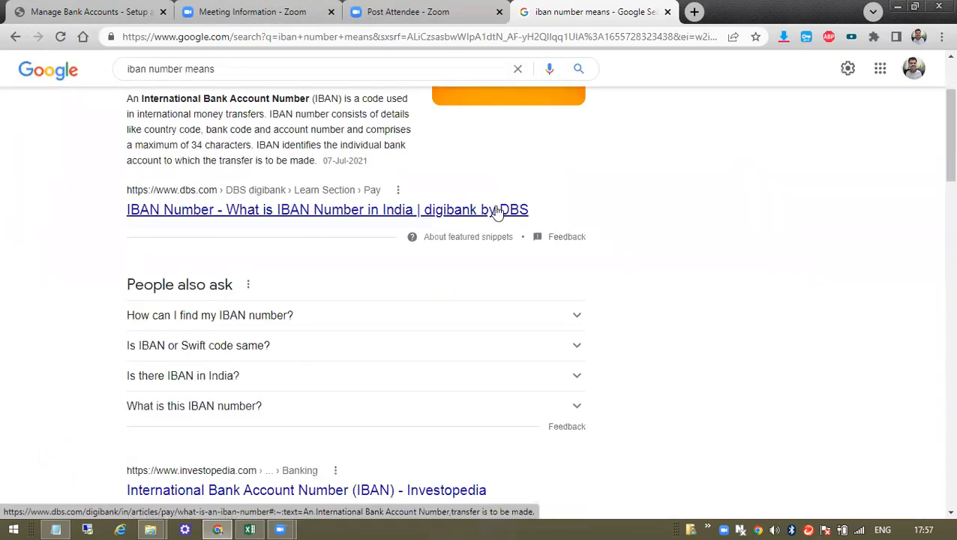
click(299, 325)
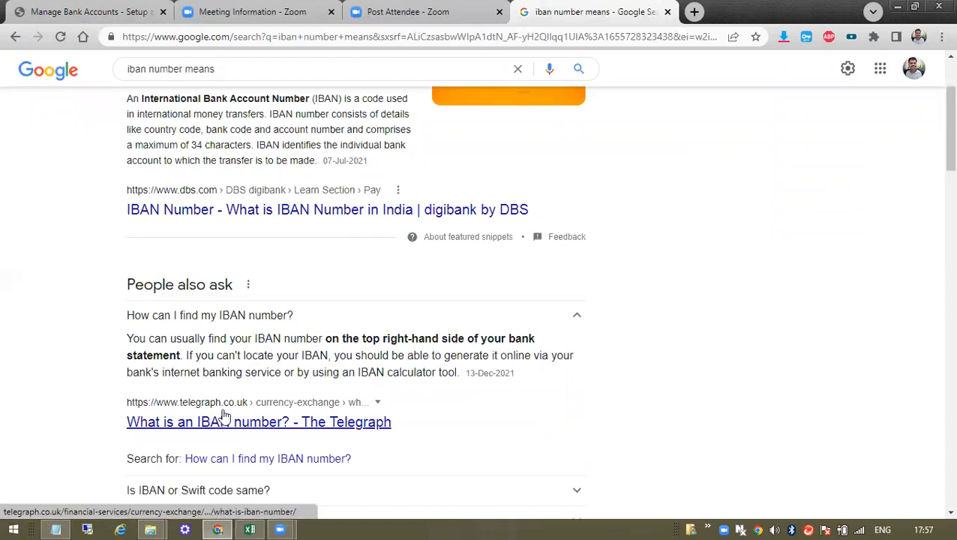
scroll(252, 402, down, 2)
click(278, 280)
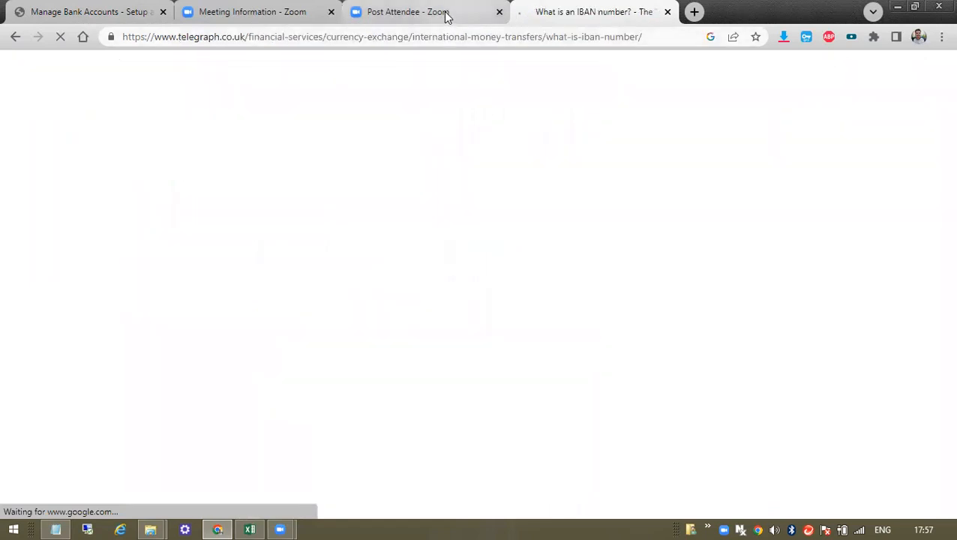
click(252, 11)
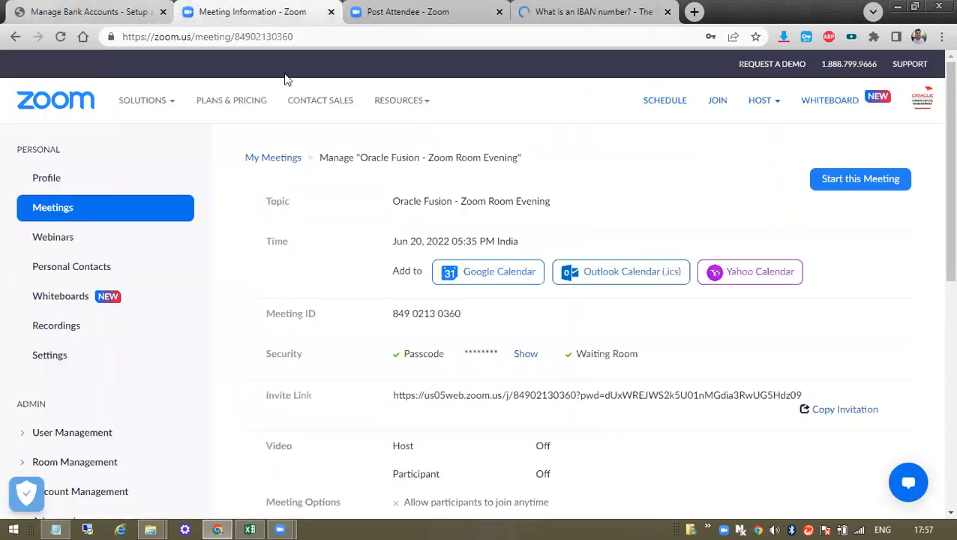
click(88, 11)
- Review the IBAN, Check Digit, Secondary Account Reference and Account Suffix fields
click(772, 175)
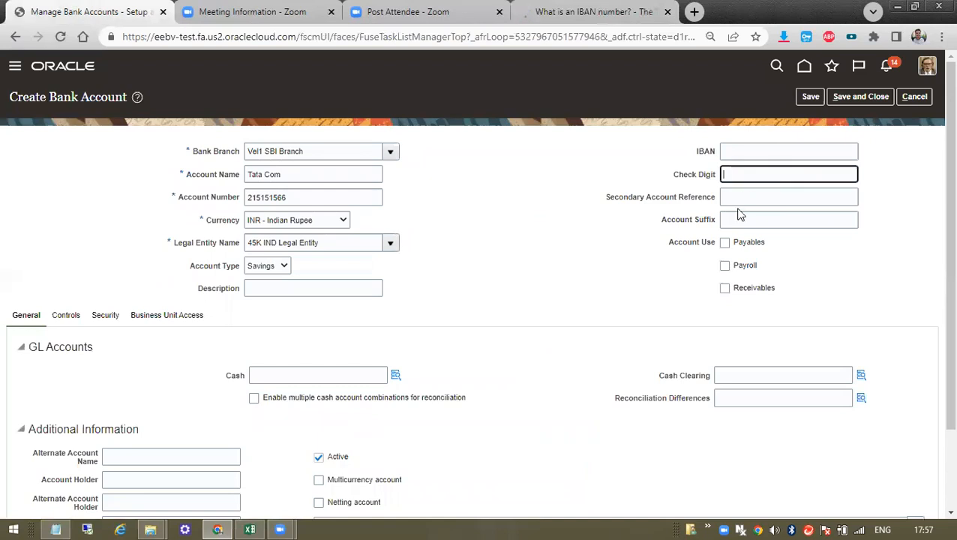
click(729, 152)
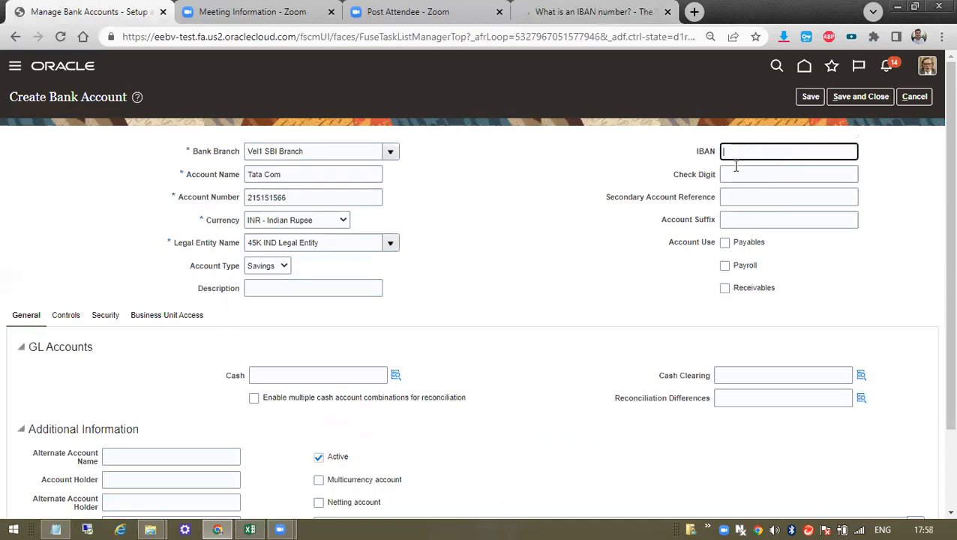
double_click(698, 153)
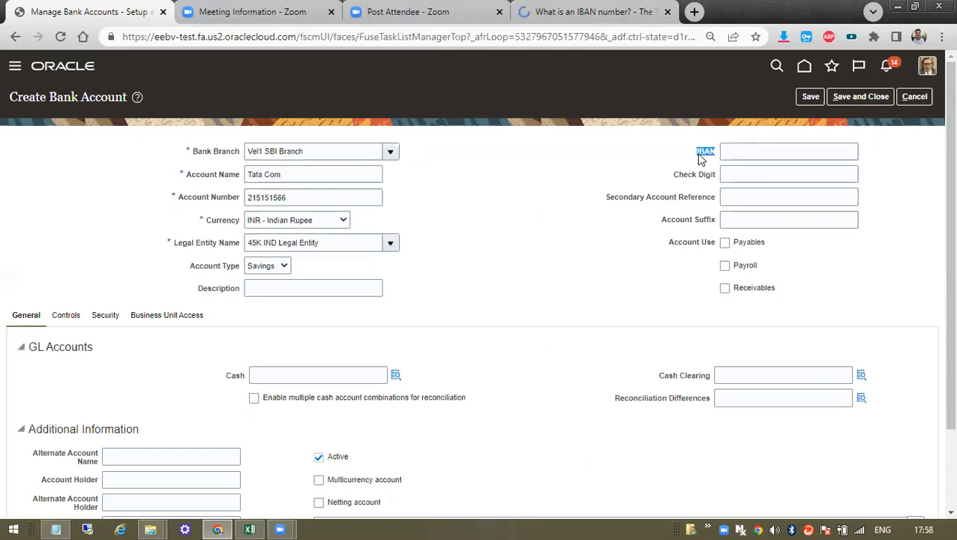
triple_click(688, 183)
double_click(690, 182)
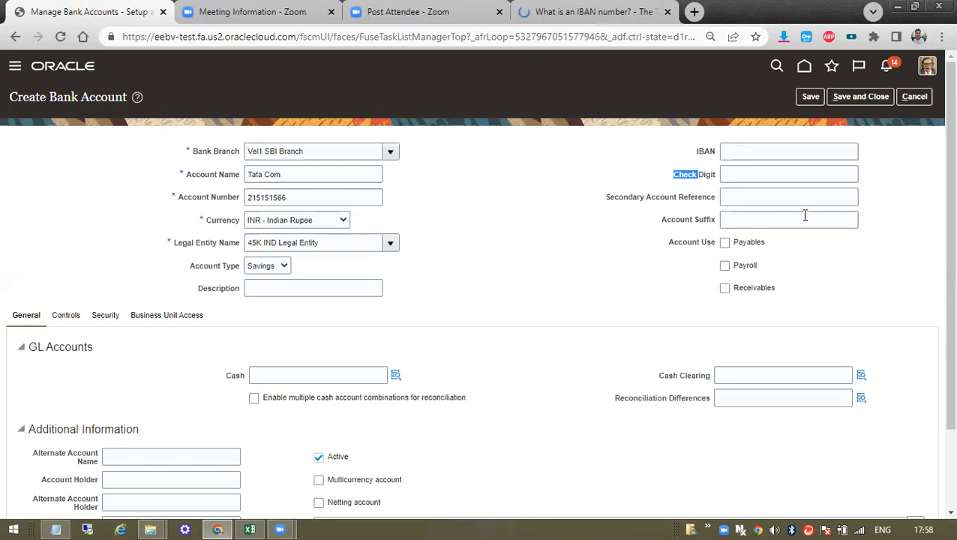
click(744, 175)
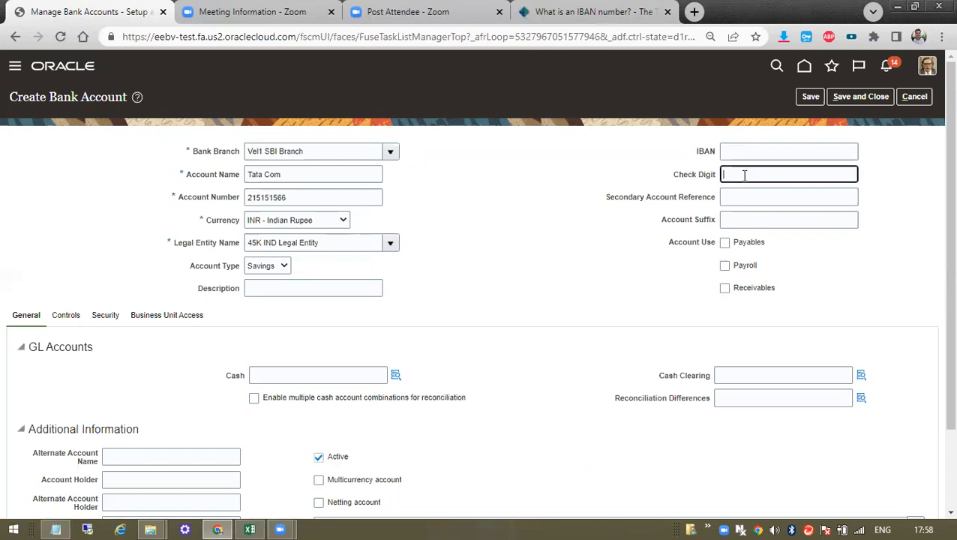
drag(673, 177, 717, 178)
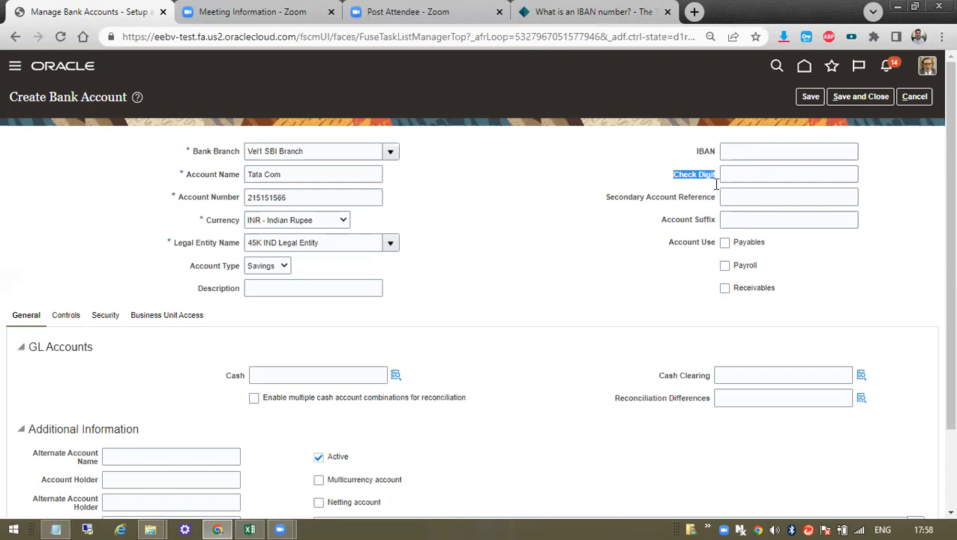
triple_click(698, 203)
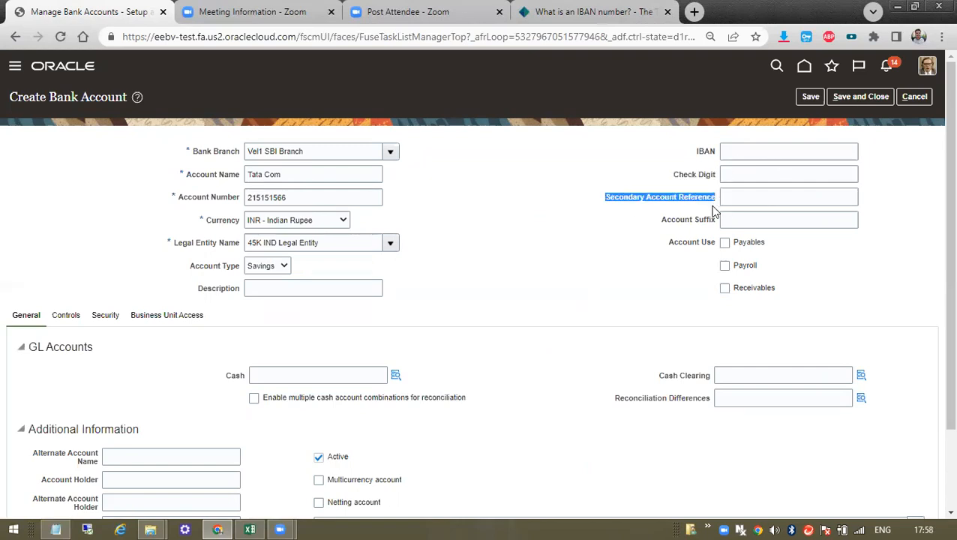
drag(666, 219, 720, 222)
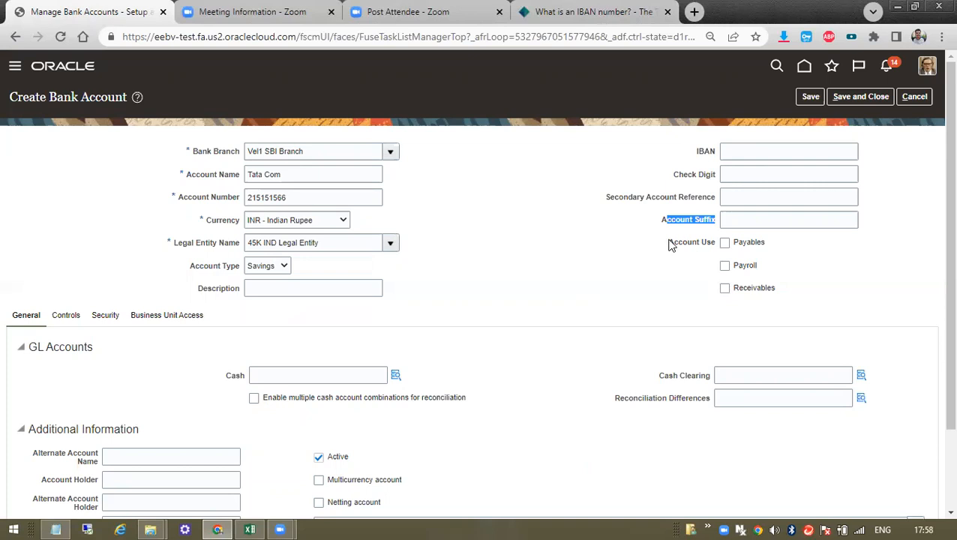
- Tick Payroll as the account use, leaving Payables and Receivables unchecked
drag(668, 242, 712, 243)
click(725, 266)
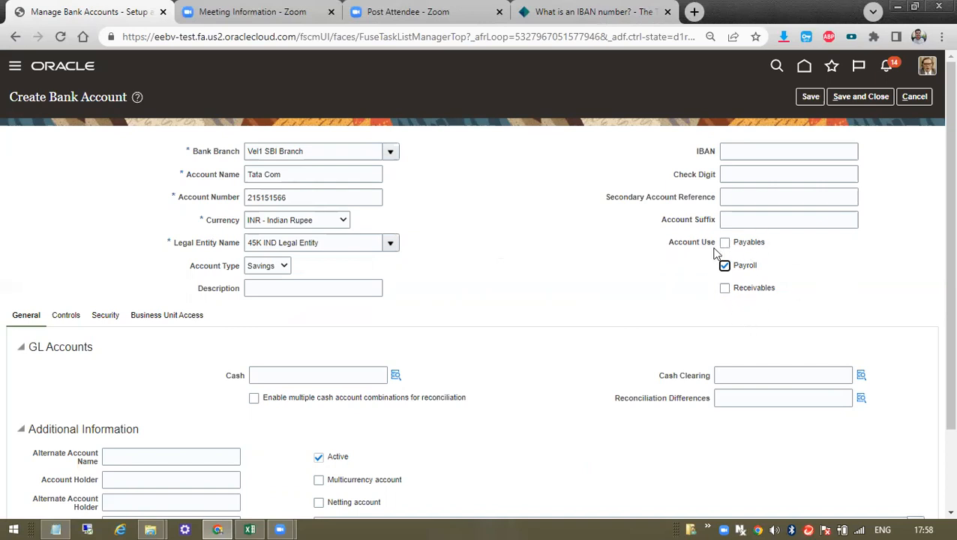
drag(774, 244, 721, 267)
drag(795, 294, 732, 292)
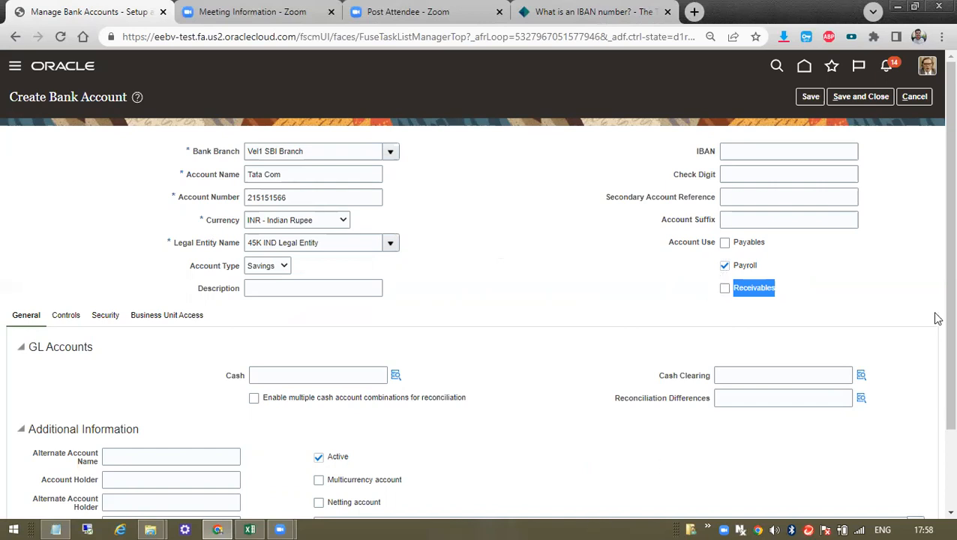
- Save the Tata Com bank account and acknowledge the saved confirmation
click(809, 98)
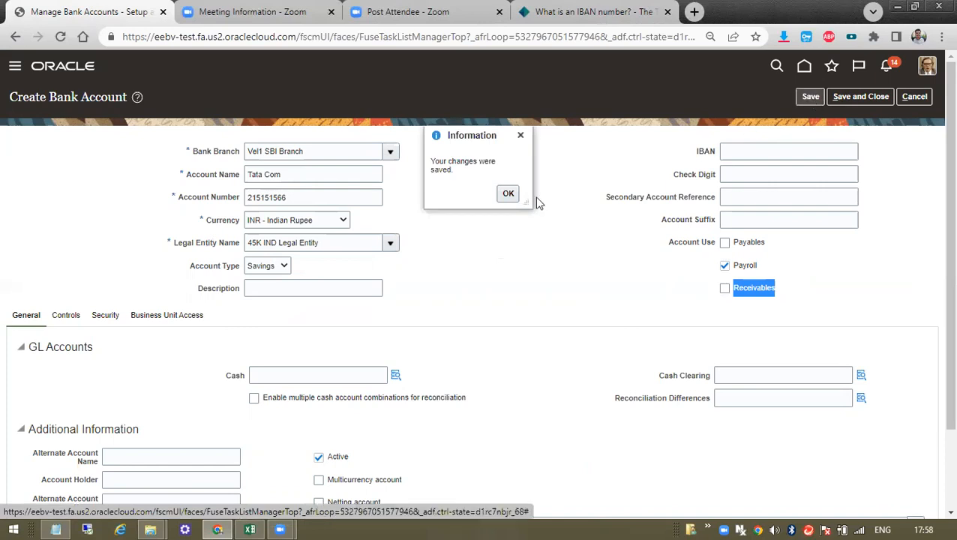
click(509, 192)
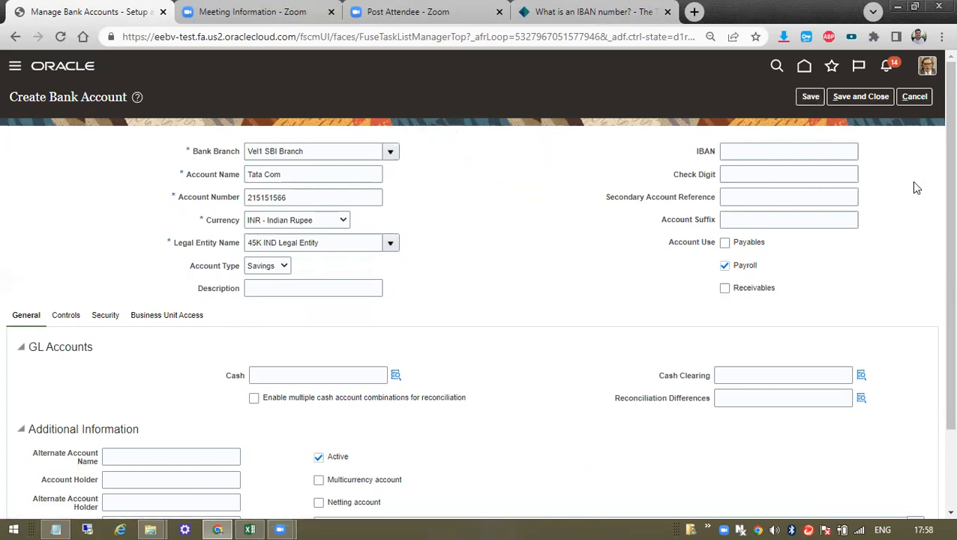
drag(30, 347, 89, 346)
scroll(103, 400, down, 3)
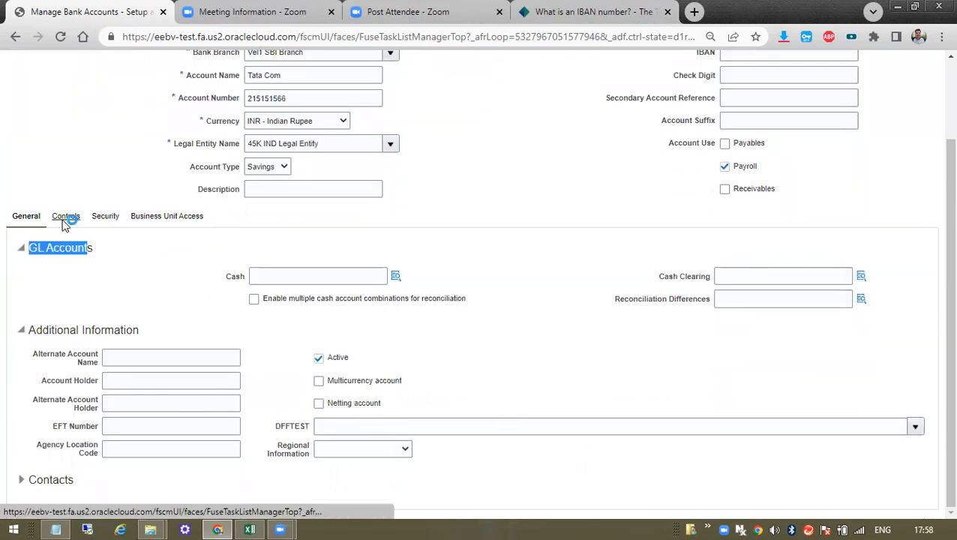
- Review the account's cash management Controls, then bring up its Security settings
click(64, 219)
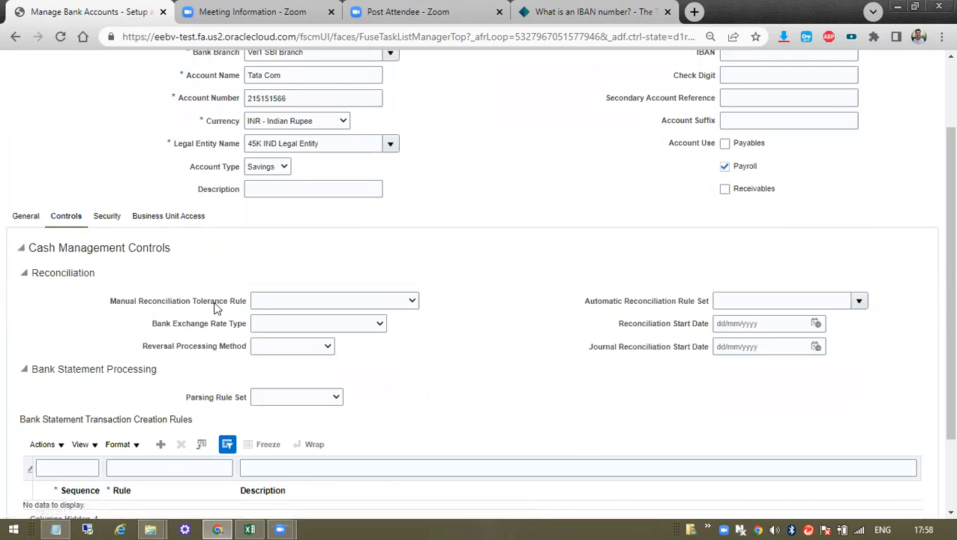
drag(237, 337, 455, 420)
scroll(455, 420, down, 2)
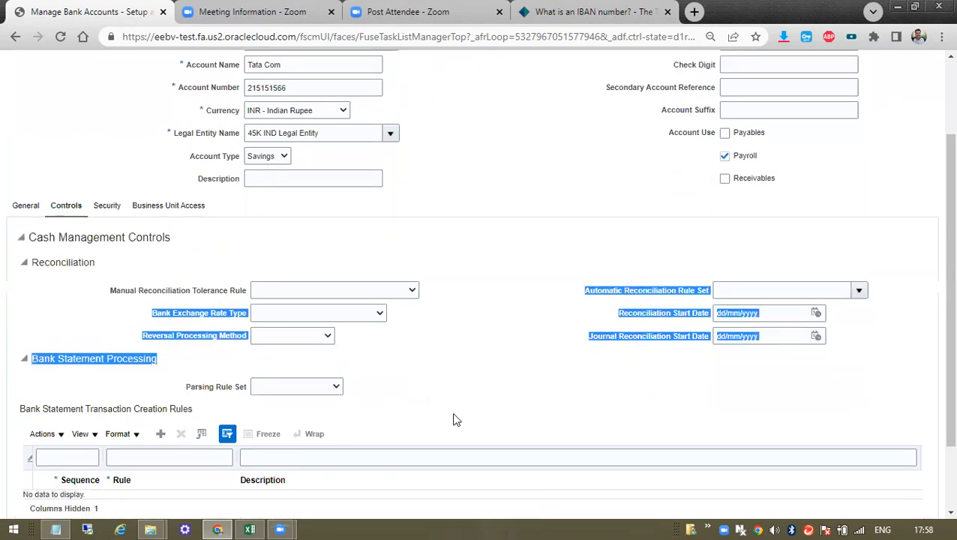
scroll(240, 350, up, 3)
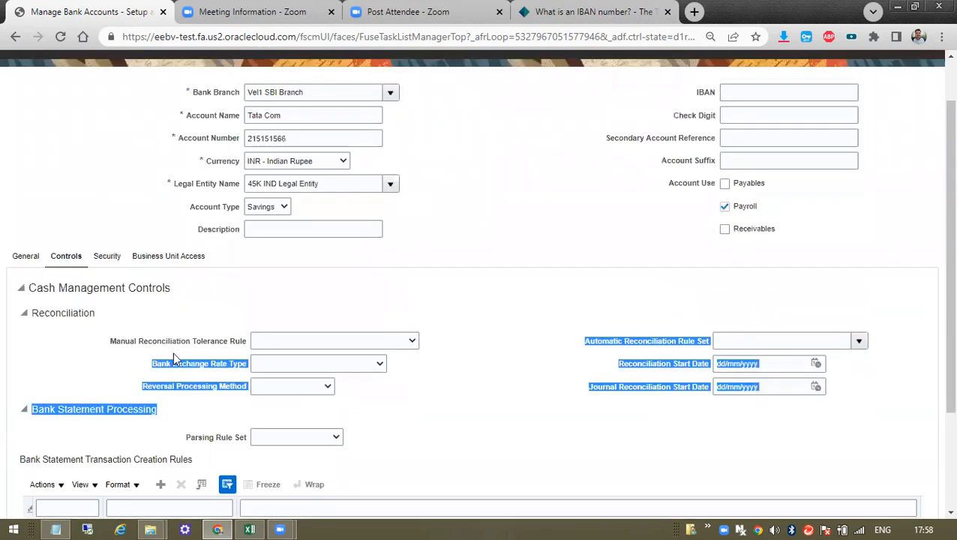
click(106, 256)
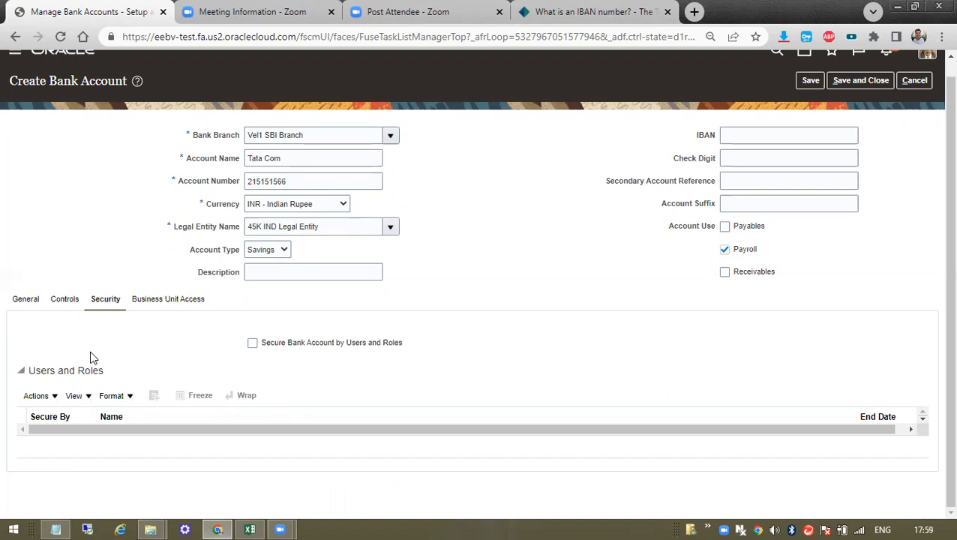
- Clear the old Notepad notes and write the lines USER 1 and USER 2
click(56, 529)
drag(379, 191, 653, 431)
key(Delete)
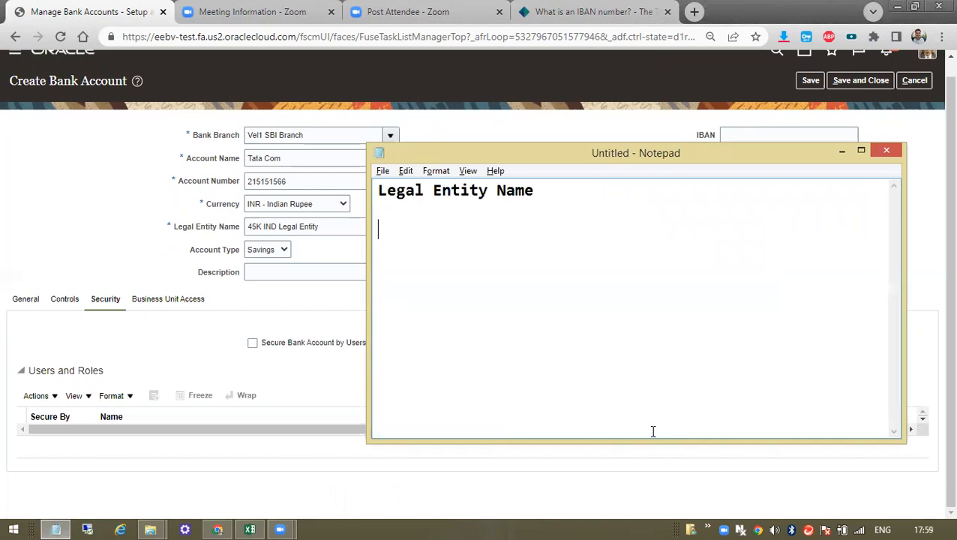
key(ctrl+a)
key(BackSpace)
text(USER 1)
key(Return)
key(Return)
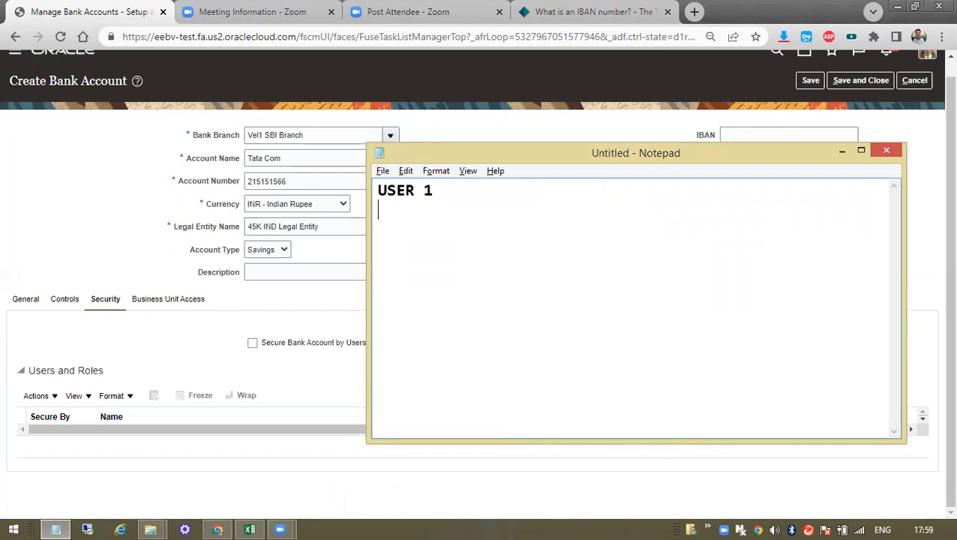
text(Usr)
key(BackSpace)
key(BackSpace)
text(SER 2)
key(Return)
key(Return)
- Add a third line reading 'Bank Acc 1 created by User 1'
text(uSER)
key(BackSpace)
key(BackSpace)
key(BackSpace)
key(BackSpace)
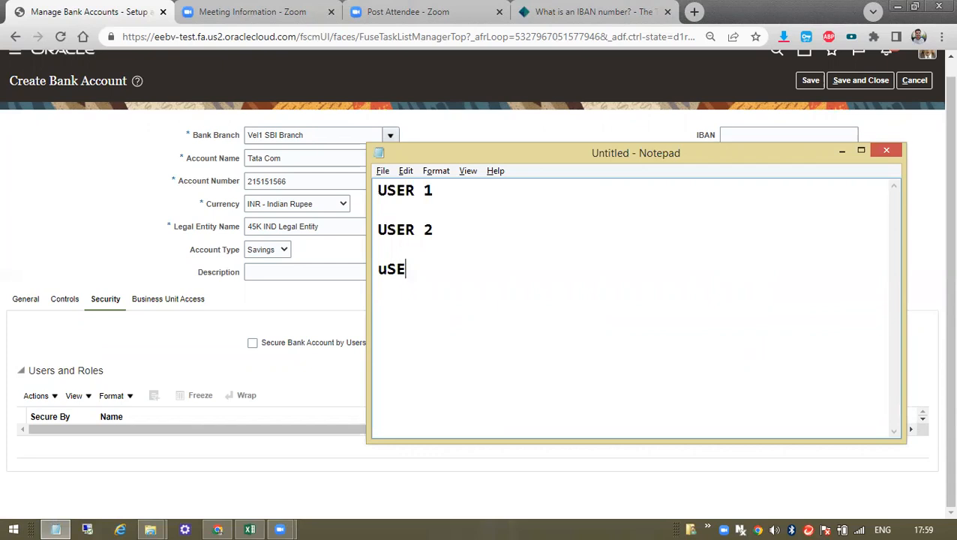
text(User 1 created by)
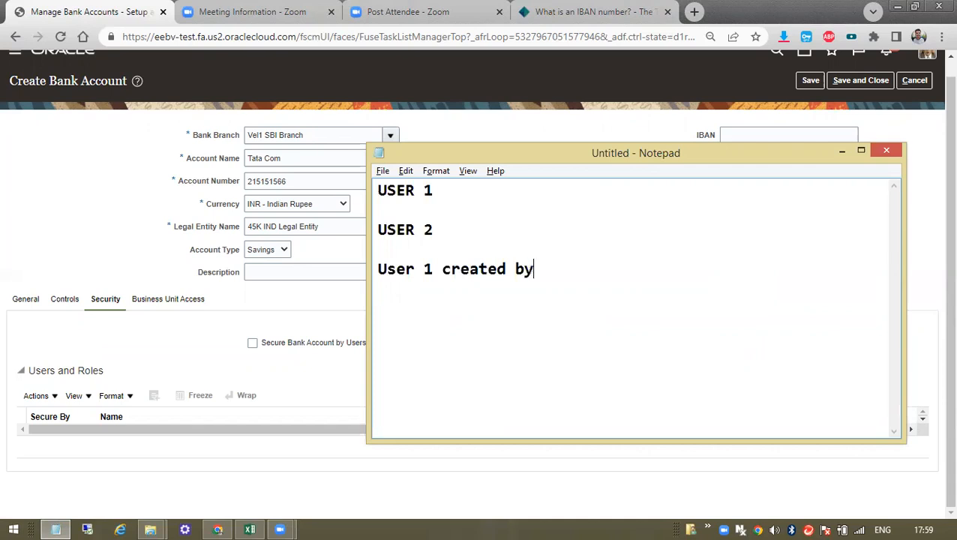
text( User 1)
drag(417, 271, 382, 259)
text(Bank Ac)
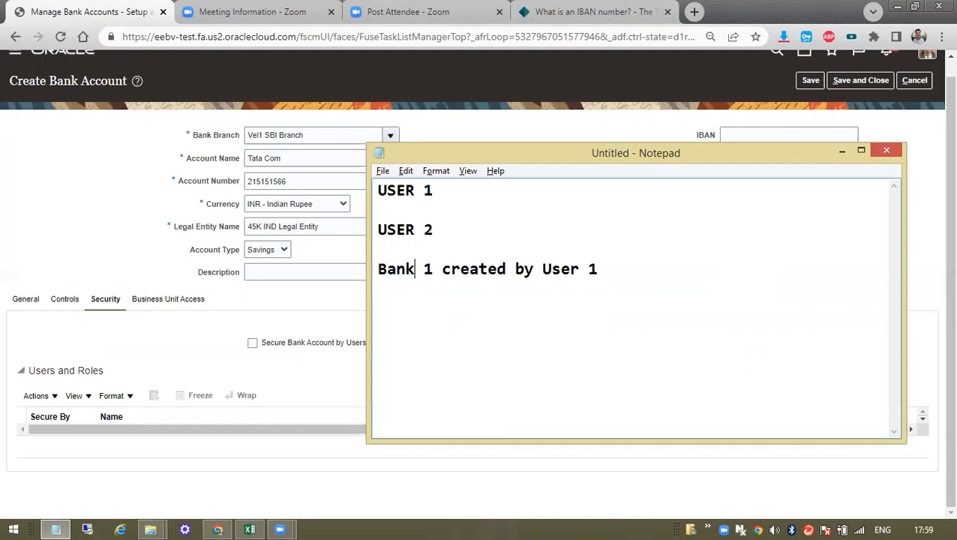
text(c)
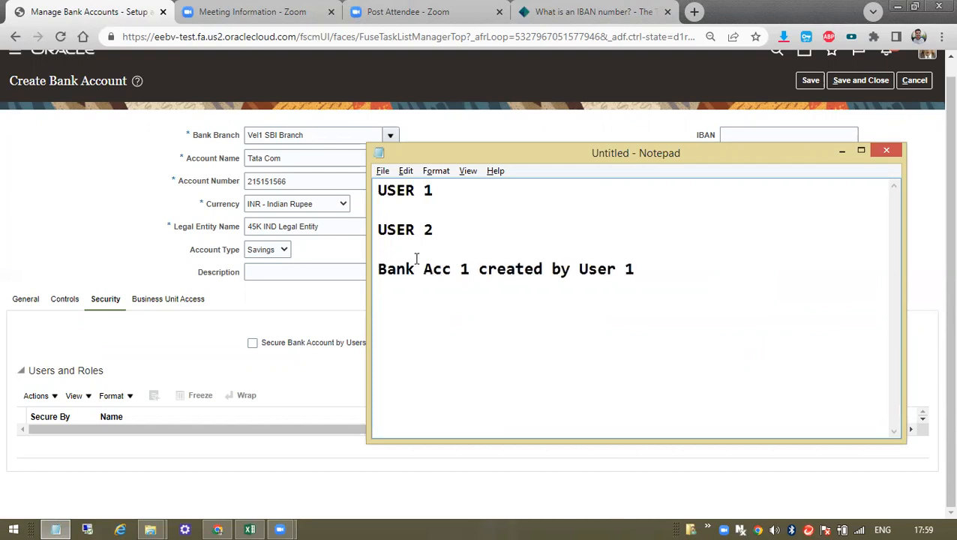
- Duplicate the Bank Acc line and edit the copy to 'Bank Acc 1 Restrcited User 2'
drag(634, 268, 310, 291)
key(ctrl+c)
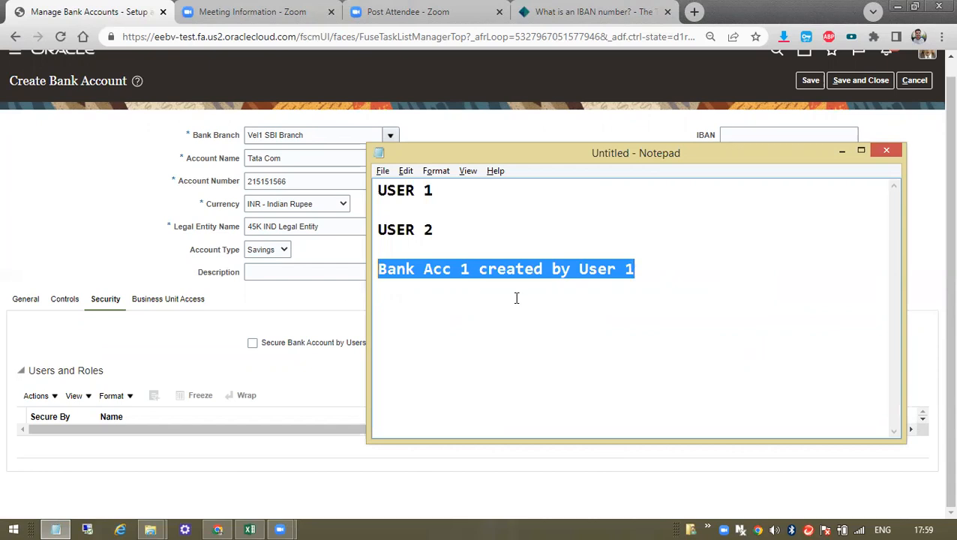
click(691, 278)
key(Return)
key(ctrl+v)
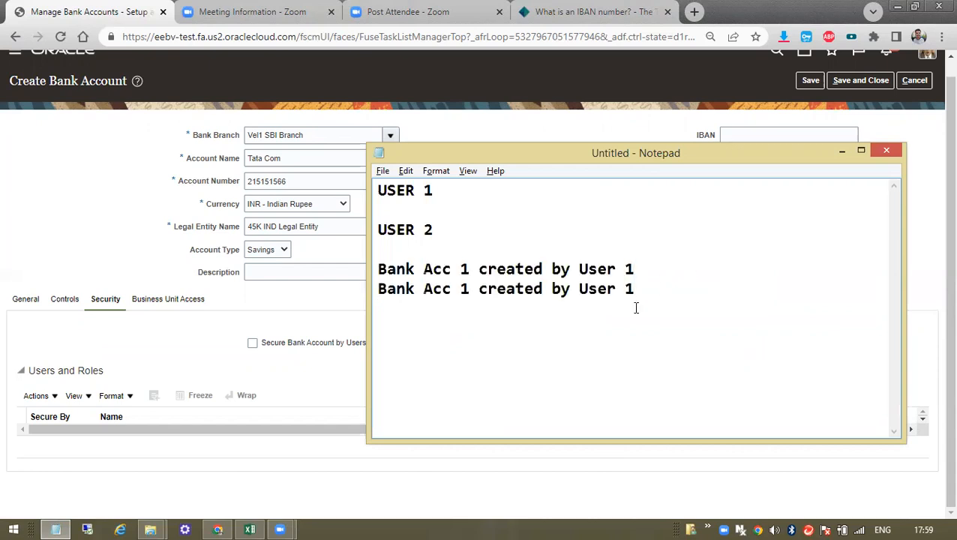
key(BackSpace)
text(2)
double_click(518, 292)
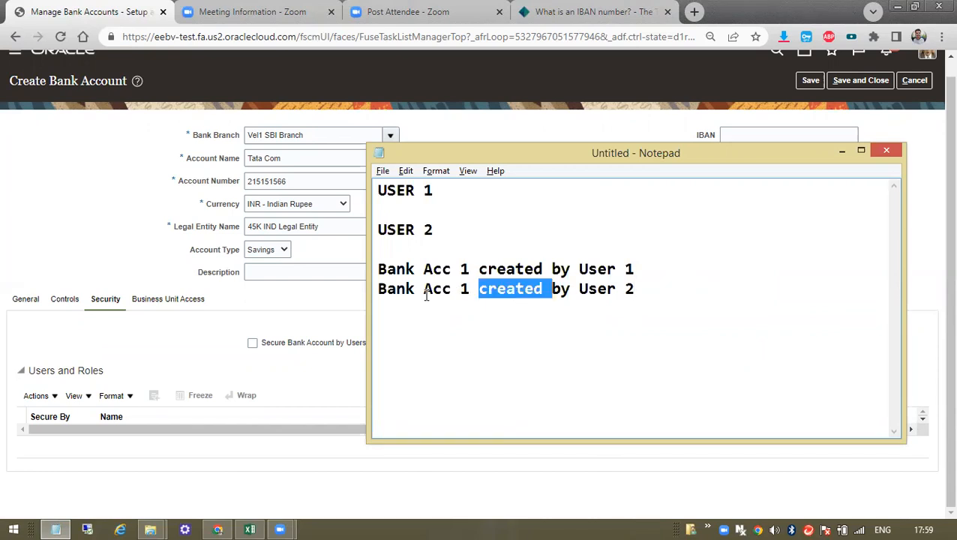
text(Re)
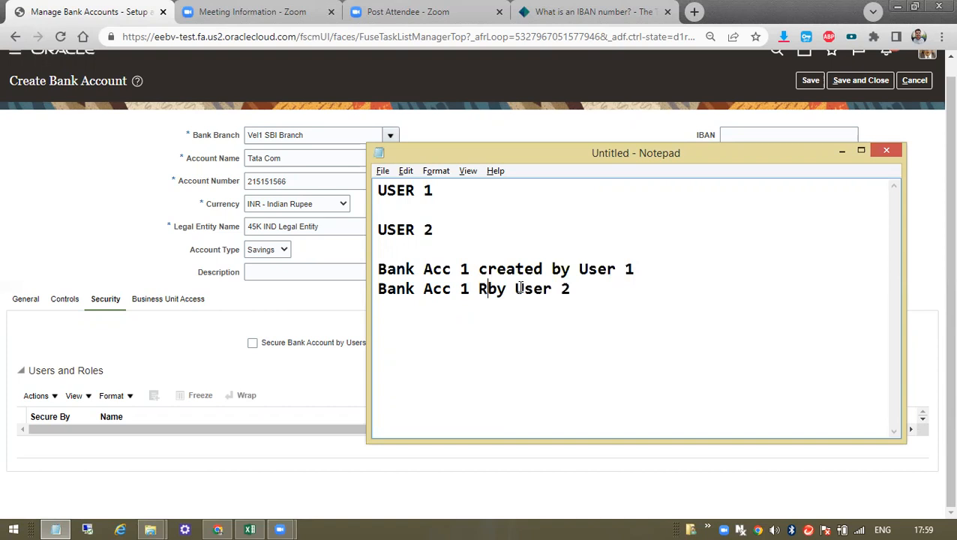
text(strcited)
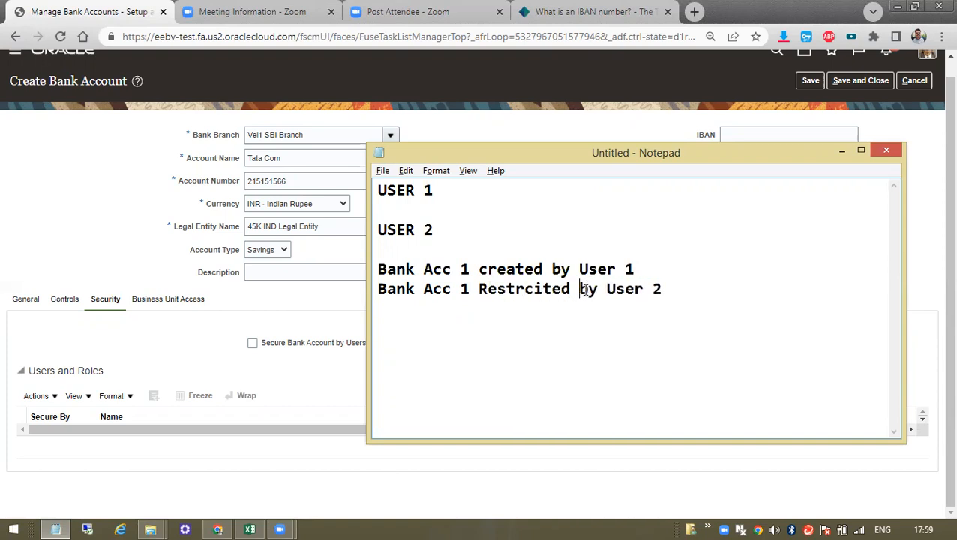
drag(582, 290, 599, 292)
key(BackSpace)
click(82, 315)
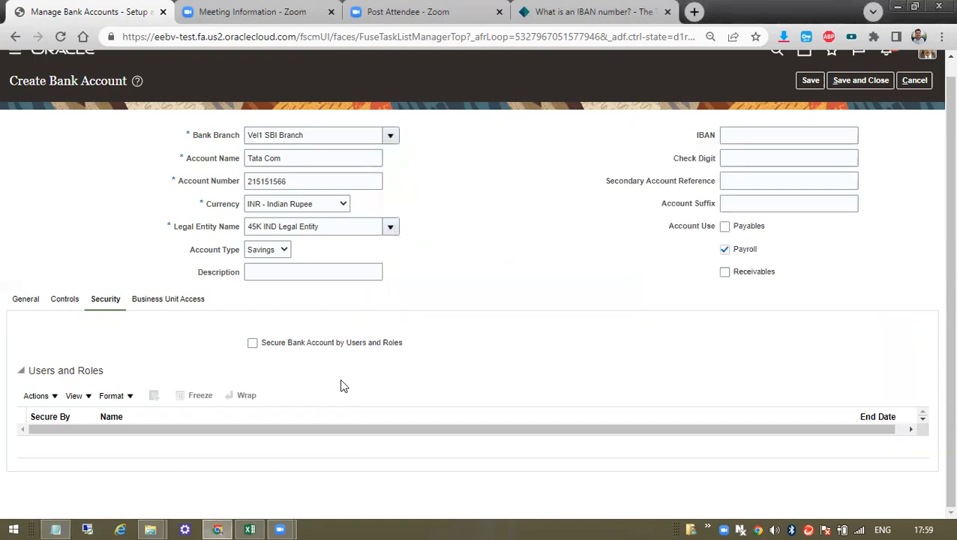
key(alt+Tab)
- Try restricting the Tata Com bank account to specific users and roles, then close the search
drag(377, 264, 670, 291)
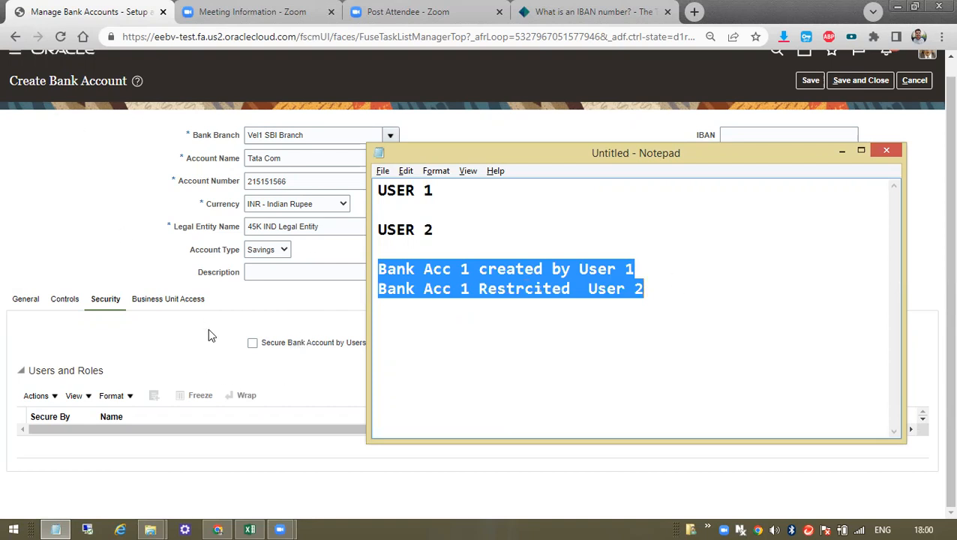
click(157, 371)
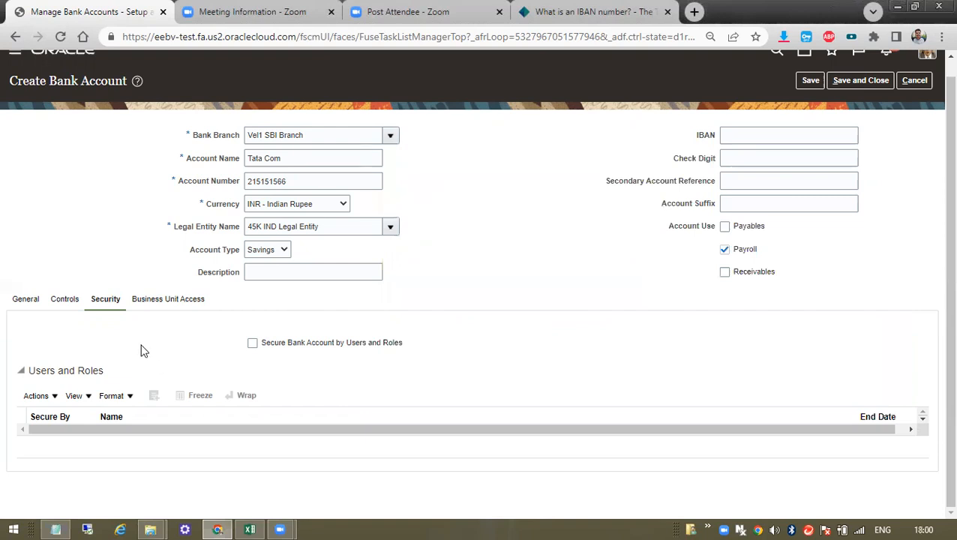
click(54, 399)
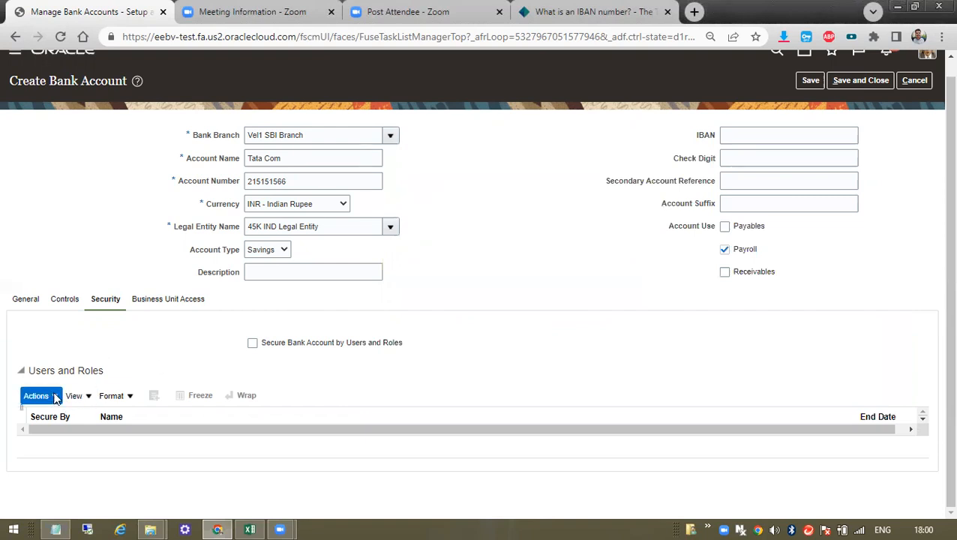
click(252, 345)
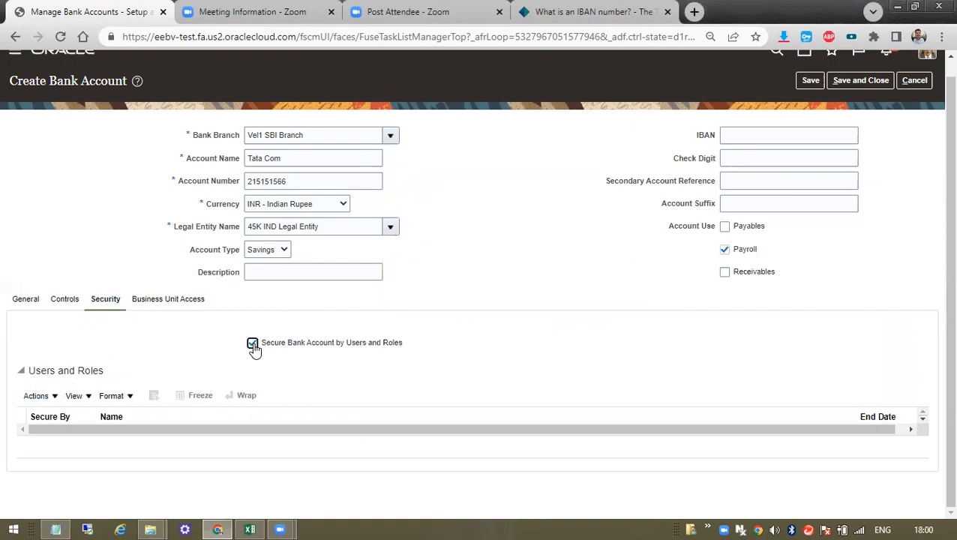
click(36, 396)
click(64, 419)
click(431, 270)
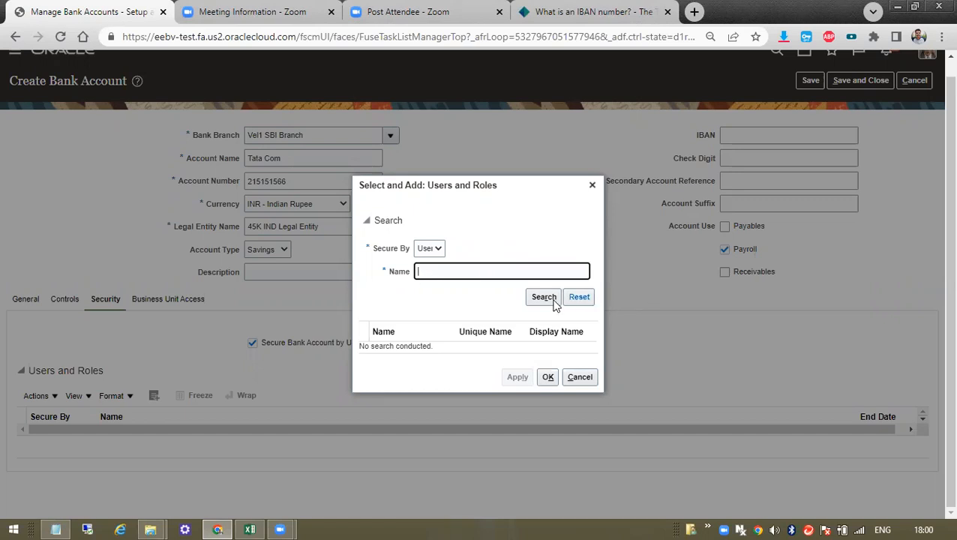
click(592, 186)
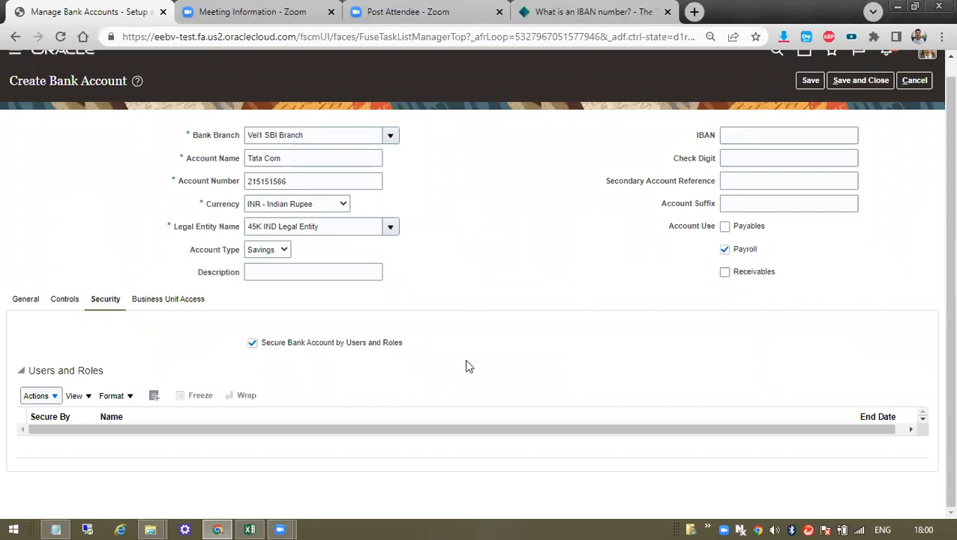
- Remove the users and roles restriction and save and close the bank account
click(262, 343)
click(810, 81)
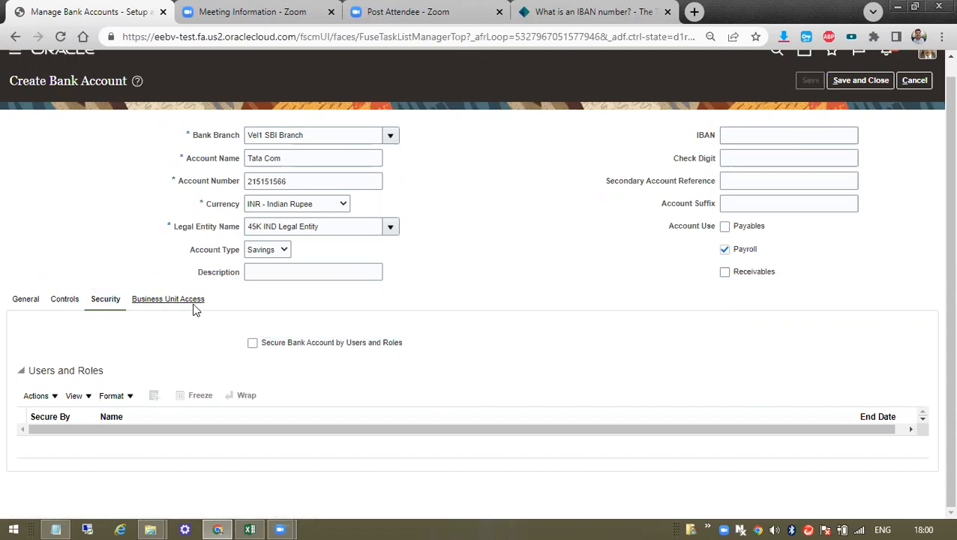
click(855, 81)
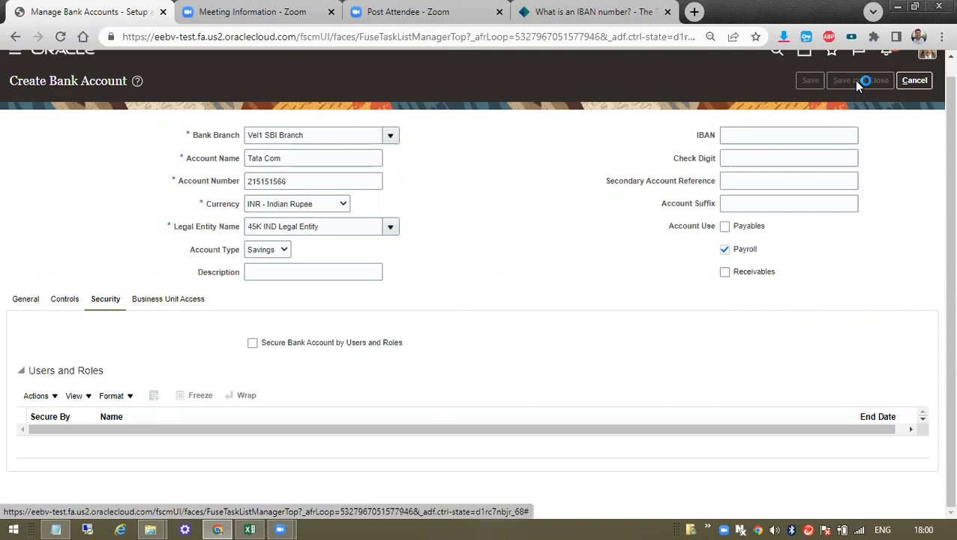
click(250, 528)
- Enter 'Tata Com' in checklist cell G5, then dismiss Oracle's changes-saved message
click(569, 254)
click(628, 240)
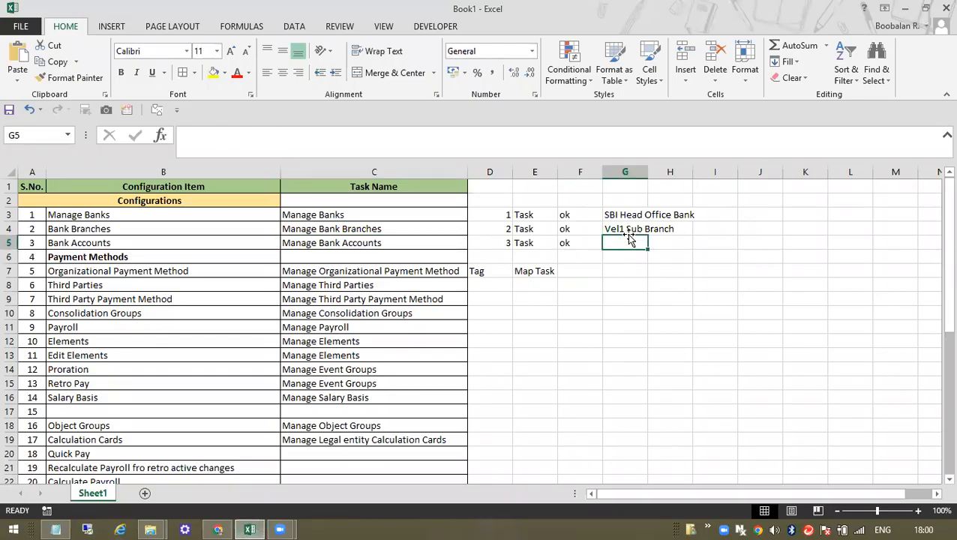
text(Tata As)
key(BackSpace)
key(BackSpace)
text(Comm)
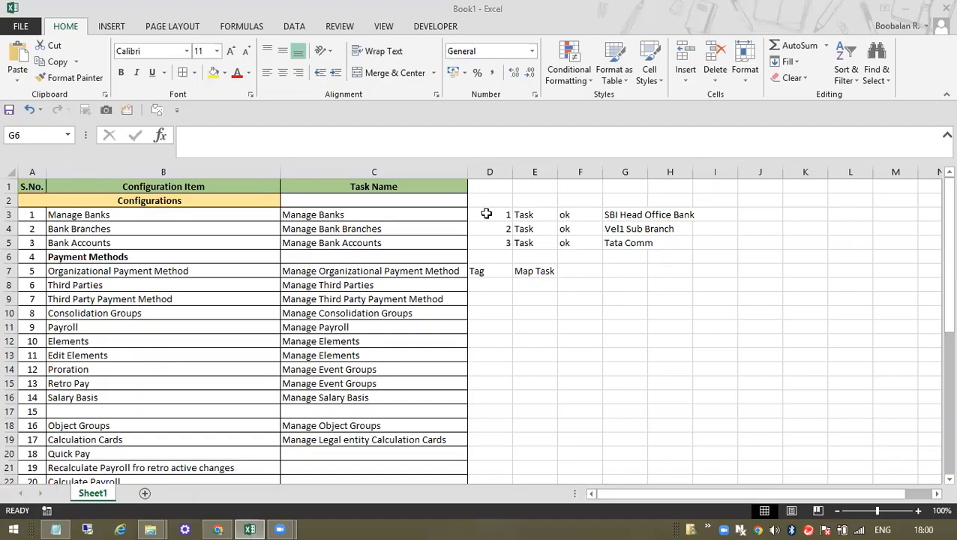
click(611, 231)
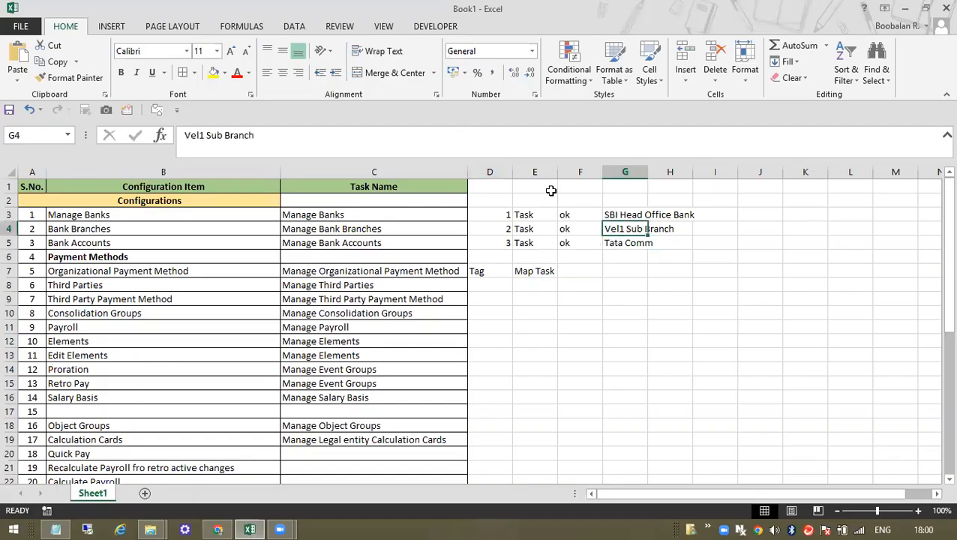
click(630, 243)
click(419, 131)
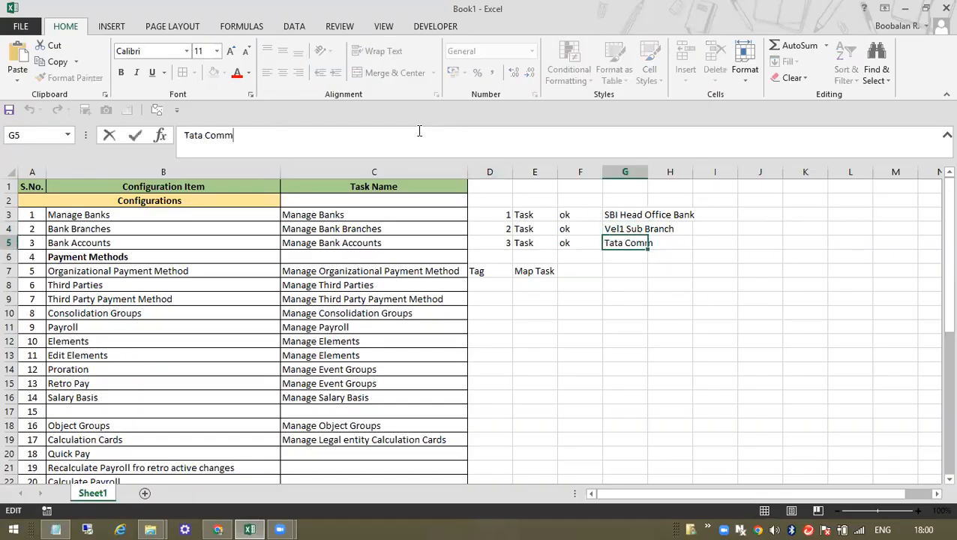
key(BackSpace)
key(Return)
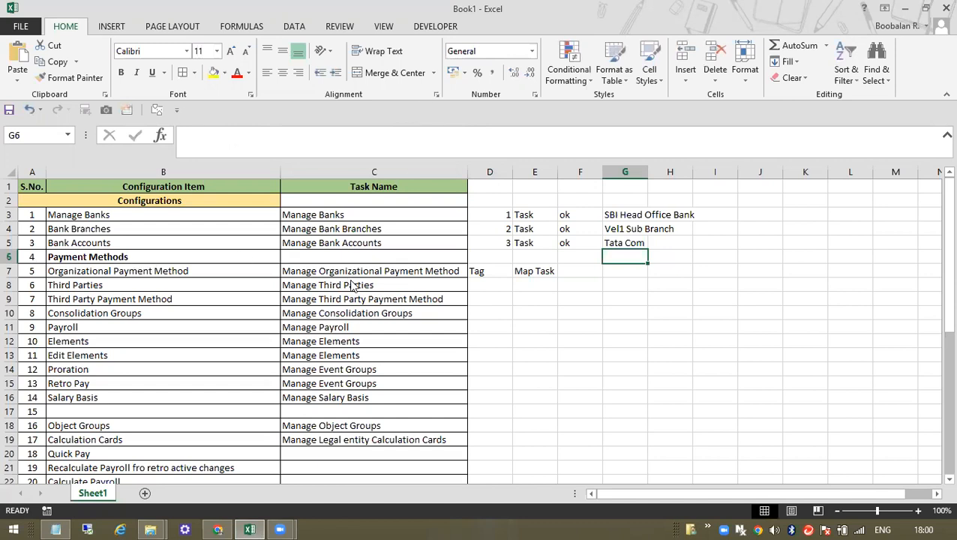
key(alt+Tab)
click(508, 194)
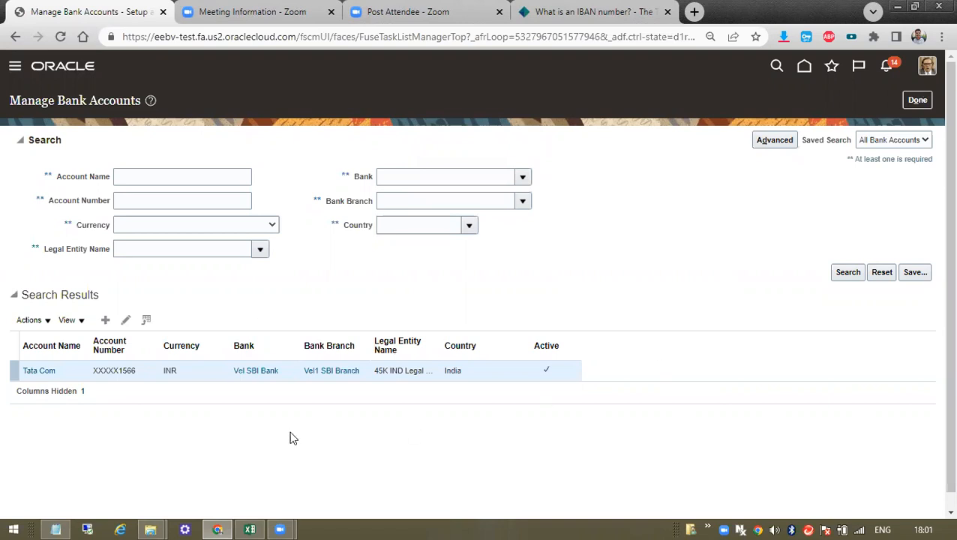
- Finish Manage Bank Accounts with Done and select the Payment Methods rows in the Excel checklist
click(915, 103)
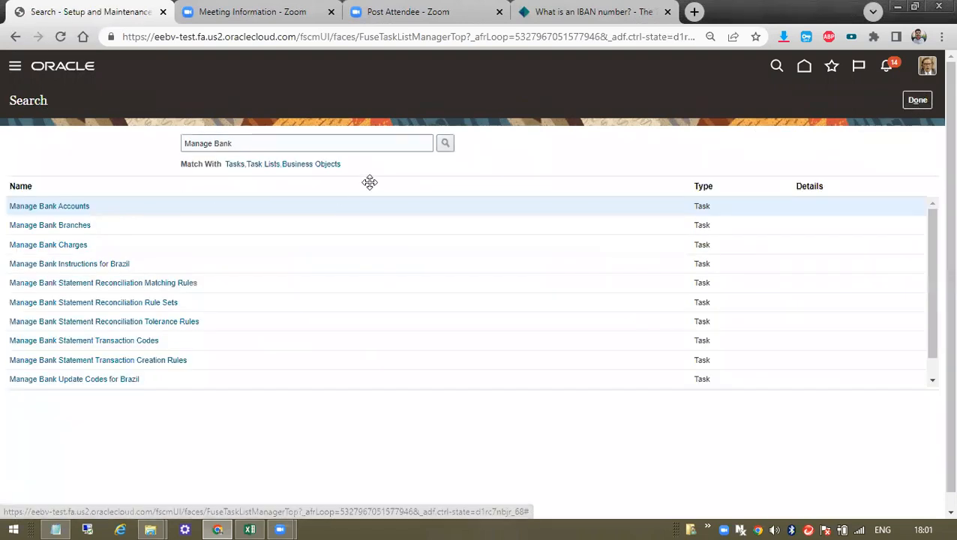
key(alt+Tab)
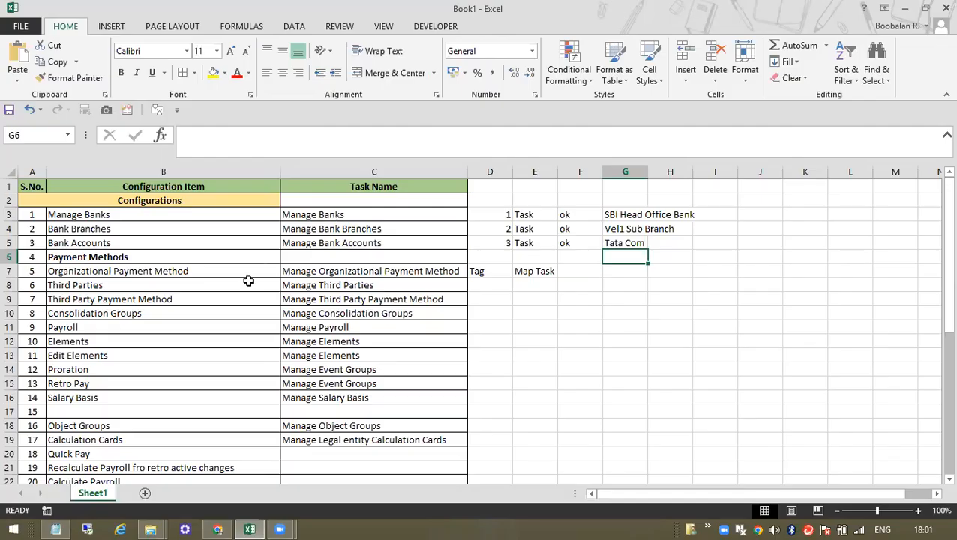
click(334, 273)
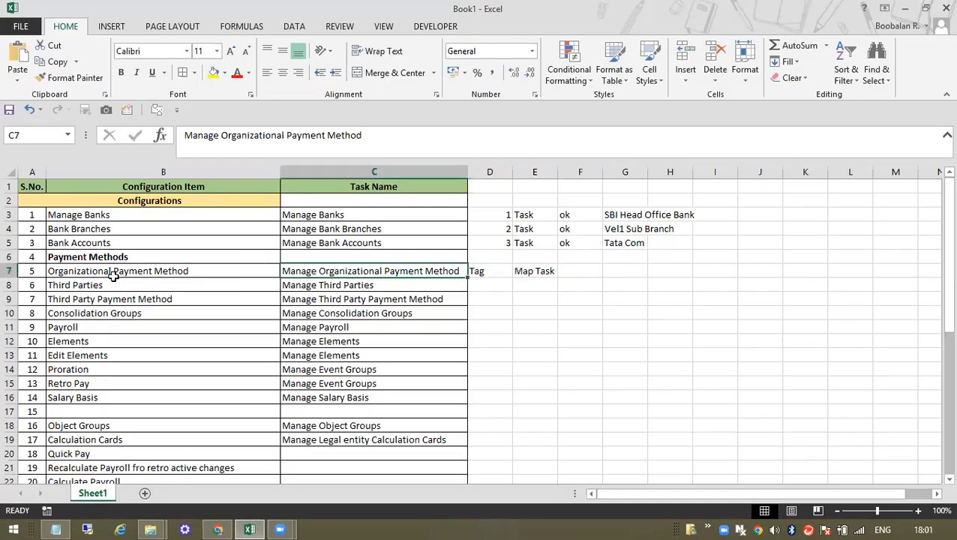
click(74, 261)
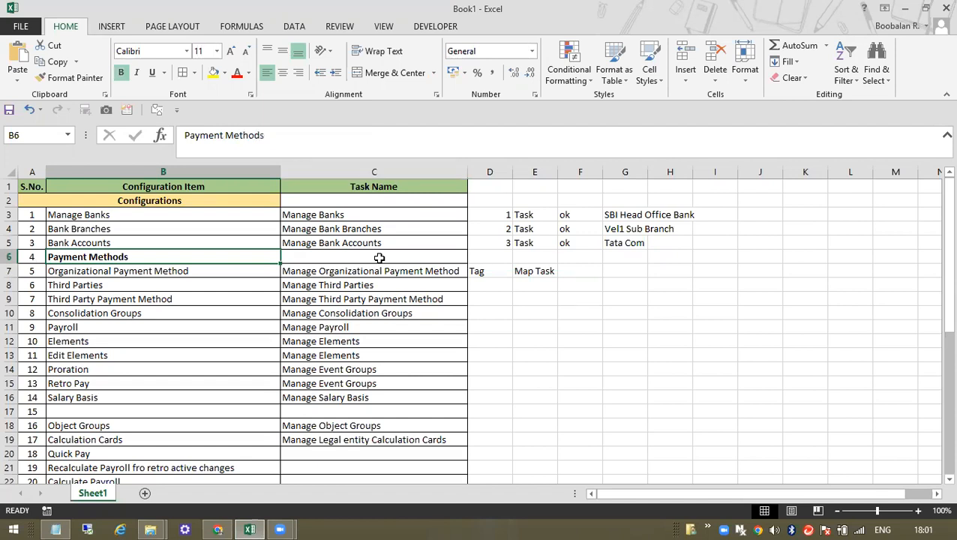
click(60, 527)
- Replace the notes with the lines 'X Company tata' and 'Y Bank SBi'
key(ctrl+a)
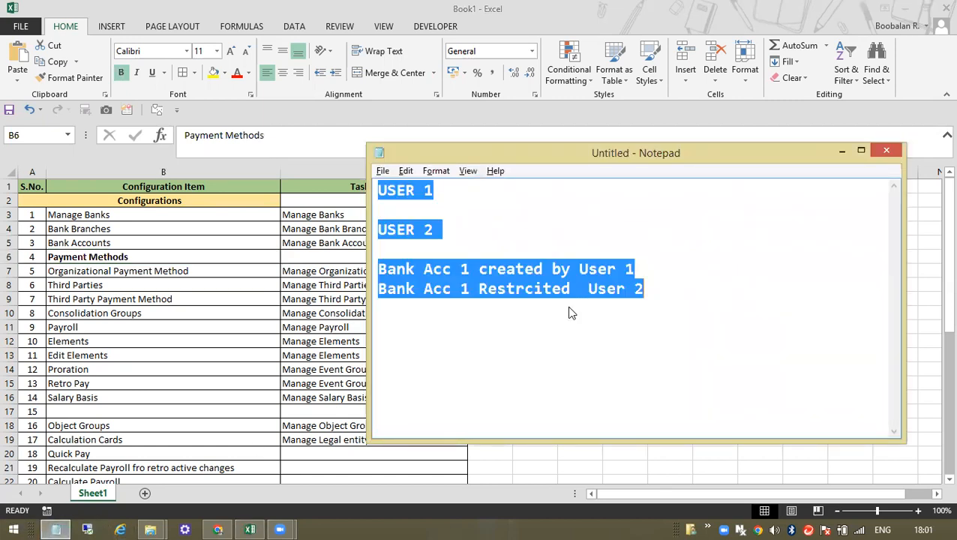
key(ctrl+s)
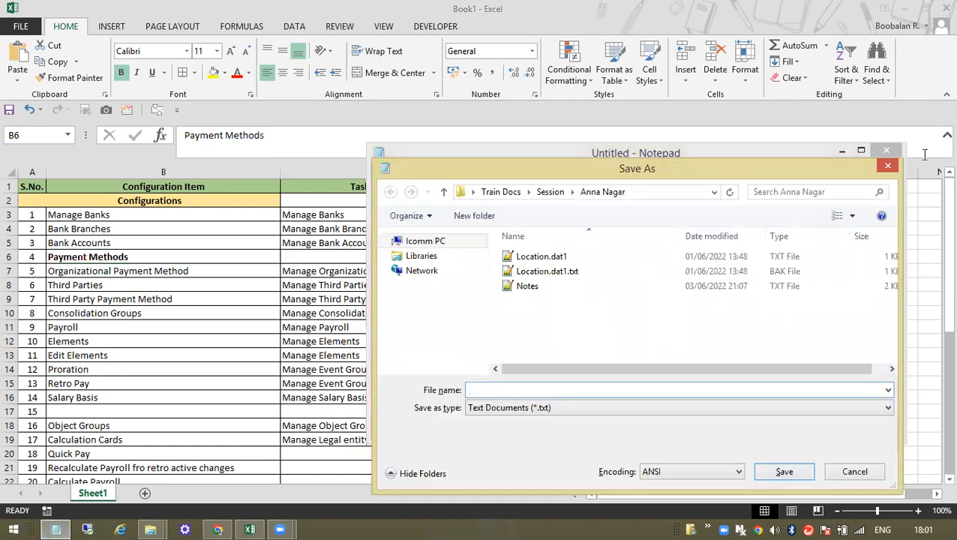
click(886, 165)
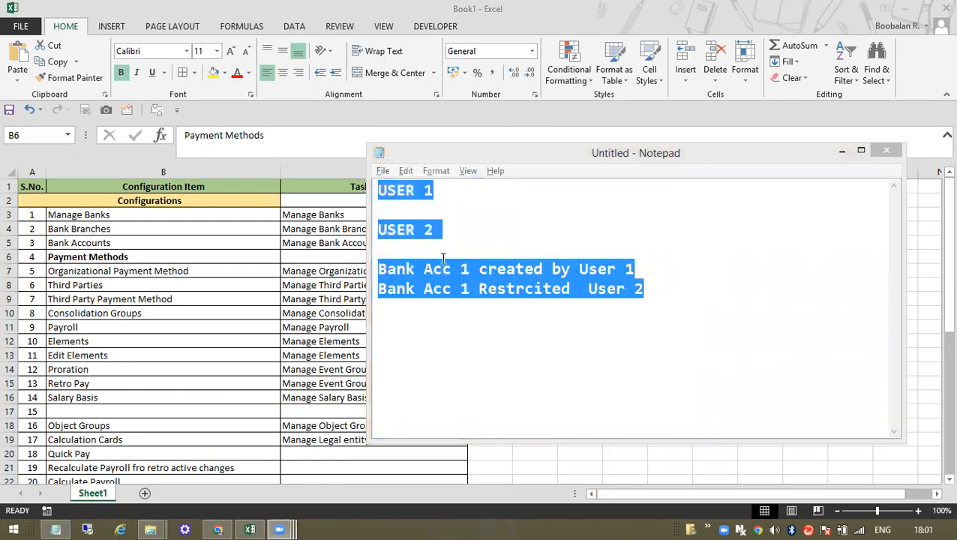
text(X )
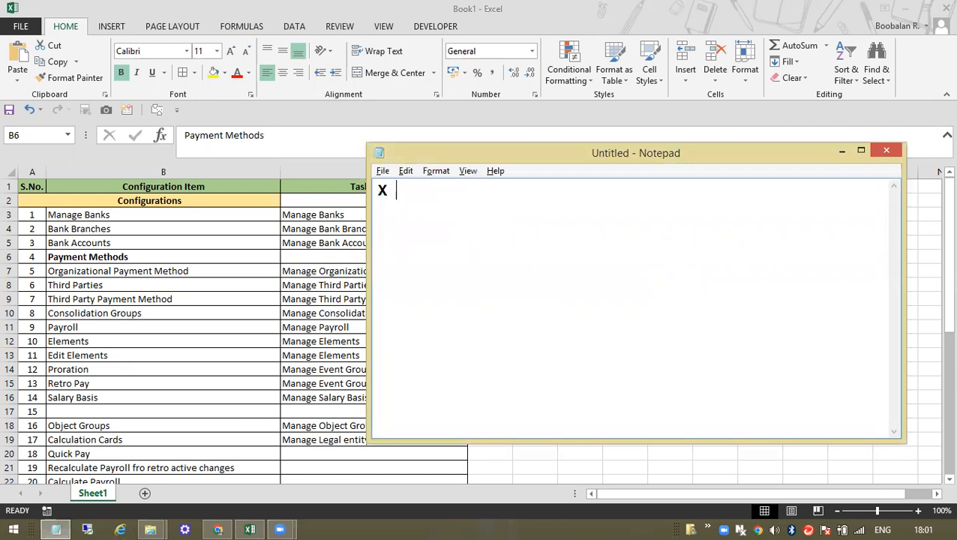
text(Company)
key(Return)
key(Return)
text(Y Bank)
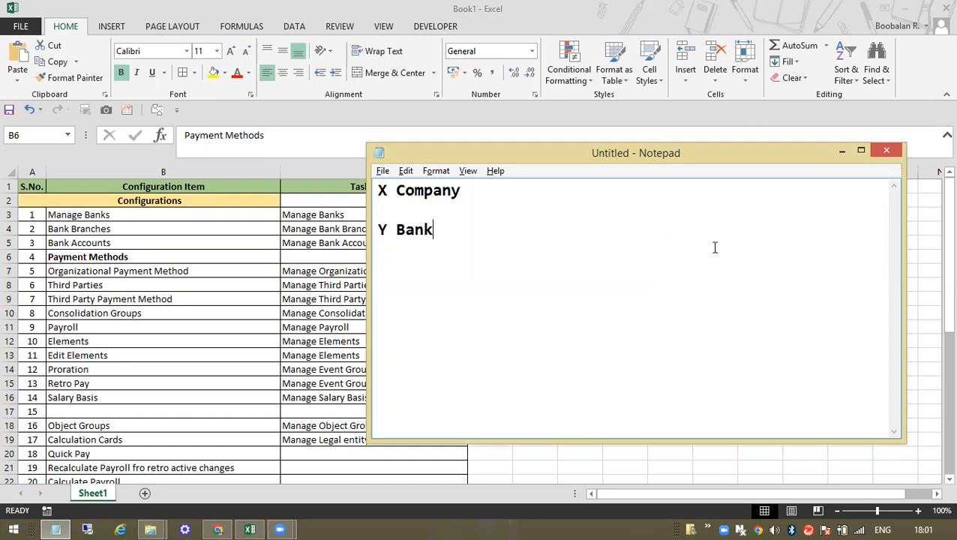
text( tata)
click(472, 222)
text(SBi)
key(BackSpace)
text(i)
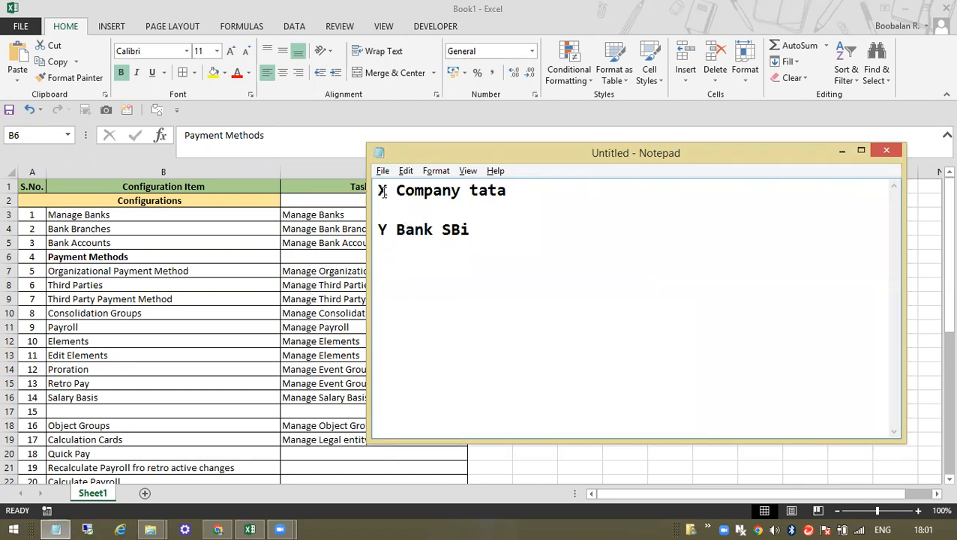
- Add 'NEFT/RTGS/IMPS/ Third Parties' as the second line of the notes
key(ctrl+a)
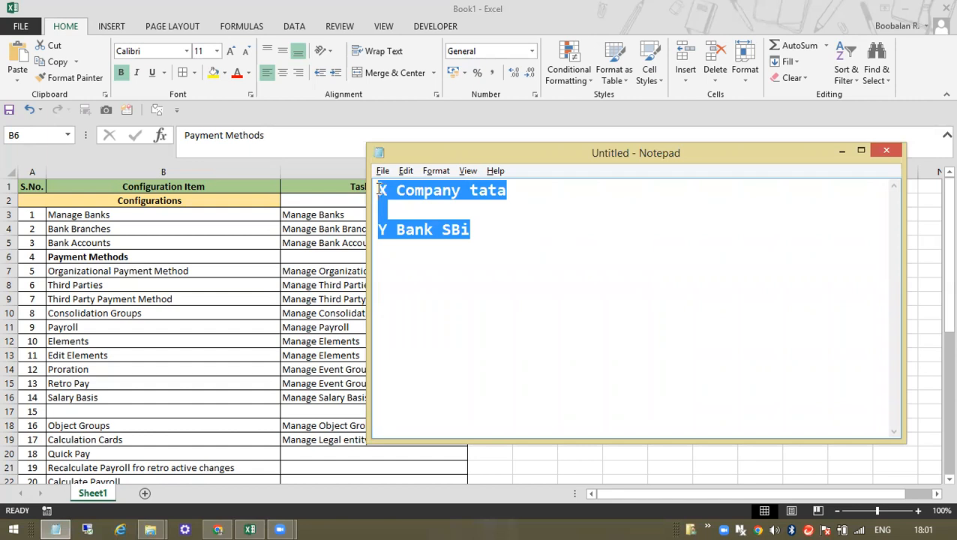
click(474, 218)
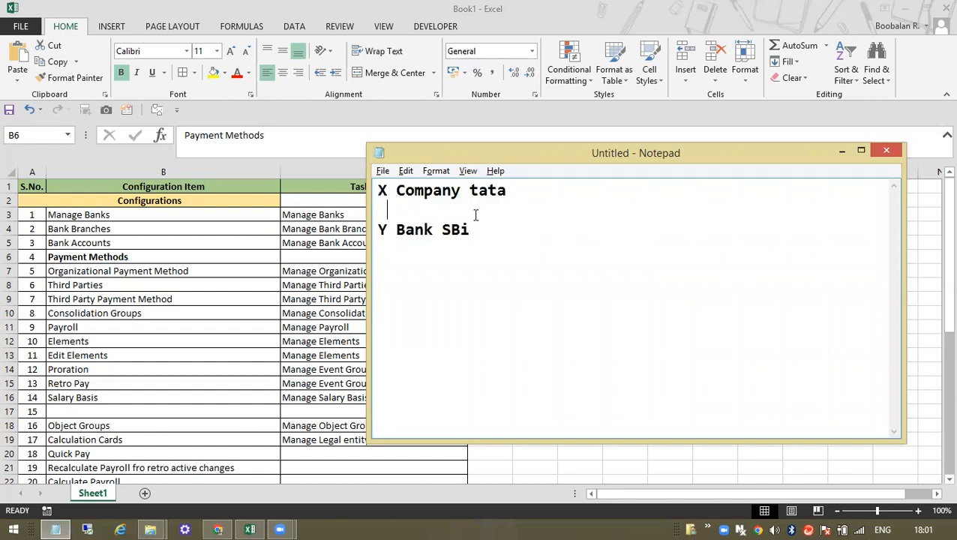
text(NEFT/RTGS)
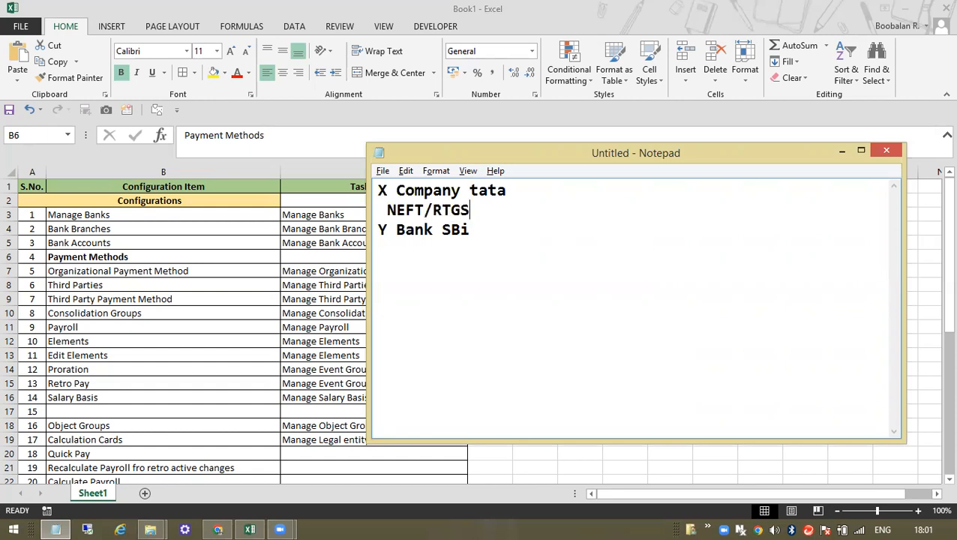
text(/IMPS)
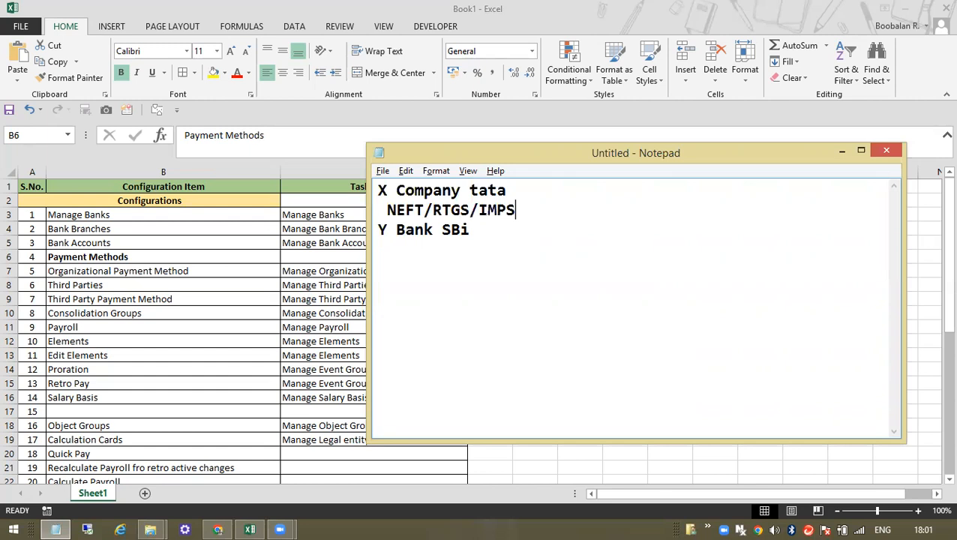
click(355, 271)
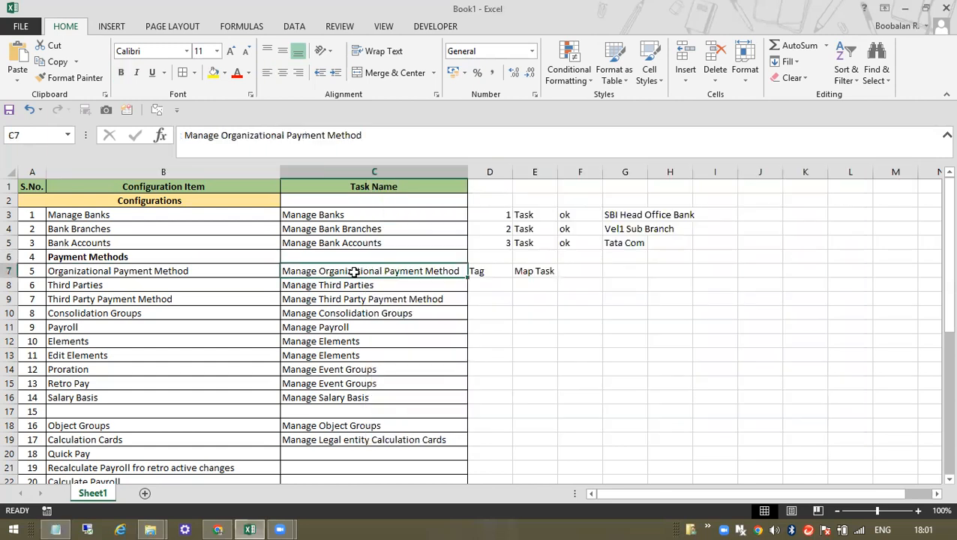
key(alt+Tab)
text(/ Th)
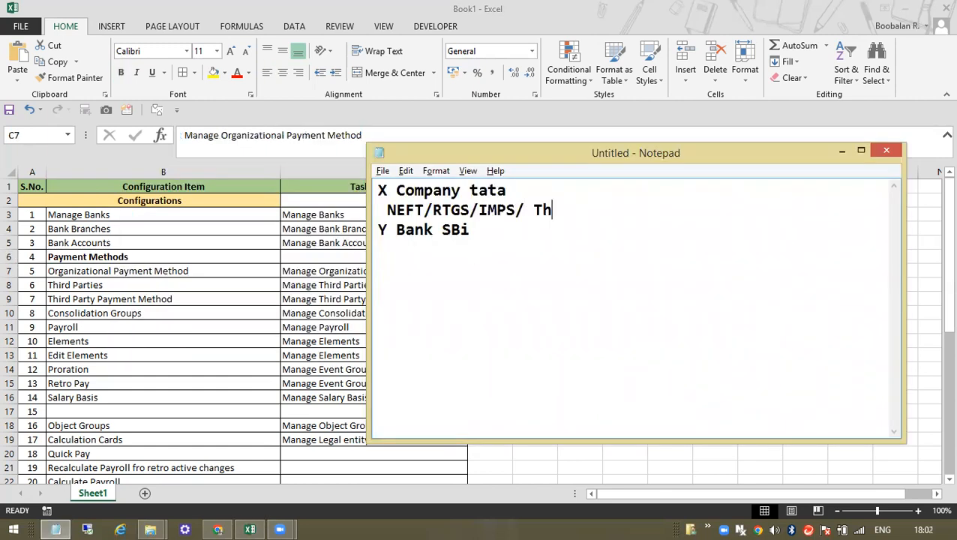
text(ird Parties)
key(alt+Tab)
key(alt+Tab)
drag(536, 207, 651, 206)
click(651, 207)
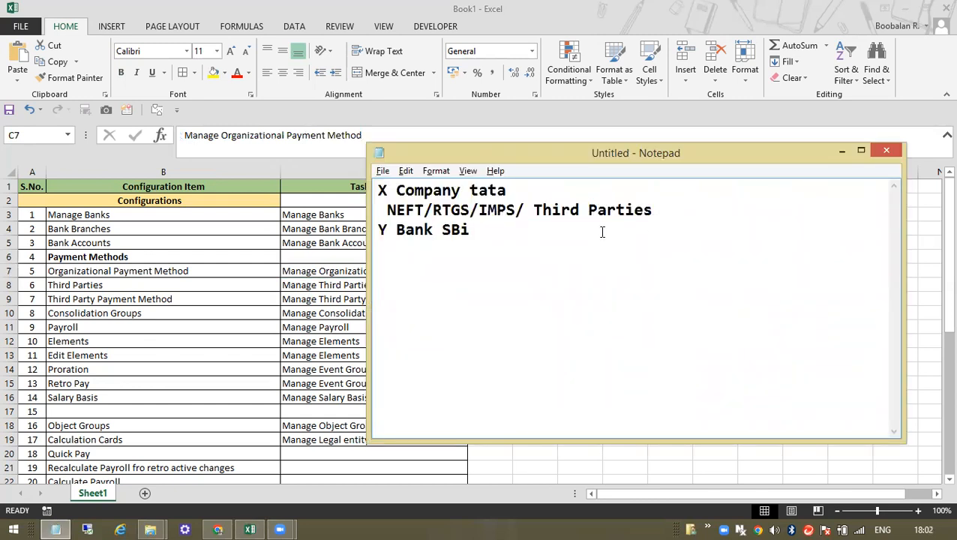
drag(468, 230, 362, 192)
key(alt+Tab)
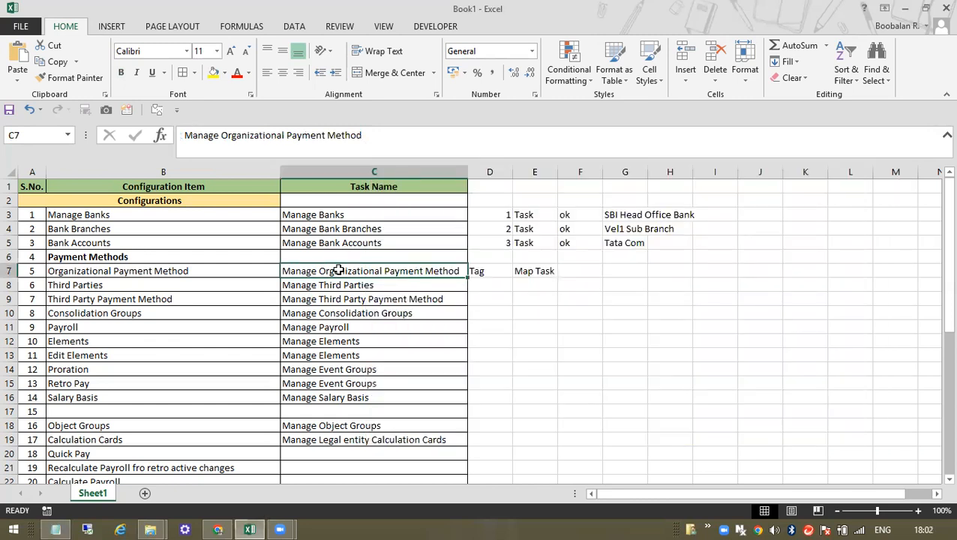
- Copy 'Organizational Payment Method' from the Excel checklist's task name
click(483, 270)
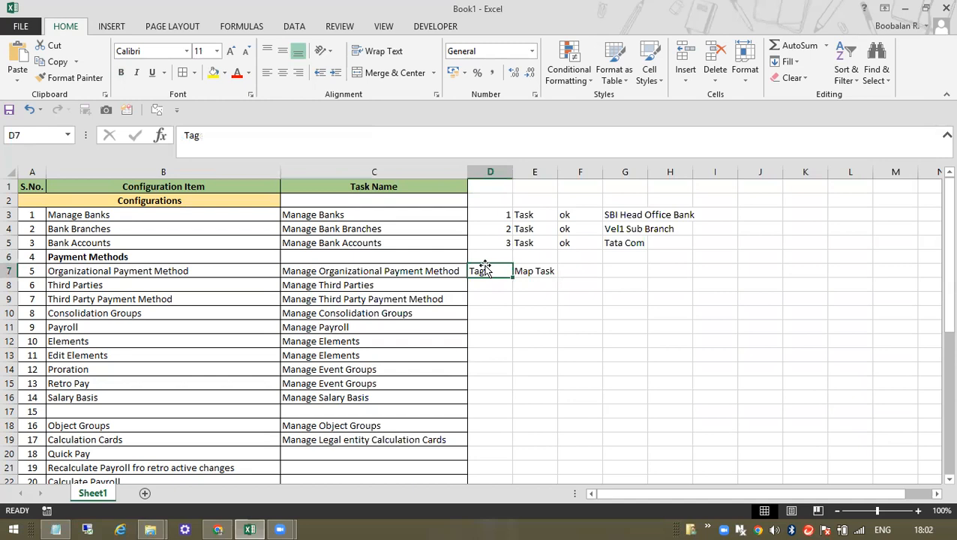
click(397, 270)
key(alt+Tab)
key(alt+Tab)
key(Tab)
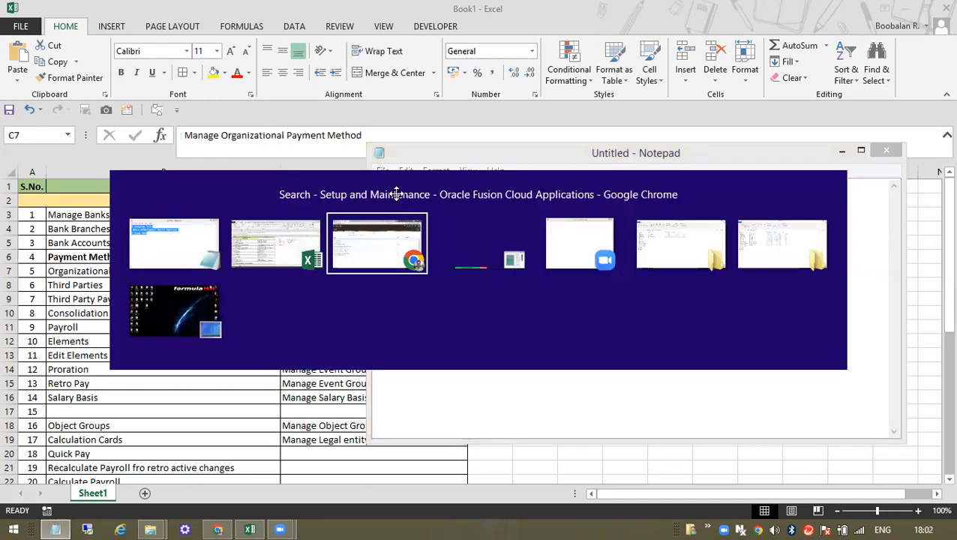
scroll(90, 337, down, 1)
scroll(177, 282, up, 1)
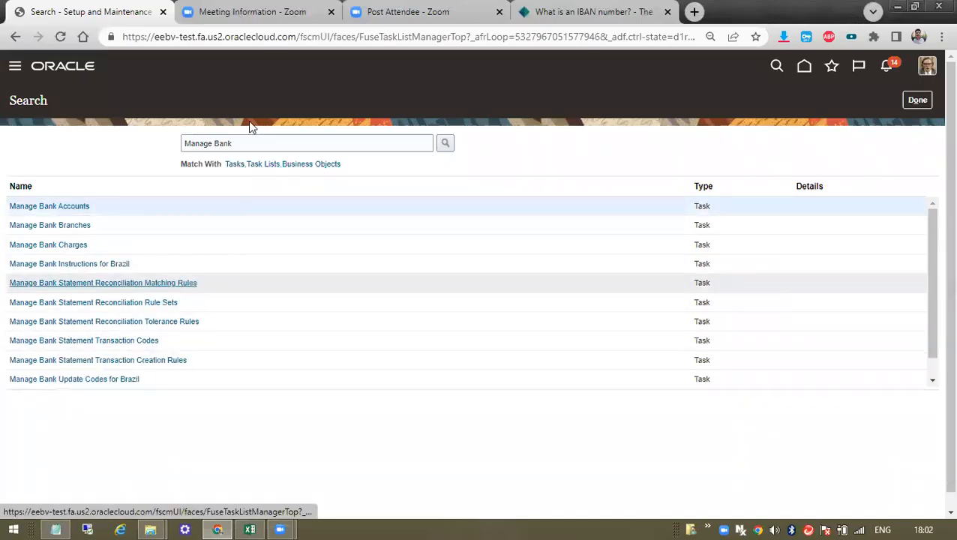
drag(248, 143, 141, 140)
text(Ora)
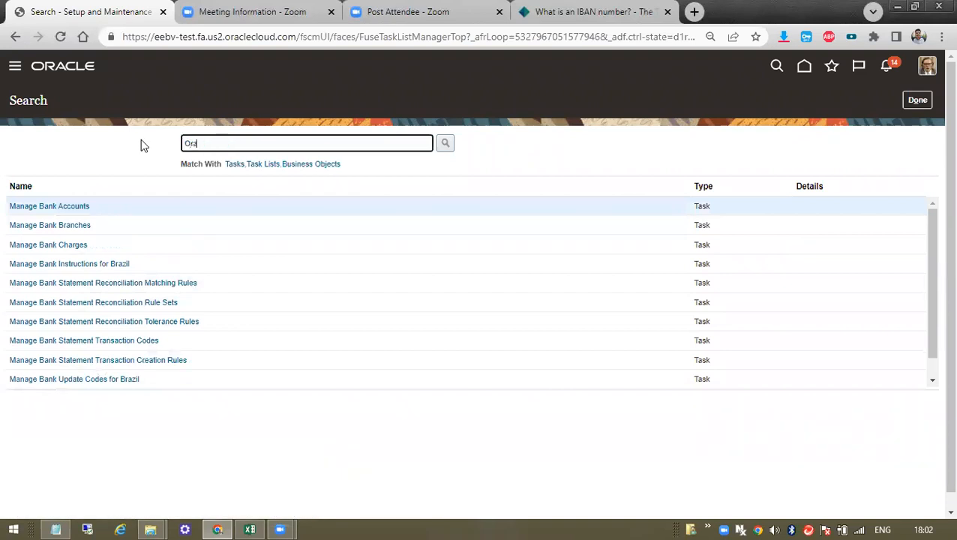
key(alt+Tab)
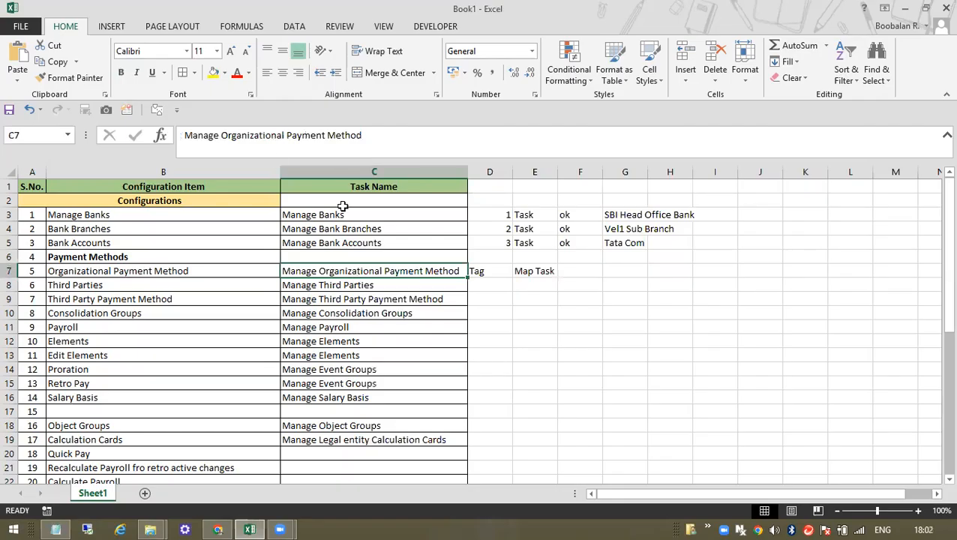
drag(287, 132, 187, 132)
drag(405, 129, 223, 129)
key(ctrl+c)
- Search Oracle setup for 'Organizational Payment Method', then narrow it to 'Payment Method'
key(alt+Tab)
drag(284, 134, 156, 134)
key(ctrl+v)
click(445, 145)
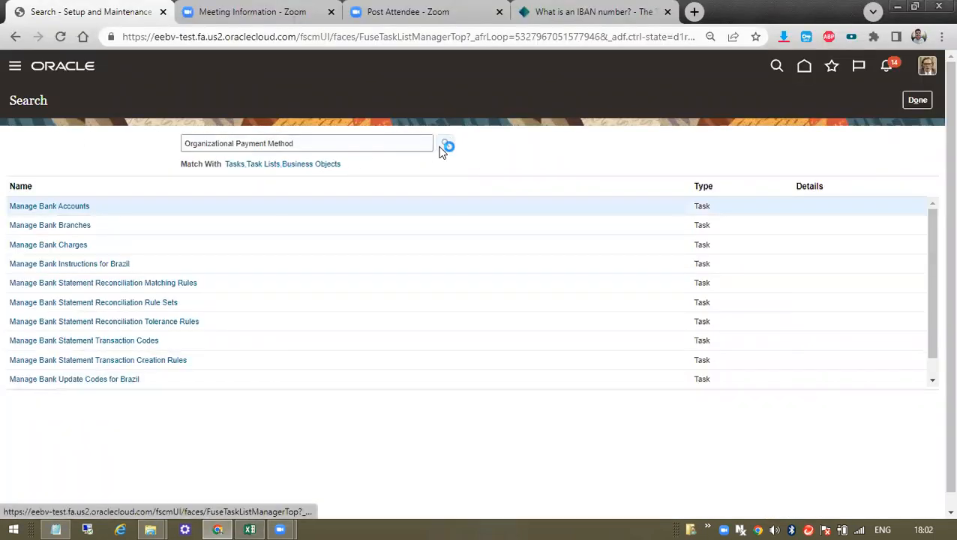
click(234, 145)
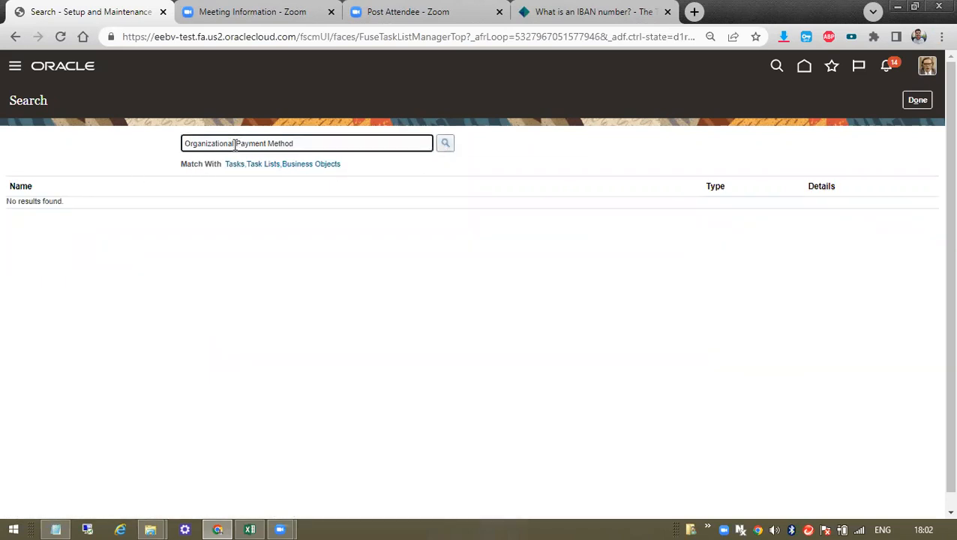
drag(237, 143, 90, 149)
key(BackSpace)
click(447, 144)
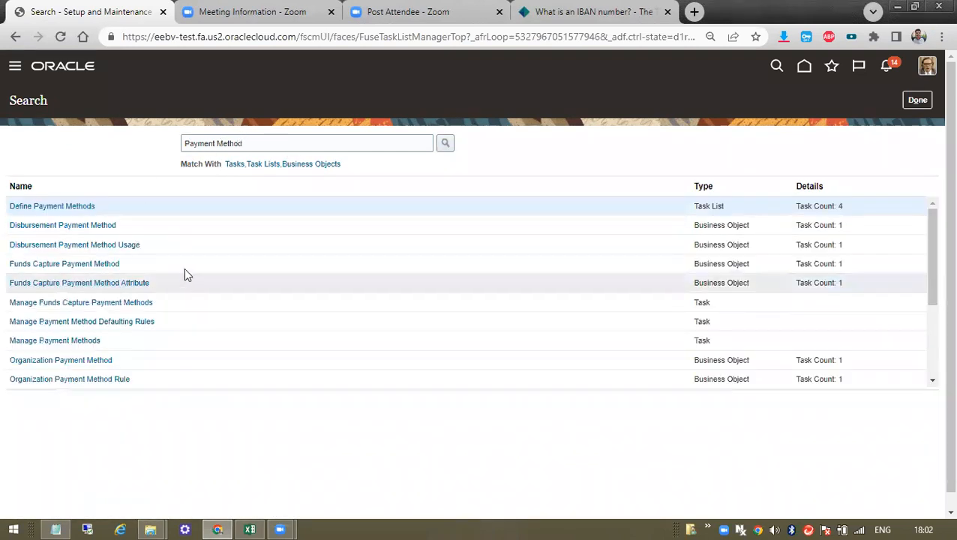
- Open the Organization Payment Method business object and its Organization Payment Methods task
scroll(184, 270, down, 3)
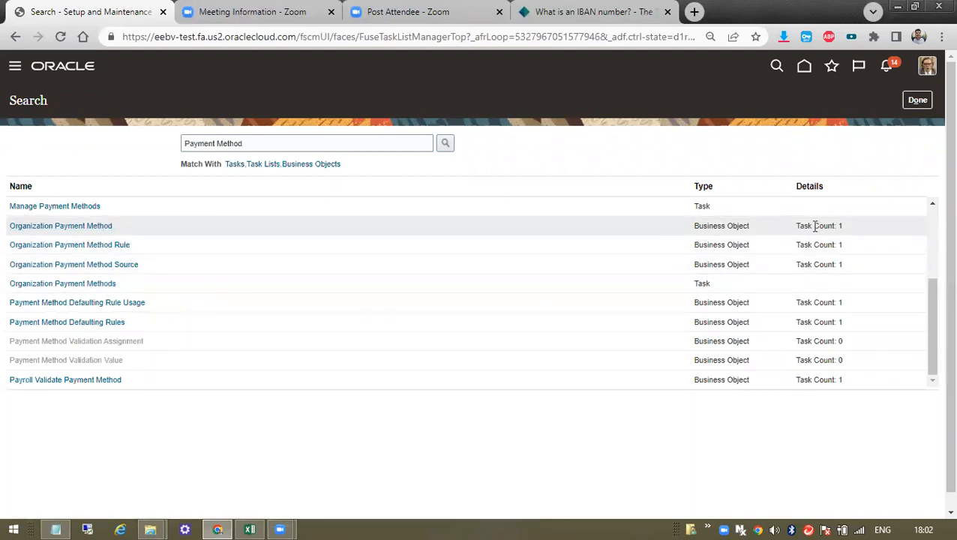
click(105, 225)
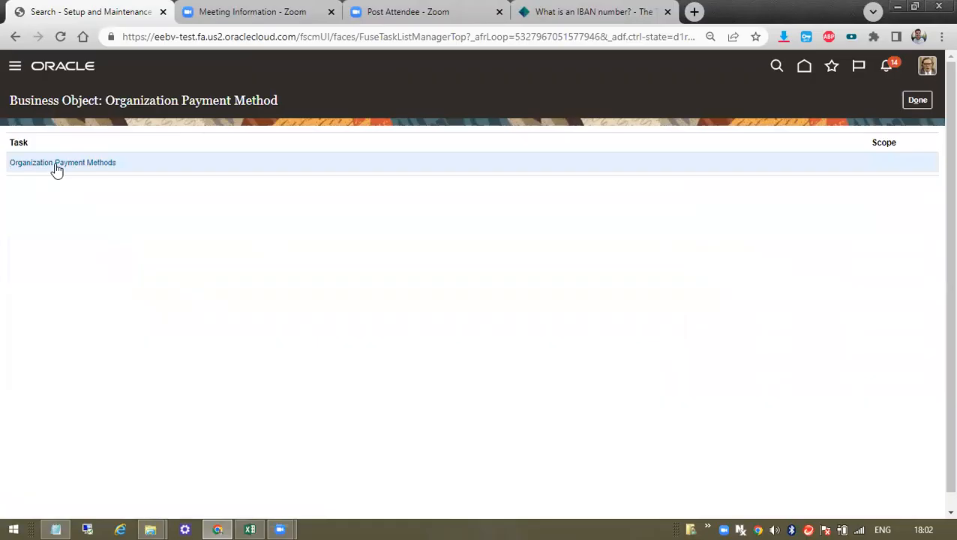
click(57, 170)
key(alt+Tab)
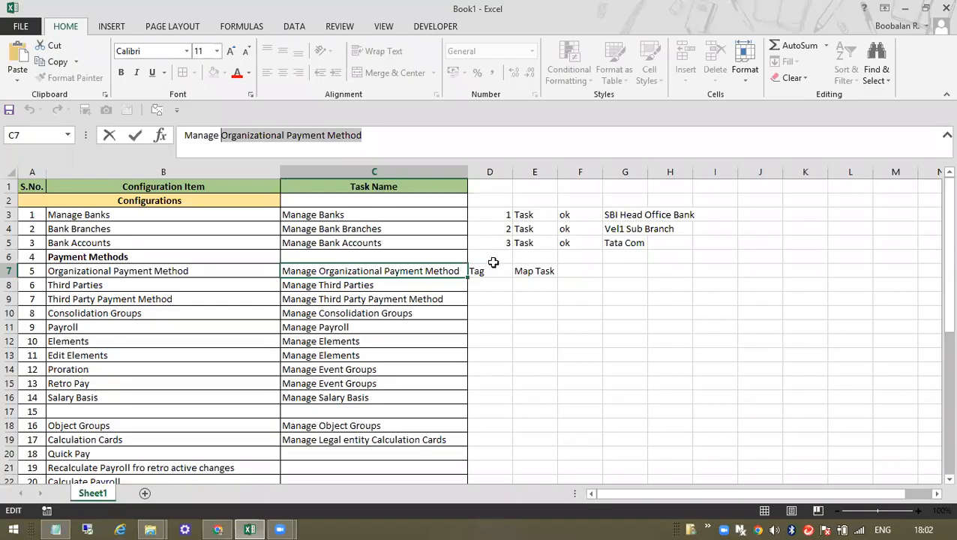
- Enter step number 4 in cell D7 of the tracking sheet
click(509, 285)
text(4)
key(Escape)
key(Up)
text(4)
key(Return)
key(Up)
- Create a payment method under IN Legislative Data Group, effective 20/06/2022
key(alt+Tab)
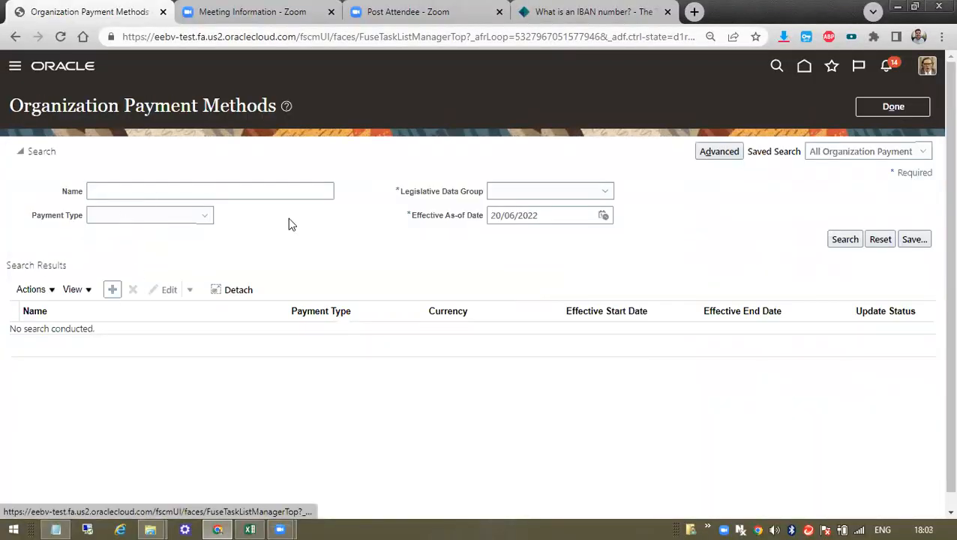
click(112, 290)
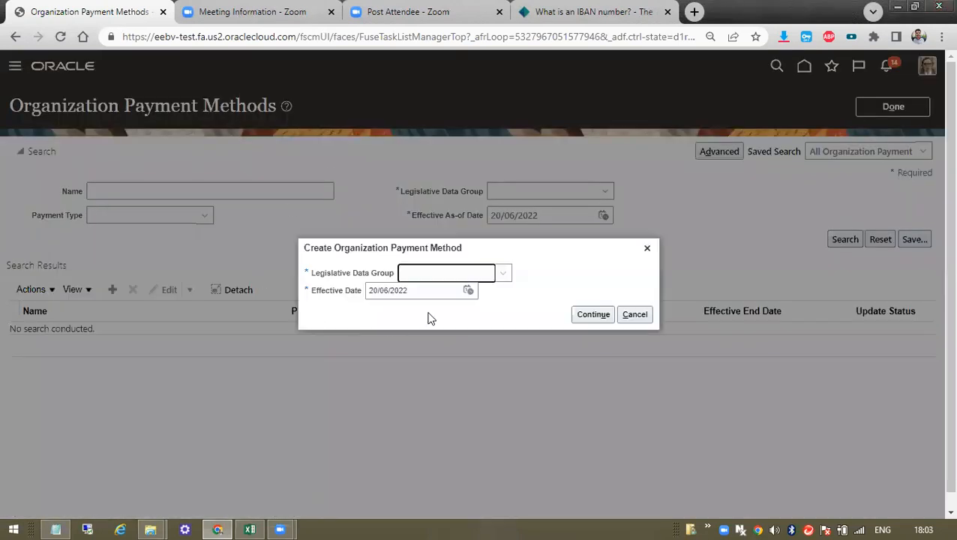
click(499, 275)
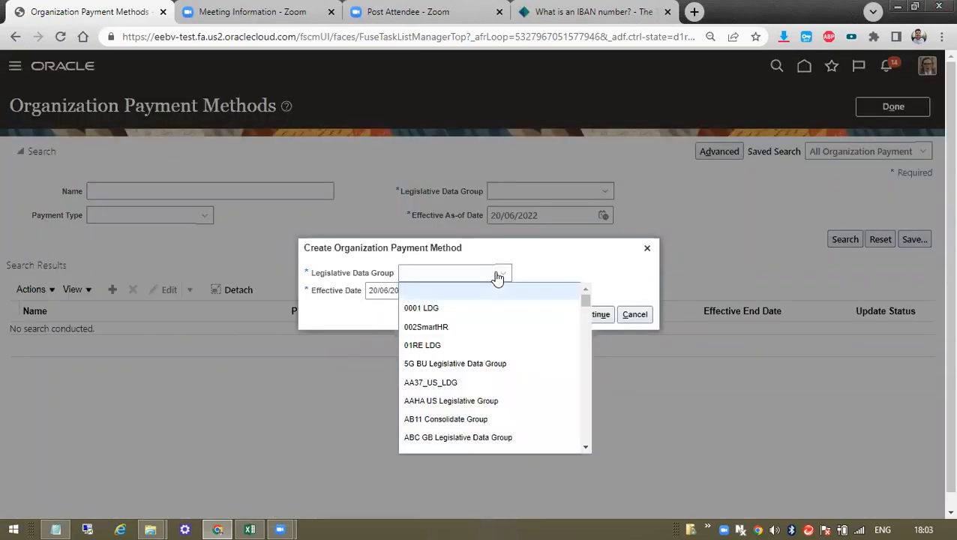
text(INDIA LDG)
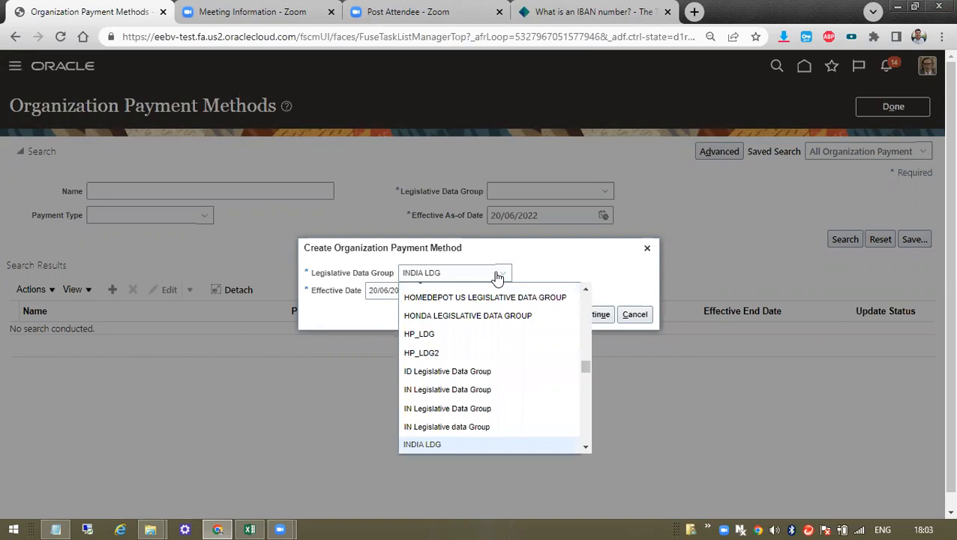
click(473, 393)
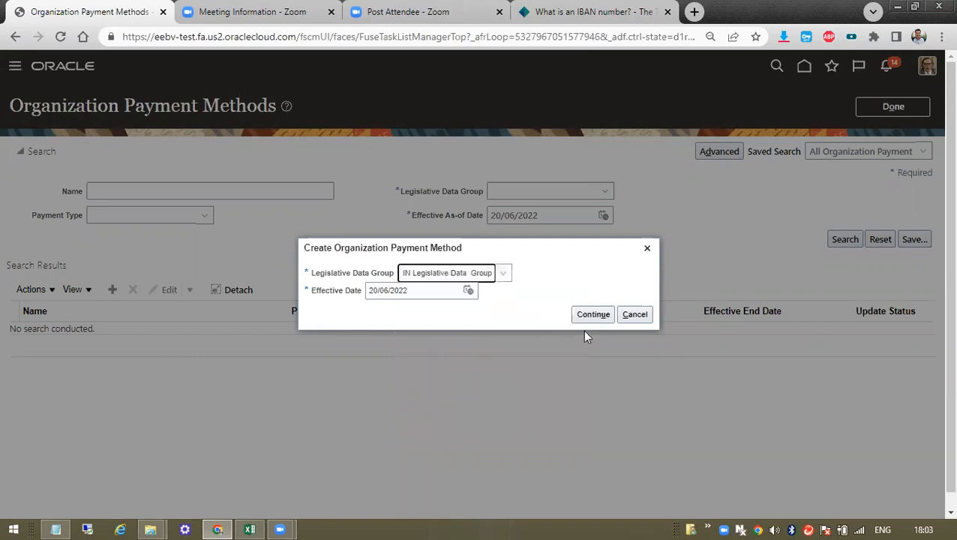
drag(325, 291, 358, 293)
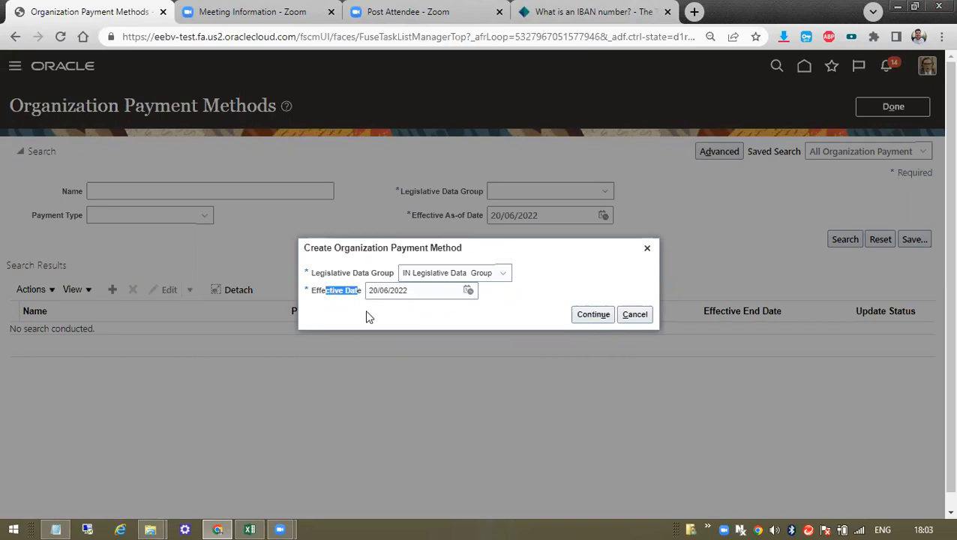
click(583, 317)
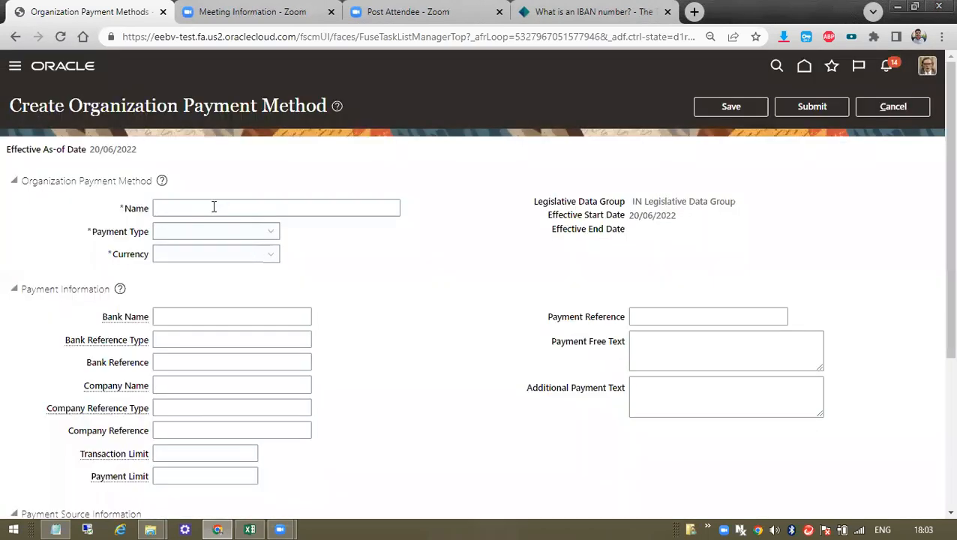
- Name the method Tata Com Organization Payment Method and choose Direct Deposit as payment type
click(214, 207)
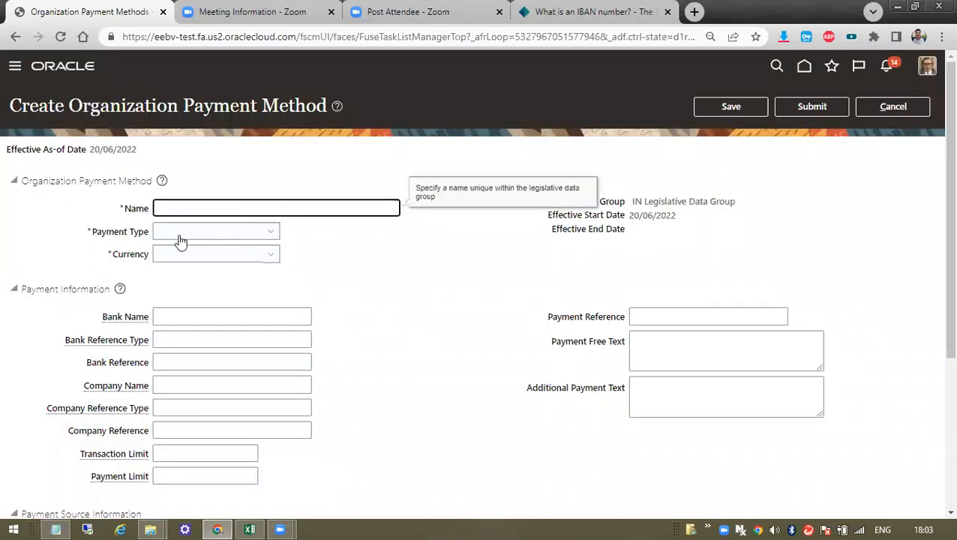
click(200, 235)
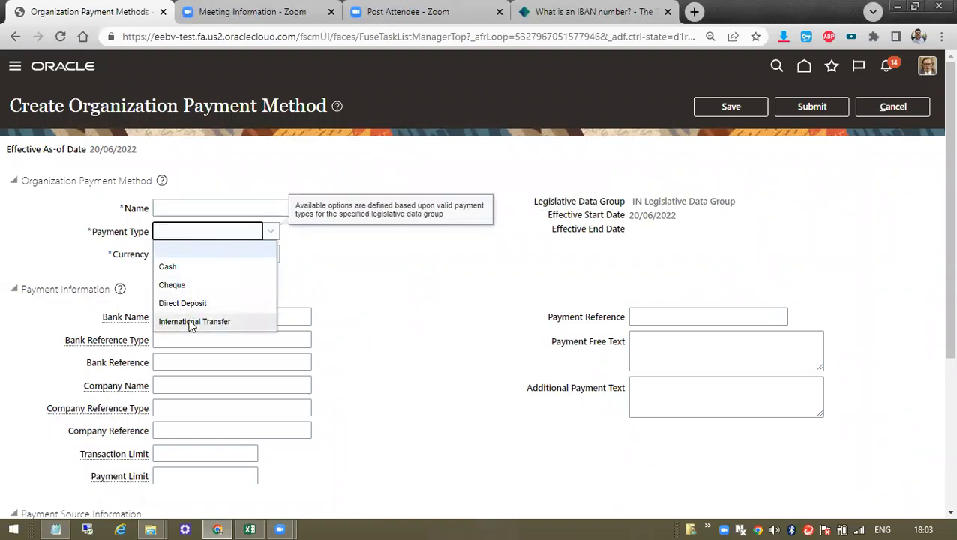
click(326, 299)
click(197, 207)
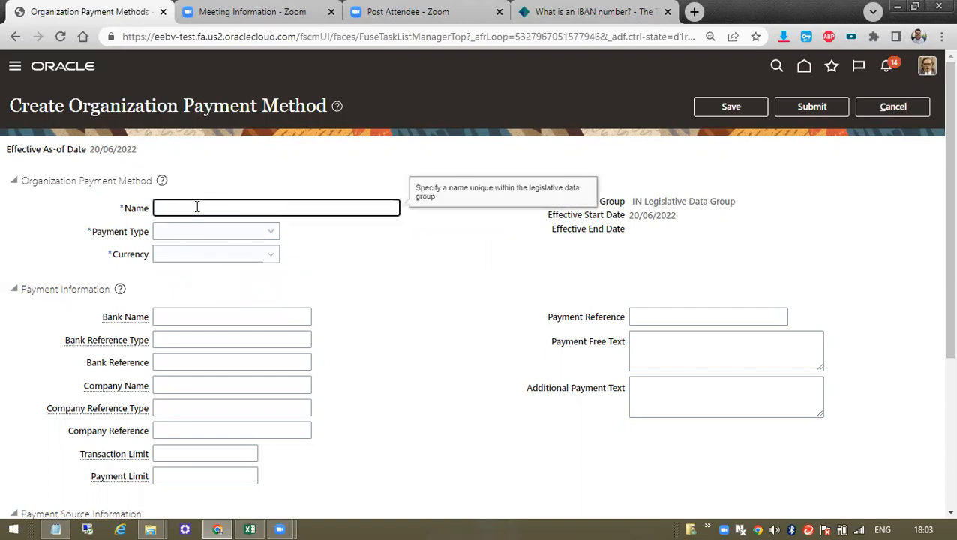
text(Tata Com Organization)
key(Tab)
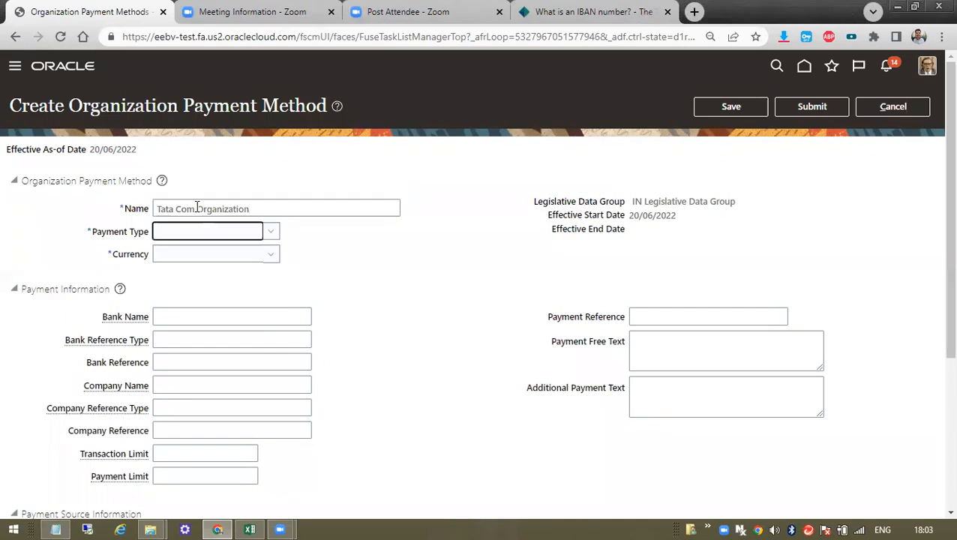
click(193, 240)
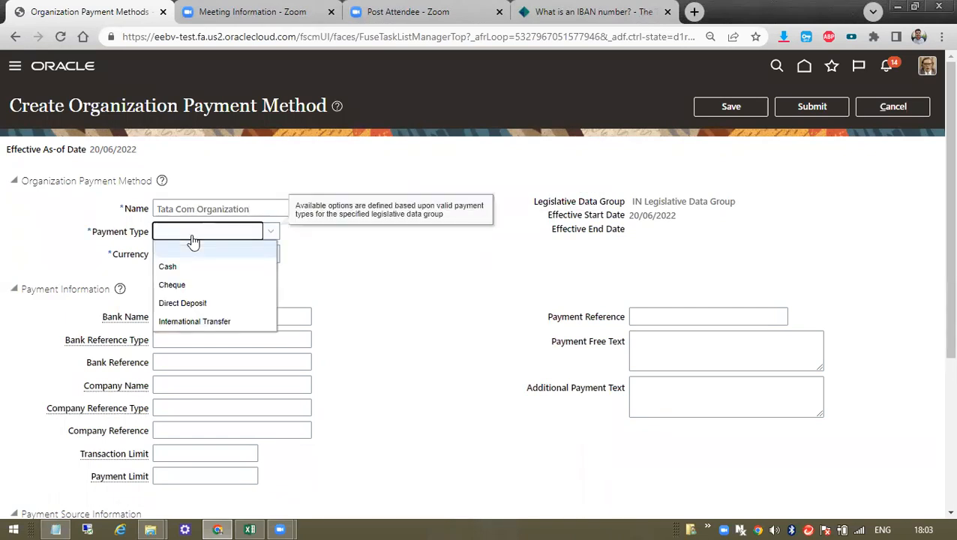
click(269, 204)
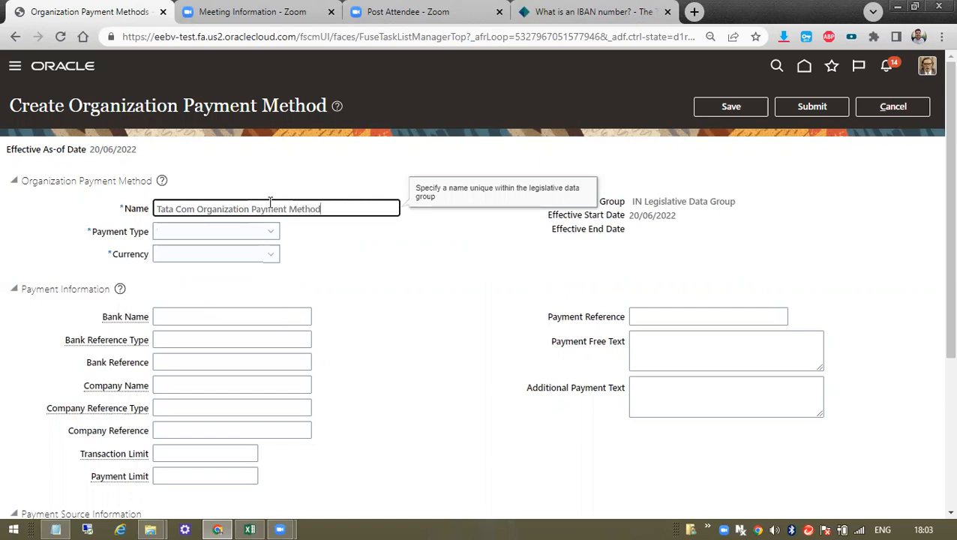
click(263, 237)
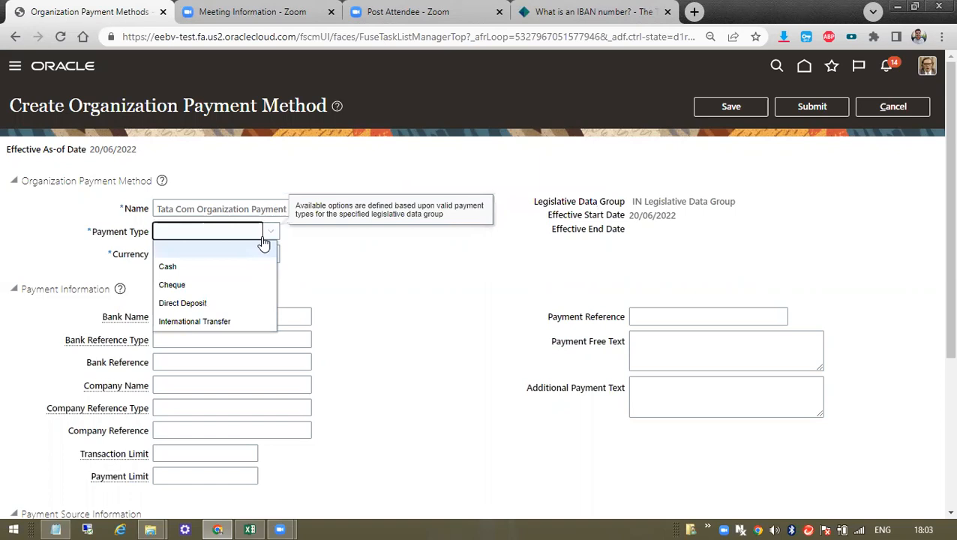
click(214, 306)
- Set the currency to INDIAN RUPEES
click(213, 260)
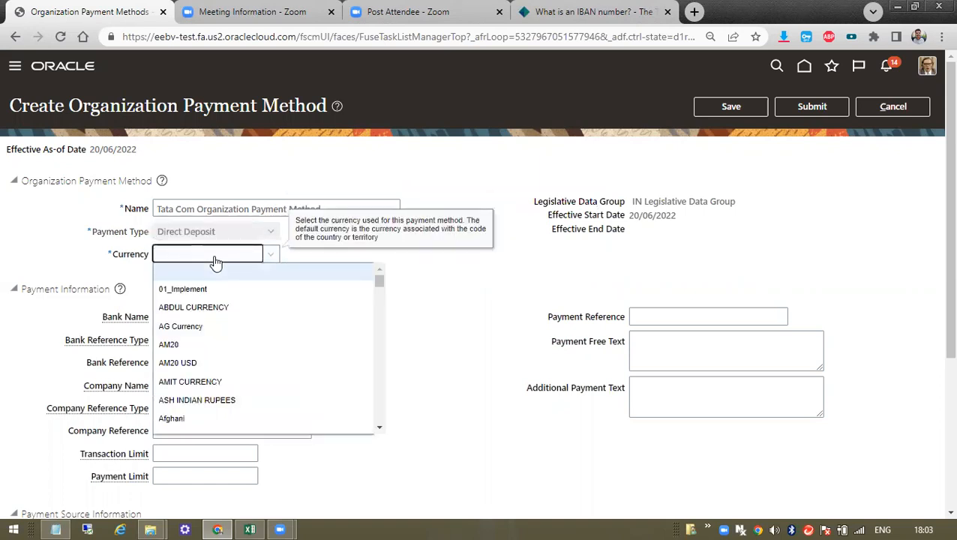
scroll(212, 346, down, 10)
scroll(212, 347, down, 12)
scroll(214, 344, down, 5)
scroll(214, 344, up, 5)
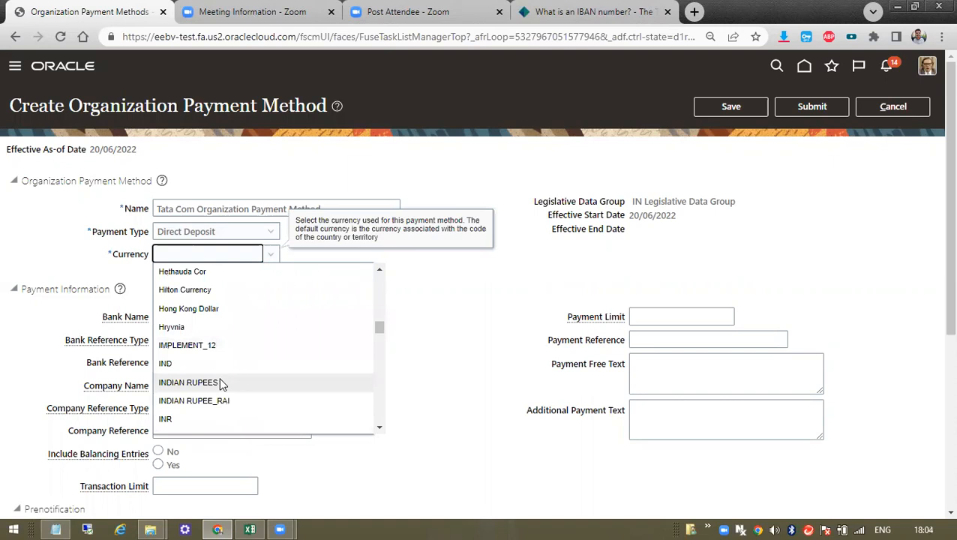
click(220, 382)
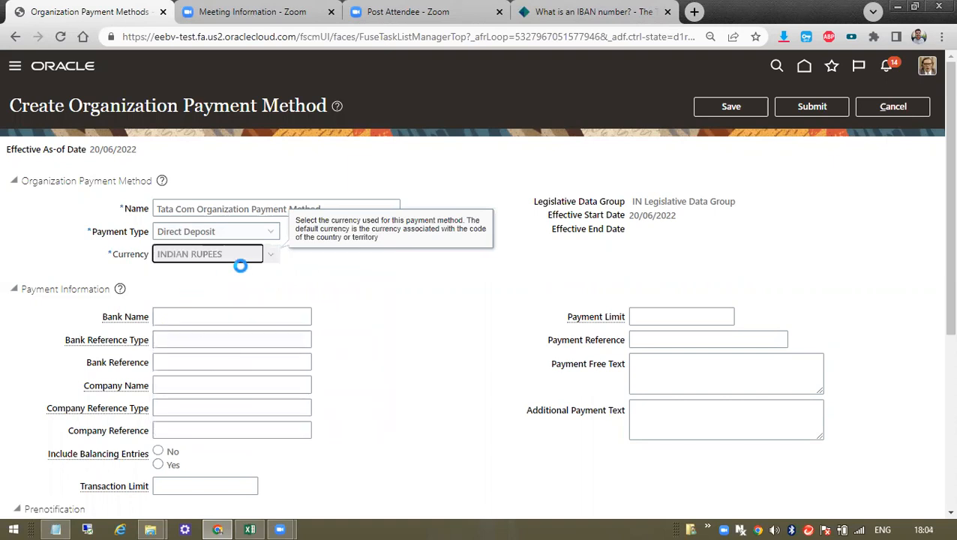
click(248, 260)
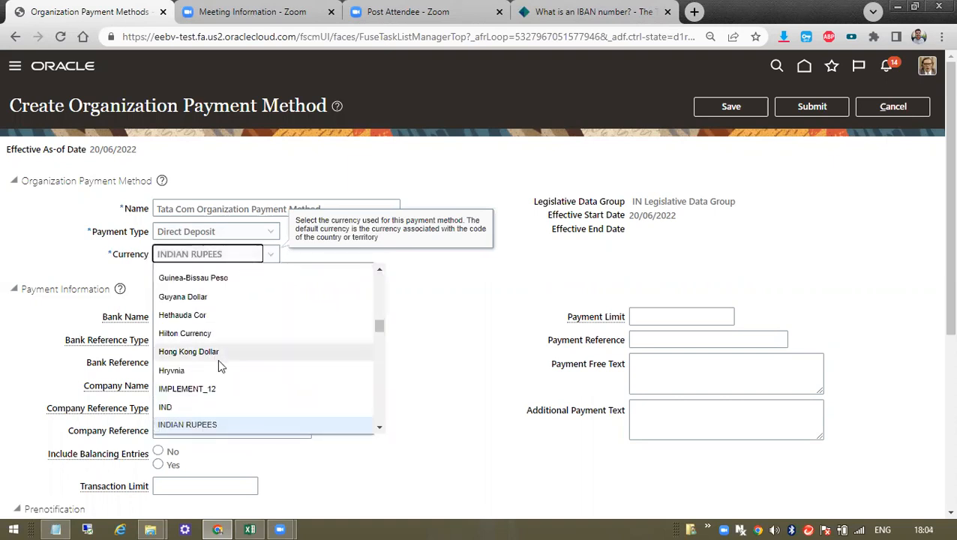
scroll(217, 359, down, 1)
click(222, 359)
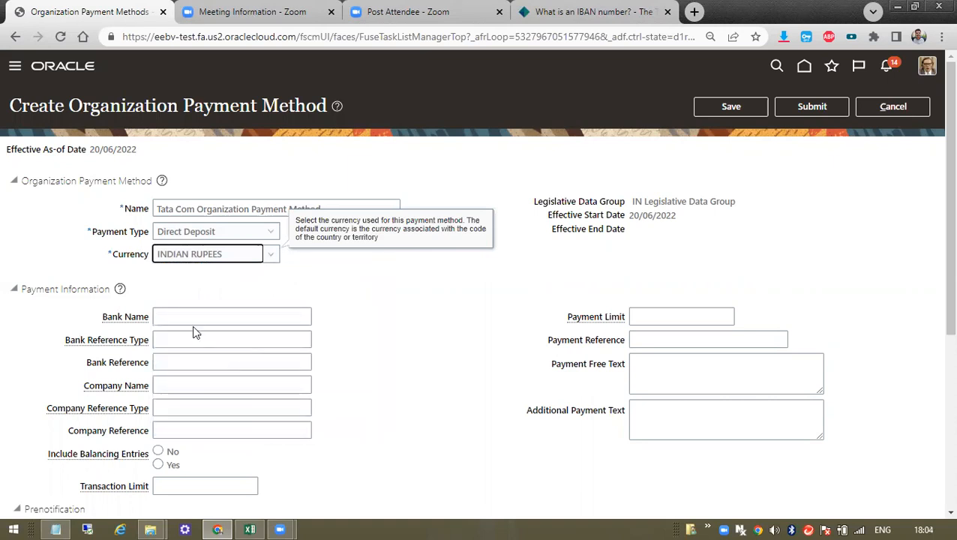
- Add a new payment source under Payment Sources
drag(643, 202, 668, 235)
click(208, 317)
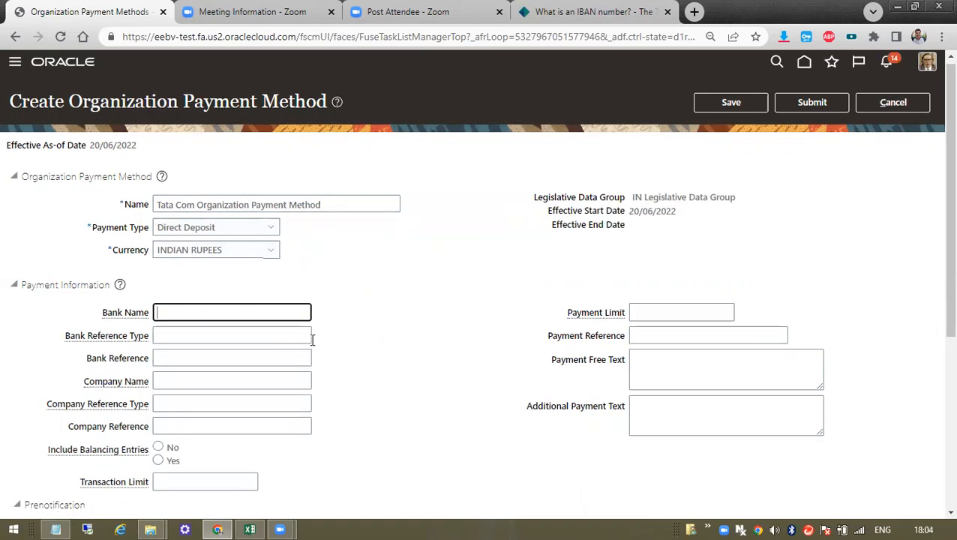
scroll(342, 177, down, 3)
scroll(184, 360, down, 2)
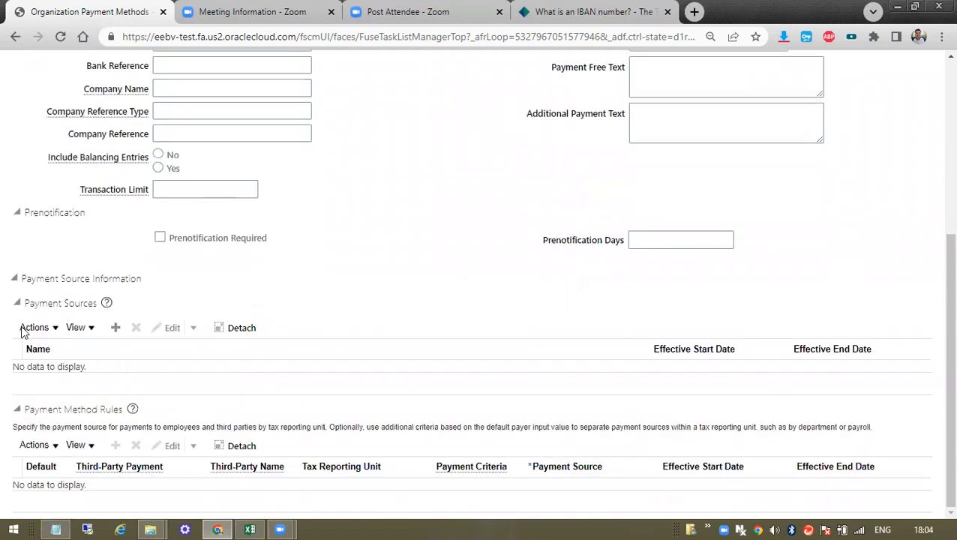
click(116, 330)
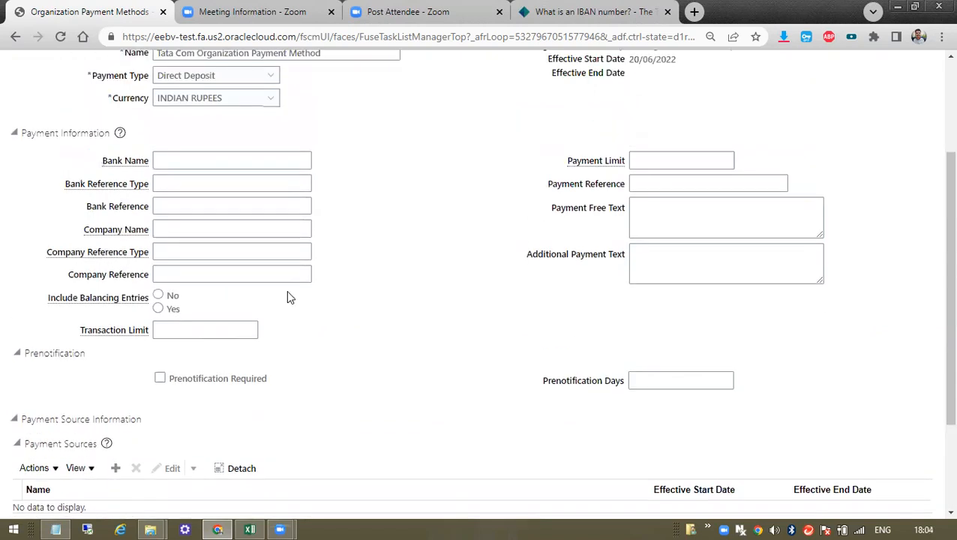
scroll(316, 389, down, 2)
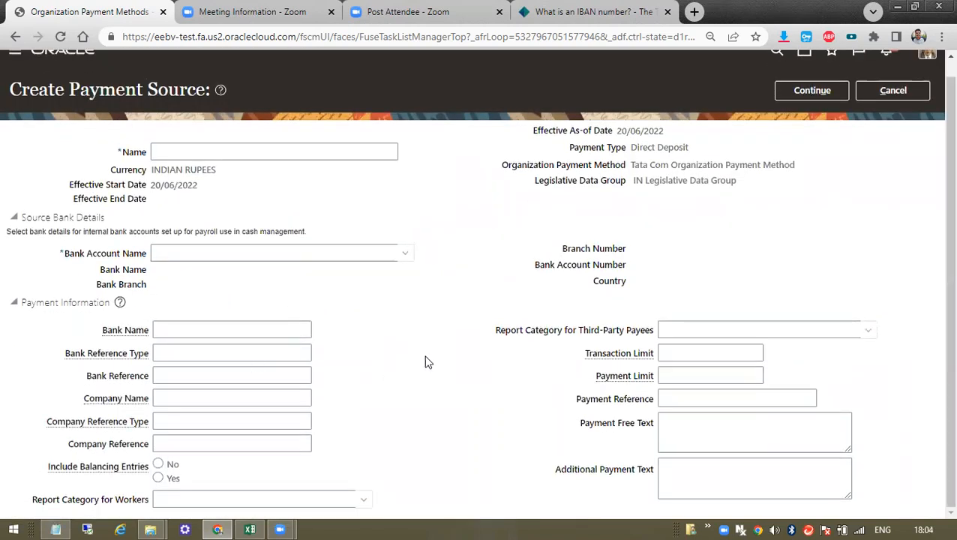
- Open the Search and Select: Bank Account Name dialog from the Bank Account Name dropdown
scroll(649, 269, up, 1)
scroll(652, 270, down, 1)
key(ctrl+minus)
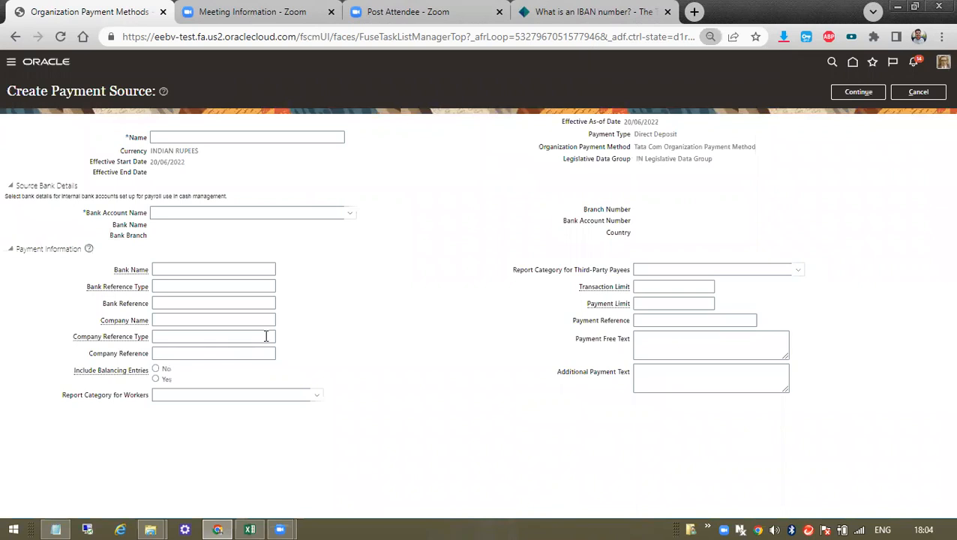
key(ctrl+plus)
key(ctrl+plus)
key(ctrl+plus)
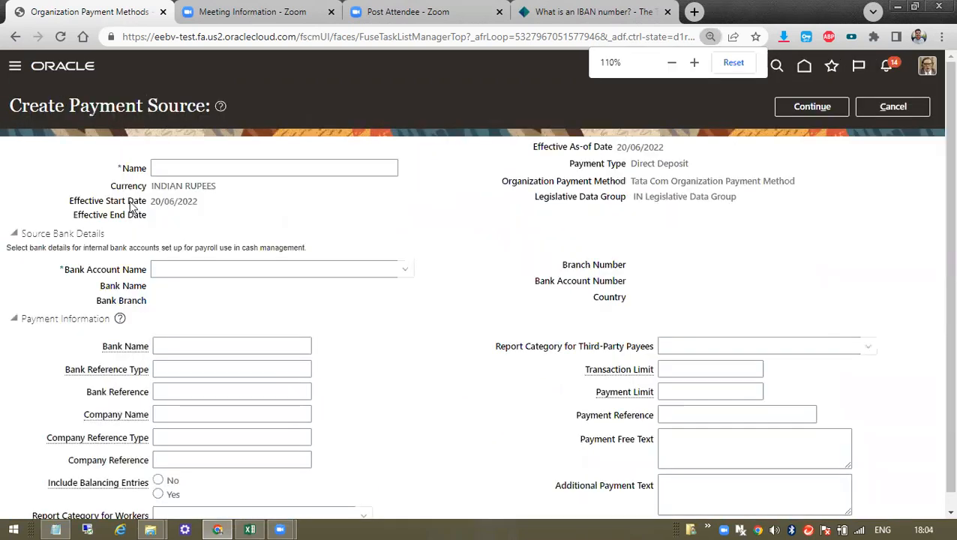
click(155, 194)
key(ctrl+minus)
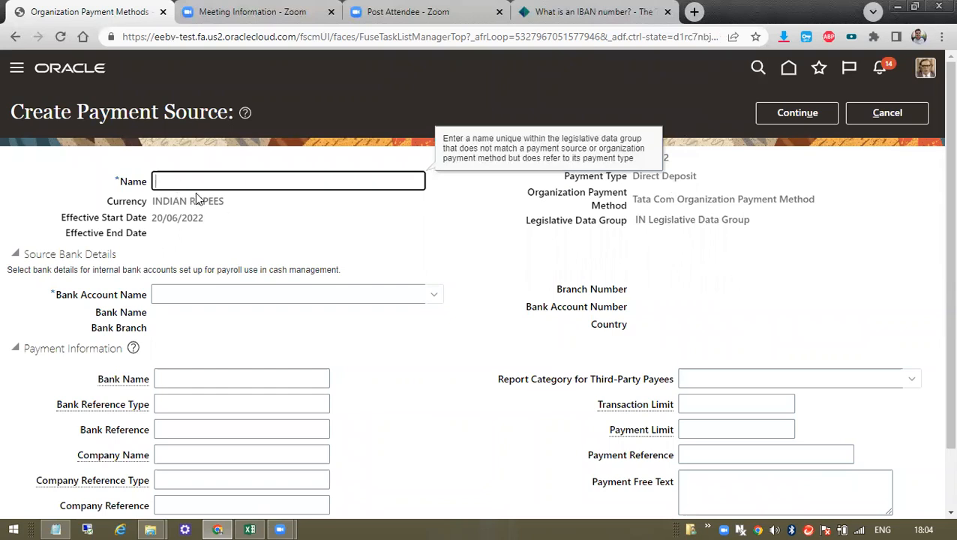
scroll(196, 198, down, 1)
click(270, 229)
click(432, 225)
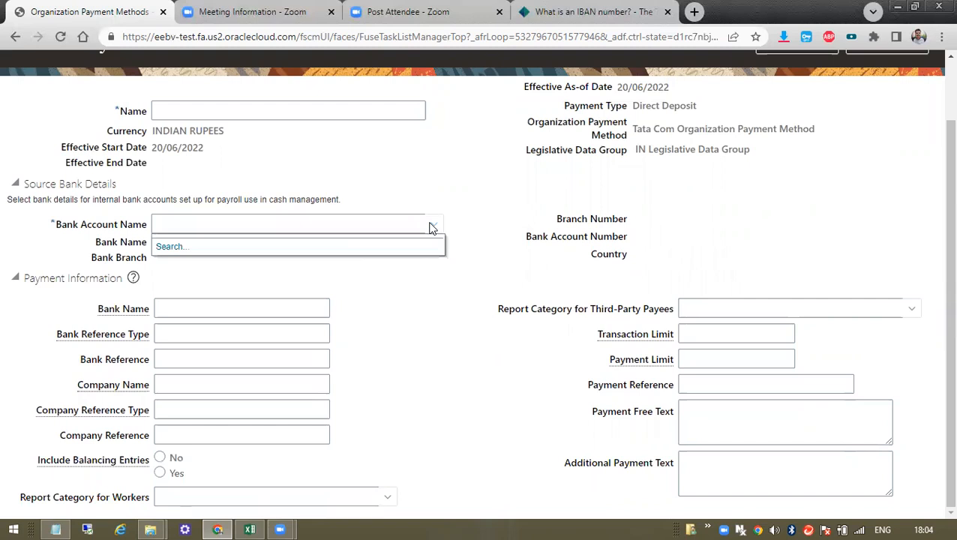
click(166, 251)
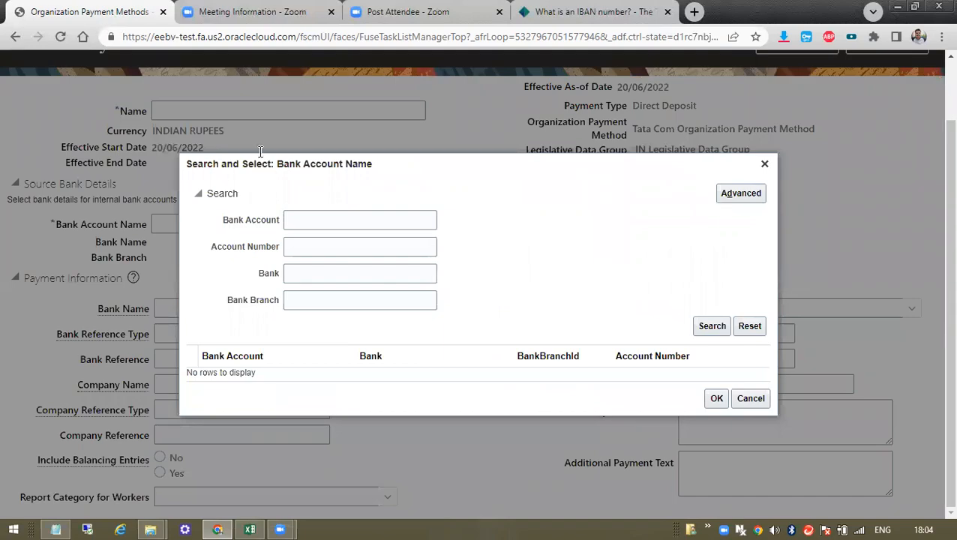
- After checking the Tata Com notes in Excel, search bank accounts by bank Vel1 Sub, then Vel
key(alt+Tab)
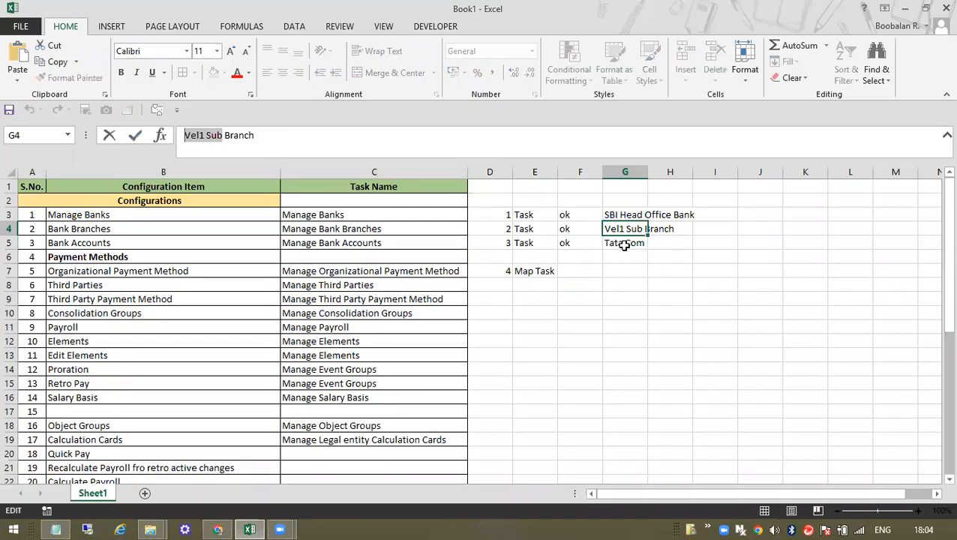
click(624, 246)
key(alt+Tab)
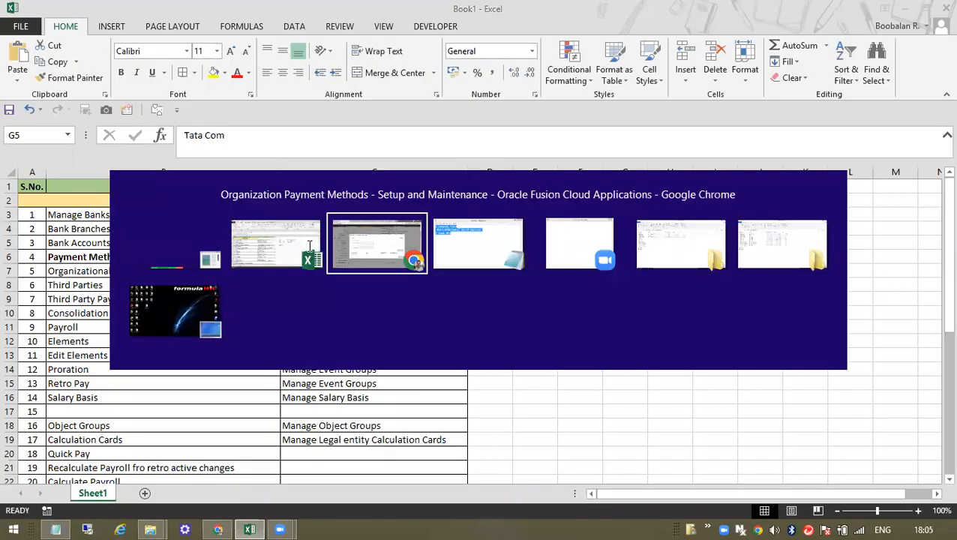
click(346, 223)
click(314, 248)
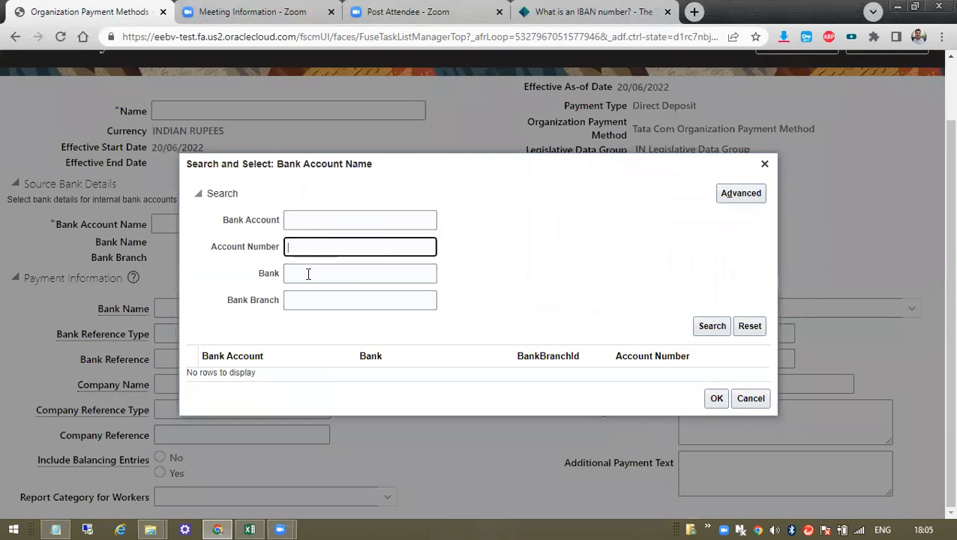
click(307, 273)
text(Vel1 Sub)
click(709, 327)
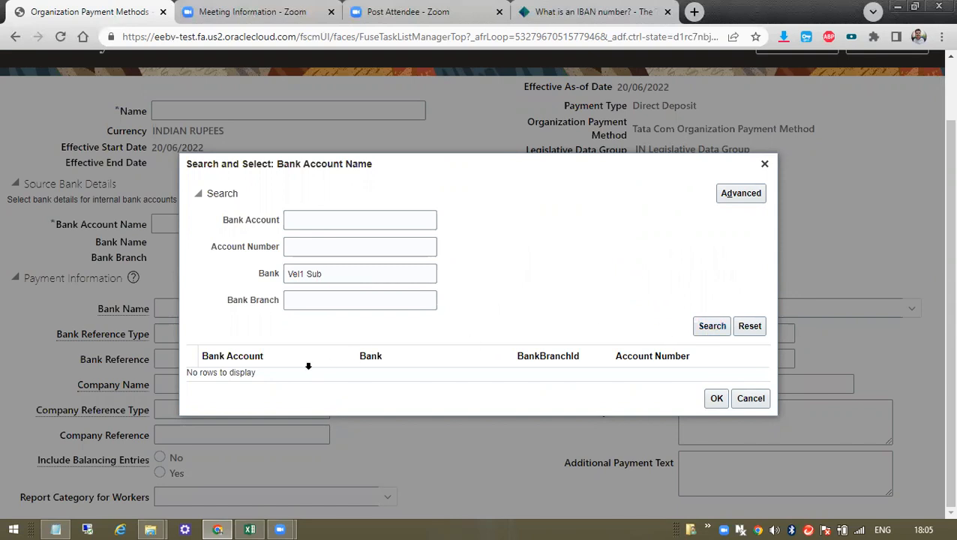
drag(307, 273, 405, 260)
key(BackSpace)
key(BackSpace)
click(719, 325)
click(722, 326)
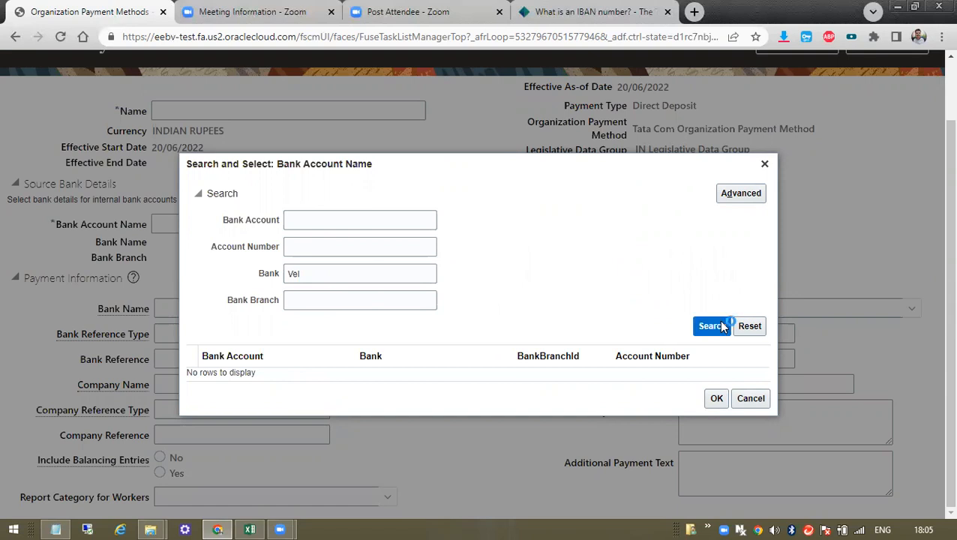
- Clear the bank criterion and search by bank branch Vel, which finds no rows
double_click(327, 274)
key(BackSpace)
click(316, 299)
text(Vel)
click(705, 327)
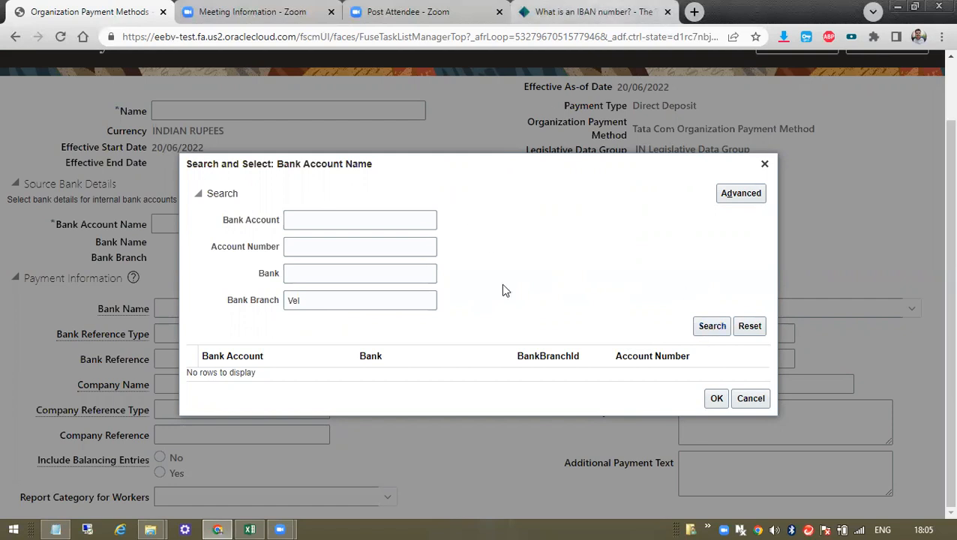
click(716, 326)
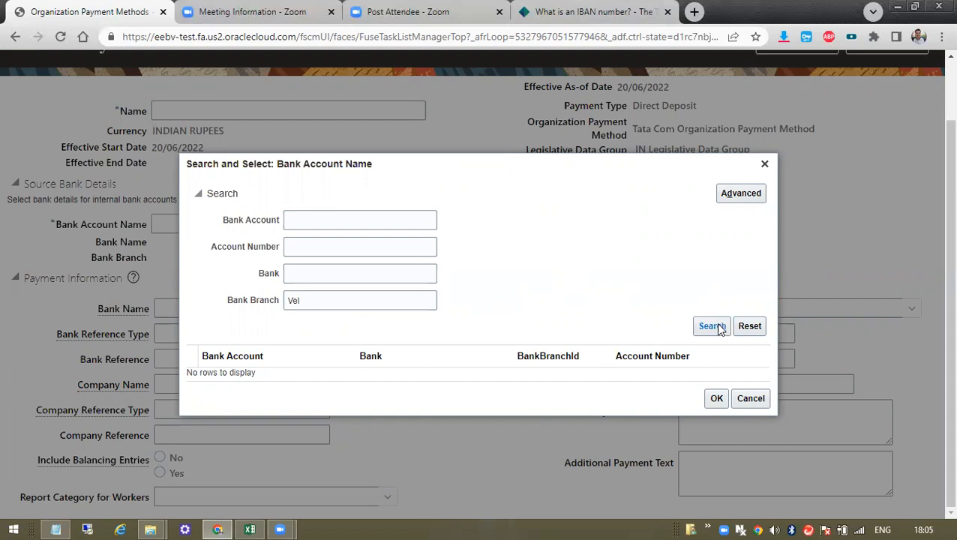
double_click(318, 300)
- Rerun the bank account search with no criteria, then close the dialog
click(764, 163)
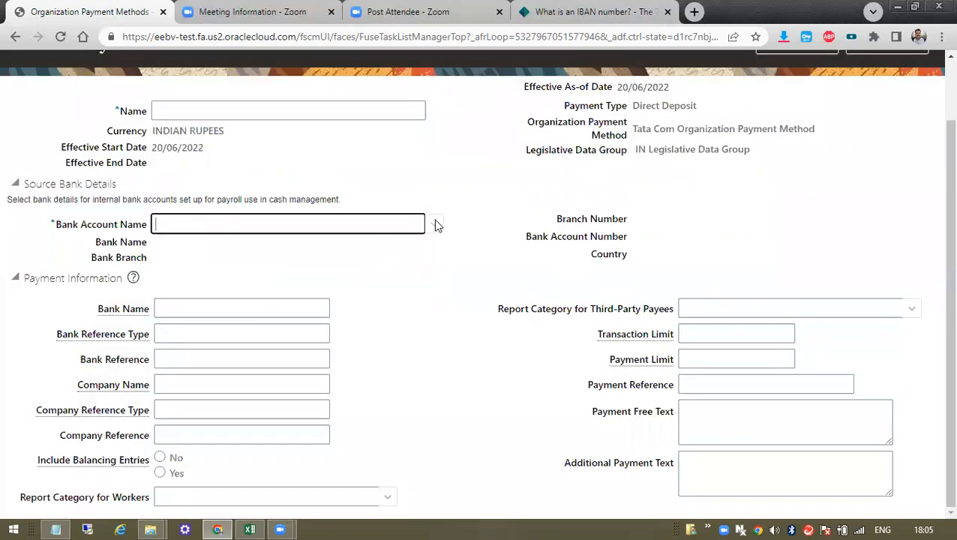
click(438, 225)
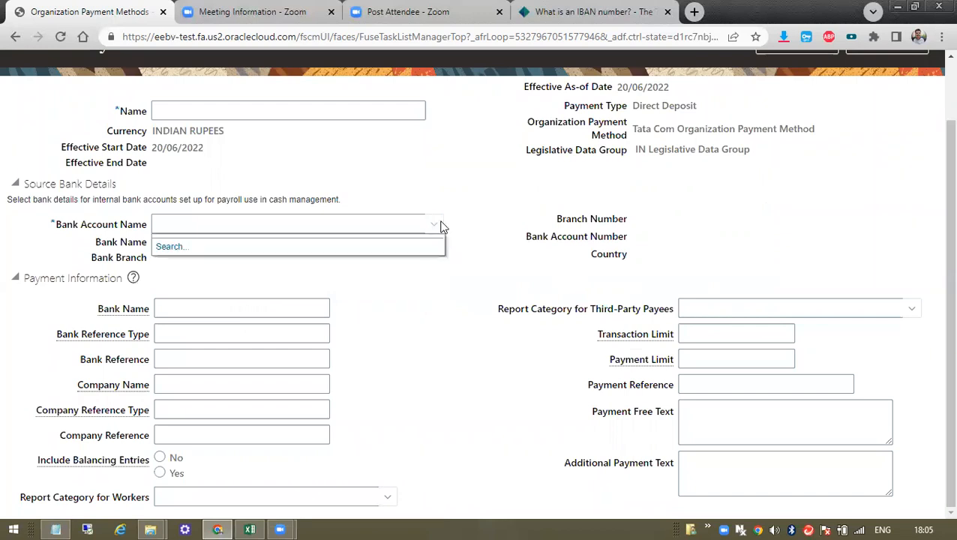
click(183, 247)
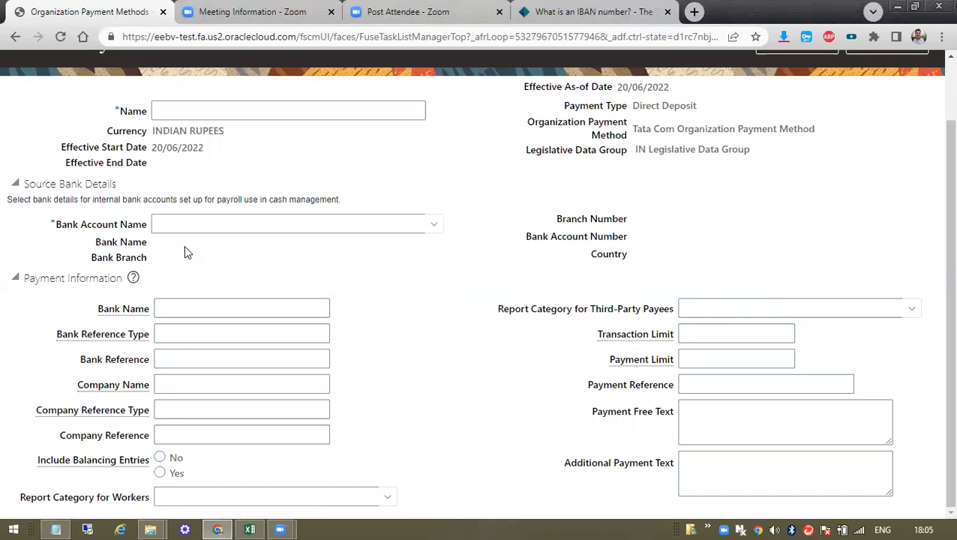
click(342, 221)
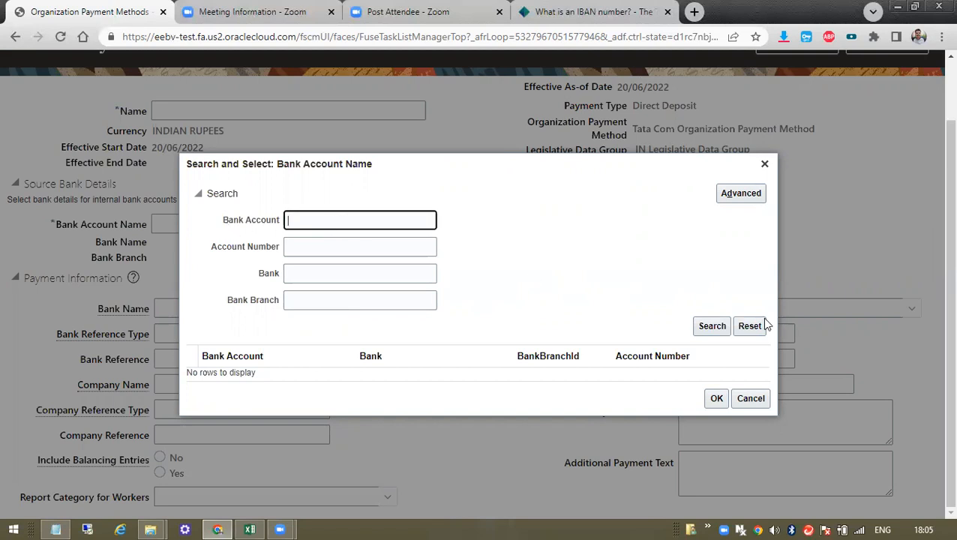
click(707, 326)
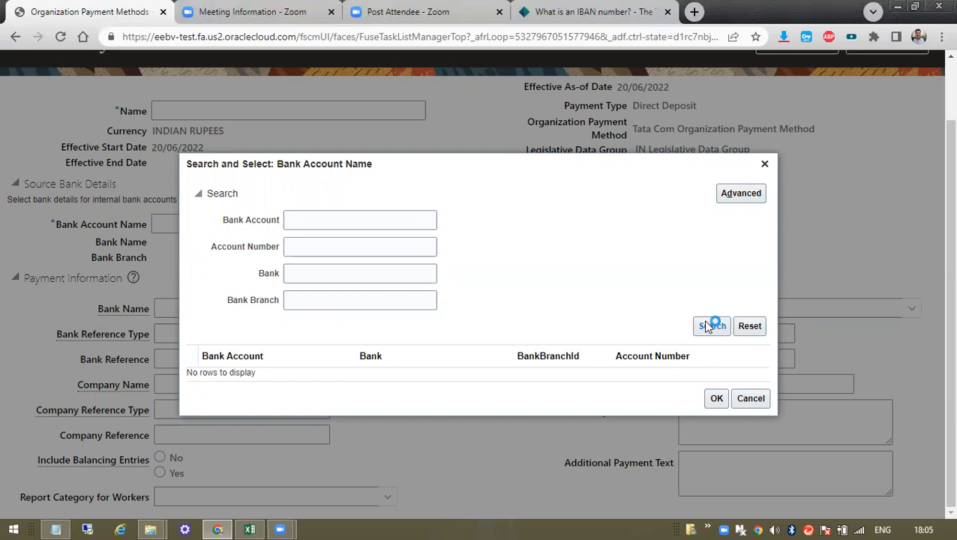
click(764, 164)
- Cancel the new payment source and return to the payment method page
scroll(854, 244, up, 1)
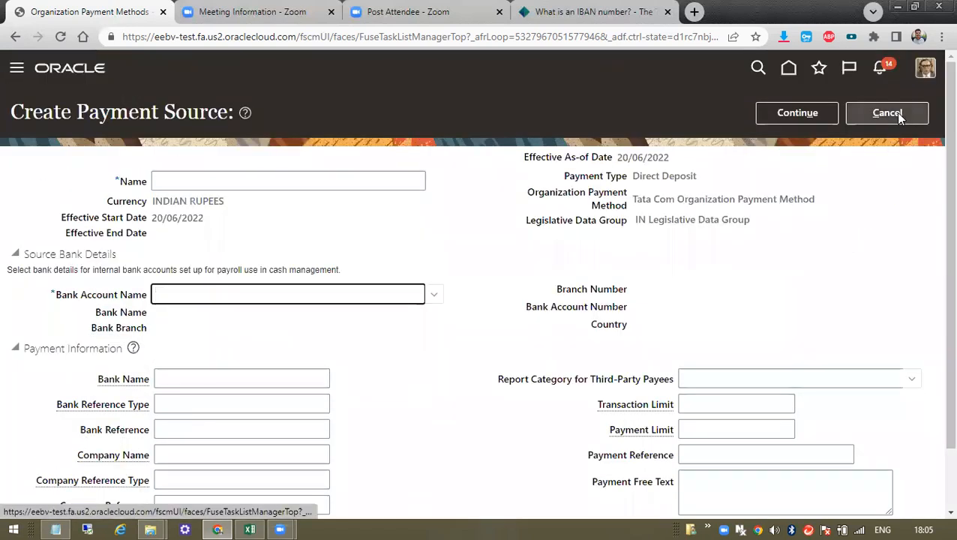
scroll(315, 384, down, 1)
click(222, 314)
click(220, 335)
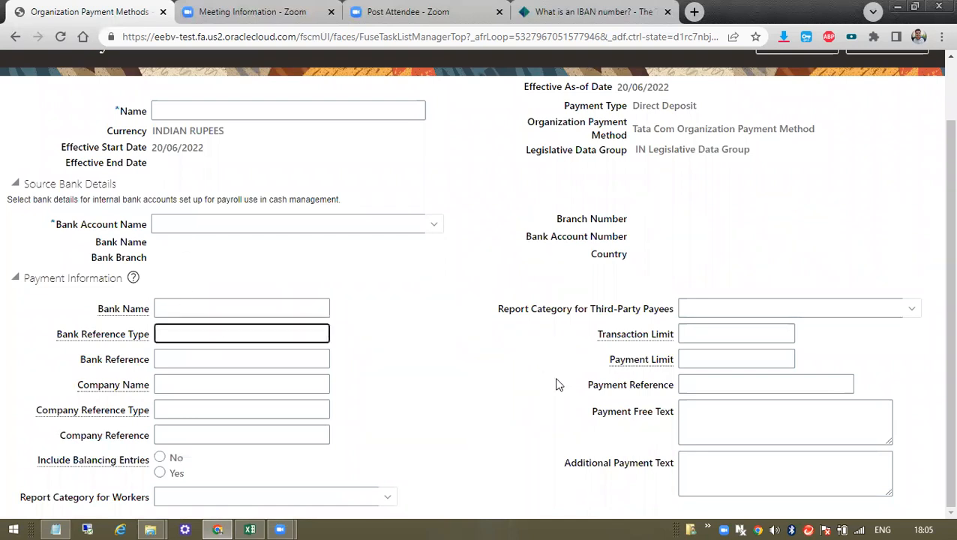
scroll(707, 330, up, 1)
click(882, 120)
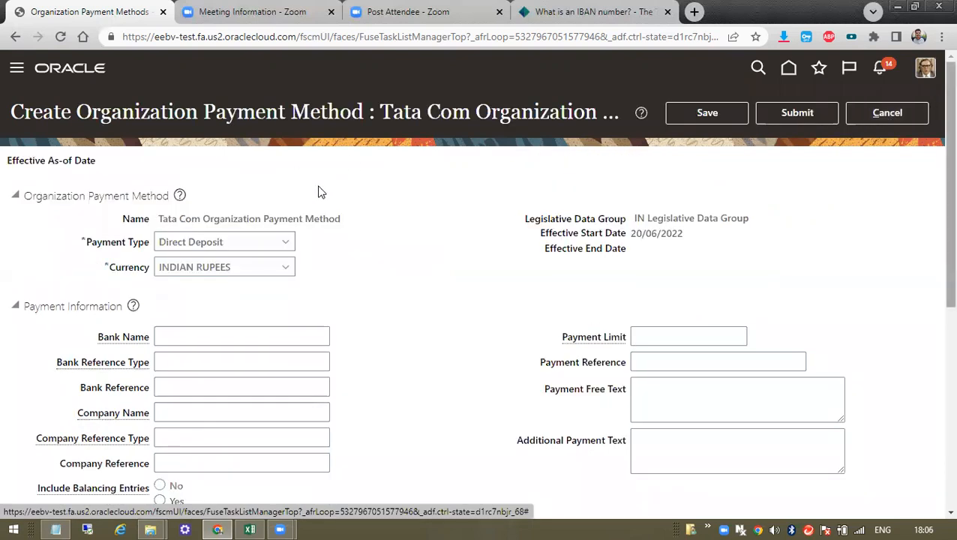
- Discard the unsaved method and create a new one for US Legislative Data Group
click(883, 119)
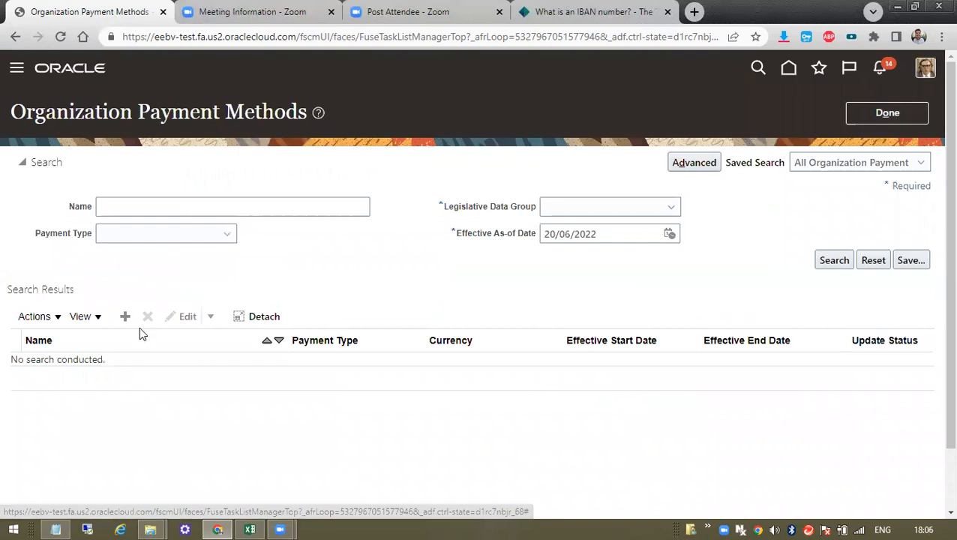
click(125, 318)
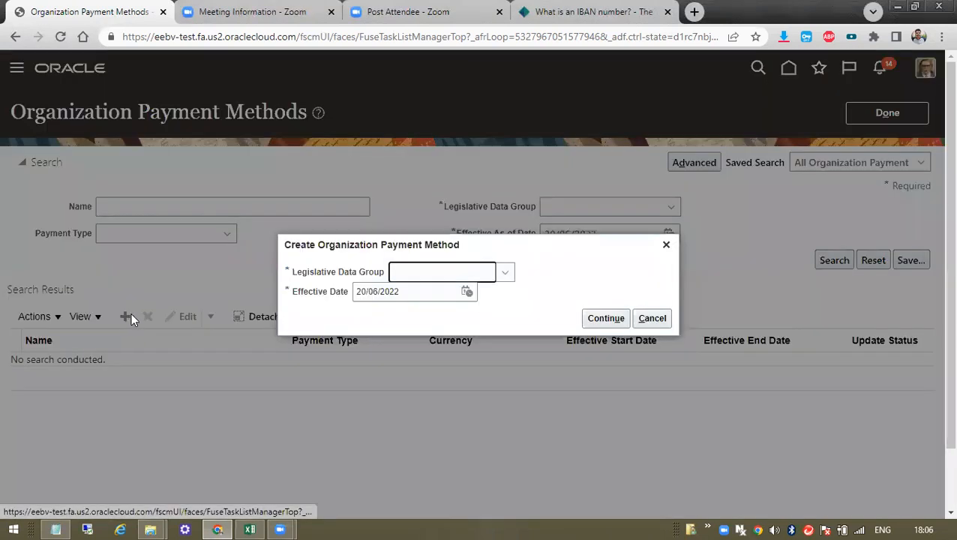
click(509, 276)
scroll(485, 375, down, 10)
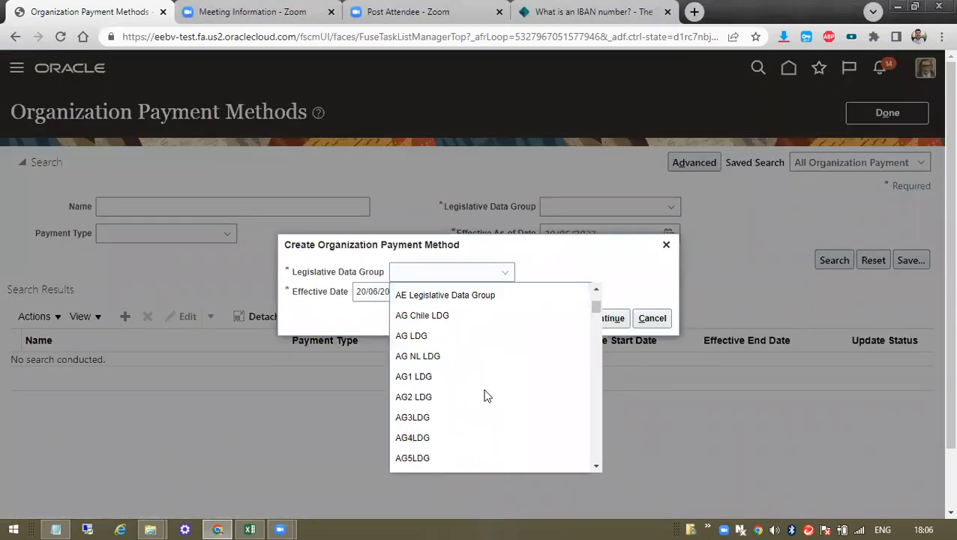
scroll(496, 433, down, 15)
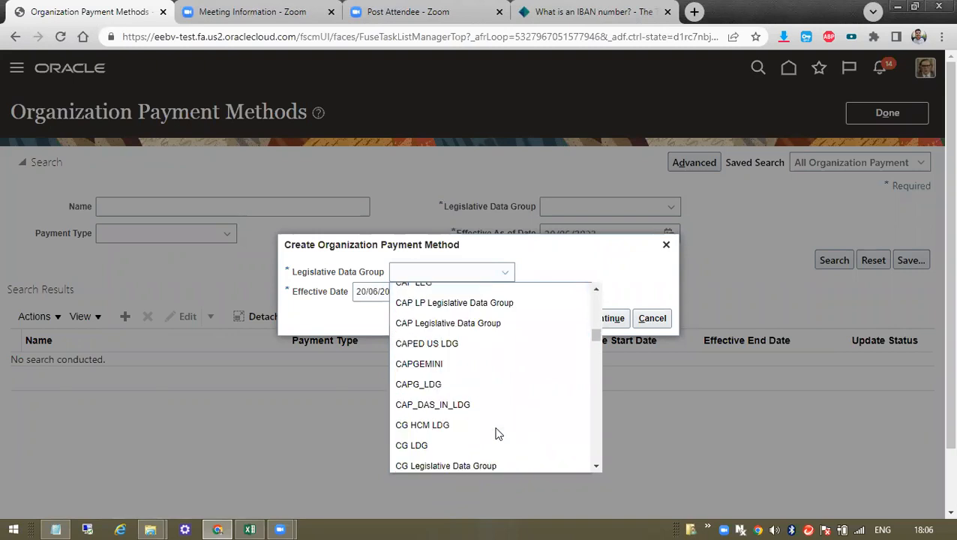
scroll(499, 432, down, 6)
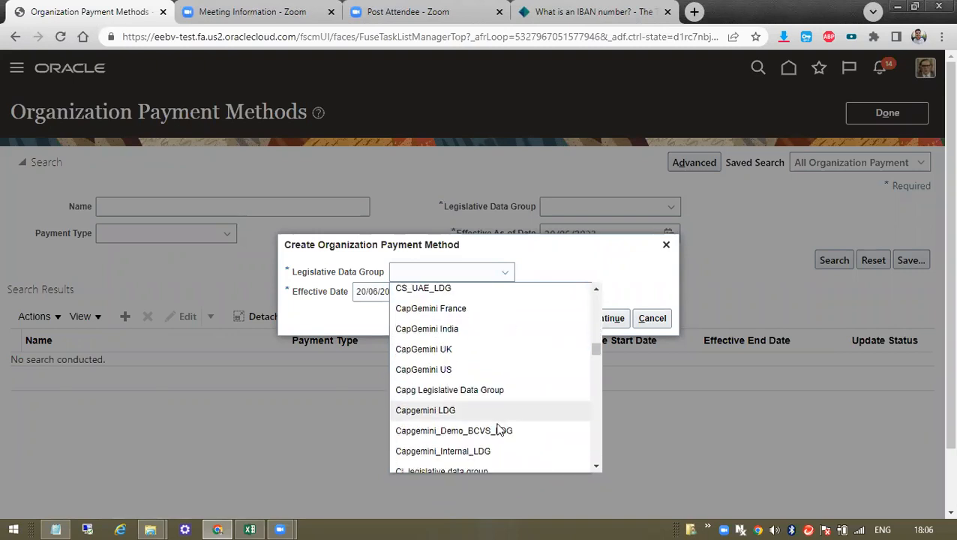
scroll(498, 429, down, 15)
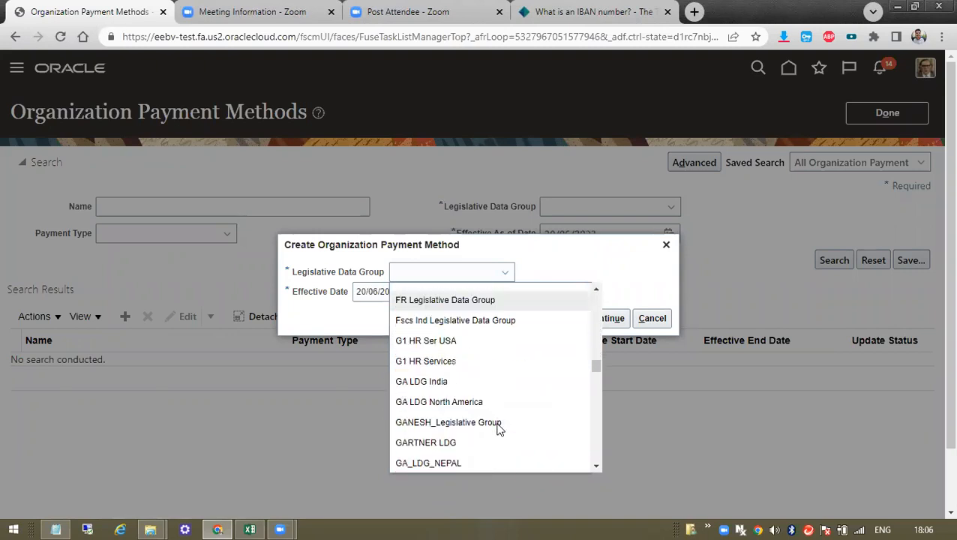
scroll(500, 429, down, 6)
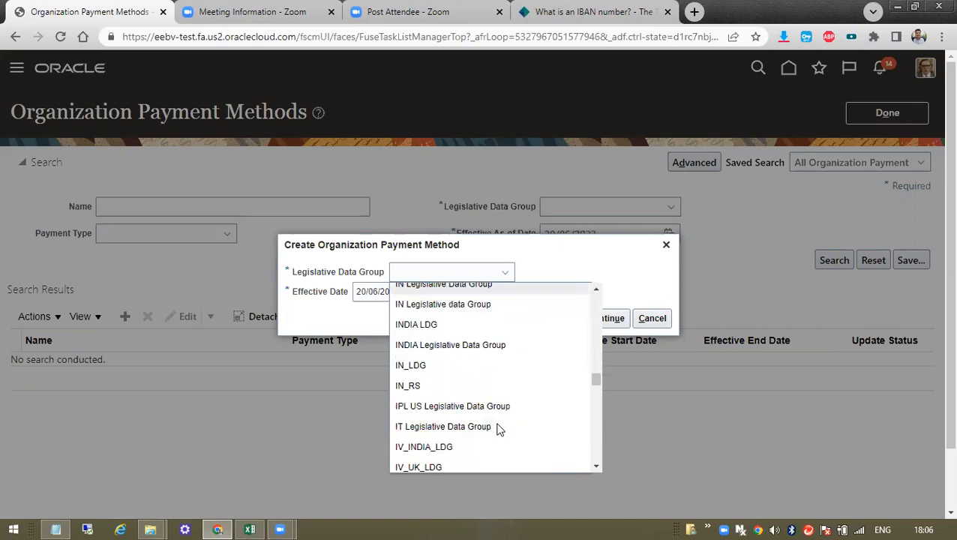
key(u)
key(Down)
key(Down)
key(Down)
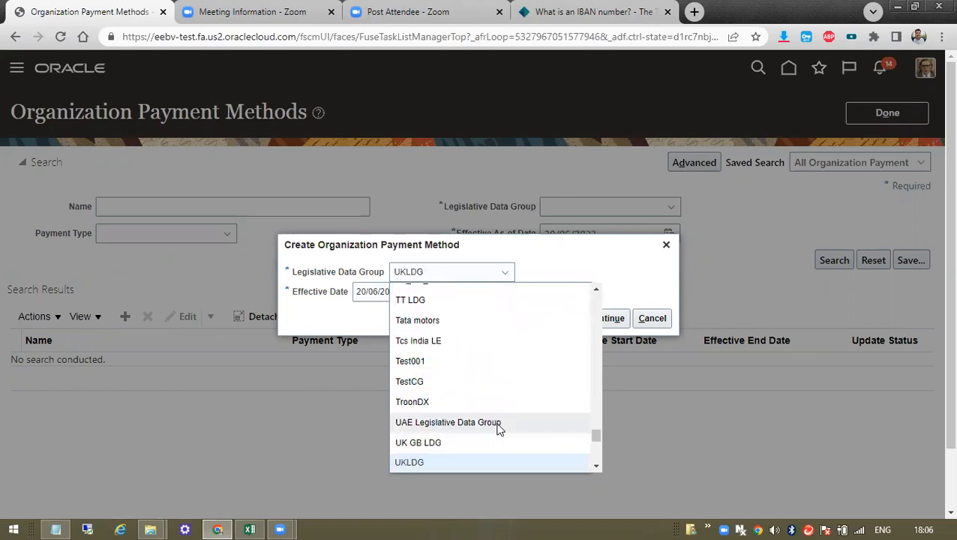
scroll(498, 428, down, 3)
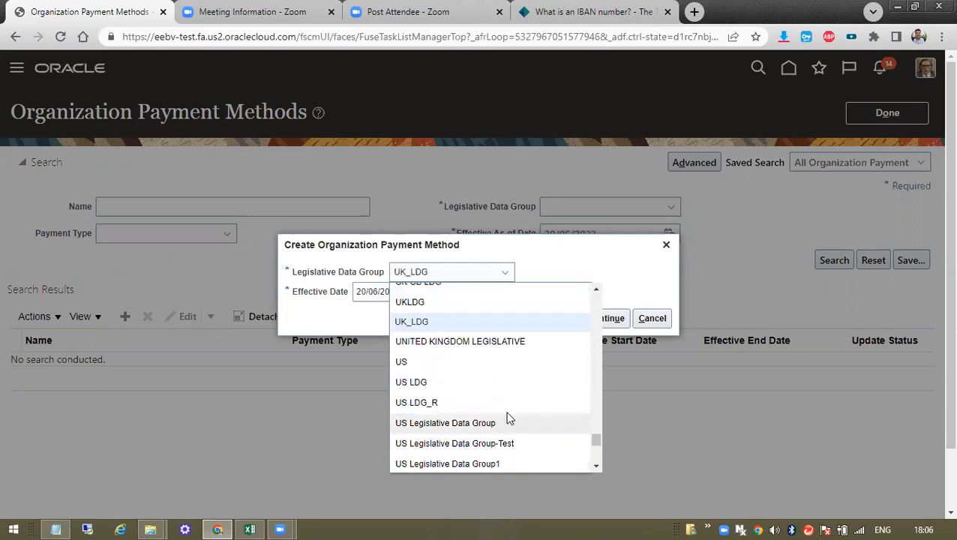
click(505, 424)
click(608, 319)
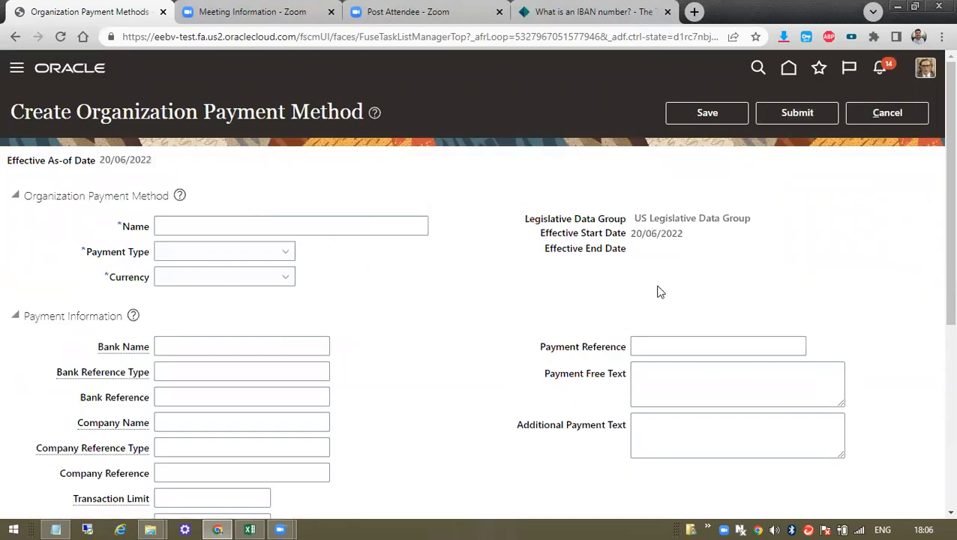
- Name the payment method Tata Com Org Payment Method
scroll(131, 356, down, 4)
click(38, 296)
click(370, 261)
scroll(217, 148, up, 3)
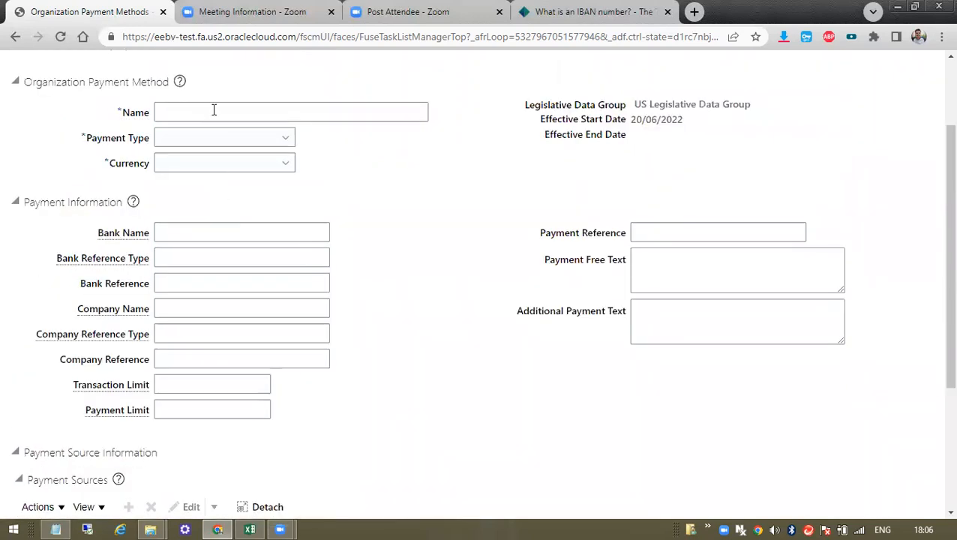
click(214, 111)
text(Oa)
key(BackSpace)
text(ra)
key(BackSpace)
text(ganiza)
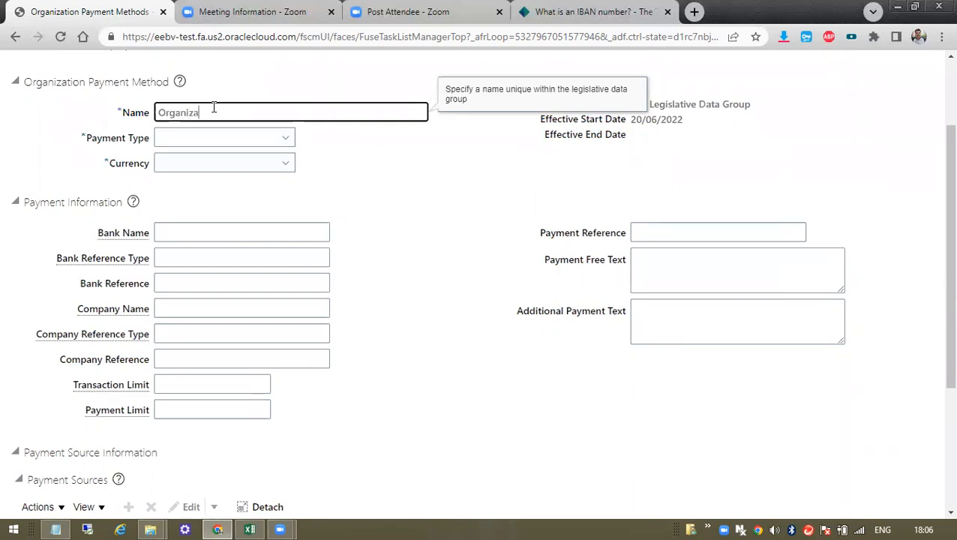
key(BackSpace)
key(ctrl+a)
text(Tata Comm)
key(BackSpace)
key(Tab)
click(214, 107)
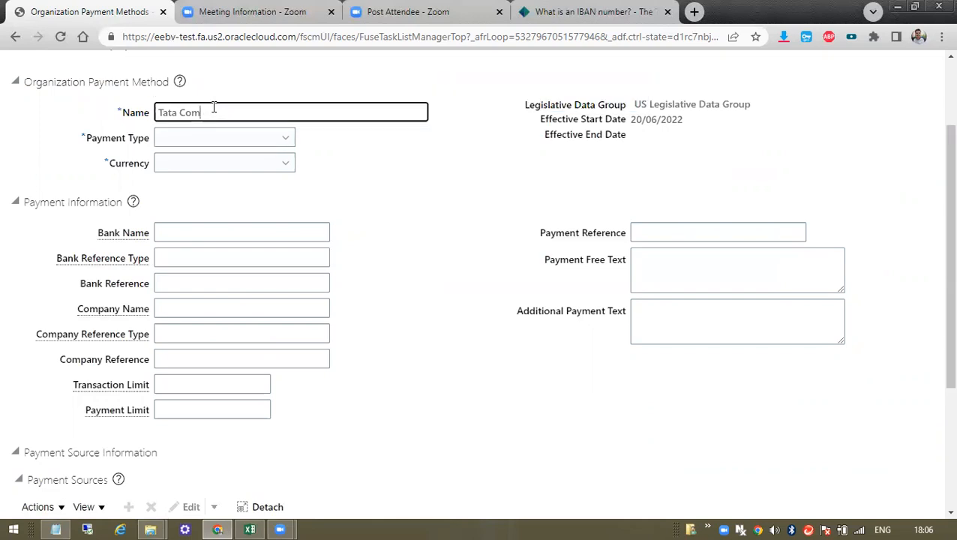
text(Org Payment Method)
- Set the payment type to Direct Deposit and the currency to INR
key(Tab)
click(216, 137)
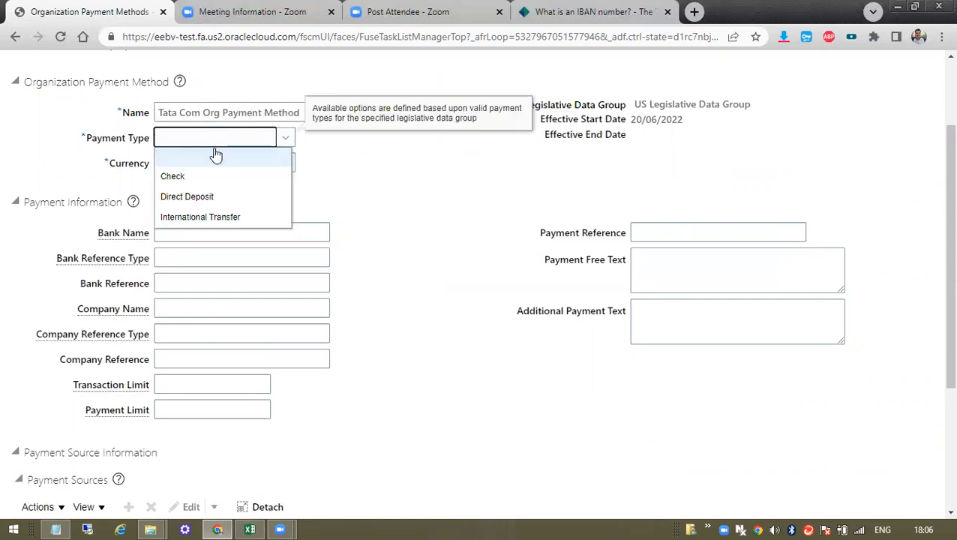
click(196, 196)
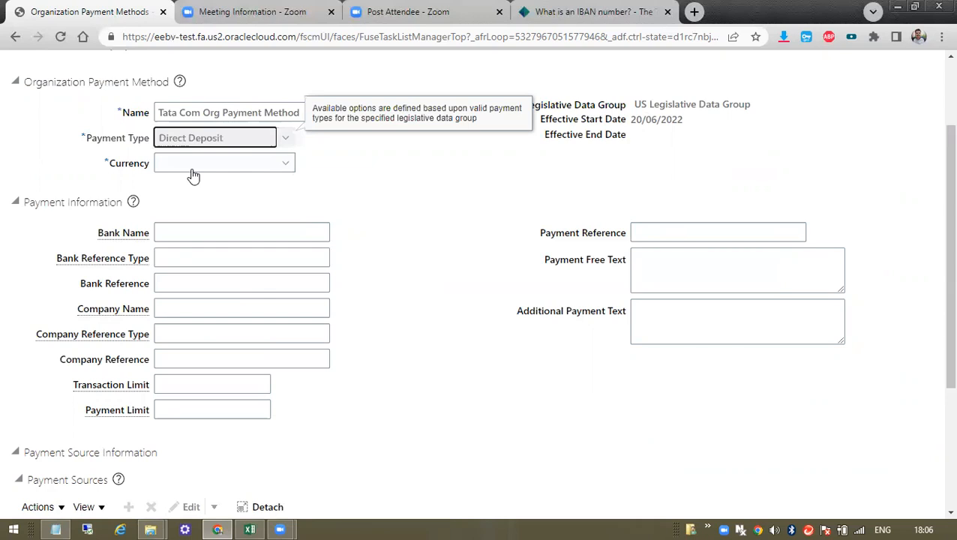
click(192, 169)
scroll(225, 303, down, 8)
scroll(226, 304, down, 10)
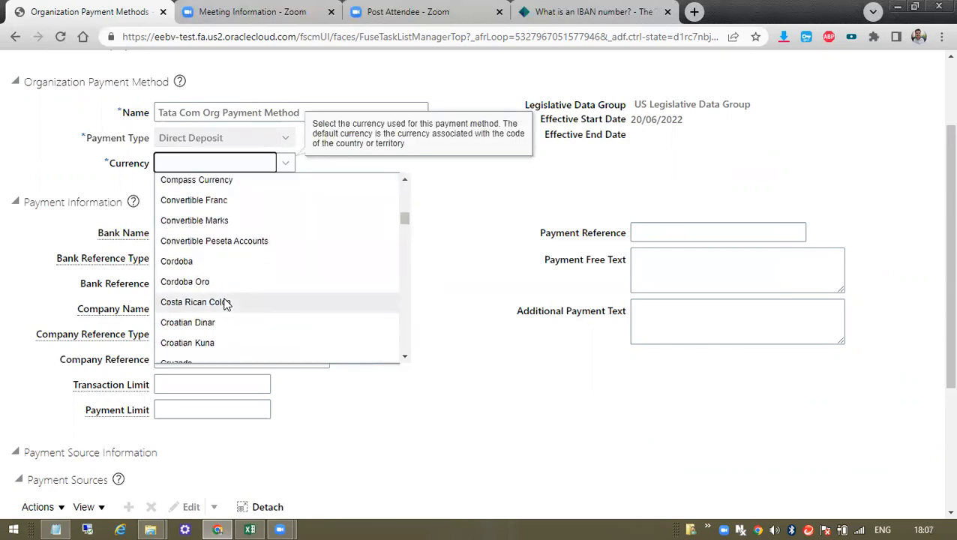
text(in)
key(Down)
key(Down)
key(Down)
key(Down)
key(Up)
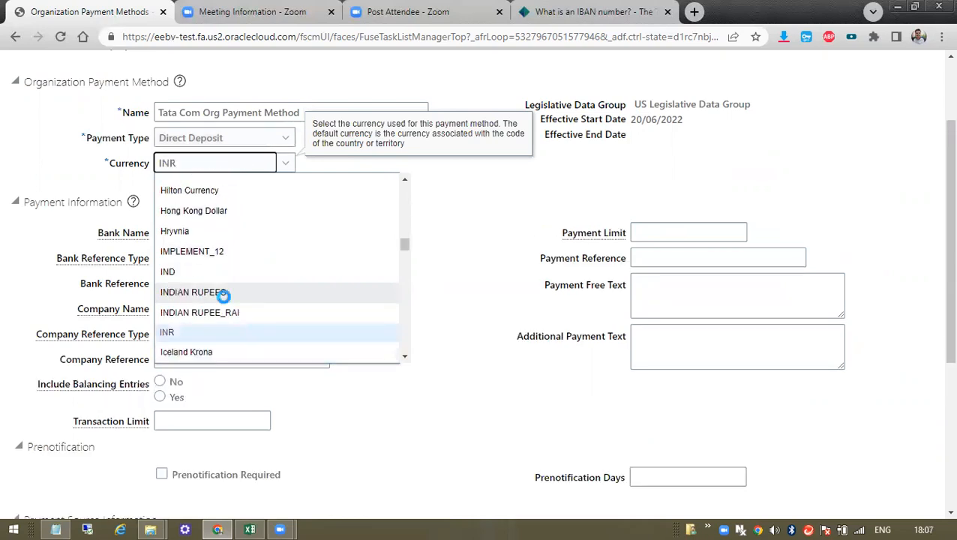
key(Return)
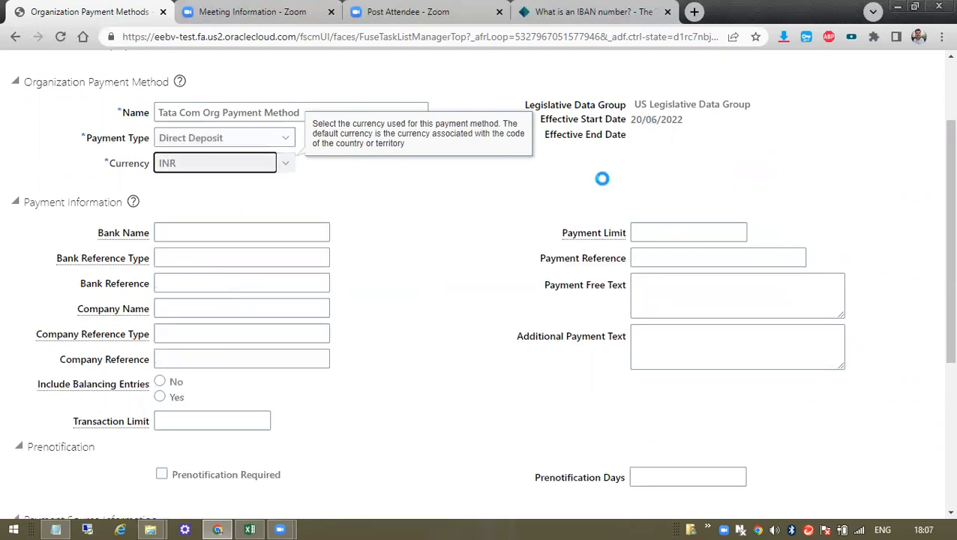
scroll(370, 298, down, 3)
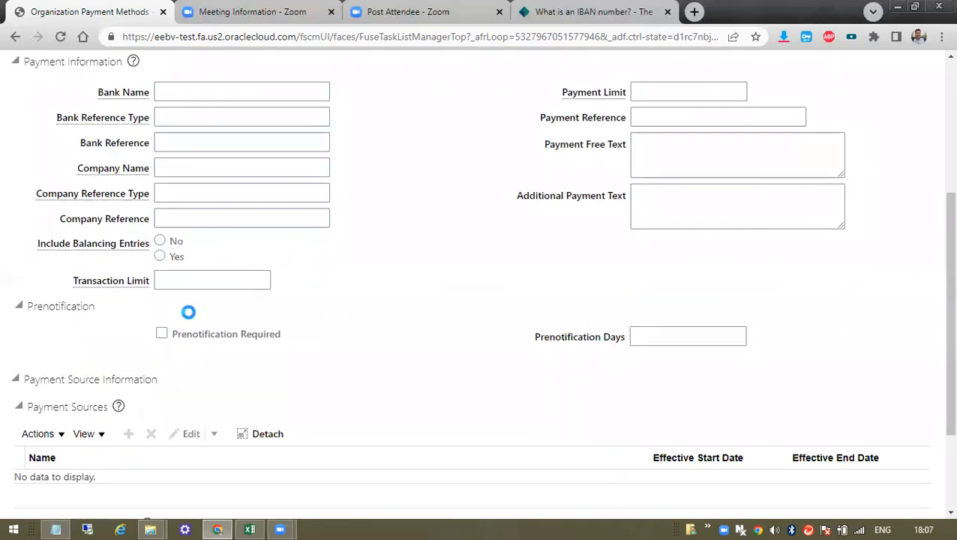
scroll(410, 399, down, 3)
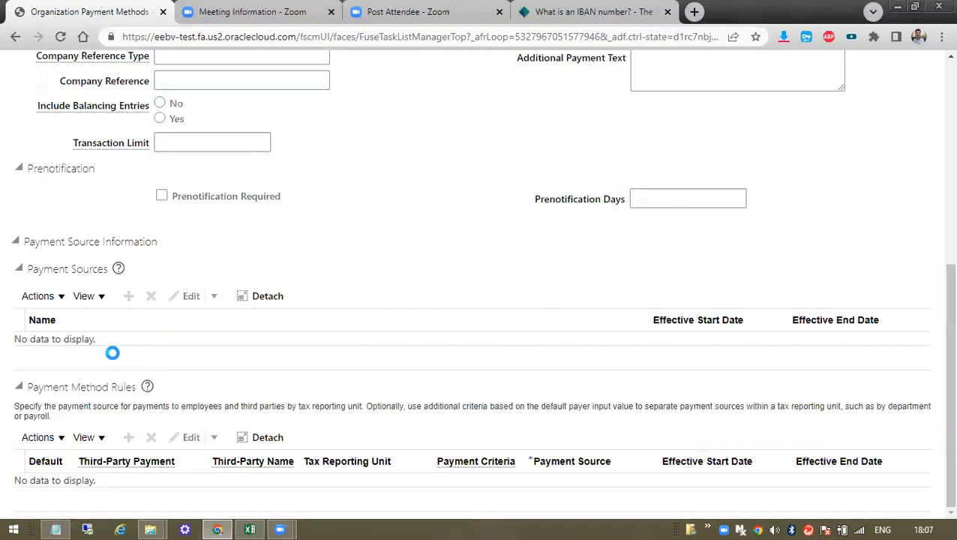
click(43, 298)
- Create a payment source and open its bank account search, briefly trying a Bank entry
click(48, 319)
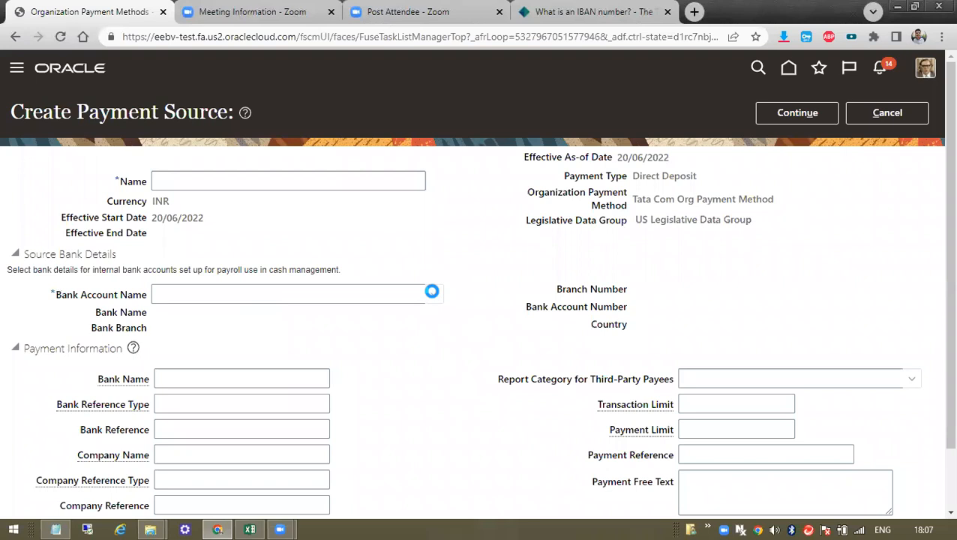
click(433, 294)
scroll(314, 391, down, 1)
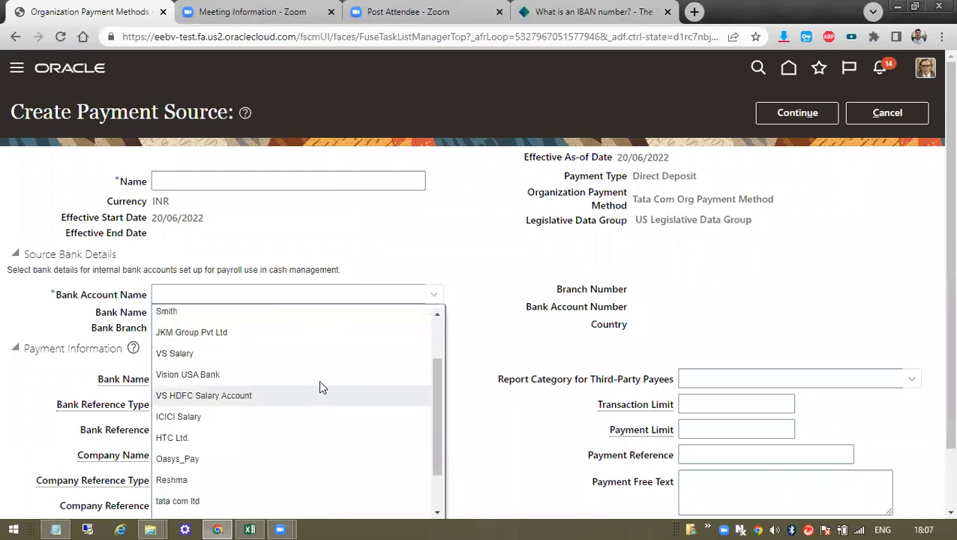
scroll(933, 284, down, 1)
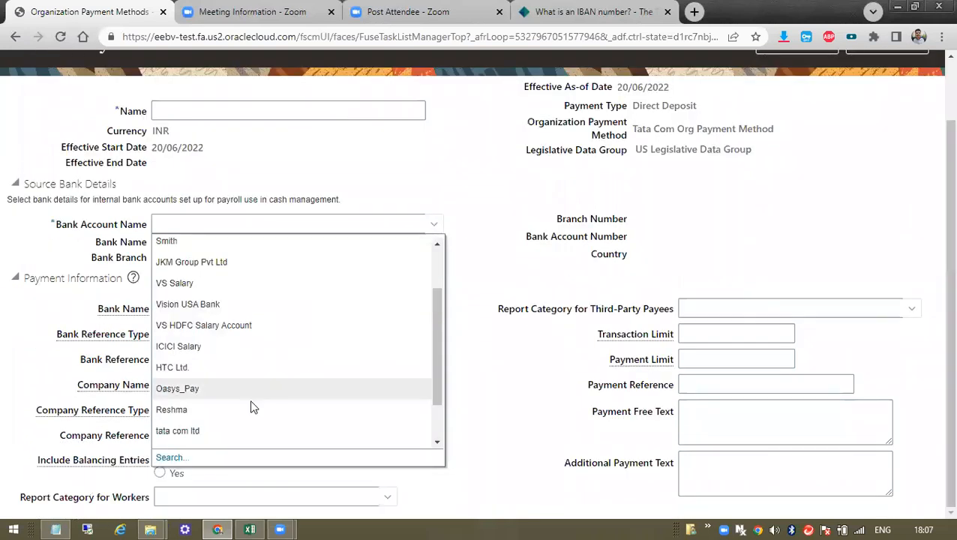
click(170, 458)
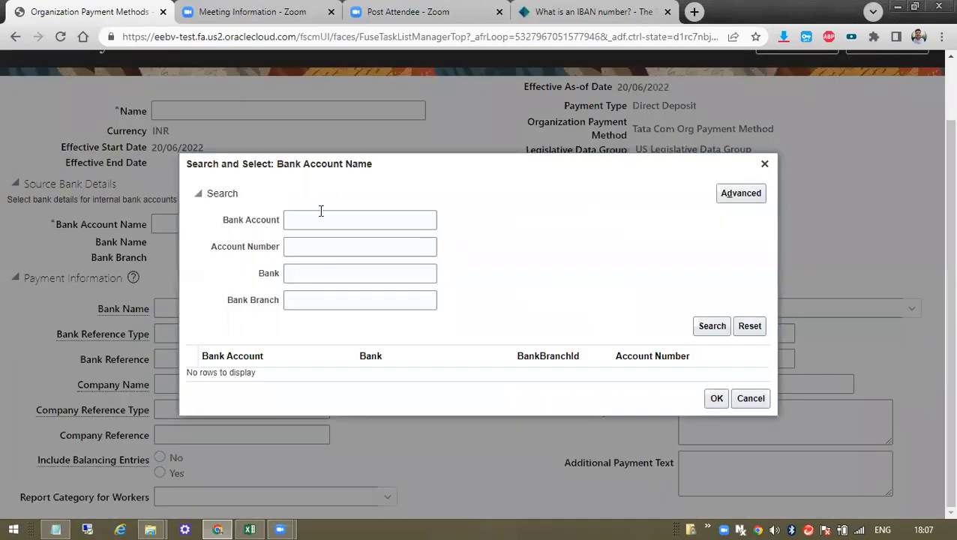
click(312, 296)
click(318, 277)
text(Ba)
key(BackSpace)
key(BackSpace)
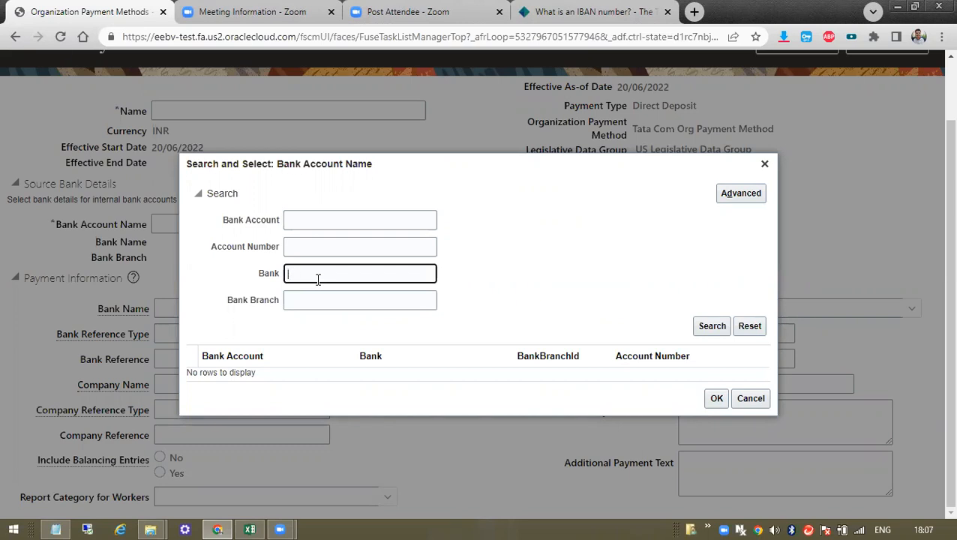
- Reopen the bank account search, then bring up the Notepad notes
click(764, 164)
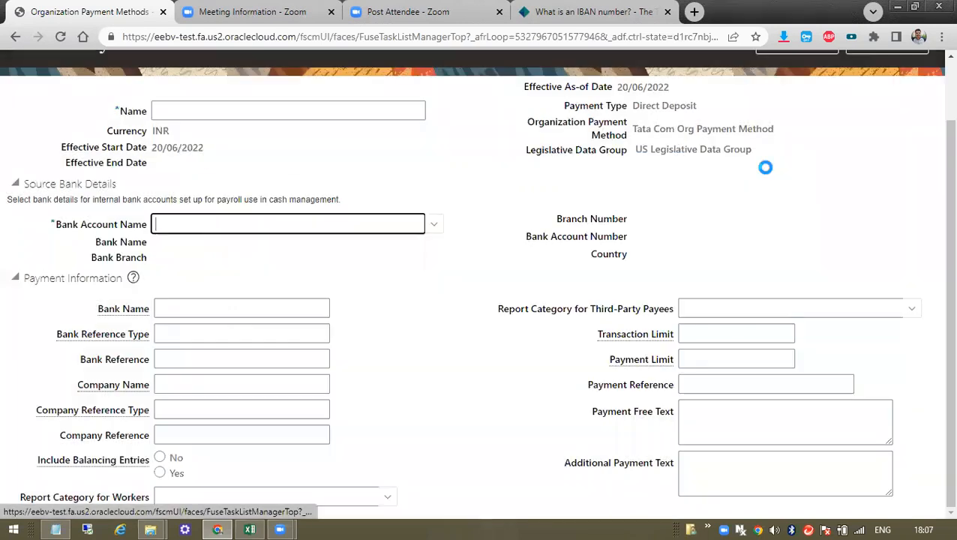
click(433, 222)
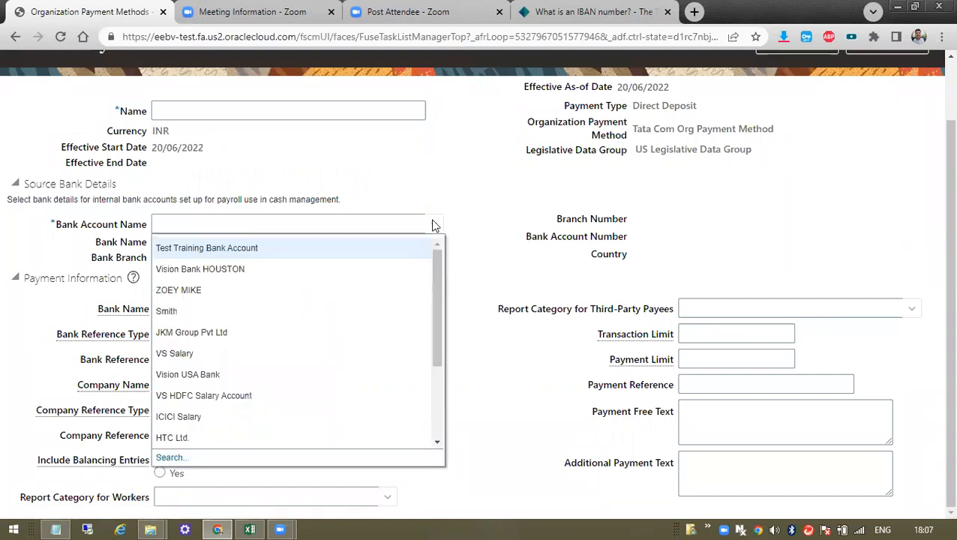
click(168, 459)
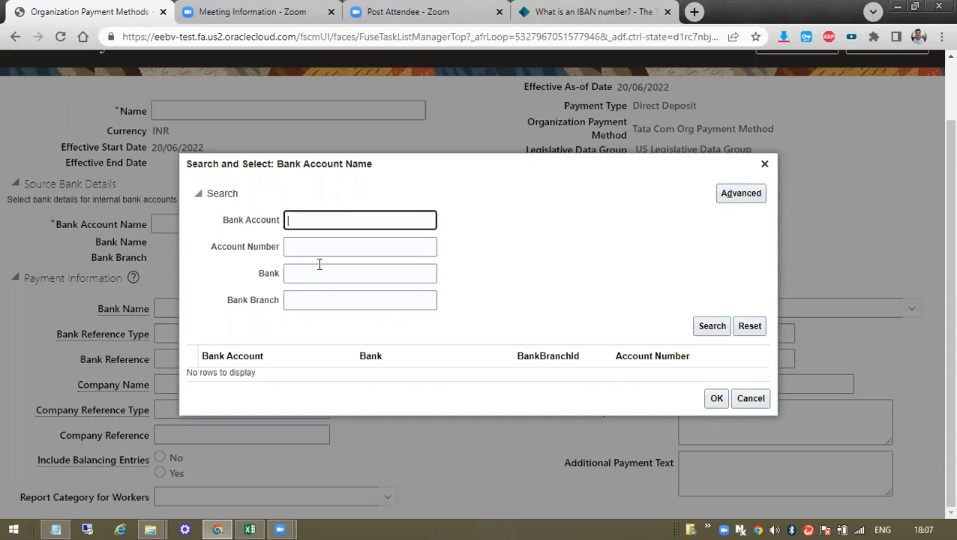
click(320, 267)
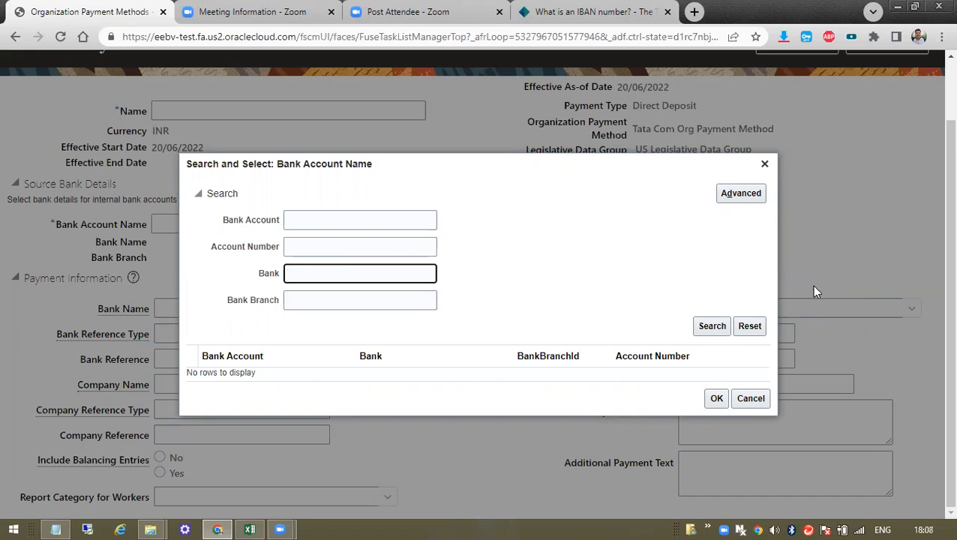
click(57, 528)
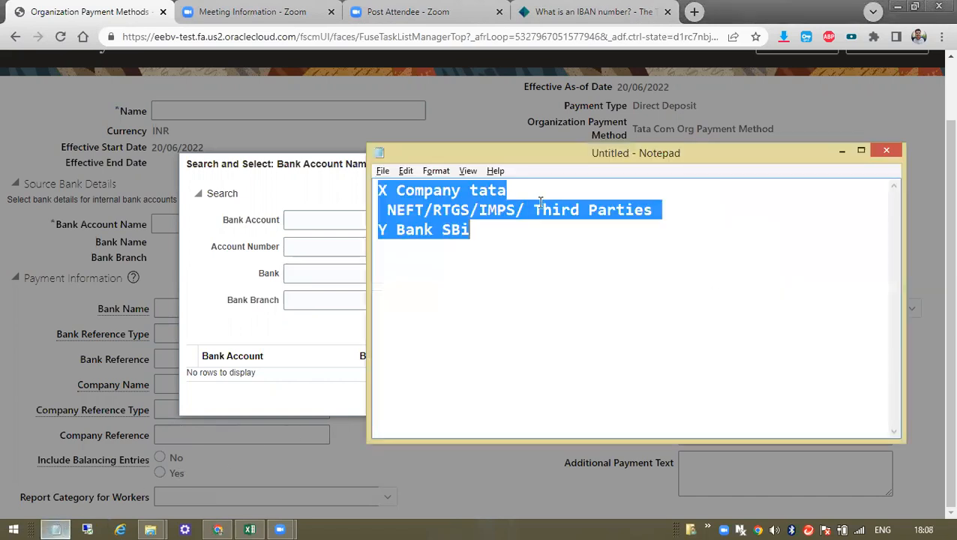
- Return to the bank account search and focus the Account Number criterion
click(319, 201)
click(334, 251)
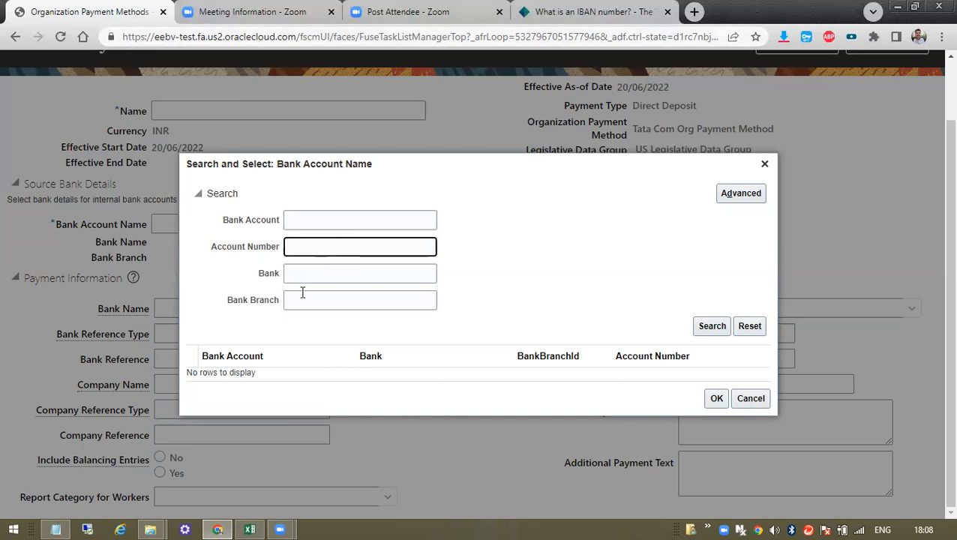
- Search source bank accounts by Bank 'Vel', find no match, then clear the field and close the search
click(318, 279)
text(vel)
click(701, 330)
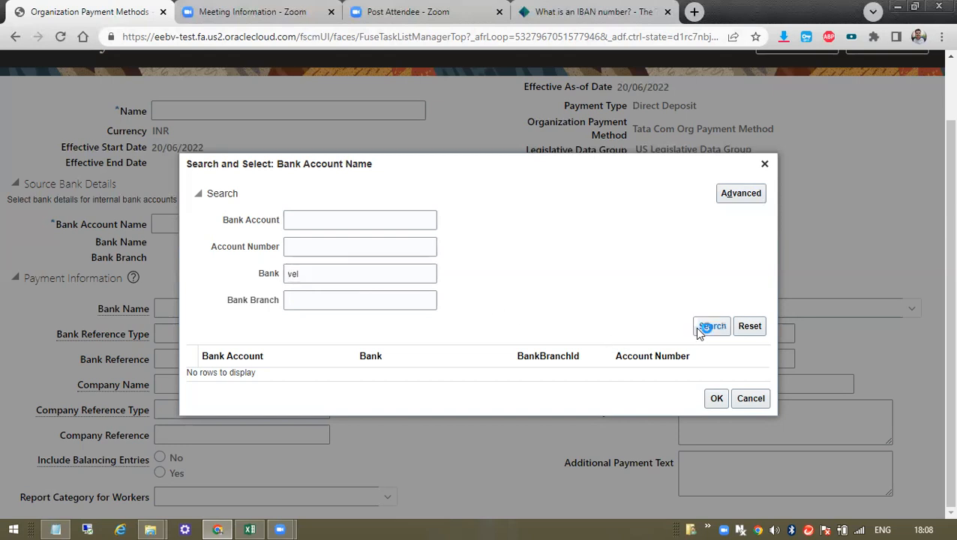
click(316, 278)
double_click(316, 278)
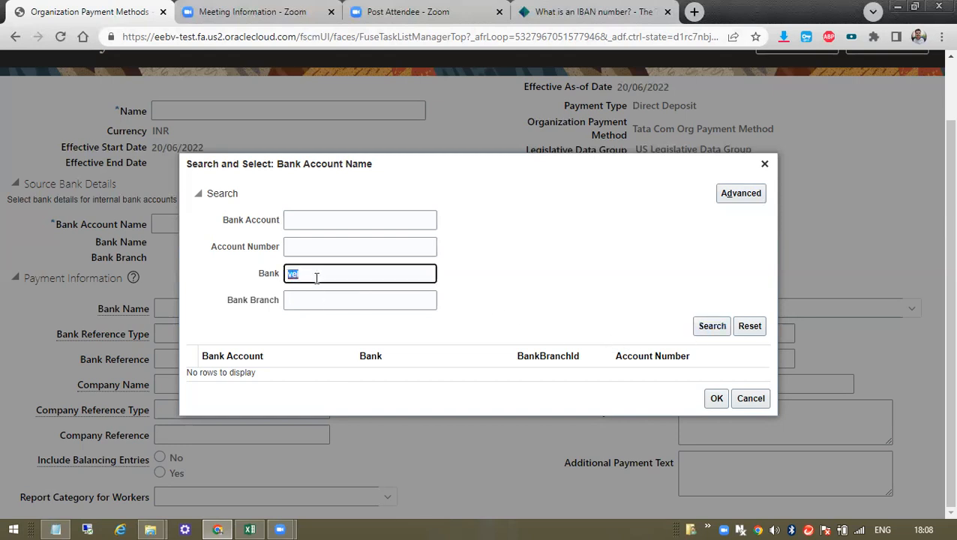
key(BackSpace)
text(Vel)
click(703, 325)
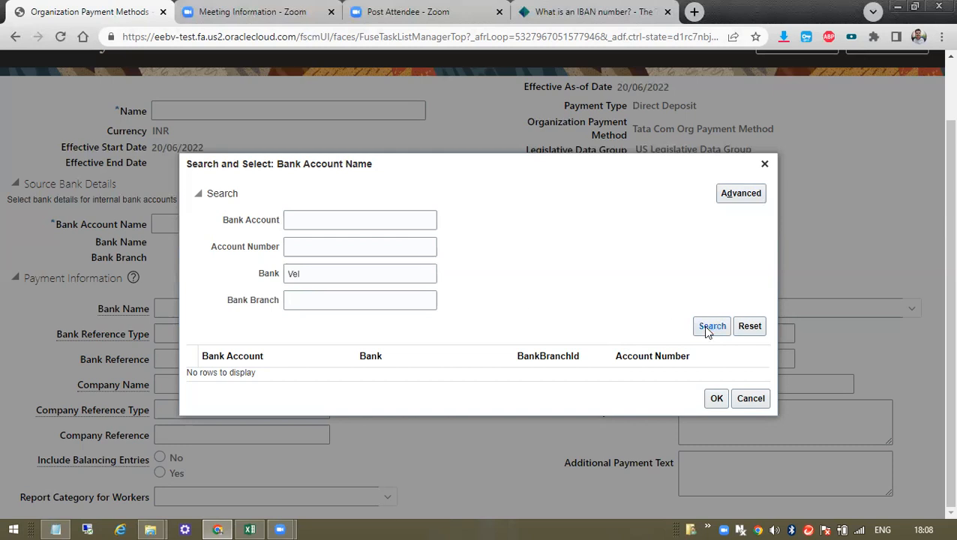
click(348, 276)
double_click(348, 276)
key(BackSpace)
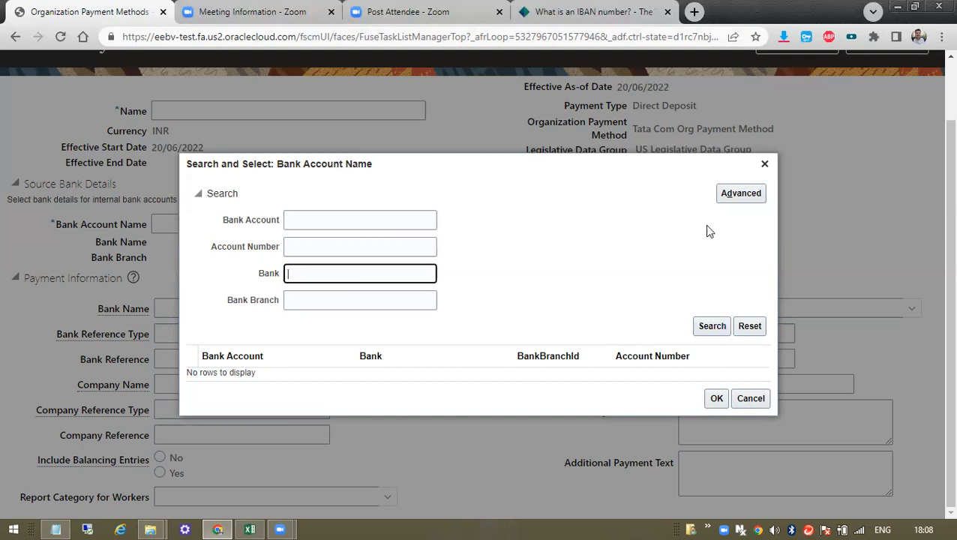
click(765, 163)
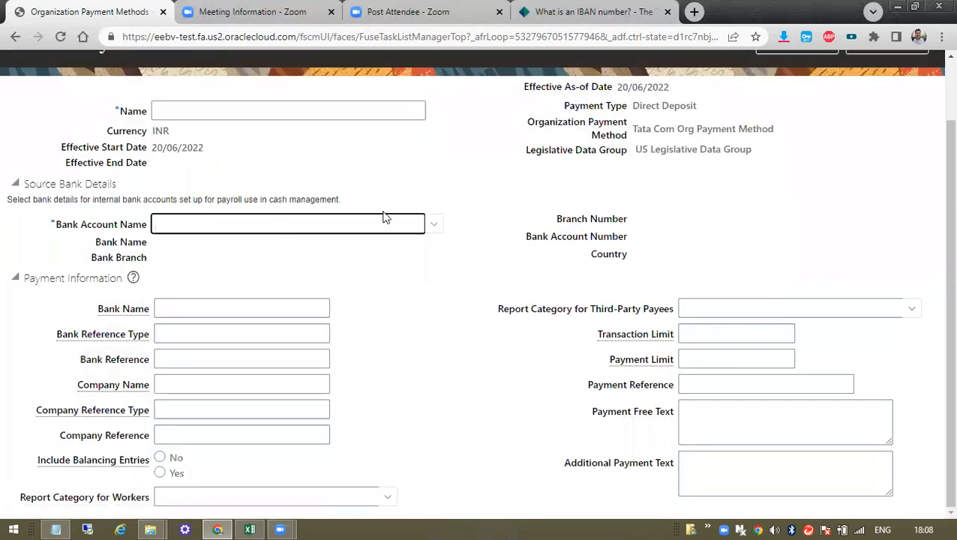
- Search bank accounts by Bank Branch 'Vel', find nothing, and close the search dialog
click(431, 224)
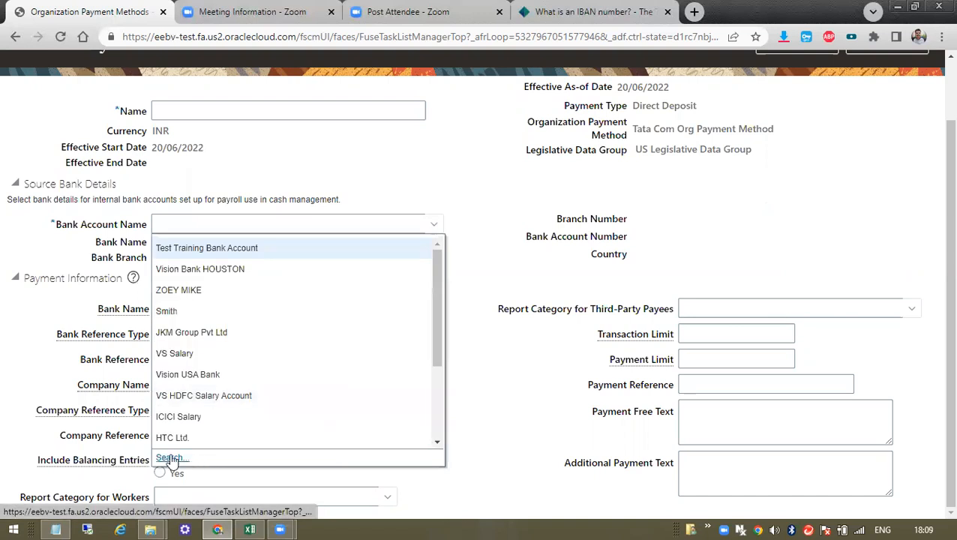
scroll(228, 343, down, 3)
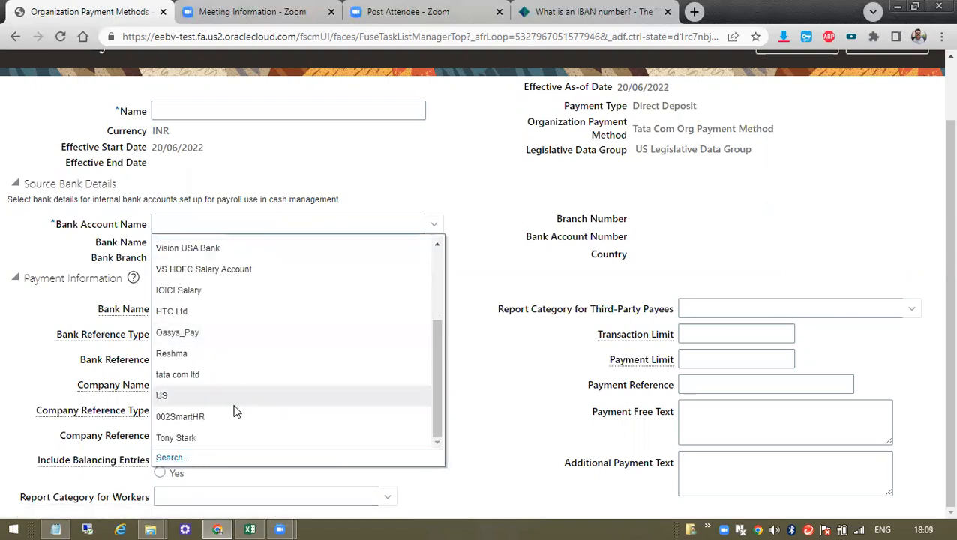
click(172, 456)
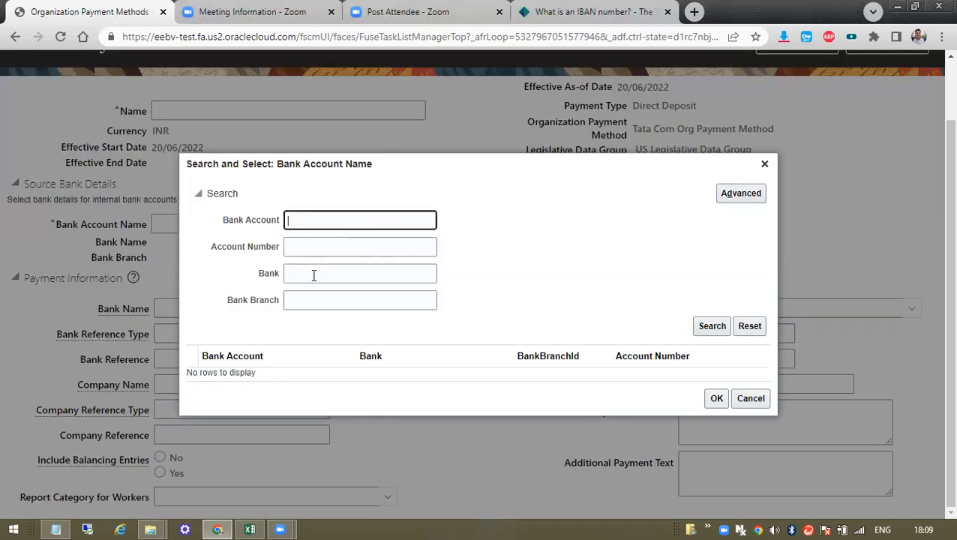
click(312, 275)
click(306, 299)
text(Vel)
click(711, 326)
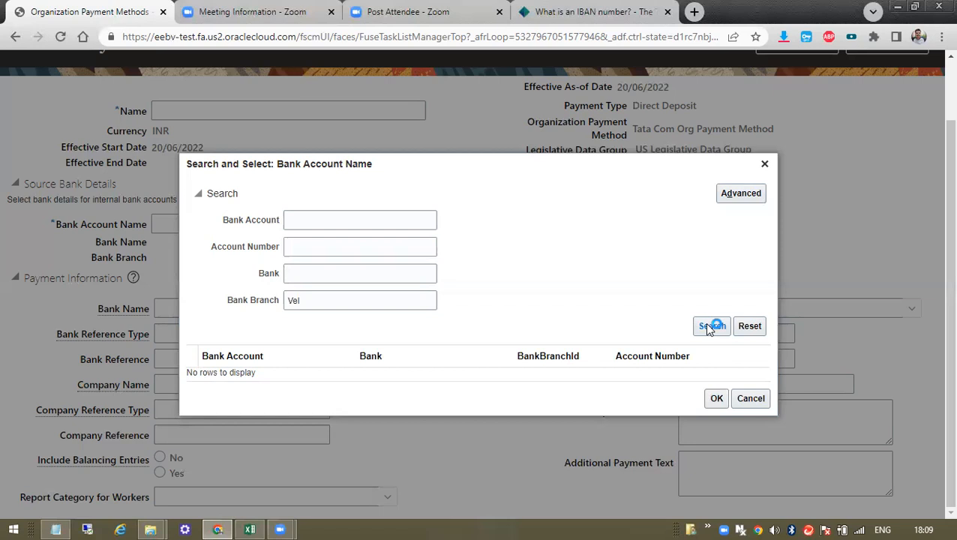
click(765, 166)
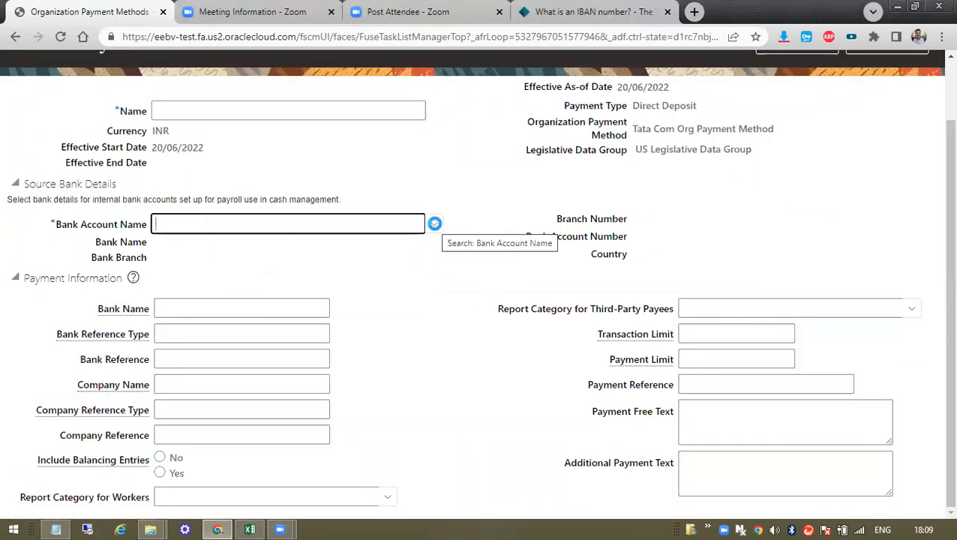
click(436, 226)
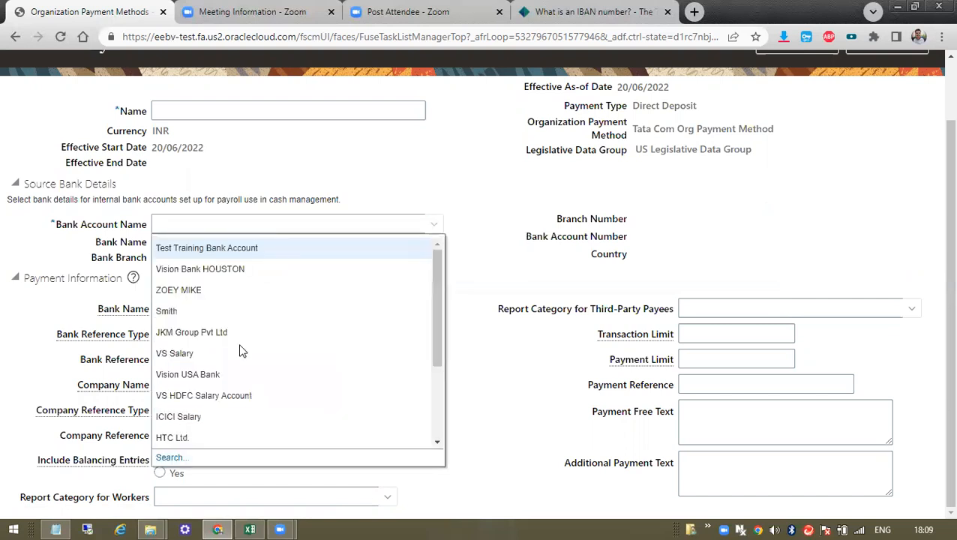
click(166, 456)
click(321, 298)
click(323, 275)
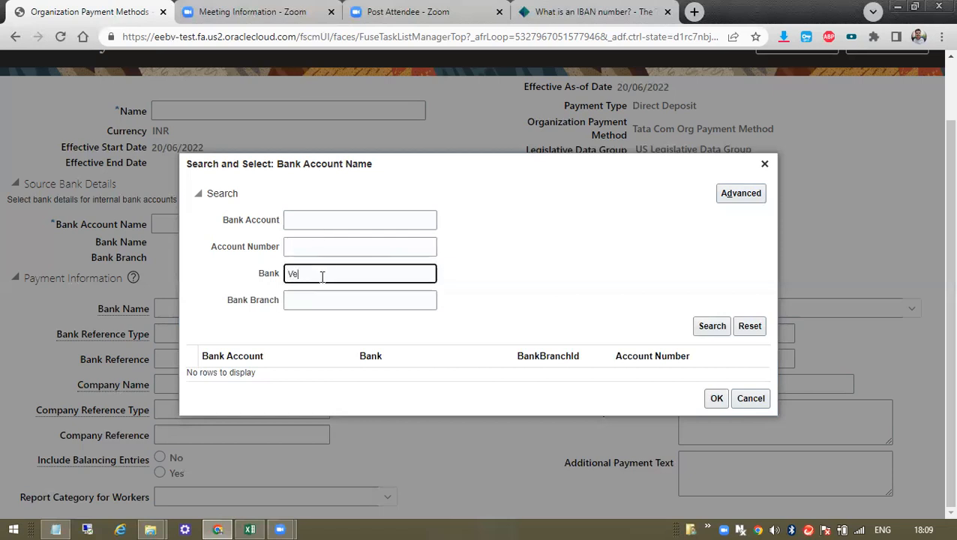
drag(322, 277, 250, 288)
key(BackSpace)
click(315, 298)
click(329, 271)
text(Vel)
click(716, 329)
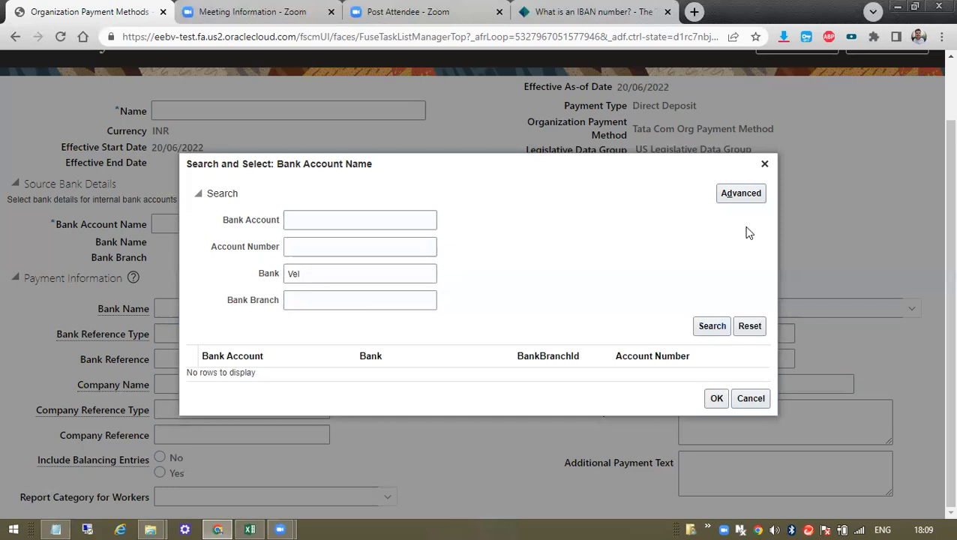
double_click(341, 277)
key(BackSpace)
click(328, 303)
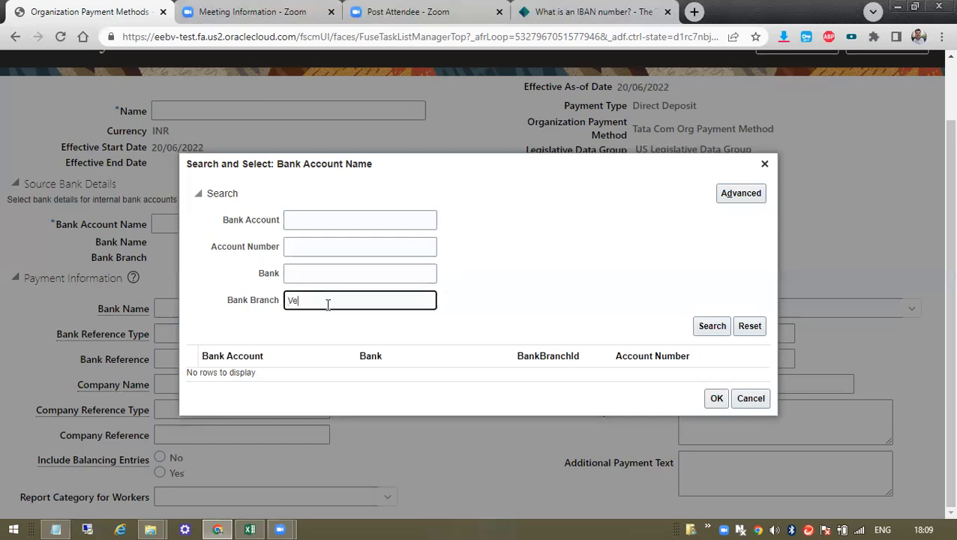
click(711, 329)
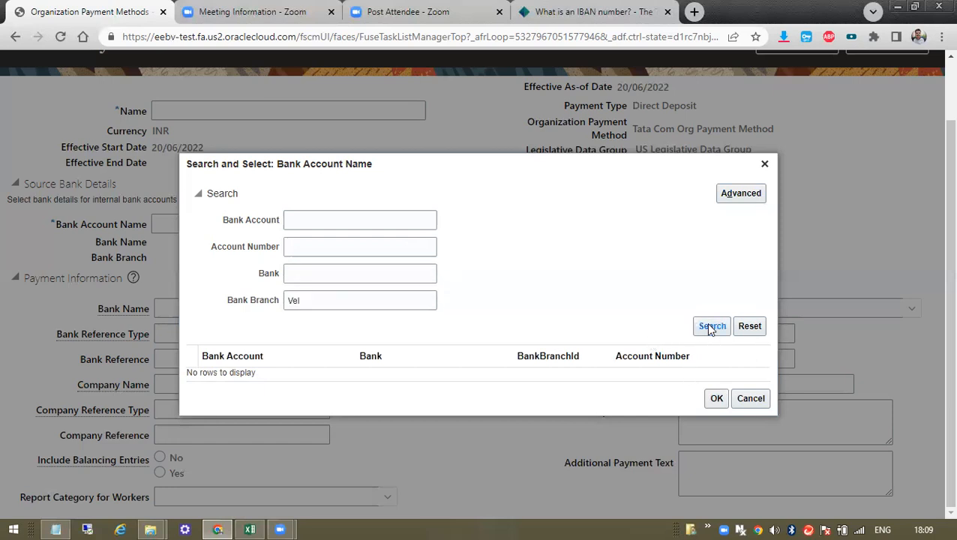
double_click(348, 300)
key(BackSpace)
text(Vel)
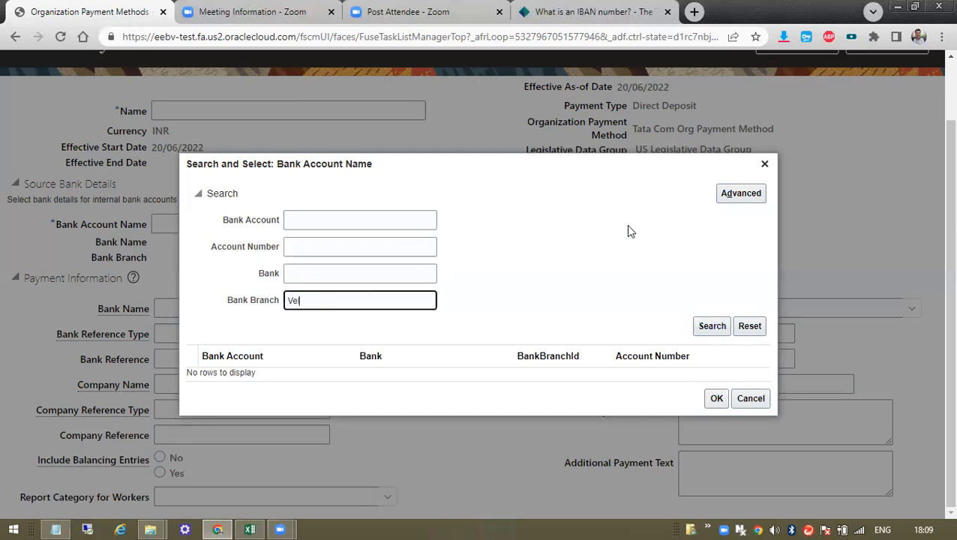
click(765, 163)
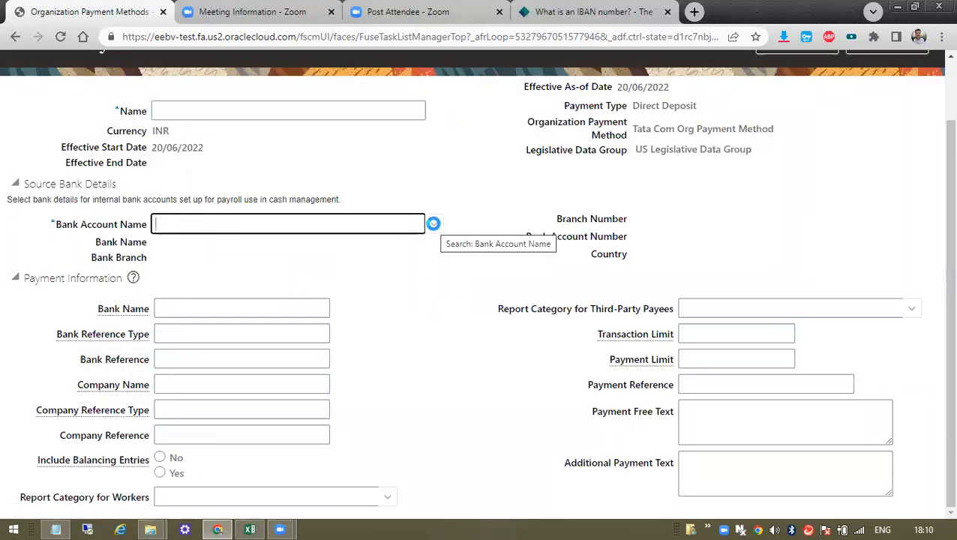
scroll(935, 303, up, 1)
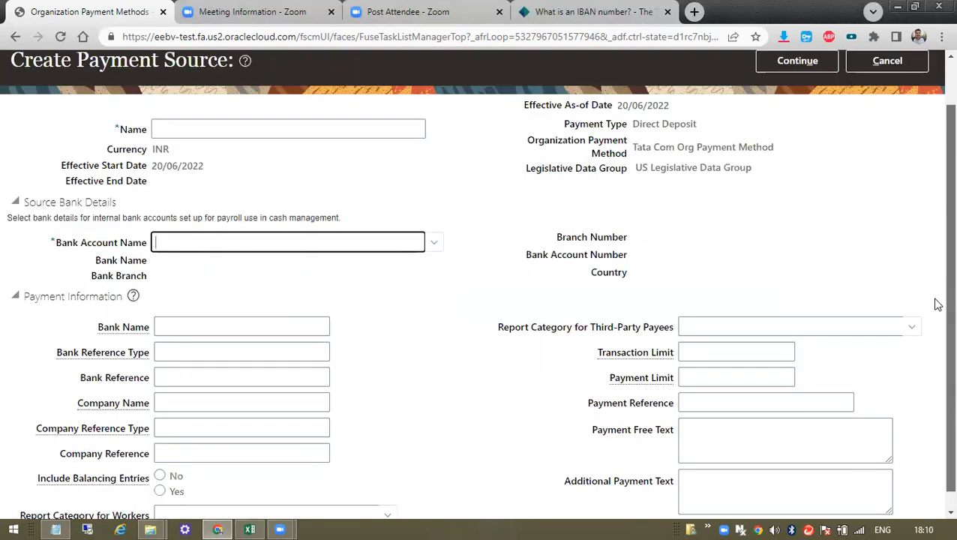
- Review the Bank Account Name list once more without choosing an account
drag(935, 302, 935, 309)
click(437, 234)
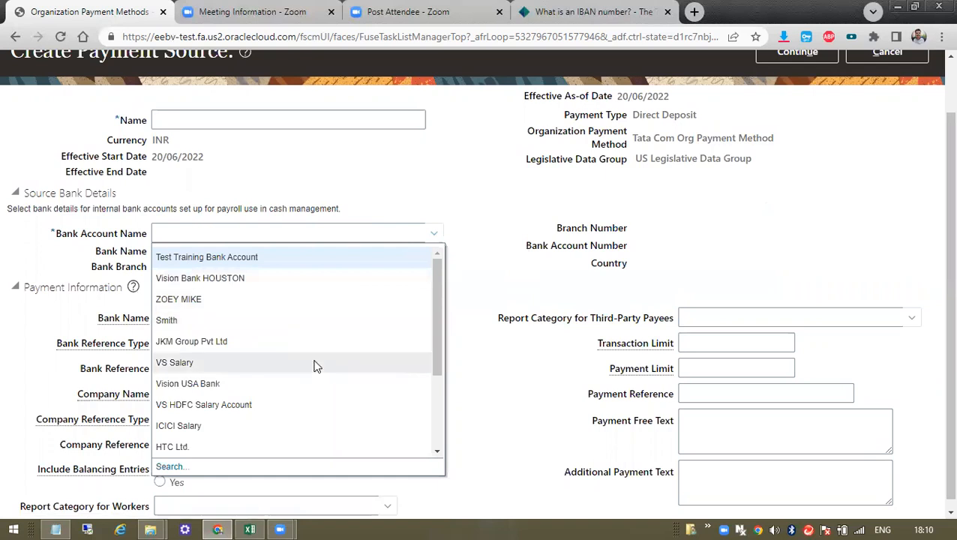
scroll(317, 363, down, 2)
scroll(322, 358, up, 3)
scroll(398, 375, down, 2)
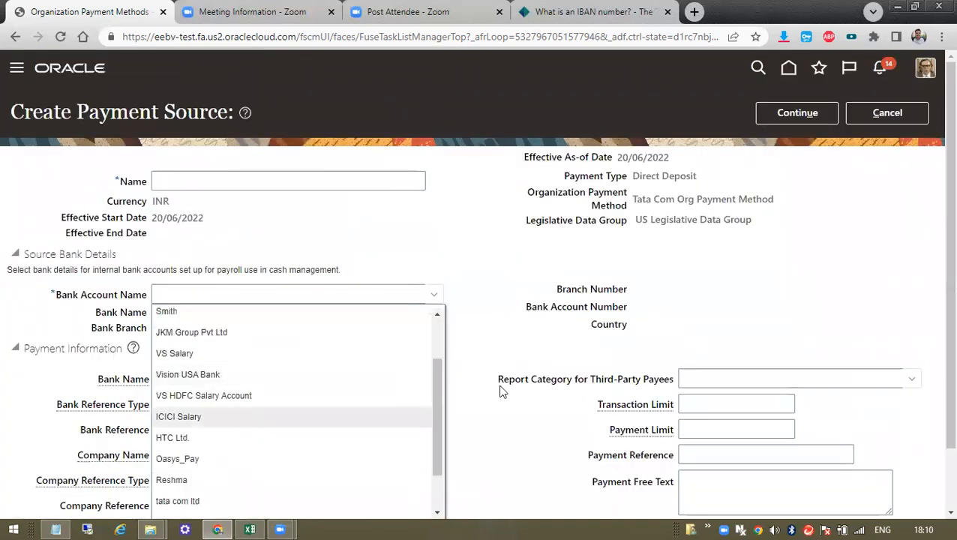
scroll(934, 207, down, 1)
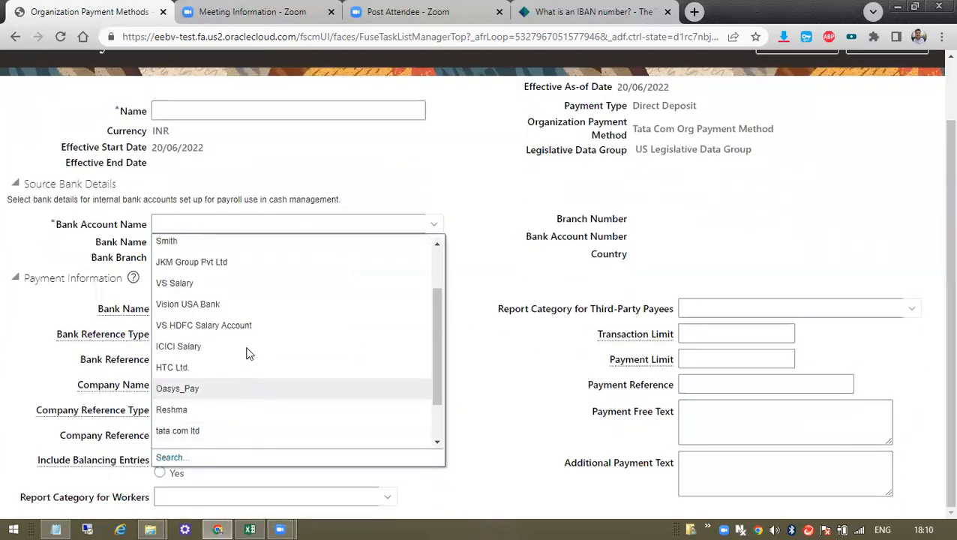
click(516, 170)
scroll(690, 253, up, 2)
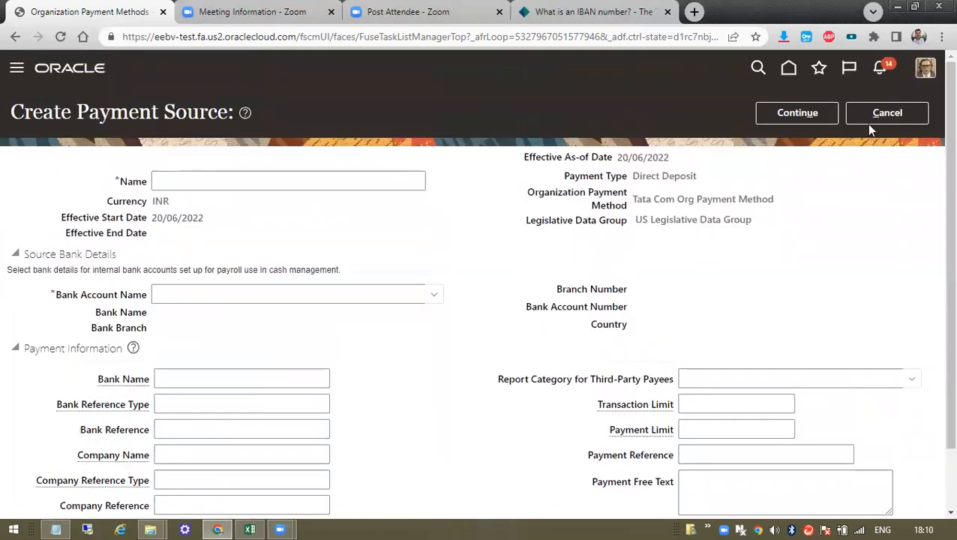
- Cancel the unsaved payment source and leave the organization payment method with Done
click(881, 120)
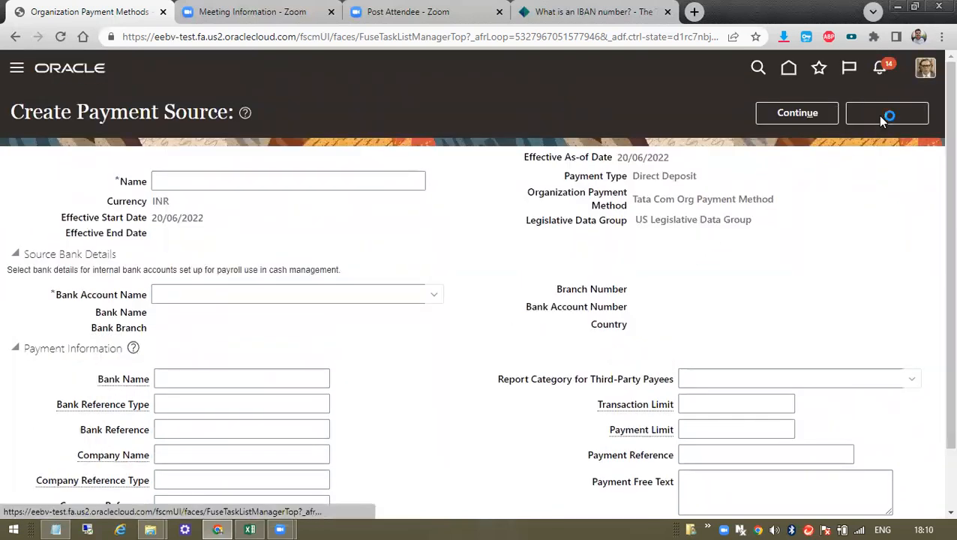
click(879, 122)
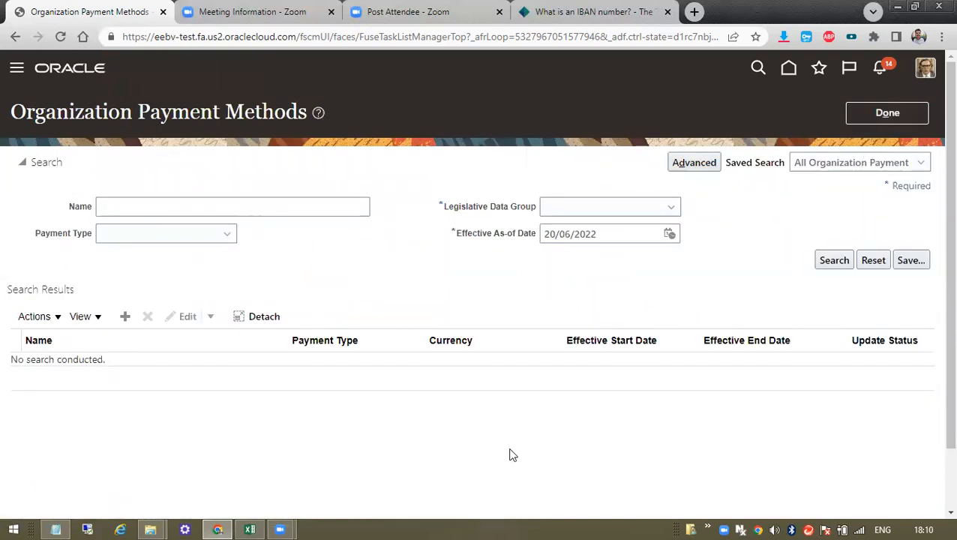
click(870, 111)
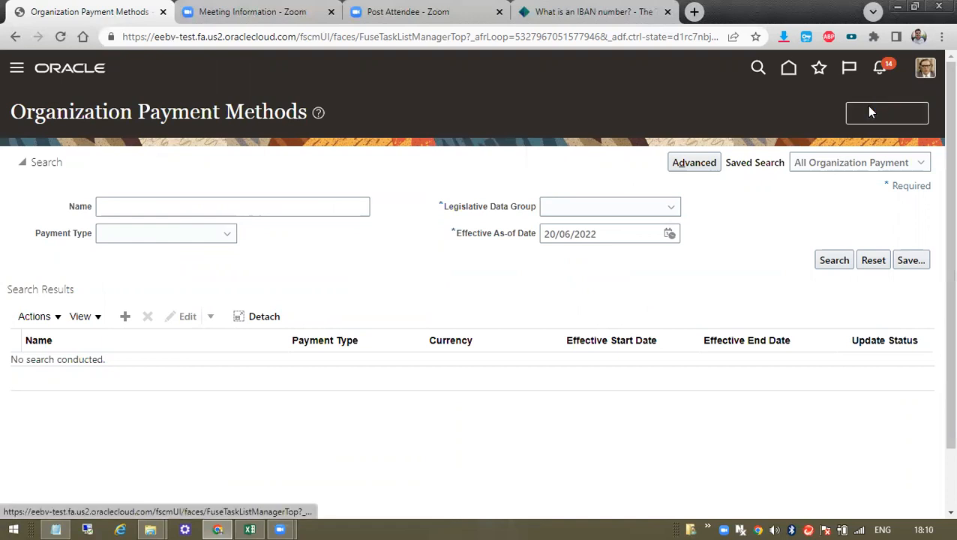
- Search Setup and Maintenance tasks for 'manage', then refine the term to 'manage bank'
click(922, 106)
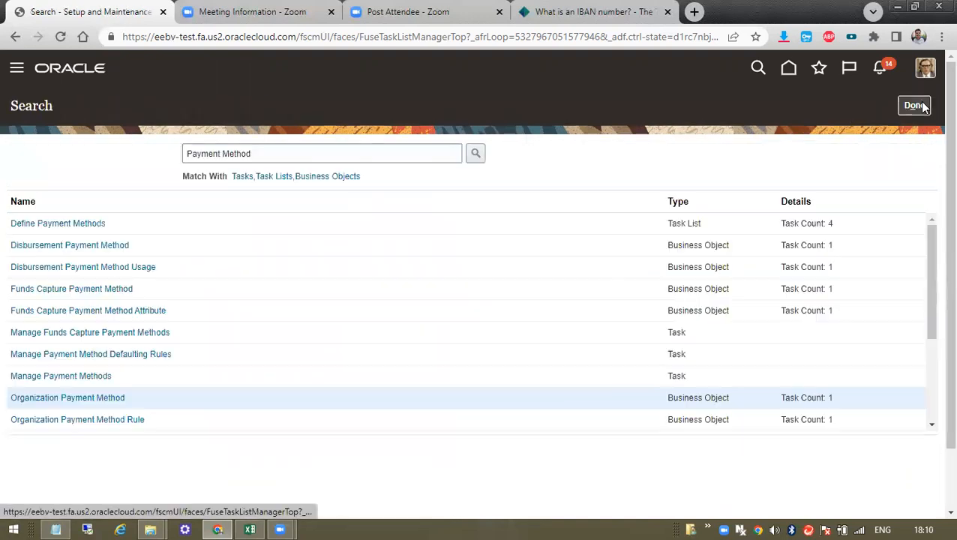
click(259, 151)
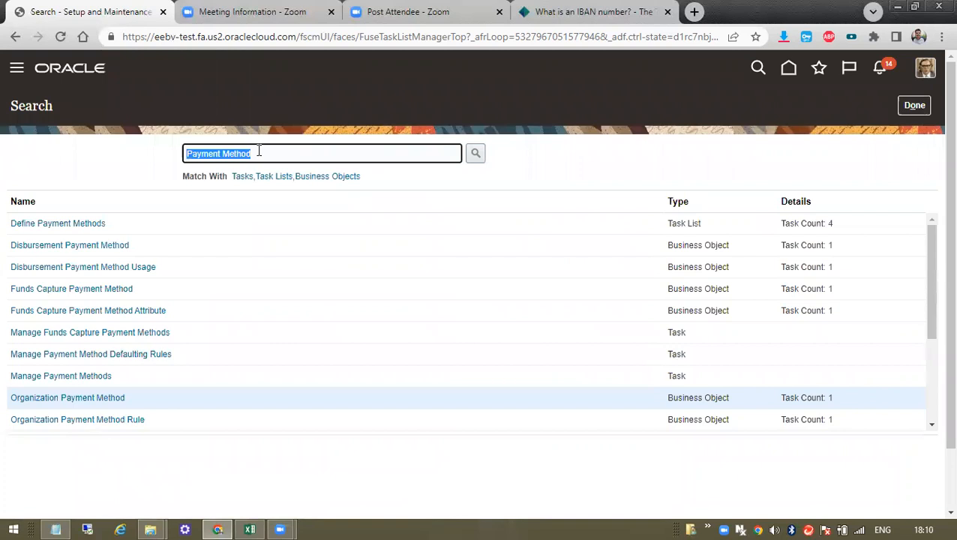
text(man)
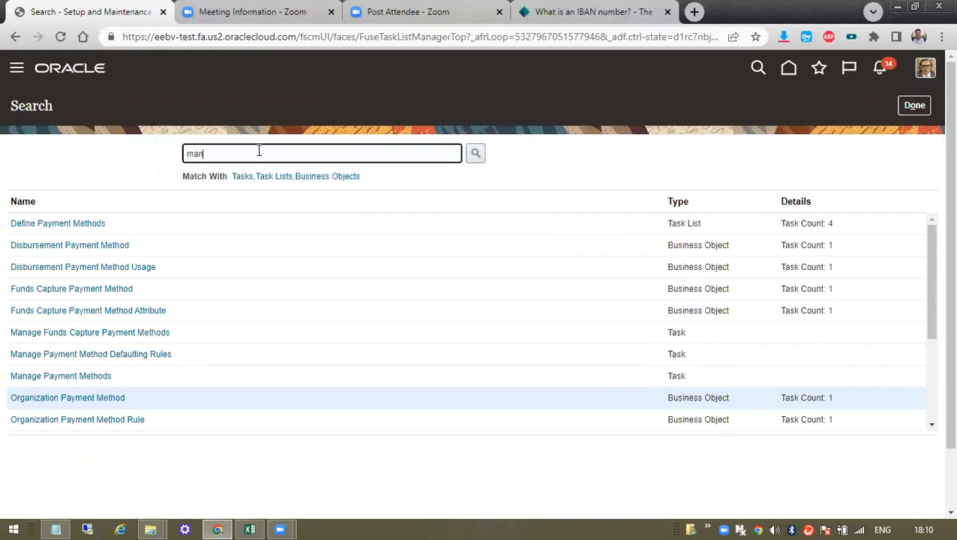
text(age)
click(475, 153)
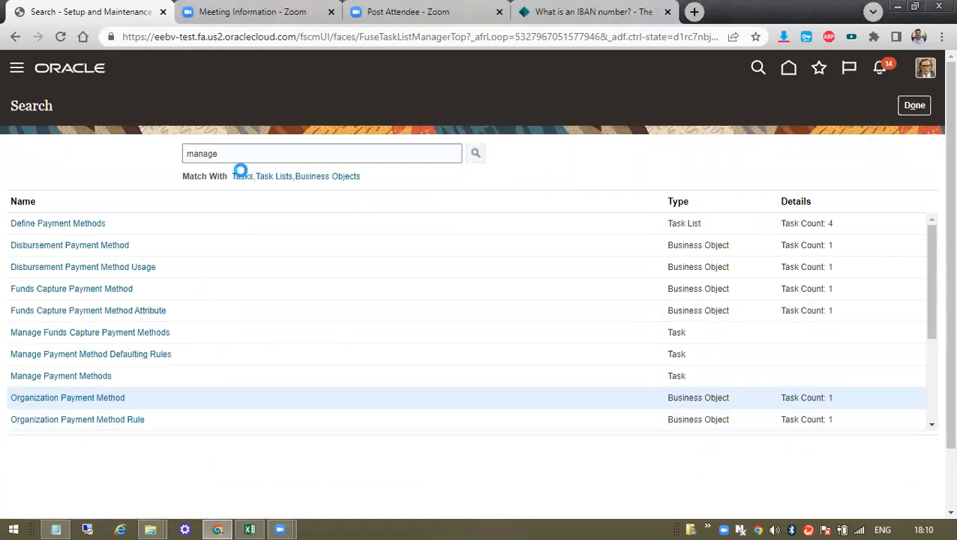
scroll(201, 358, down, 5)
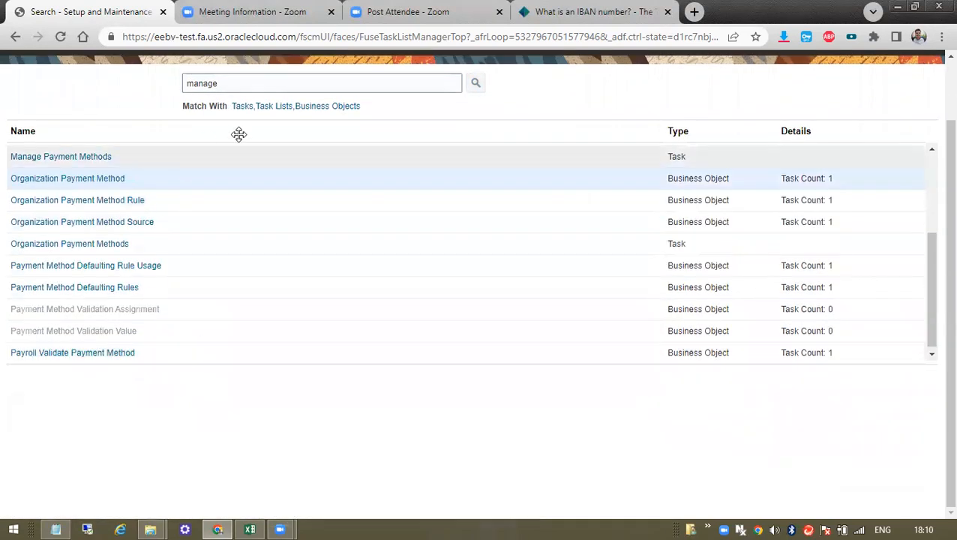
scroll(255, 150, up, 10)
click(235, 153)
text(bank)
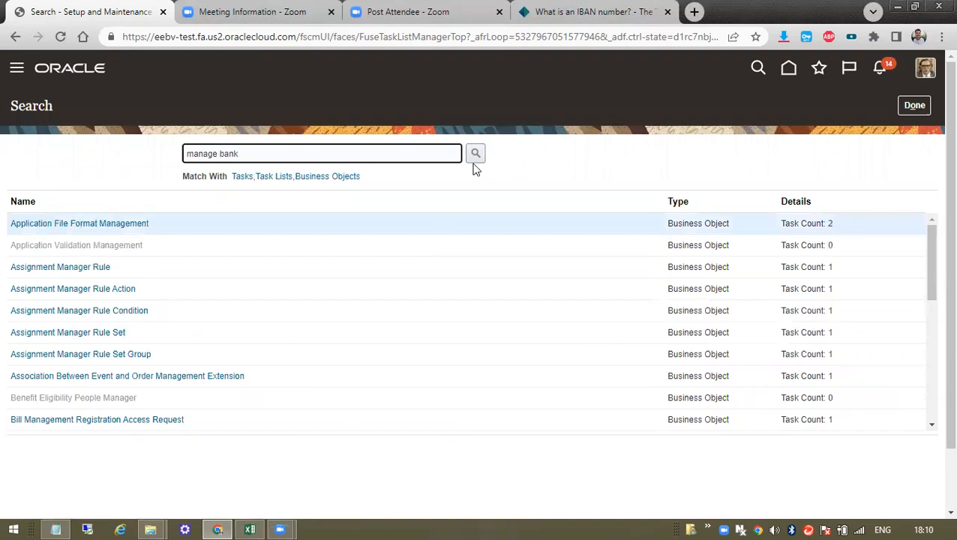
click(476, 154)
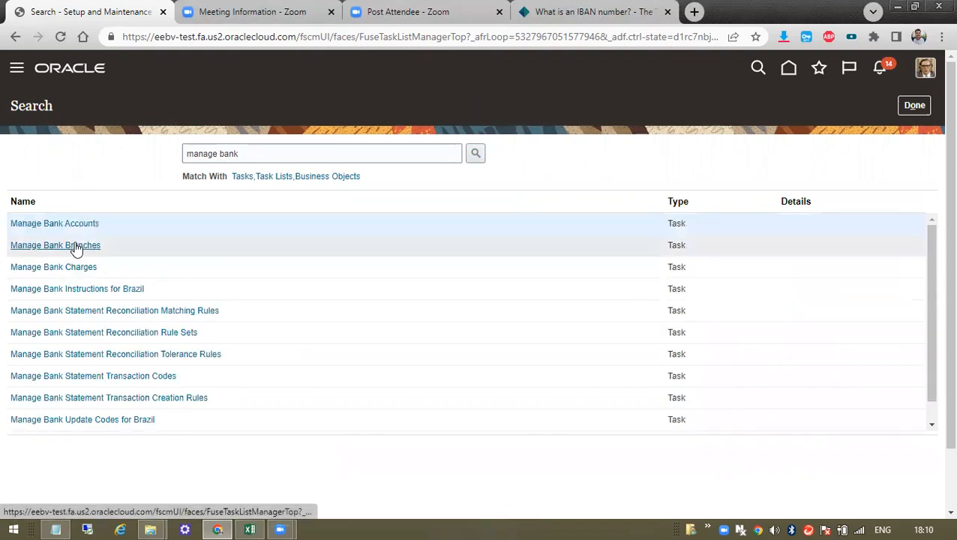
- In Manage Bank Branches, filter by 'vel', open Vel1 SBI Branch, and expand Addresses and Contacts
click(75, 244)
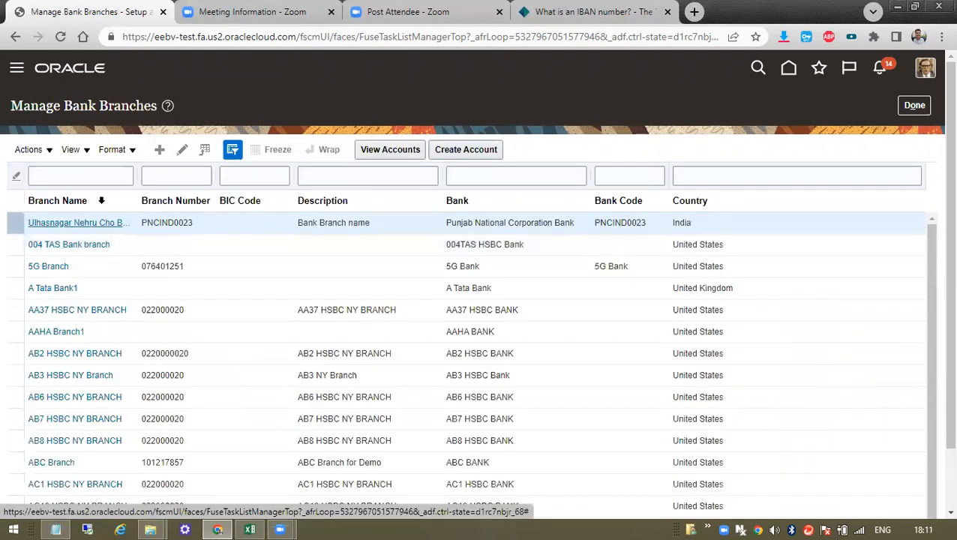
click(94, 177)
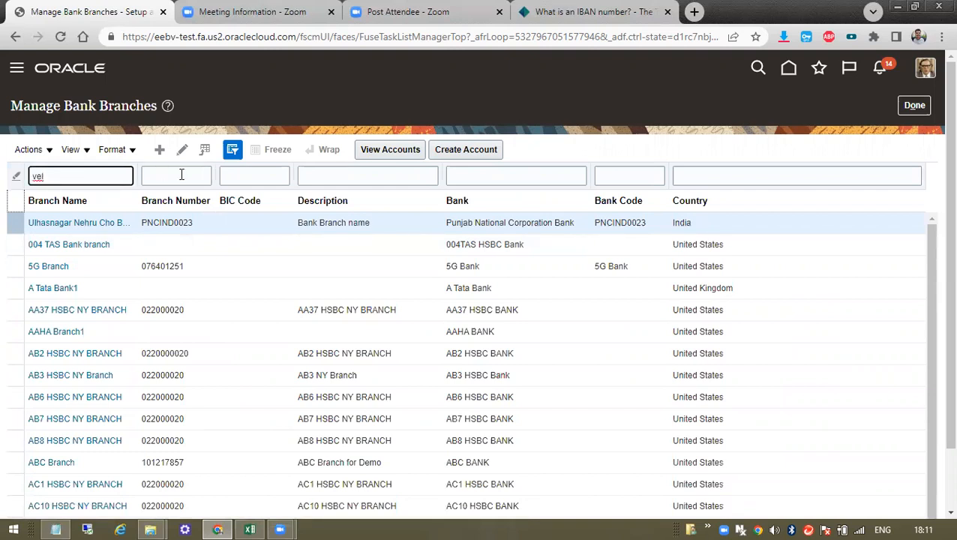
key(Return)
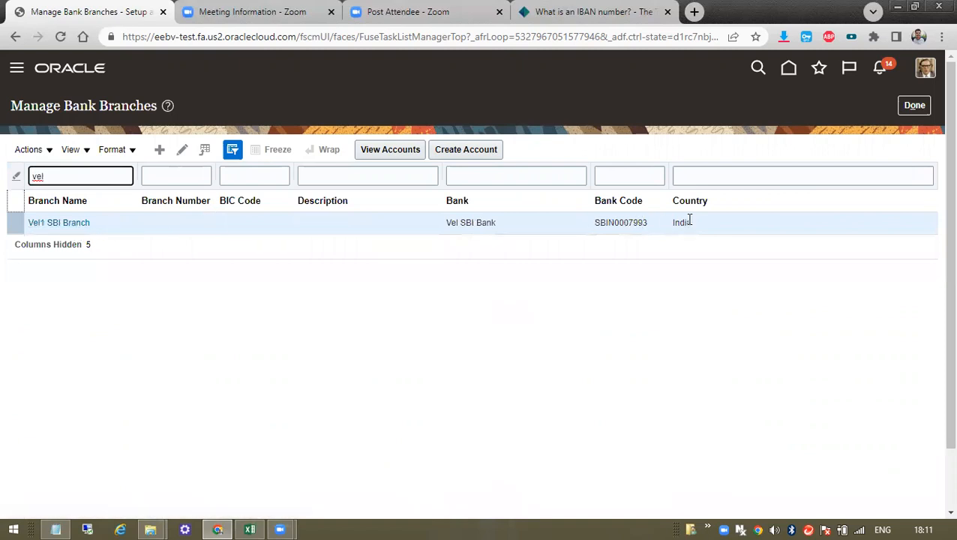
click(84, 223)
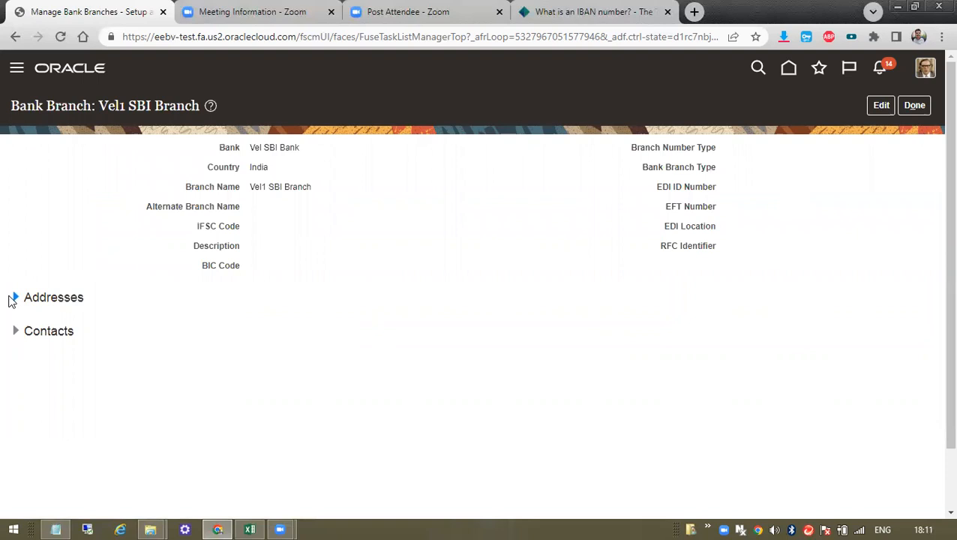
click(13, 299)
click(27, 477)
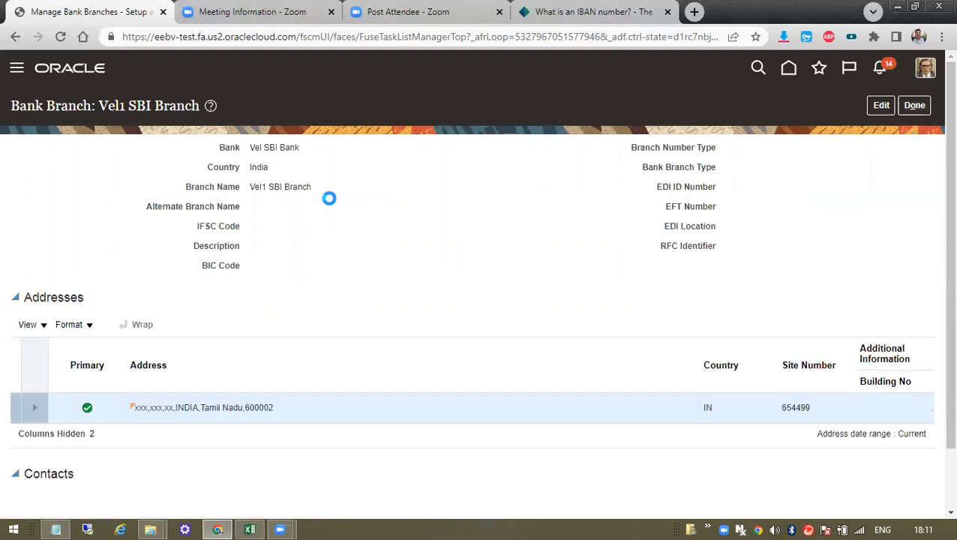
scroll(239, 409, down, 1)
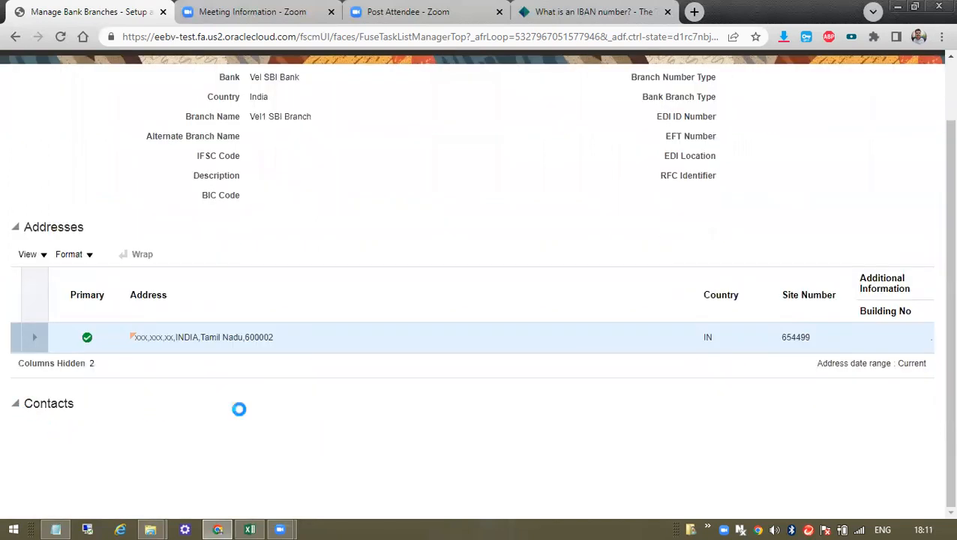